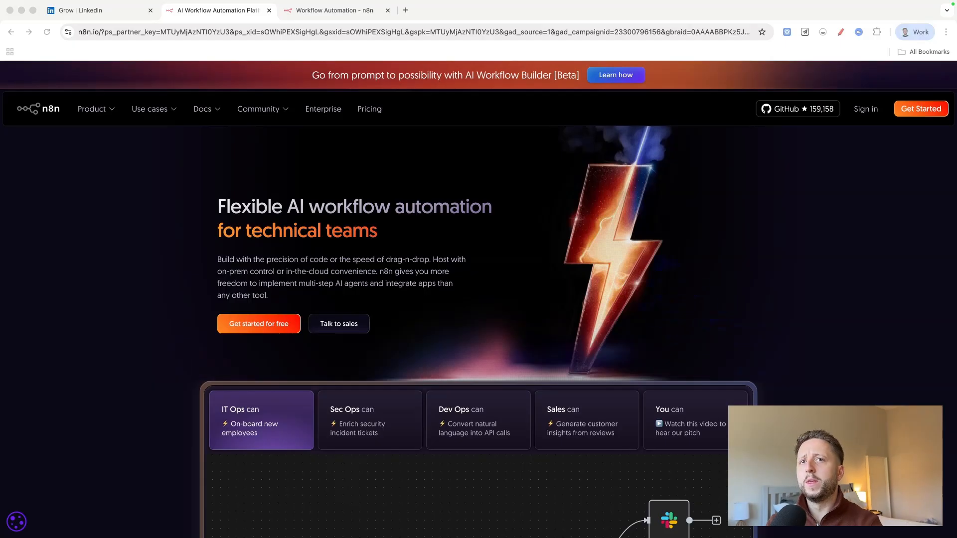
# Open the n8n pricing page and review the Starter, Pro, Business and Enterprise plans.
pyautogui.click(370, 108)
pyautogui.scroll(-2, 483, 244)
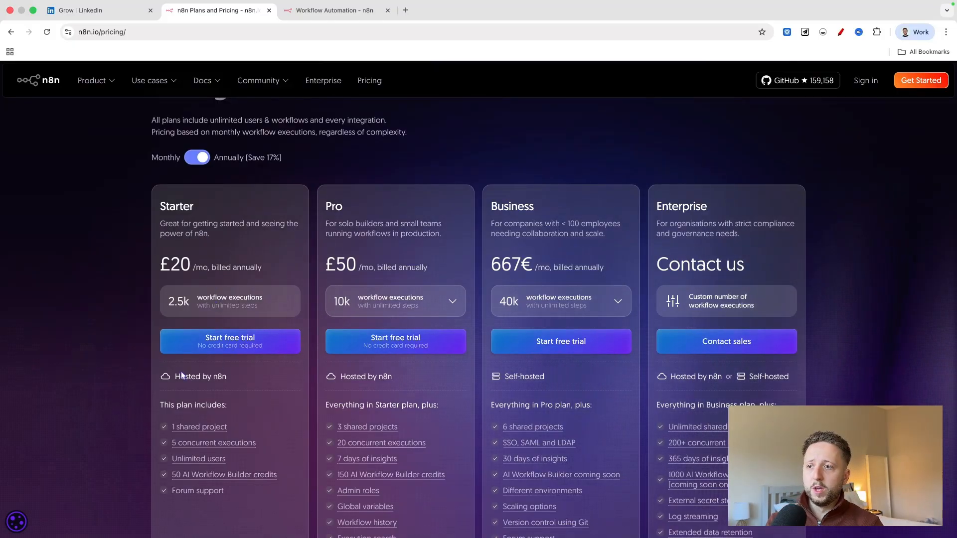
pyautogui.scroll(-2, 232, 419)
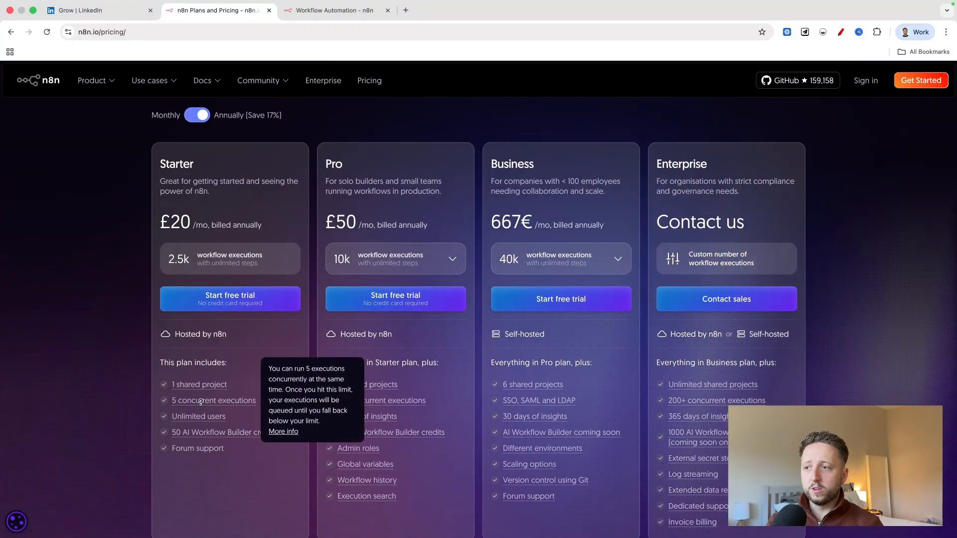
pyautogui.moveTo(210, 416)
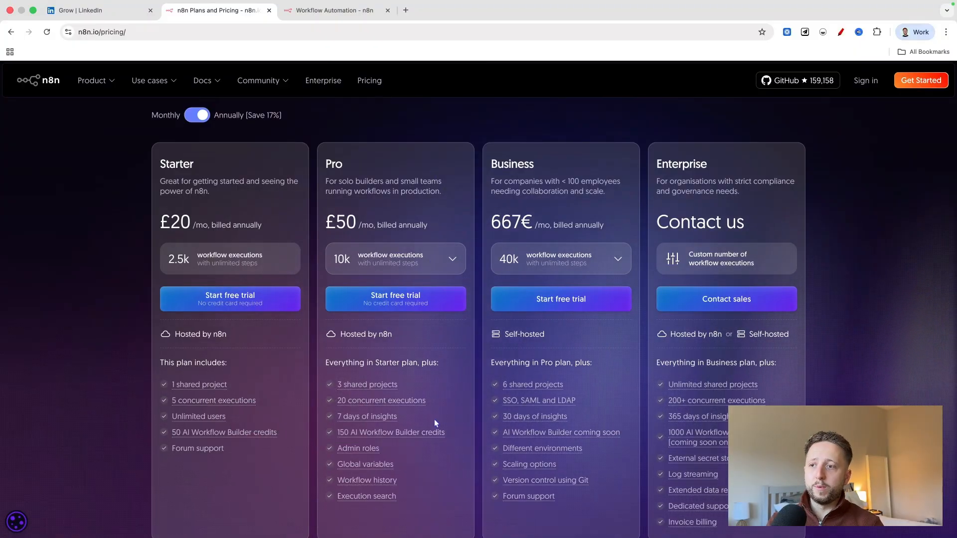
pyautogui.scroll(-1, 418, 340)
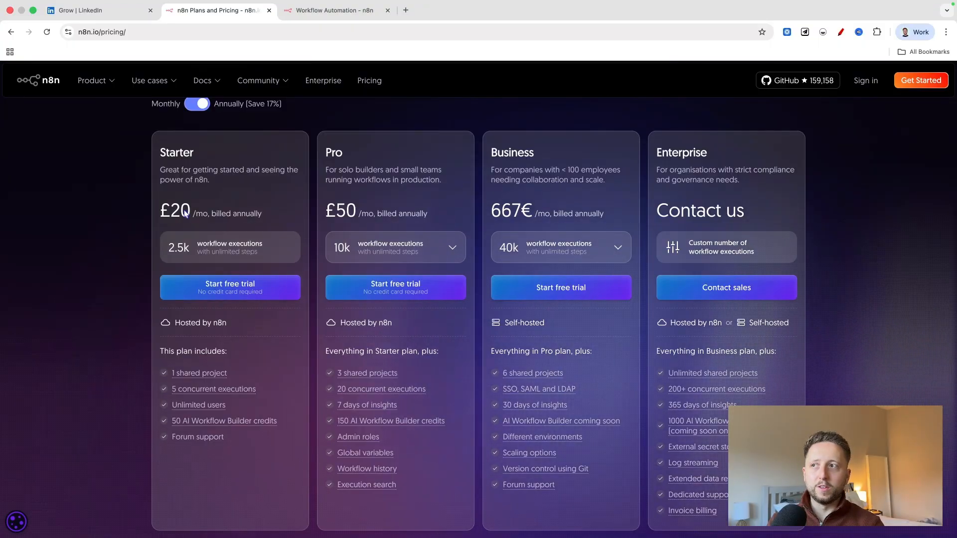
pyautogui.scroll(3, 279, 244)
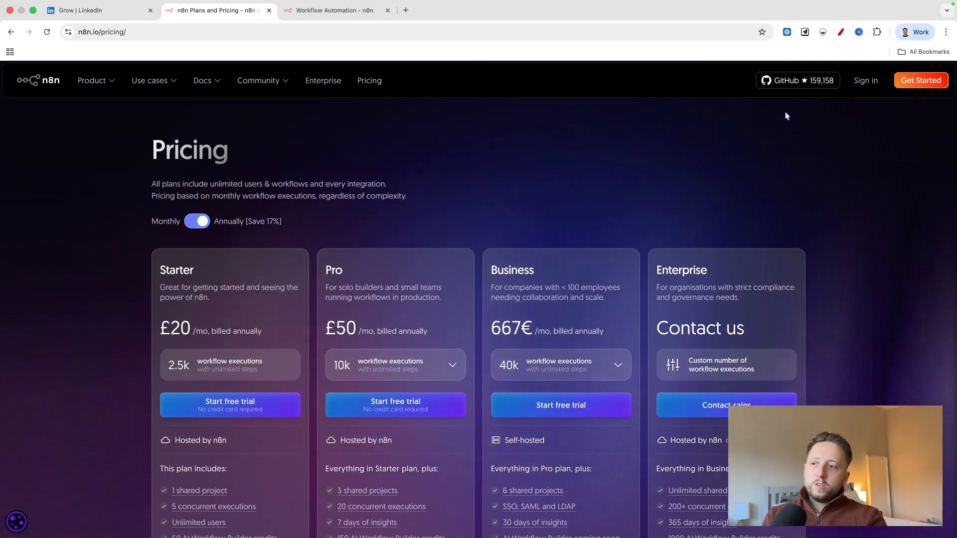
# Sign in to view the molto-digital instance on the n8n admin dashboard, and return to the new workflow's editor.
pyautogui.click(875, 81)
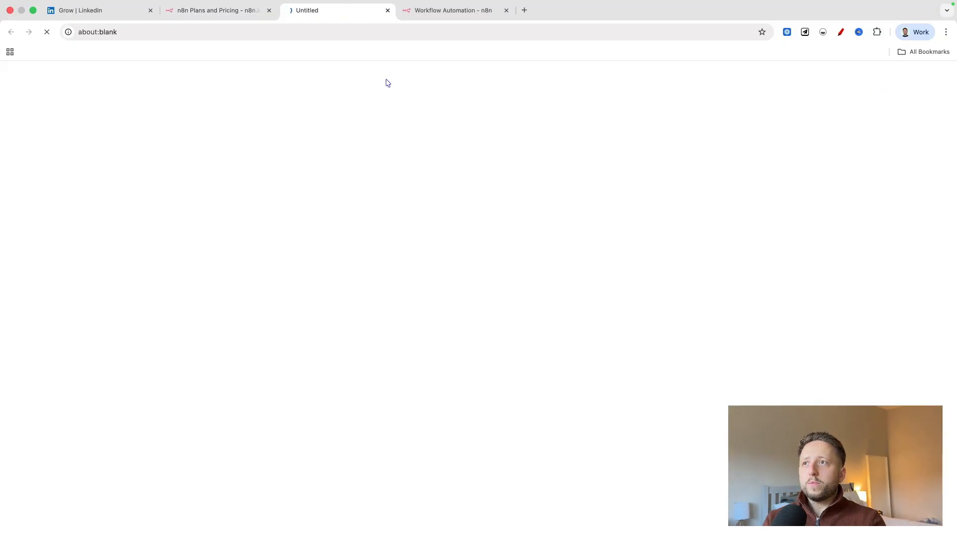
pyautogui.click(463, 6)
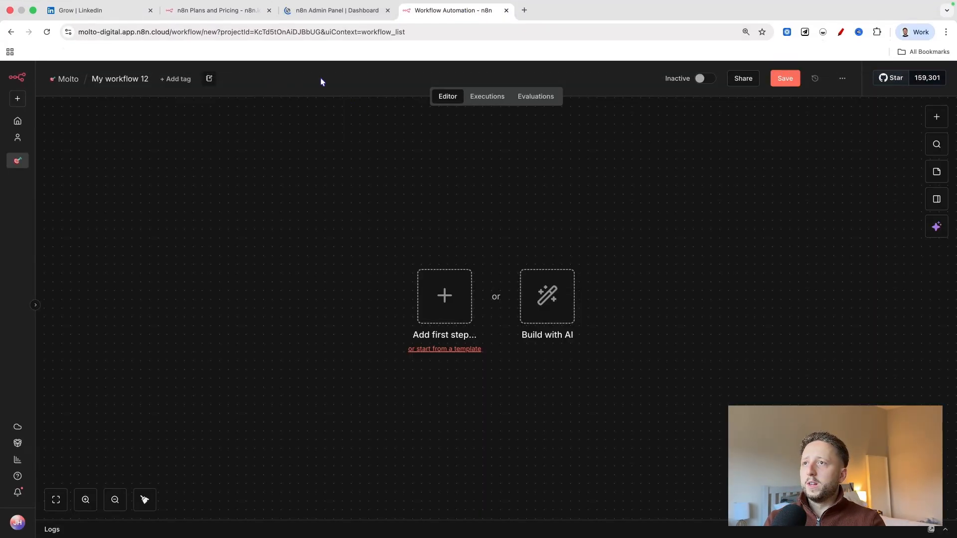
pyautogui.click(356, 15)
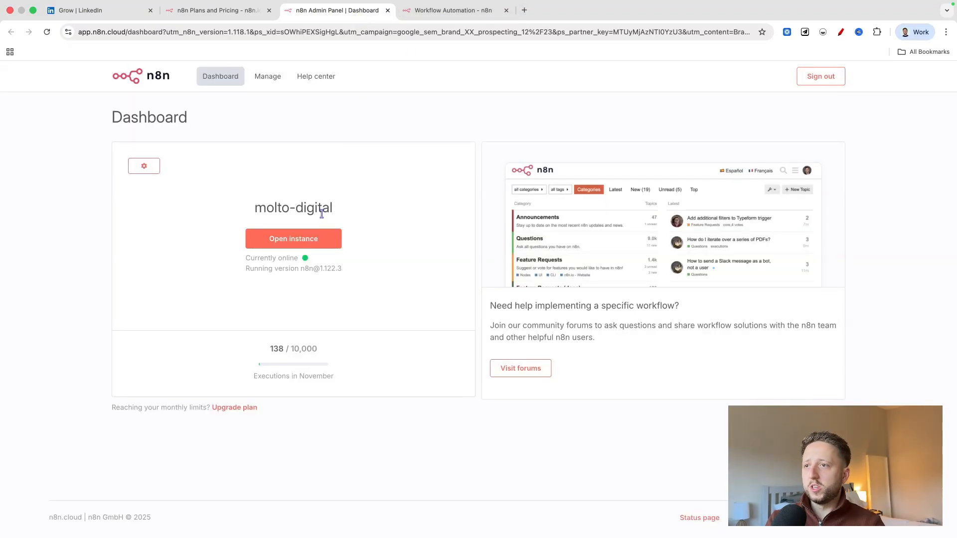
pyautogui.moveTo(337, 207); pyautogui.dragTo(264, 203)
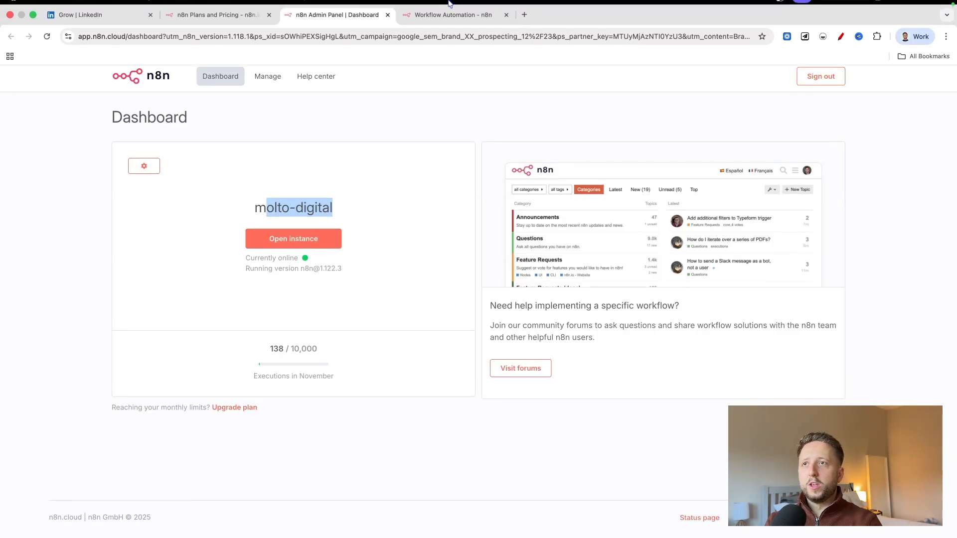
pyautogui.click(457, 31)
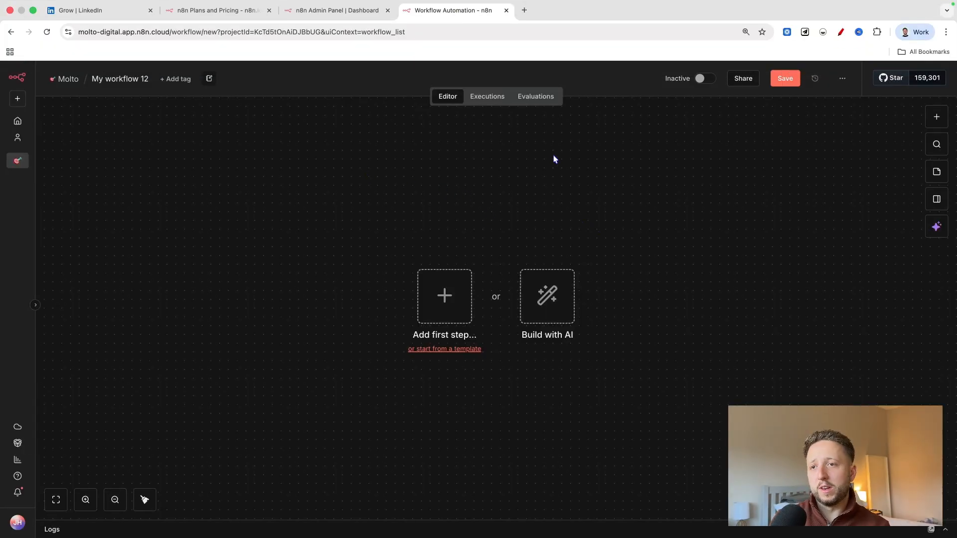
# Look at the Build with AI assistant from the empty canvas and close it again.
pyautogui.hscroll(1, 612, 203)
pyautogui.scroll(-1, 593, 212)
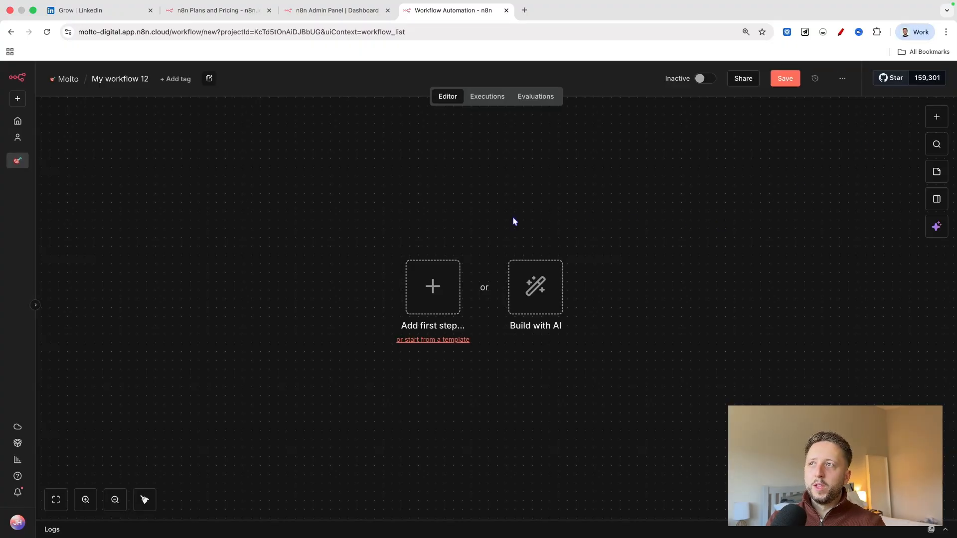
pyautogui.scroll(-2, 528, 217)
pyautogui.hscroll(2, 528, 217)
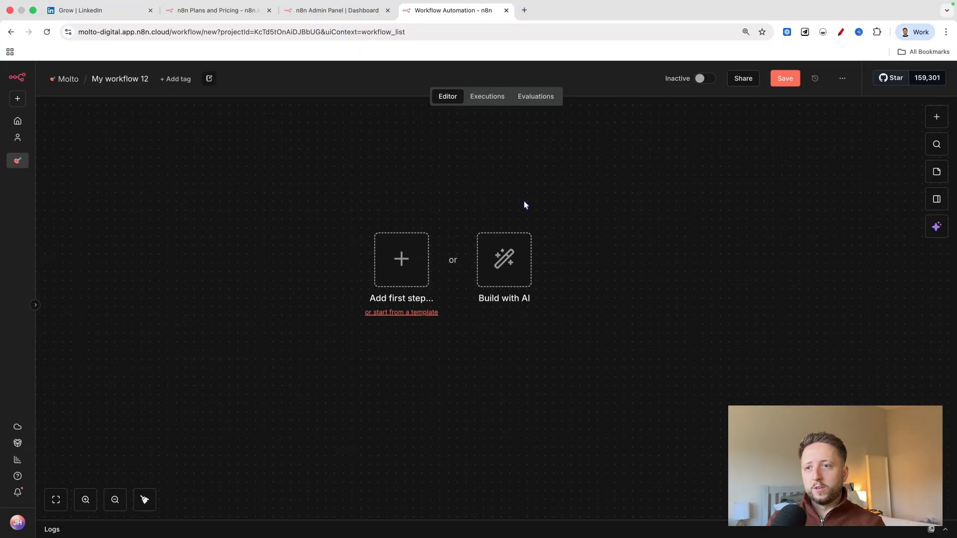
pyautogui.hscroll(-1, 524, 205)
pyautogui.click(517, 257)
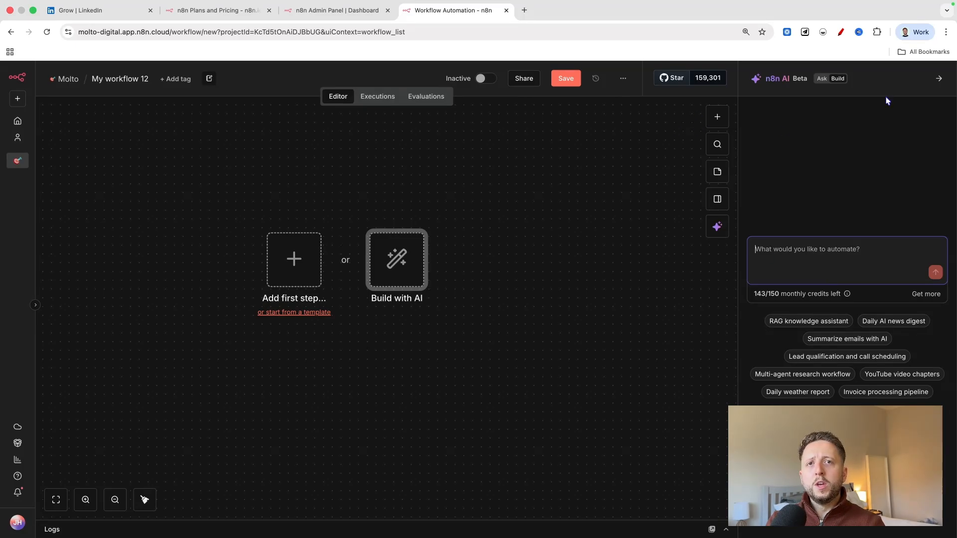
pyautogui.click(937, 79)
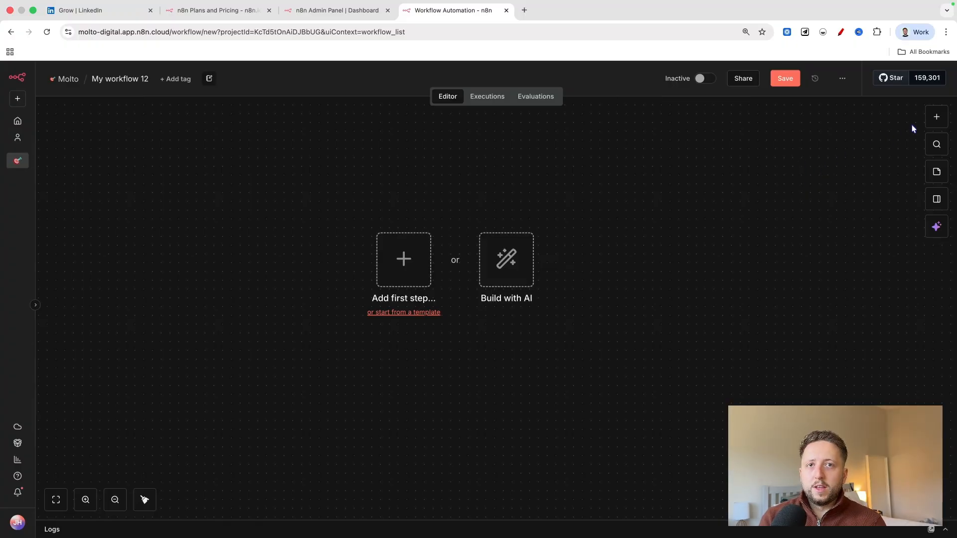
# Open the node picker and review the trigger types available for starting the workflow.
pyautogui.click(934, 117)
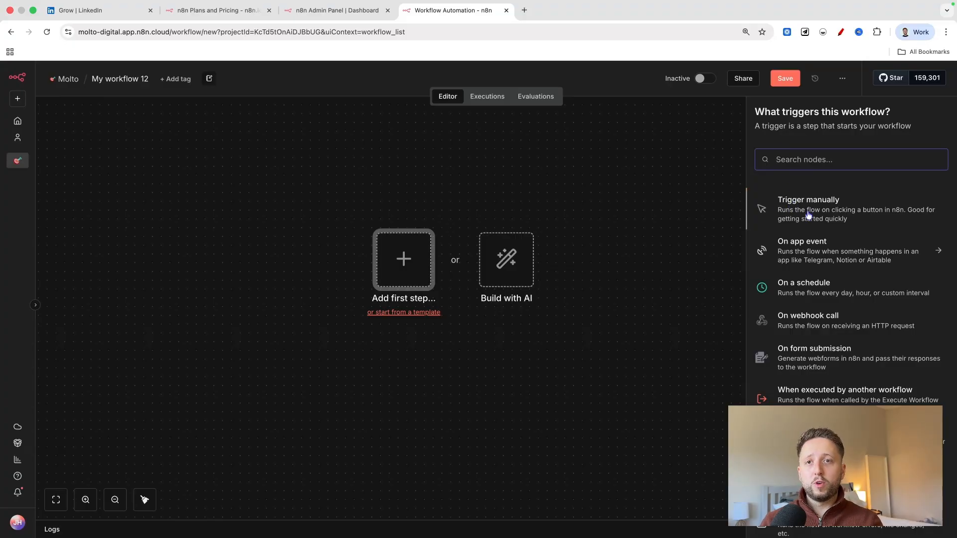
pyautogui.scroll(-1, 790, 201)
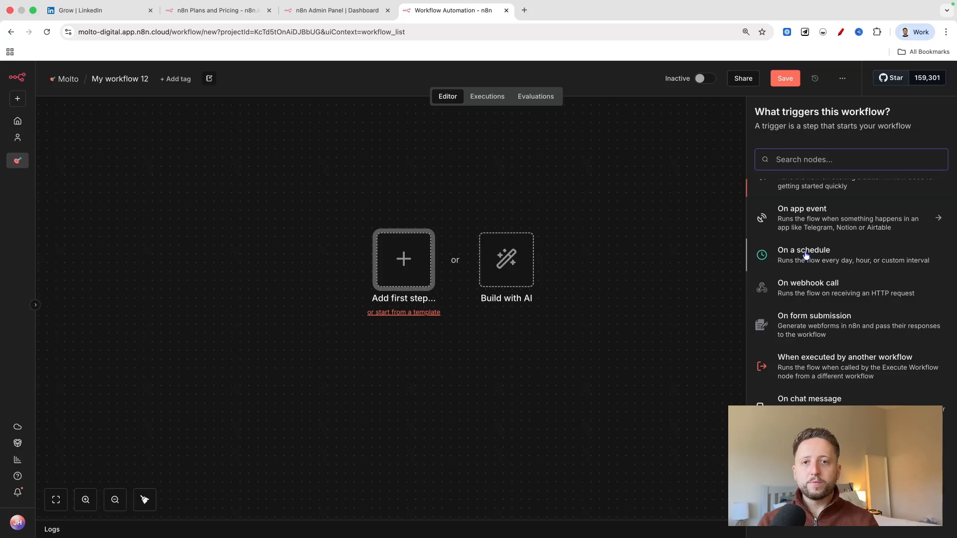
pyautogui.scroll(1, 786, 247)
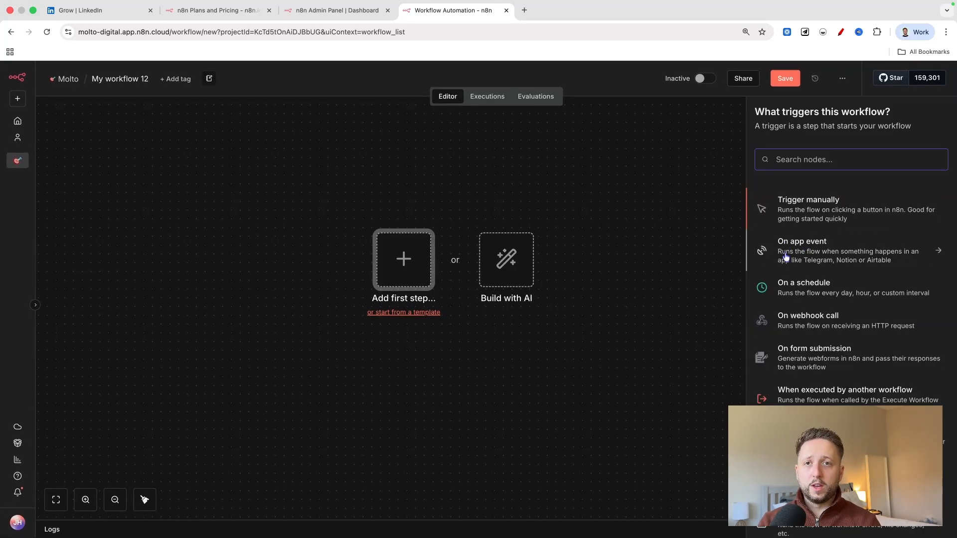
pyautogui.scroll(-1, 815, 196)
pyautogui.scroll(1, 813, 202)
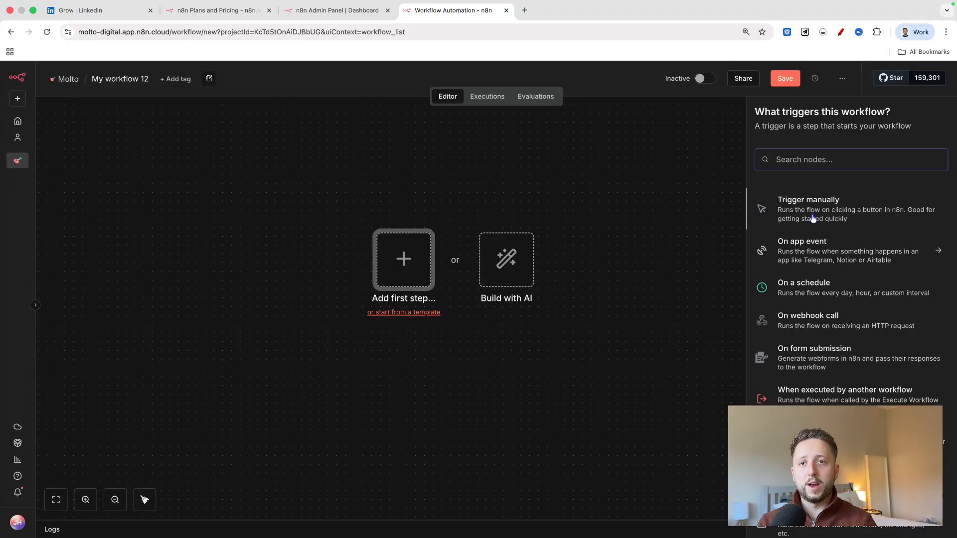
# Choose the app event trigger category and browse its list of apps.
pyautogui.click(812, 243)
pyautogui.scroll(-3, 814, 306)
pyautogui.scroll(-20, 818, 306)
pyautogui.scroll(-20, 817, 307)
pyautogui.scroll(-20, 819, 306)
pyautogui.scroll(20, 819, 306)
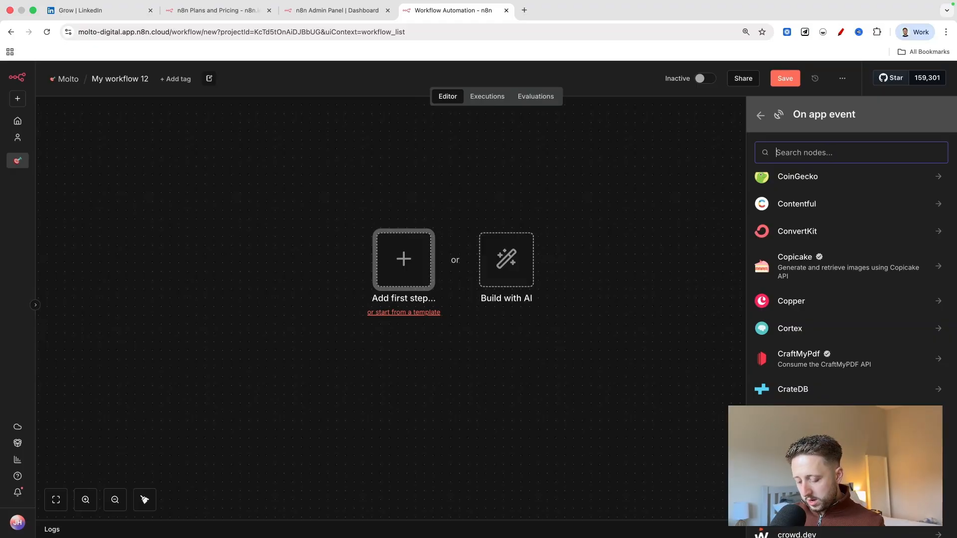
# Search the app list for Gmail, view its available triggers and return to the list.
pyautogui.write('gmqi')
pyautogui.press('BackSpace')
pyautogui.press('BackSpace')
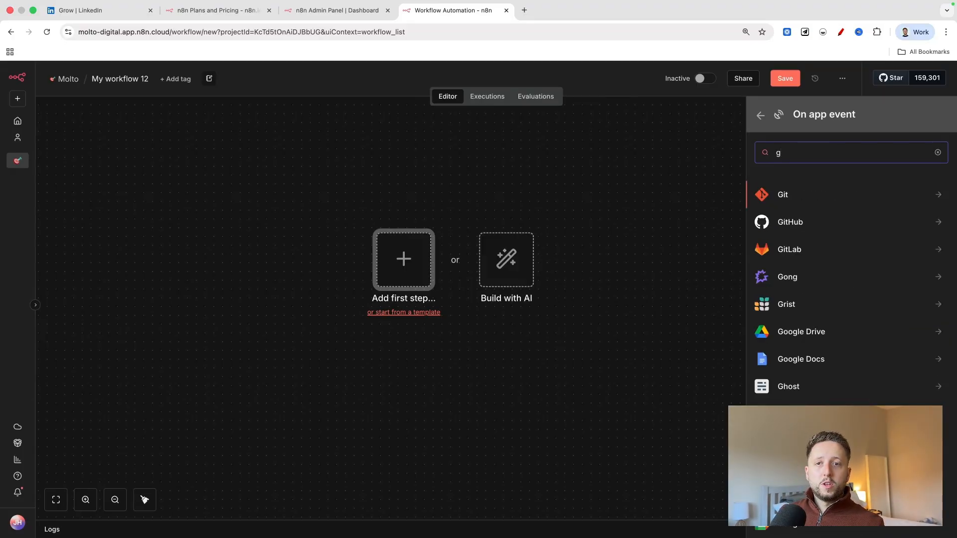
pyautogui.write('ma')
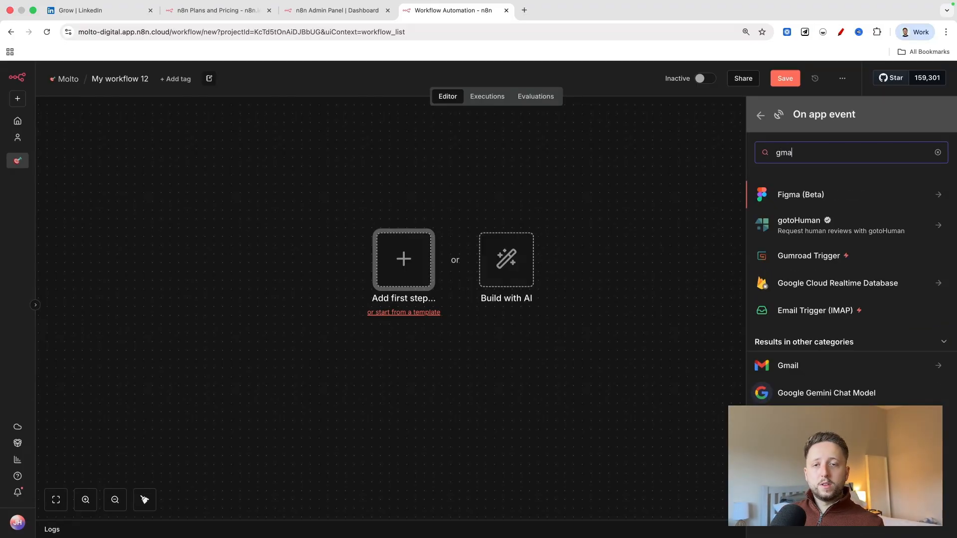
pyautogui.click(833, 367)
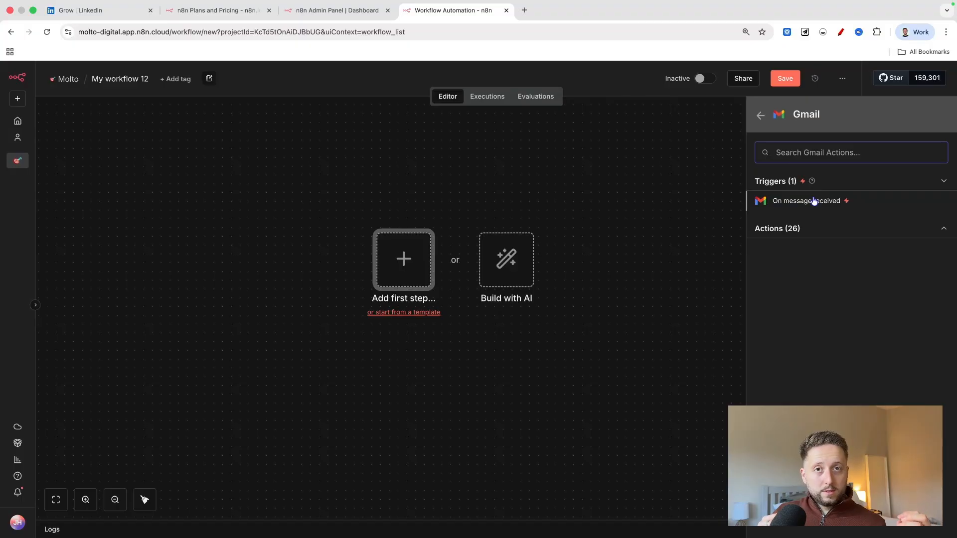
pyautogui.moveTo(805, 178)
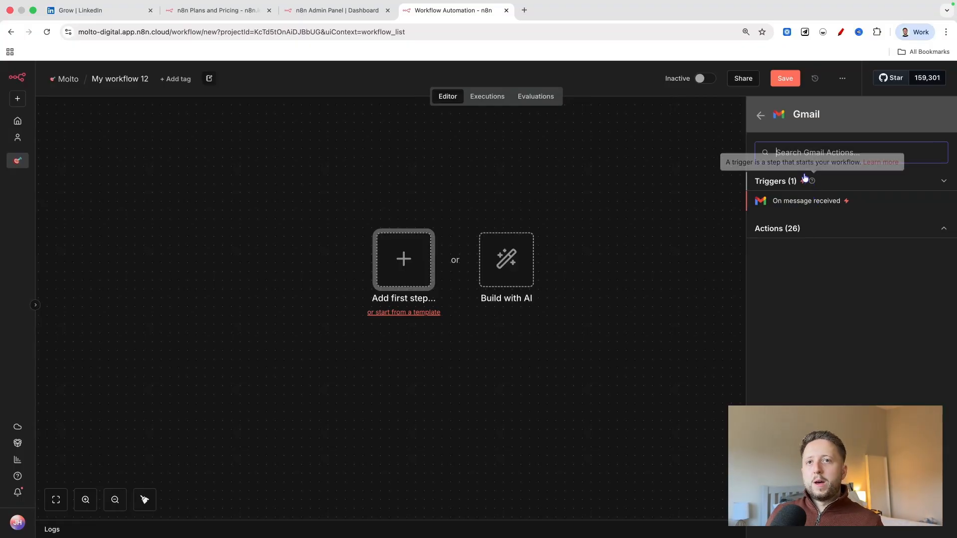
pyautogui.click(760, 115)
# Replace the search with "outlook", view Microsoft Outlook's triggers and return to the app list.
pyautogui.press('BackSpace')
pyautogui.press('BackSpace')
pyautogui.press('BackSpace')
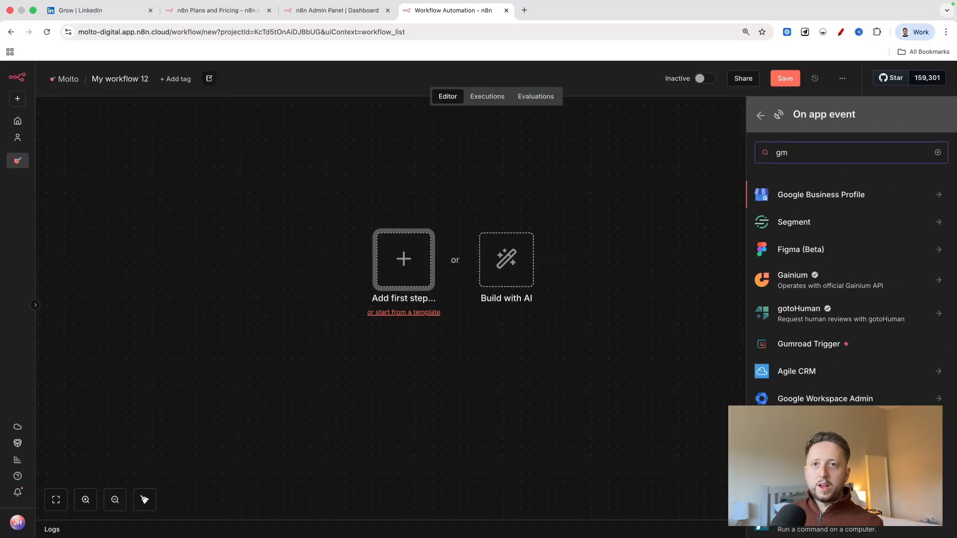
pyautogui.write('outlook')
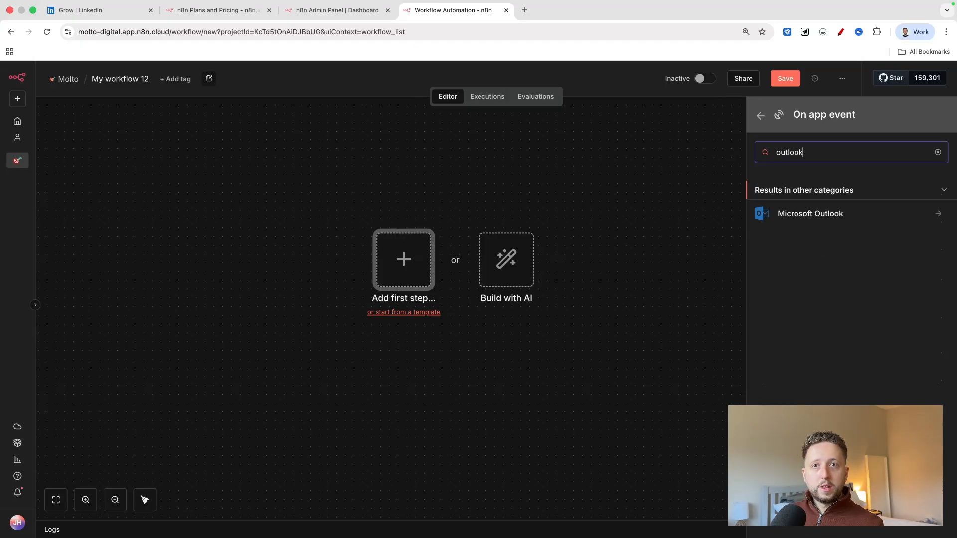
pyautogui.click(831, 222)
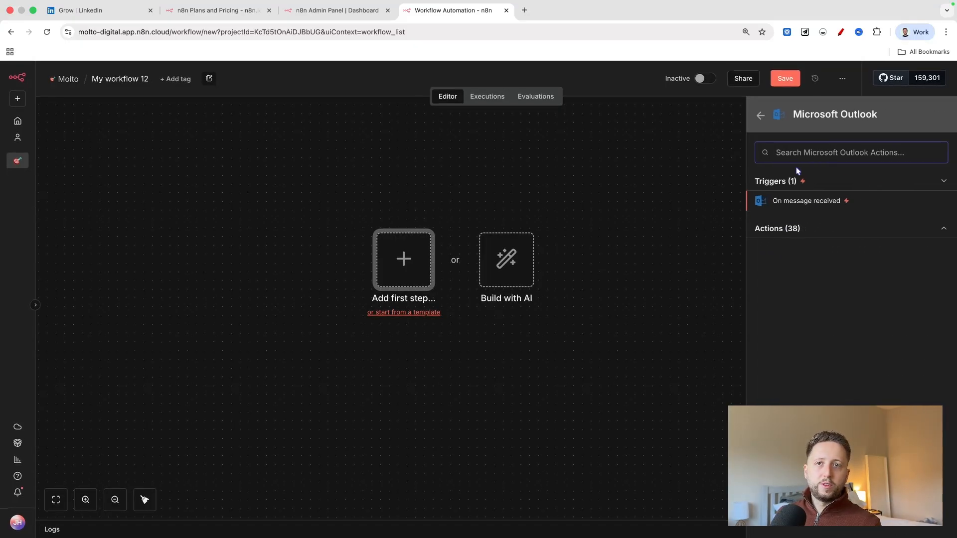
pyautogui.click(758, 116)
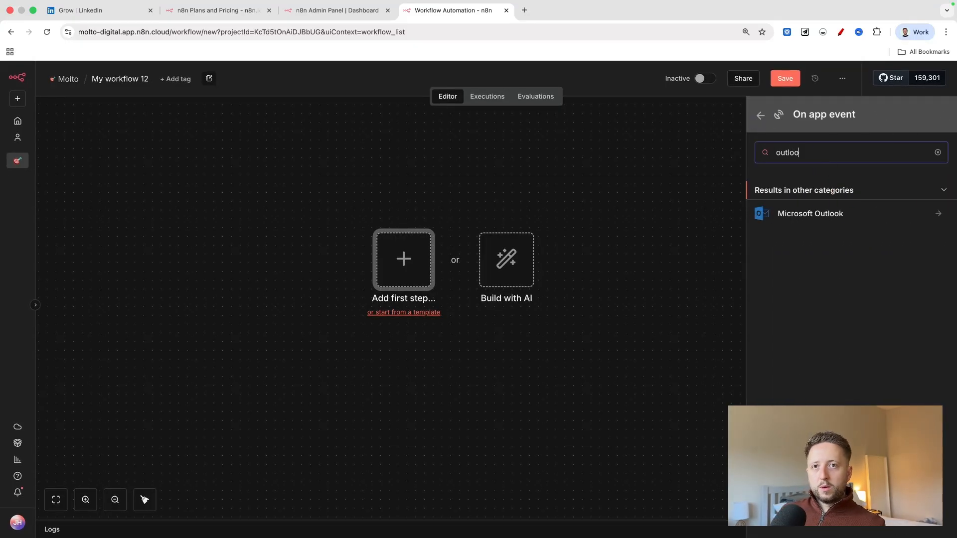
# Clear the search and add Airtable's "On new Airtable event" trigger to the workflow, leaving its parameters at their defaults.
pyautogui.press('BackSpace')
pyautogui.press('BackSpace')
pyautogui.press('BackSpace')
pyautogui.press('BackSpace')
pyautogui.press('BackSpace')
pyautogui.press('BackSpace')
pyautogui.press('BackSpace')
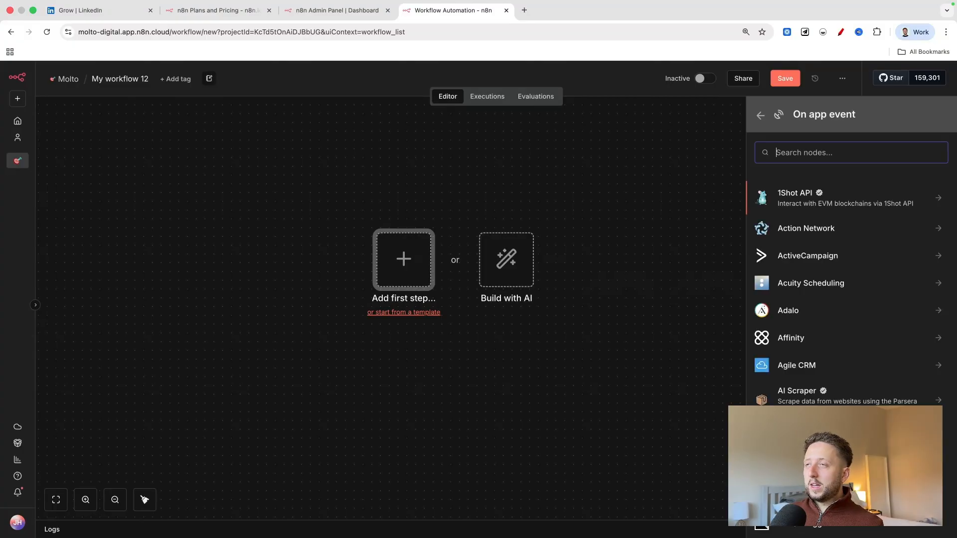
pyautogui.scroll(-4, 839, 252)
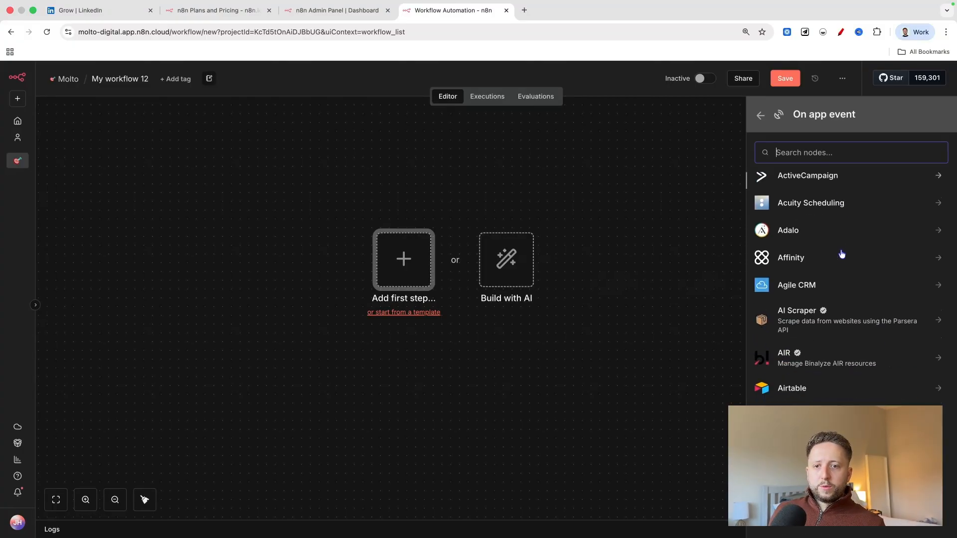
pyautogui.click(822, 369)
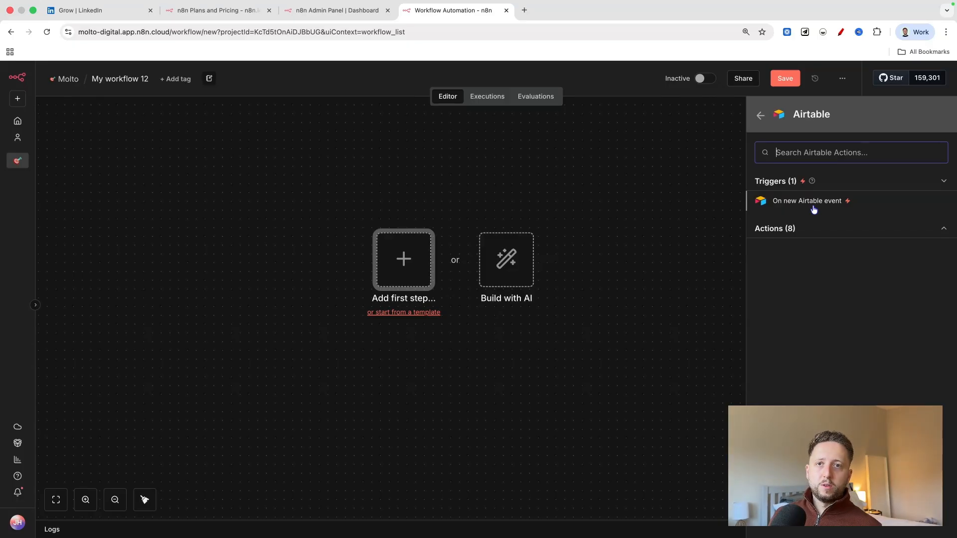
pyautogui.click(803, 229)
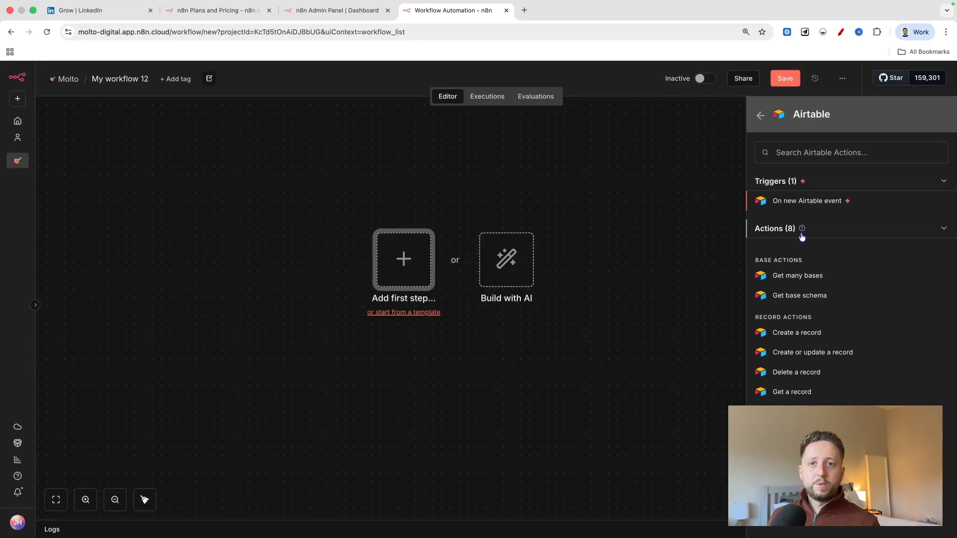
pyautogui.click(818, 201)
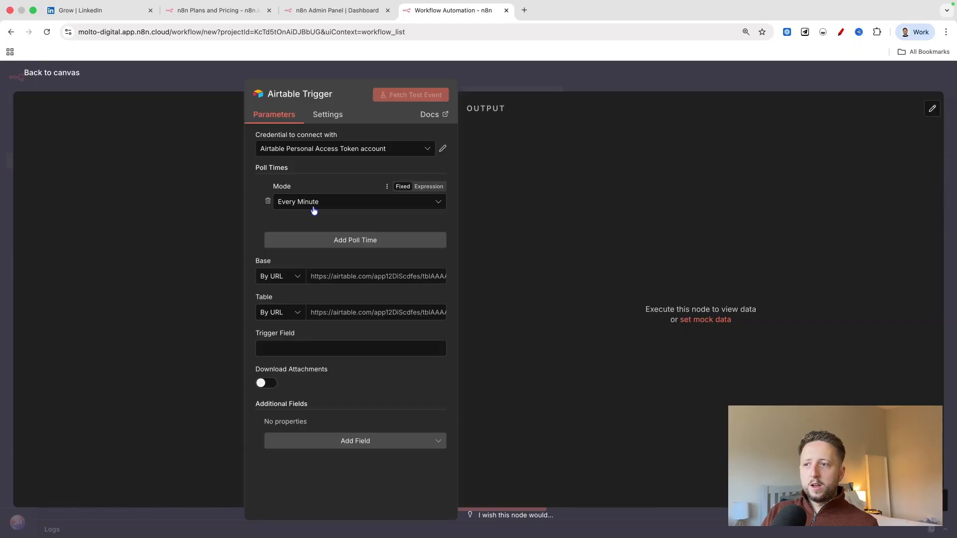
pyautogui.click(78, 74)
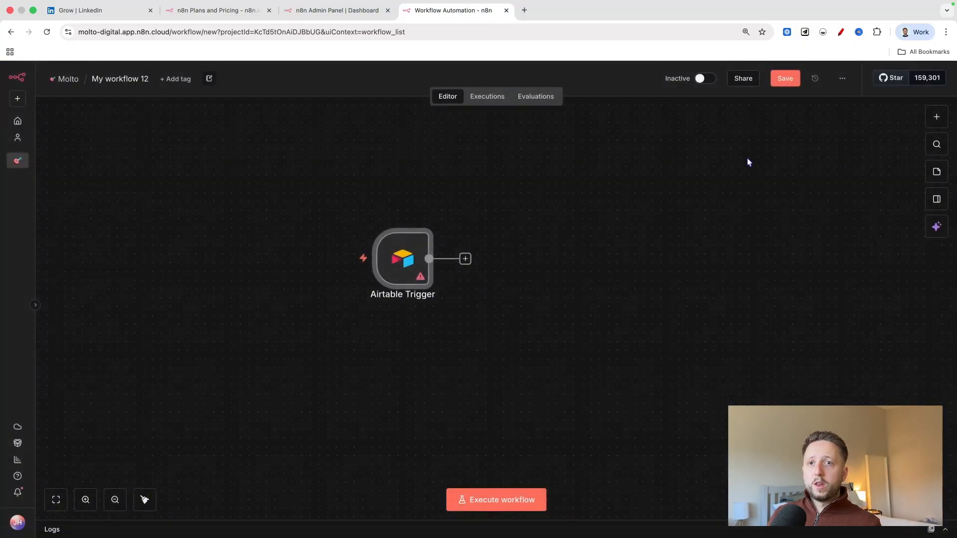
# View the node categories offered as the next step, and delete the Airtable Trigger node from the canvas.
pyautogui.click(935, 115)
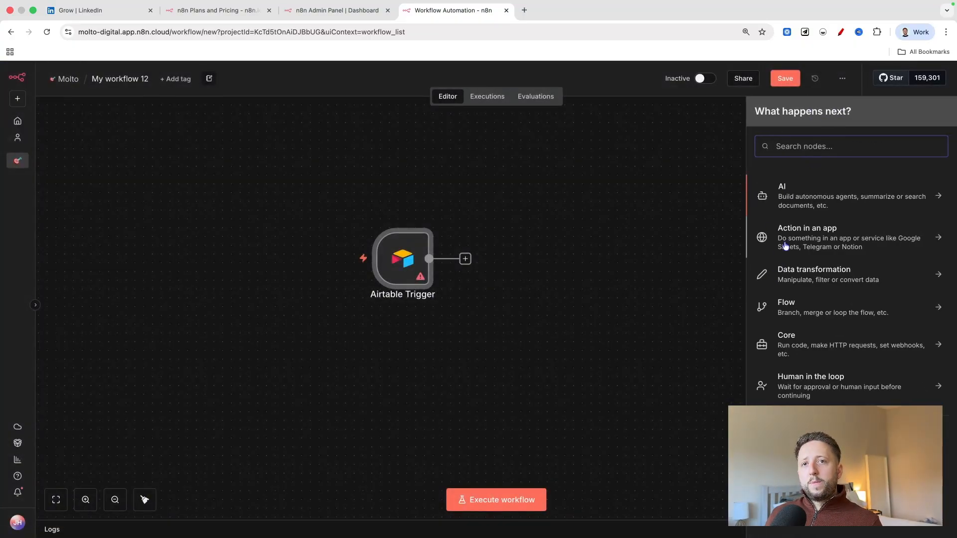
pyautogui.click(386, 290)
pyautogui.click(428, 259)
pyautogui.press('Delete')
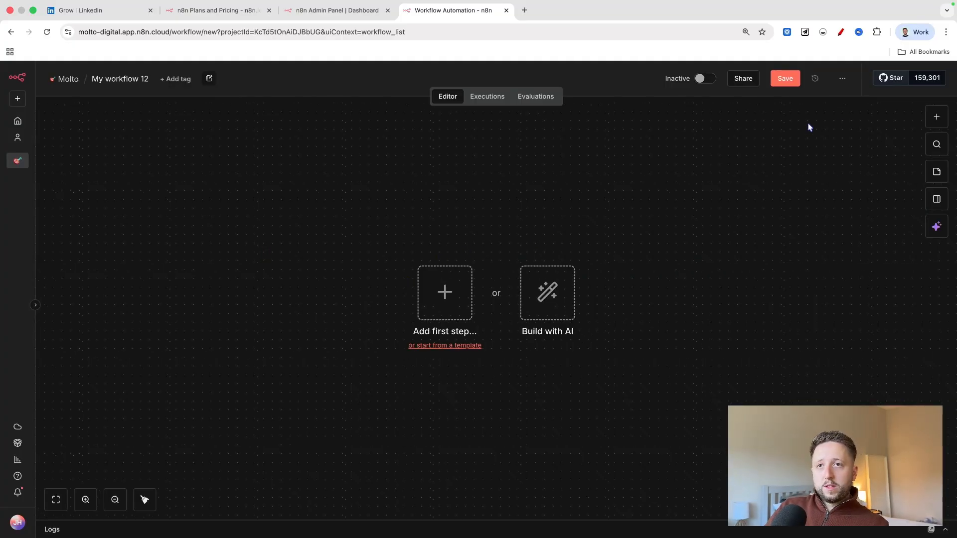
# Review the trigger types offered for the first step and add a manual trigger to the empty workflow.
pyautogui.click(445, 293)
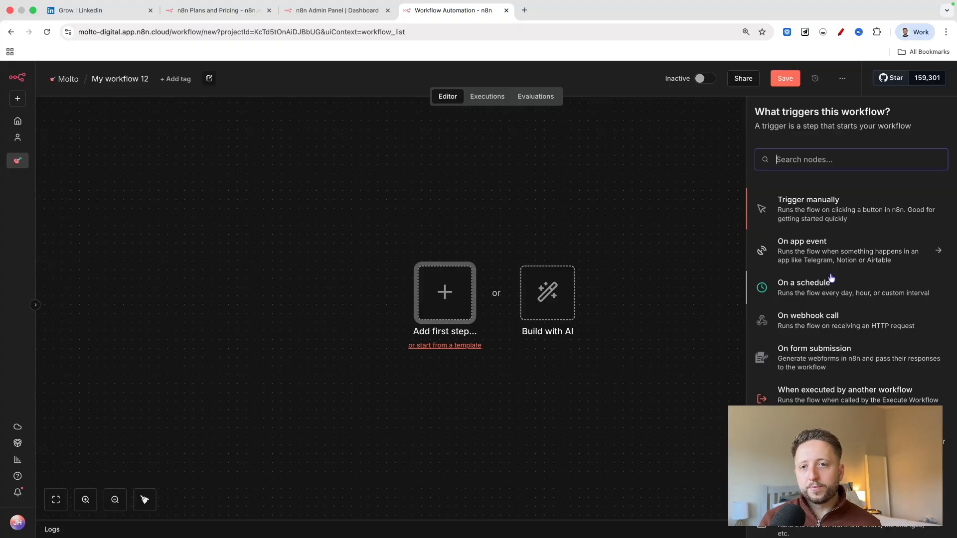
pyautogui.scroll(-1, 829, 279)
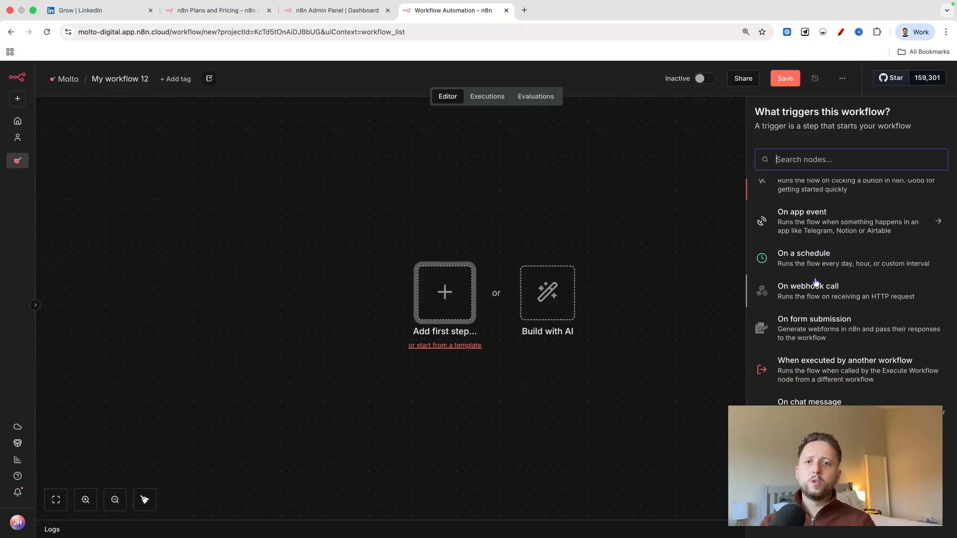
pyautogui.scroll(-1, 823, 289)
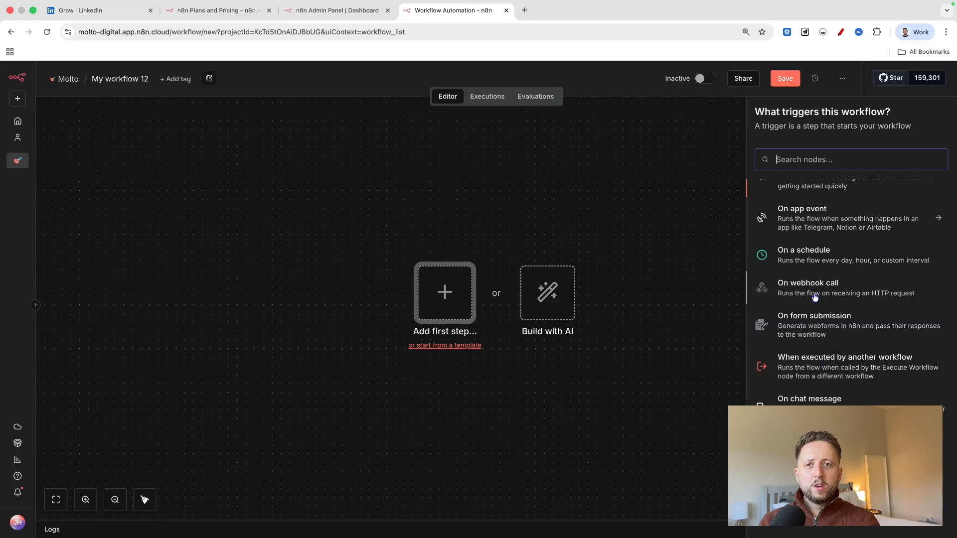
pyautogui.scroll(1, 813, 299)
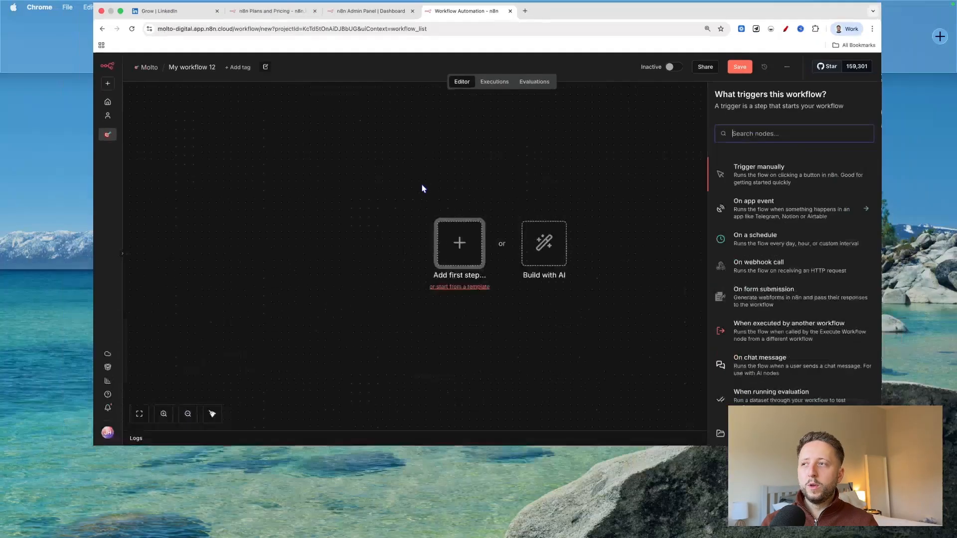
pyautogui.hotkey('ctrl', 'Up')
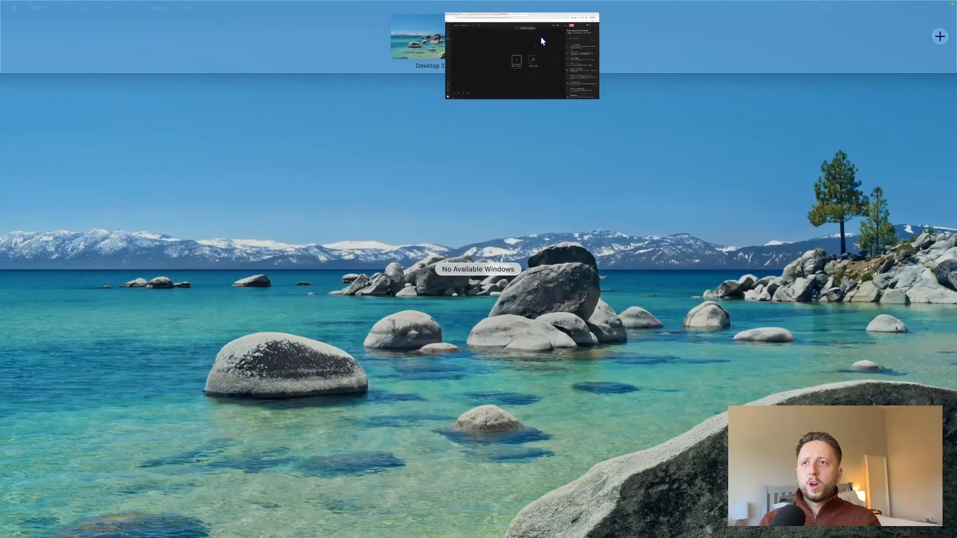
pyautogui.click(540, 37)
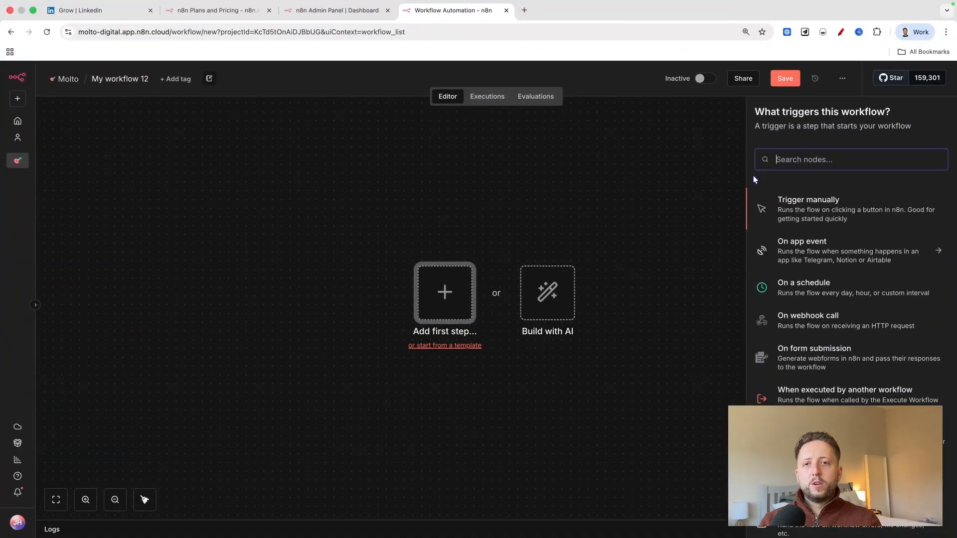
pyautogui.click(821, 214)
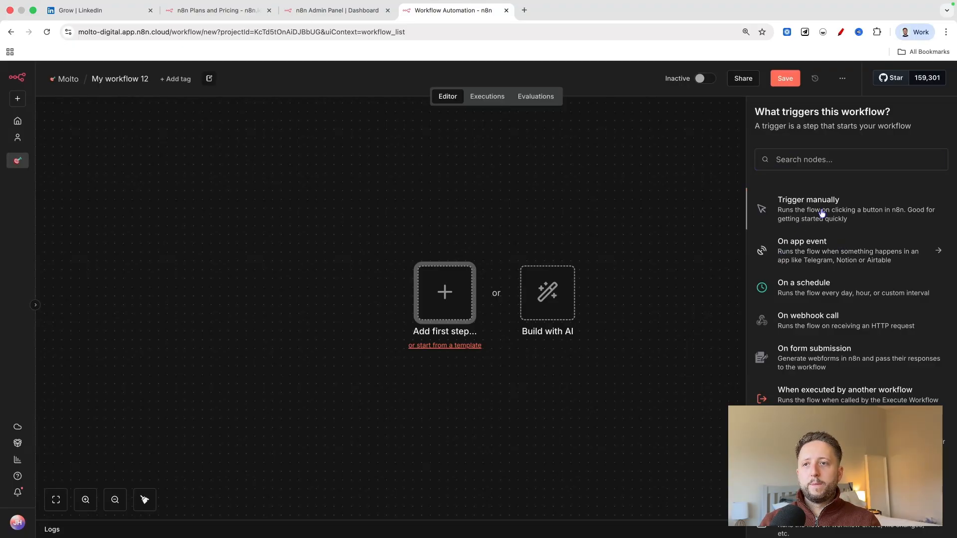
# Reposition the manual trigger node in the upper-left area of the canvas.
pyautogui.moveTo(447, 300); pyautogui.dragTo(290, 280)
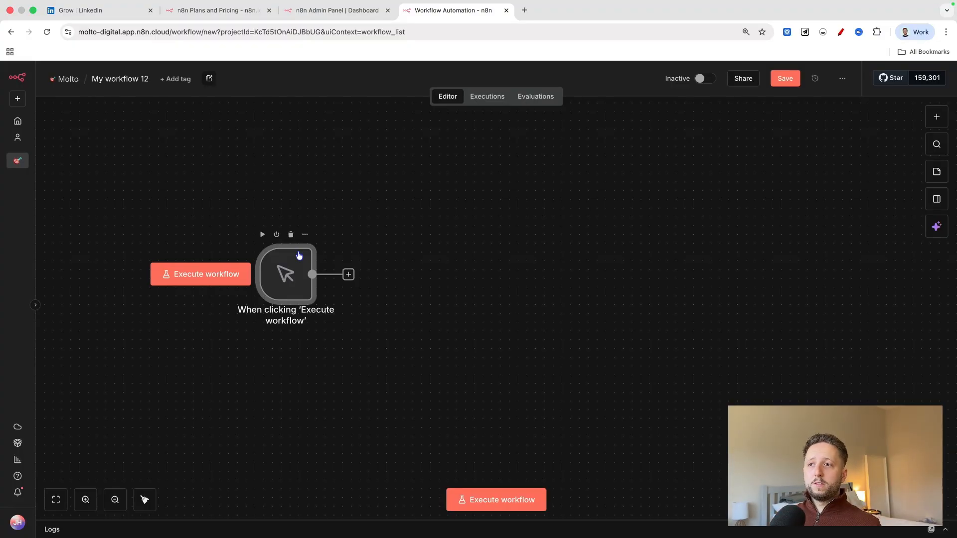
pyautogui.scroll(-2, 299, 255)
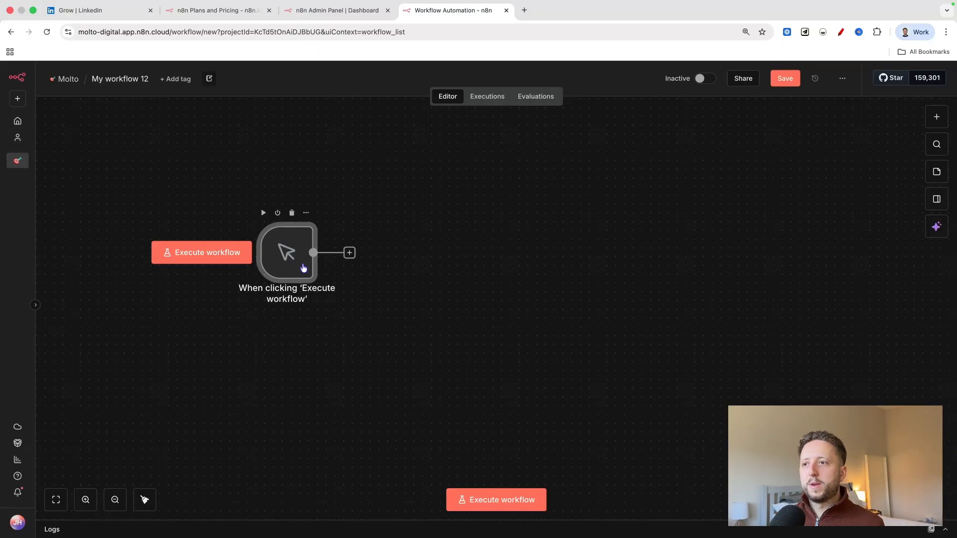
pyautogui.moveTo(295, 250); pyautogui.dragTo(295, 162)
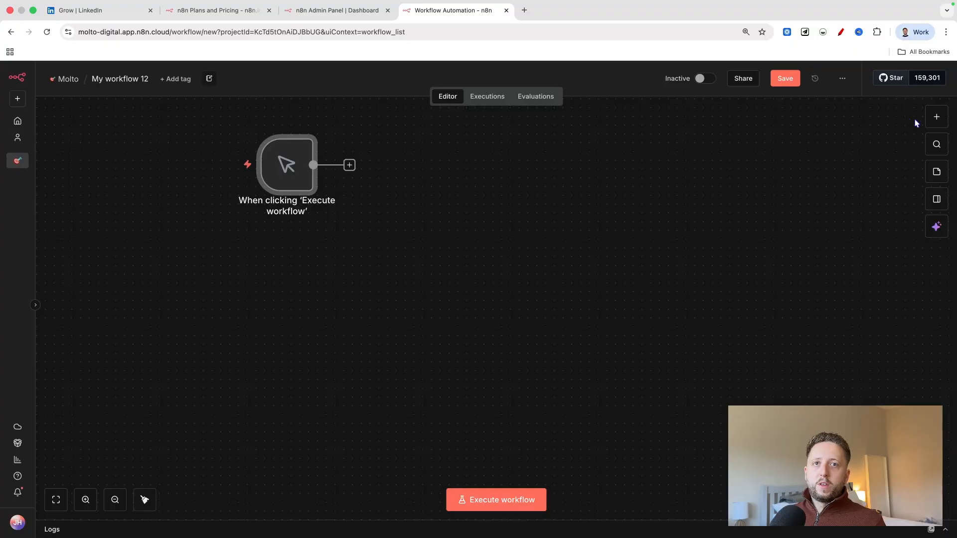
# Open the AI category of next-step nodes, look through its nodes and OpenAI's available actions, and return to the AI node list.
pyautogui.click(936, 117)
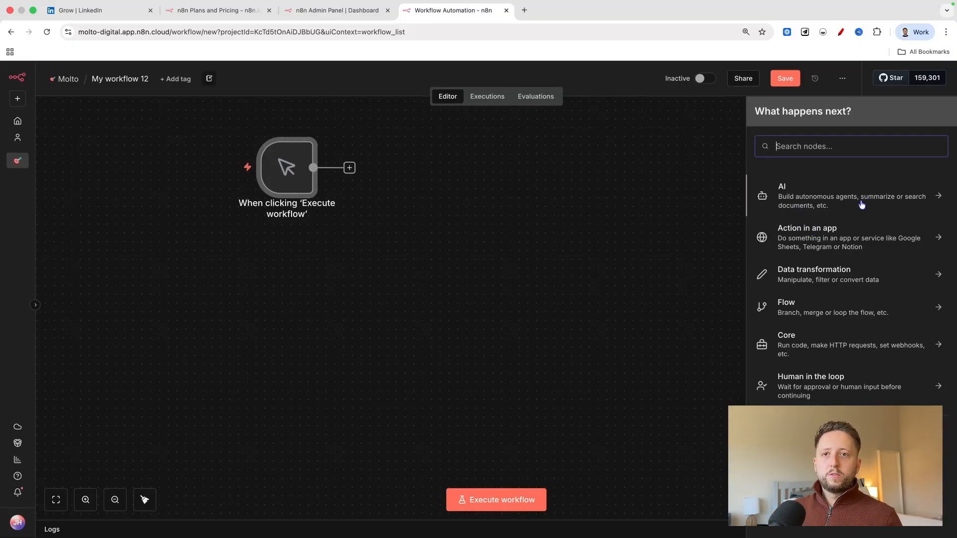
pyautogui.click(839, 202)
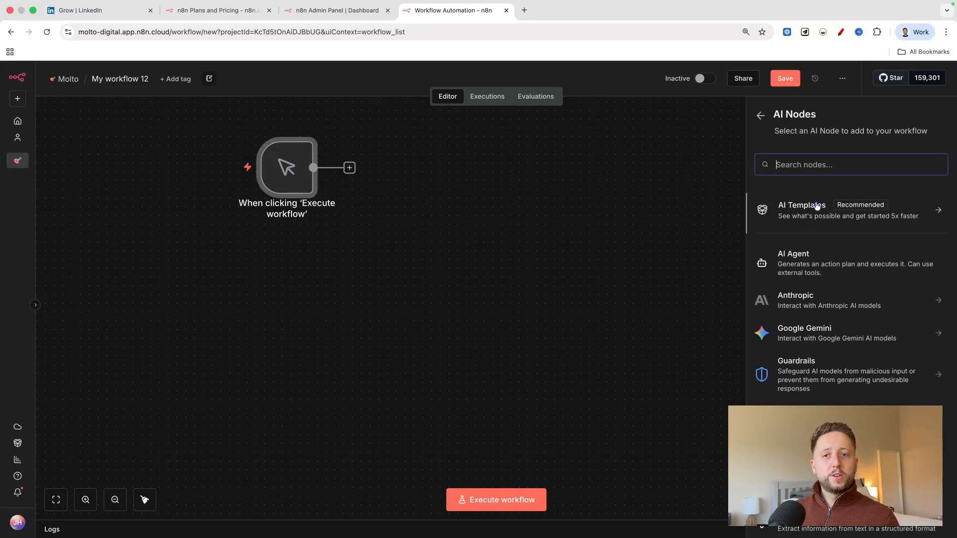
pyautogui.scroll(-3, 801, 288)
pyautogui.scroll(-6, 803, 330)
pyautogui.scroll(-2, 804, 330)
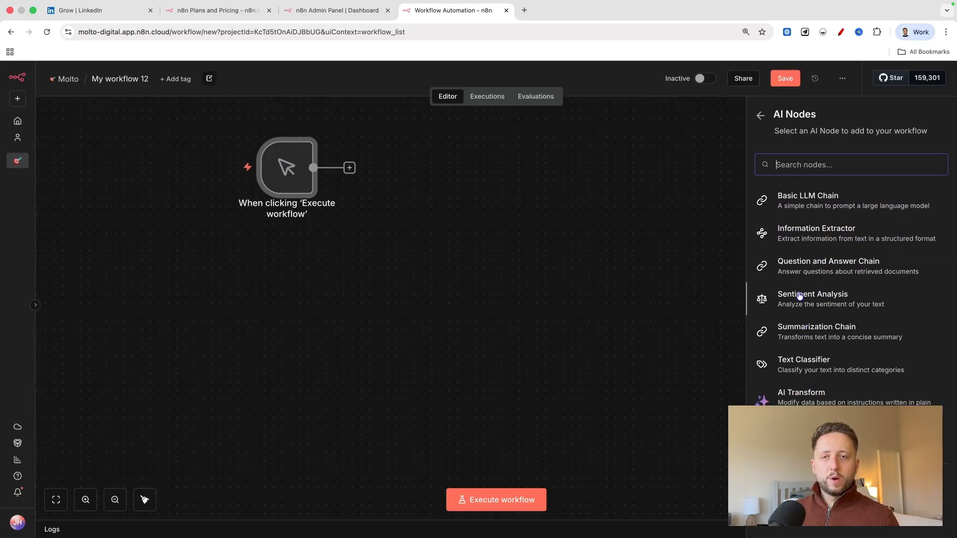
pyautogui.scroll(10, 798, 294)
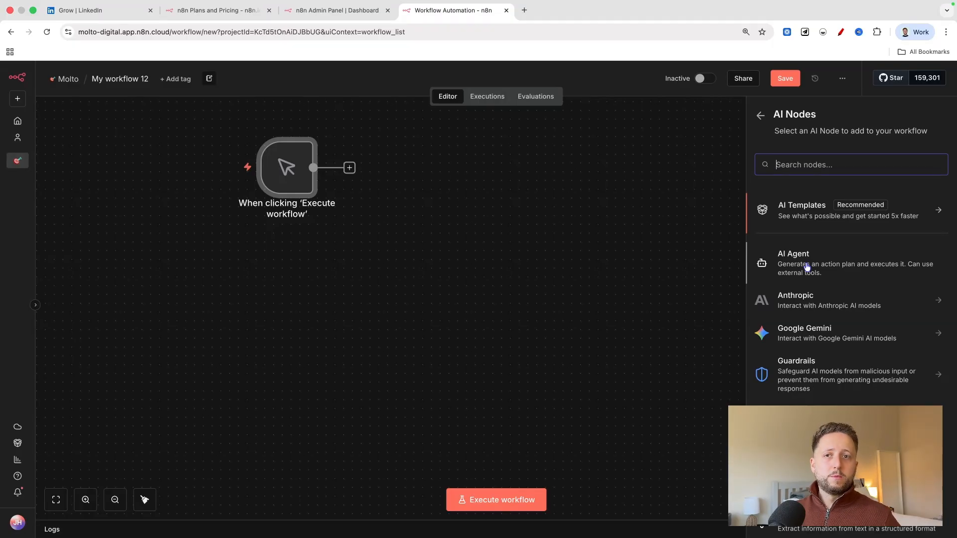
pyautogui.click(785, 413)
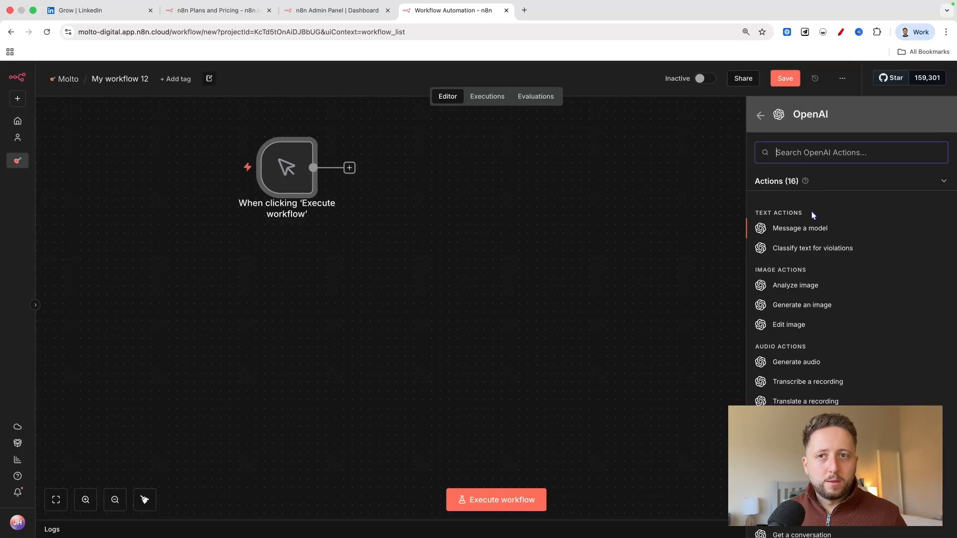
pyautogui.click(762, 116)
# View the Other AI Nodes group and its Miscellaneous section, and return to the AI node list.
pyautogui.scroll(-3, 827, 332)
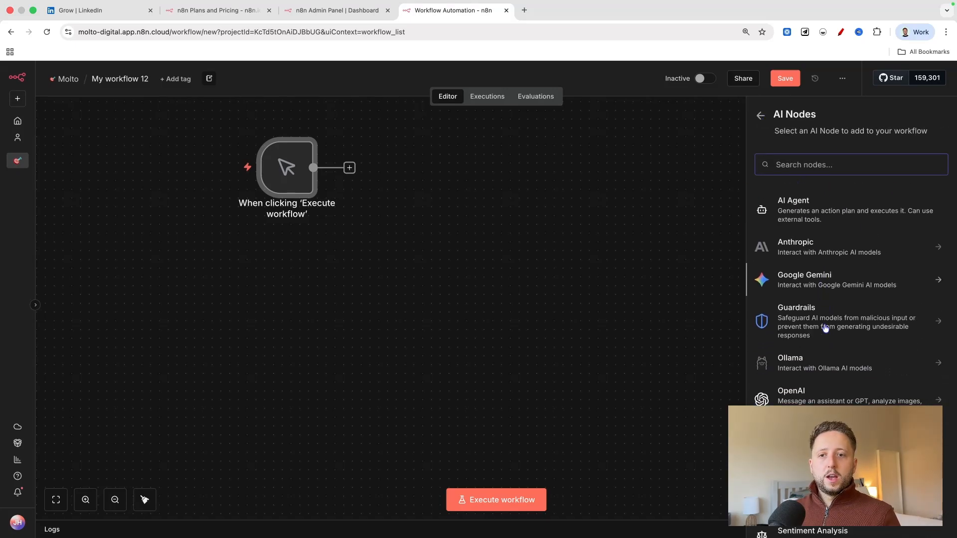
pyautogui.scroll(-2, 824, 328)
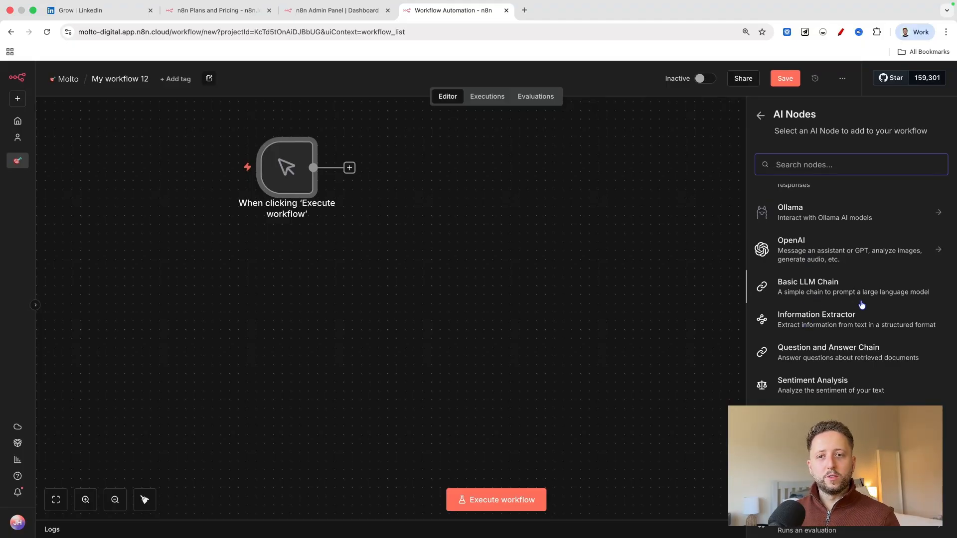
pyautogui.scroll(-3, 861, 305)
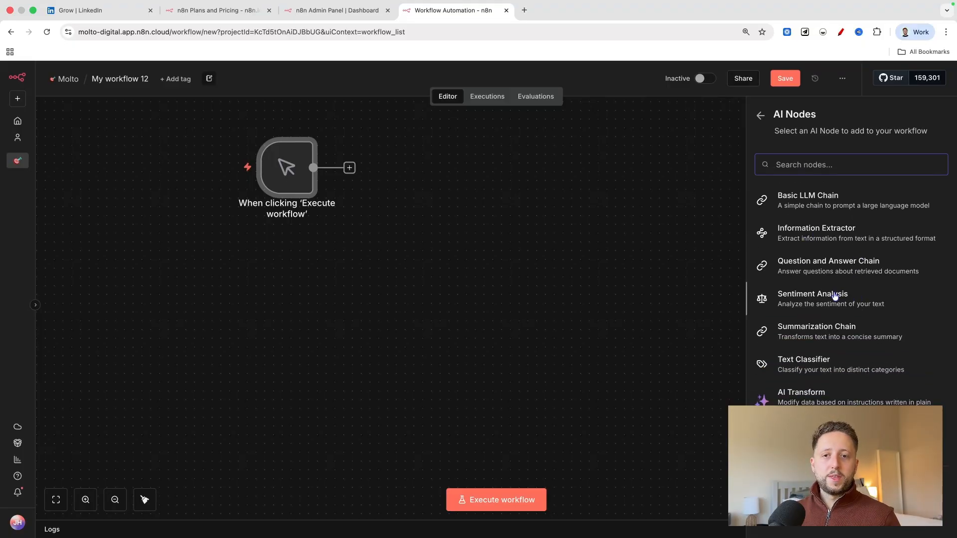
pyautogui.click(846, 486)
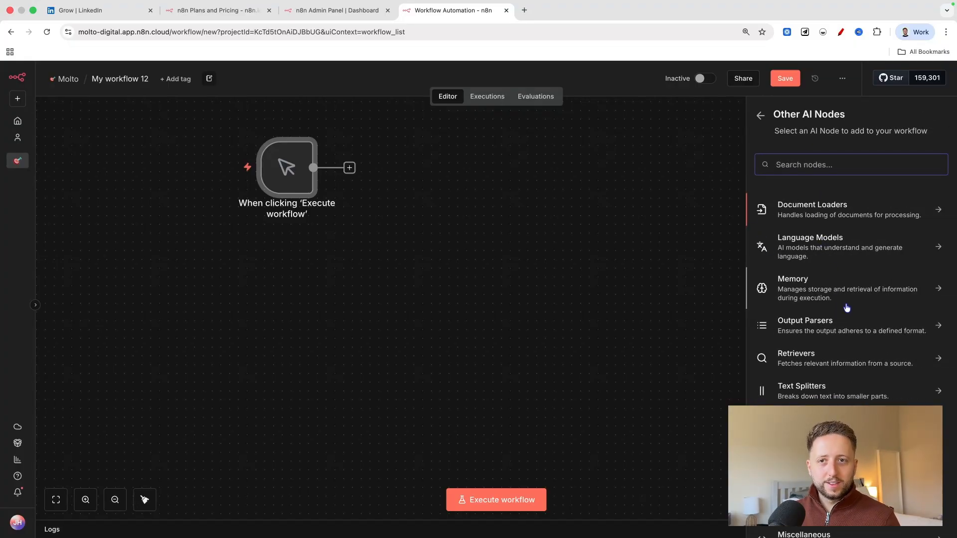
pyautogui.scroll(-1, 847, 309)
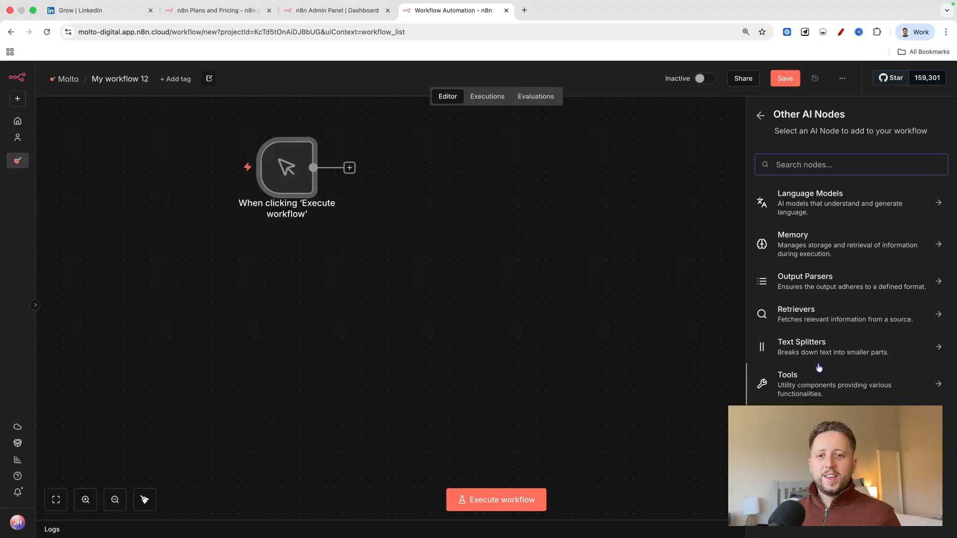
pyautogui.click(803, 418)
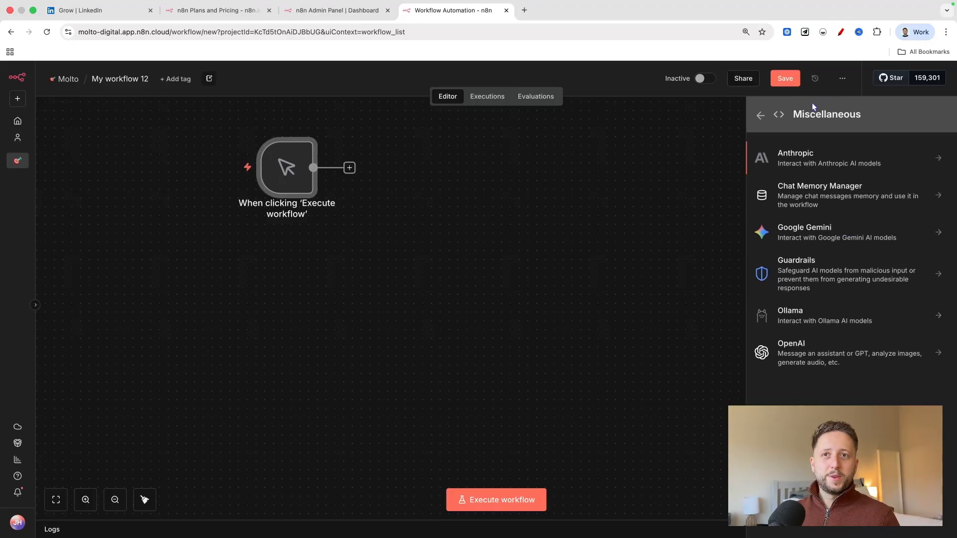
pyautogui.click(760, 118)
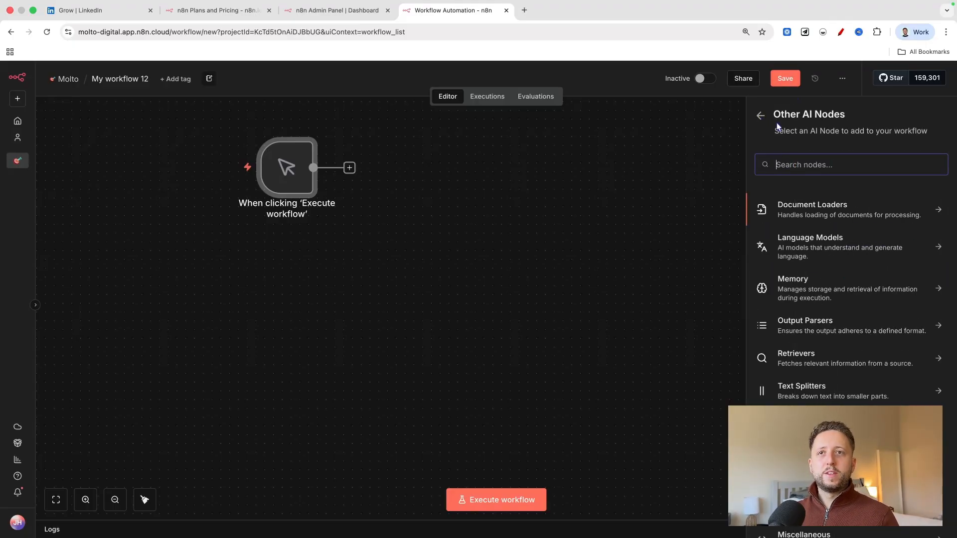
pyautogui.click(762, 118)
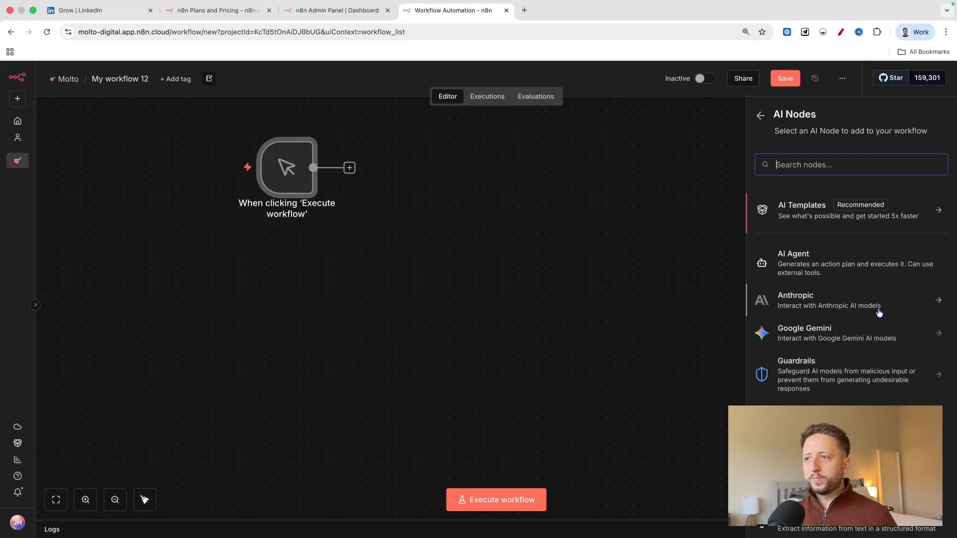
# Examine the AI nodes from AI Agent through the chain, extractor, sentiment and classifier nodes, and return to the next-step categories.
pyautogui.scroll(-2, 878, 312)
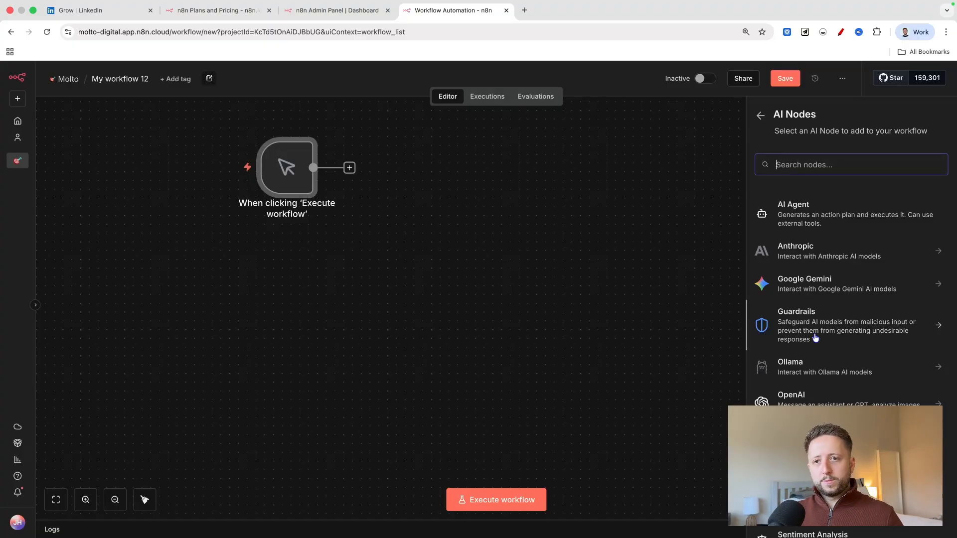
pyautogui.scroll(-2, 815, 338)
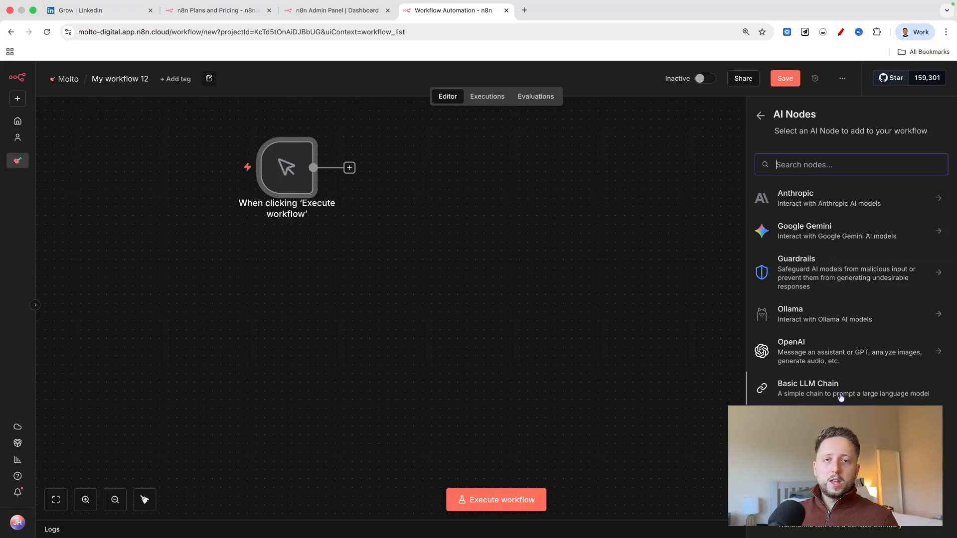
pyautogui.scroll(-1, 840, 397)
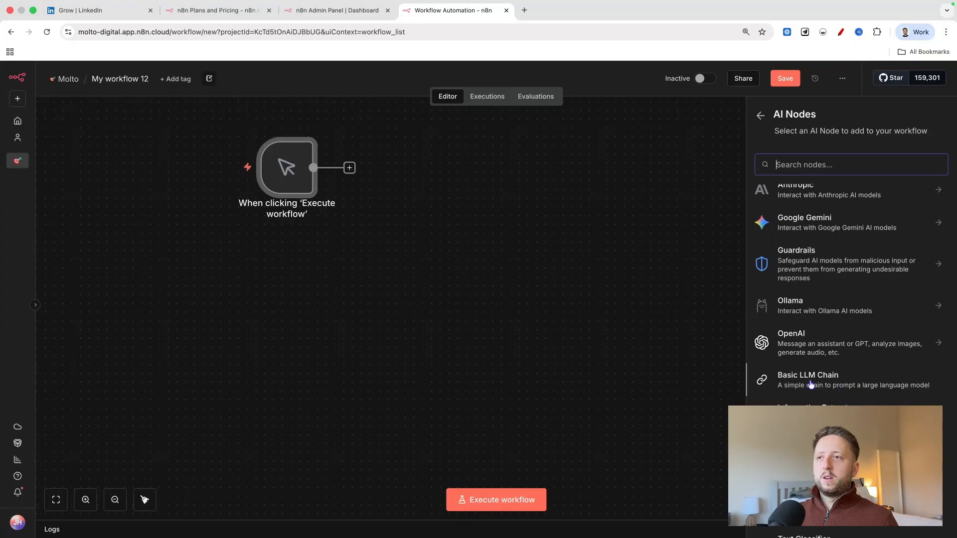
pyautogui.scroll(-1, 810, 384)
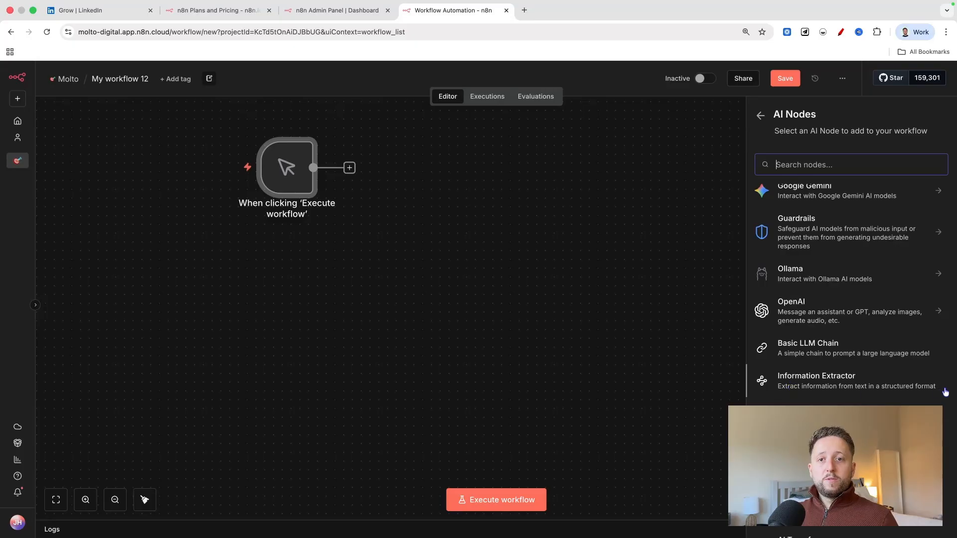
pyautogui.scroll(-2, 858, 395)
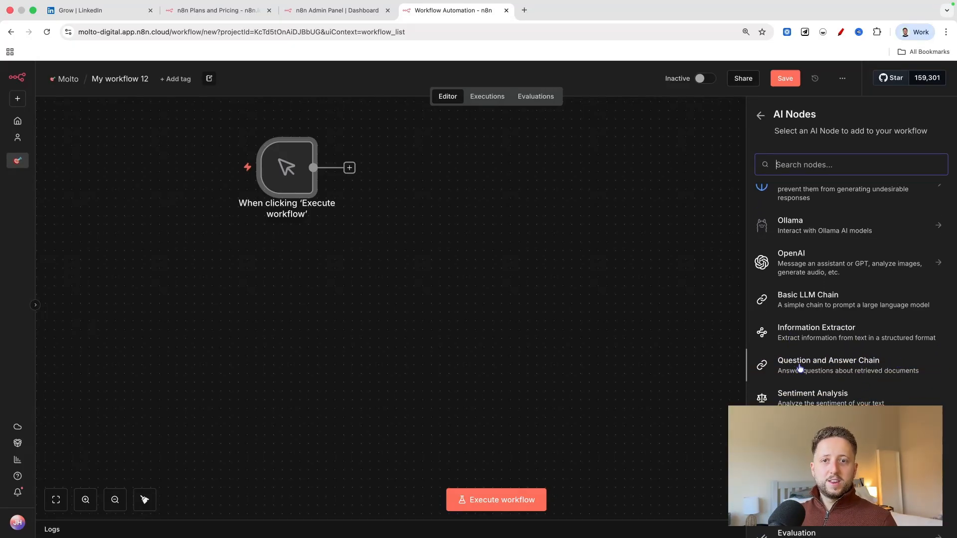
pyautogui.scroll(-1, 793, 367)
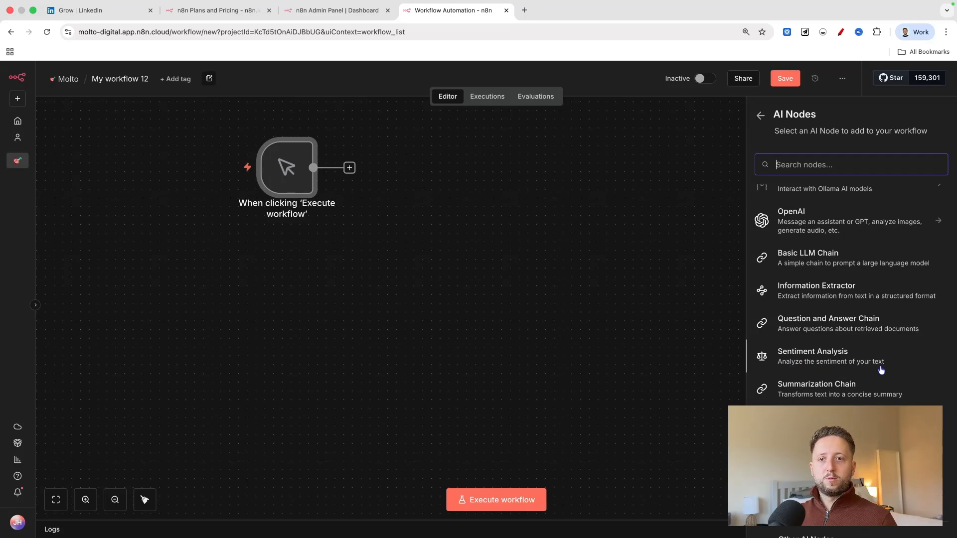
pyautogui.scroll(-2, 866, 359)
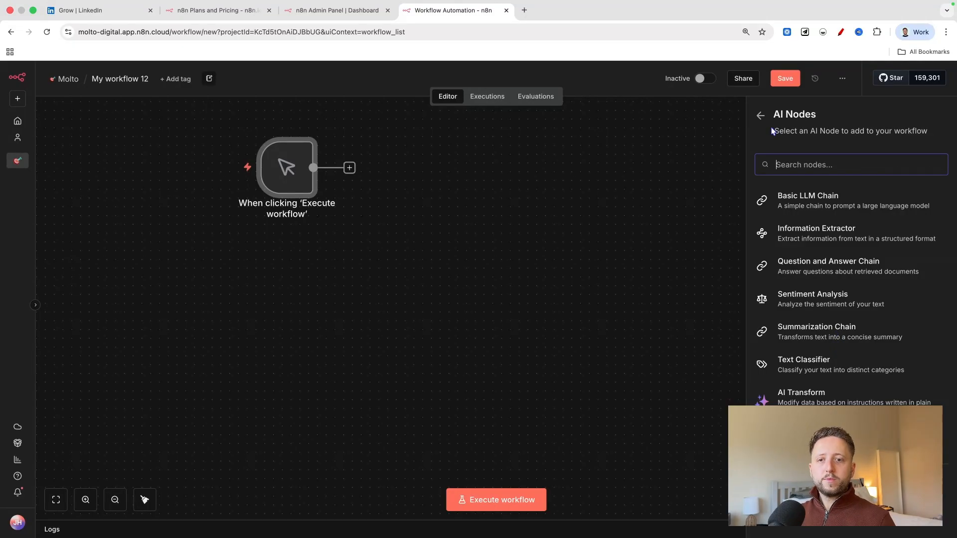
pyautogui.click(761, 114)
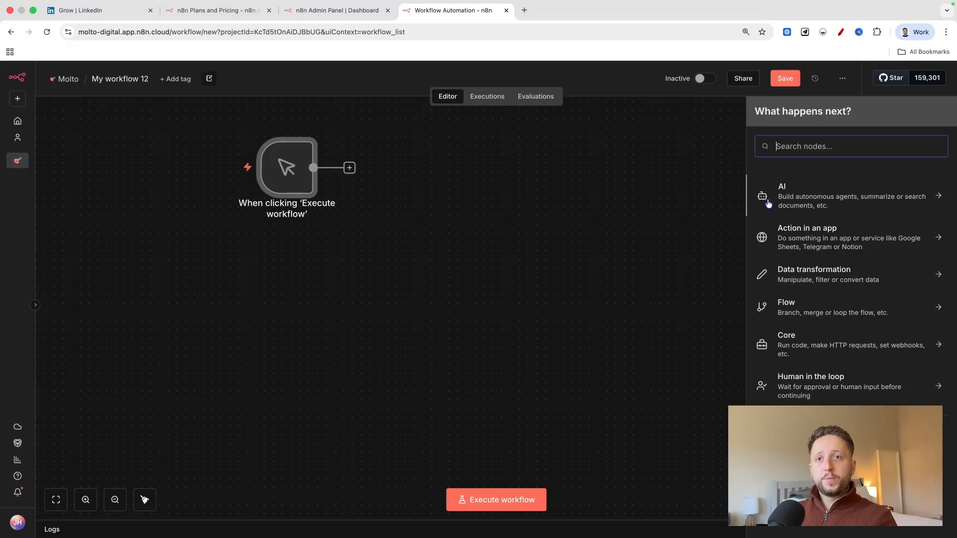
# Open the Action in an app category and look through its list of app integrations down to the HubSpot and Hunter entries.
pyautogui.click(834, 242)
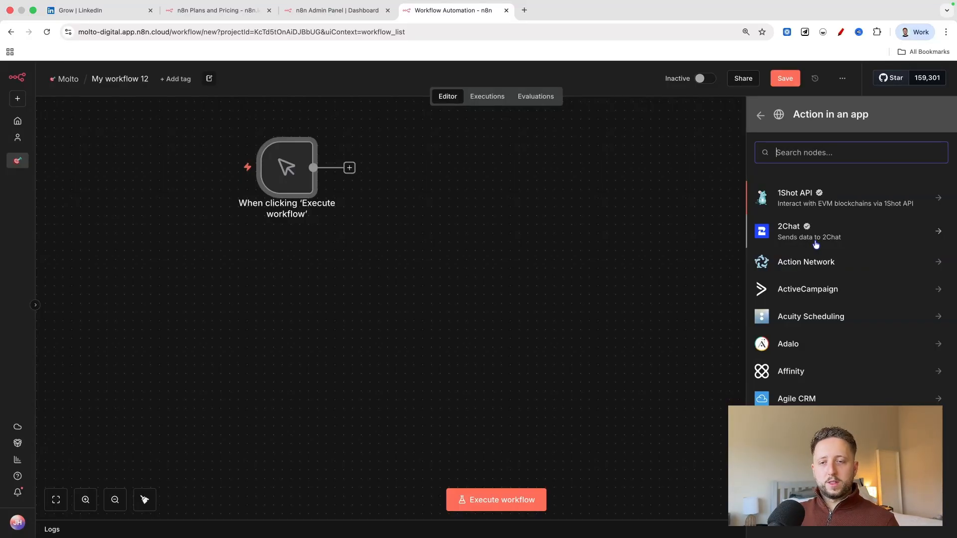
pyautogui.scroll(-3, 815, 244)
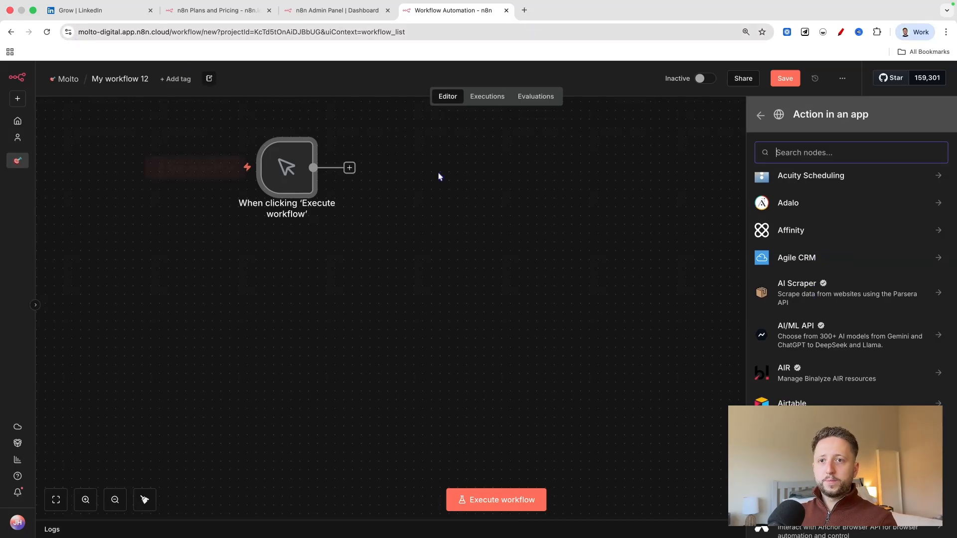
pyautogui.scroll(-10, 814, 269)
pyautogui.scroll(-20, 814, 269)
pyautogui.scroll(-20, 824, 265)
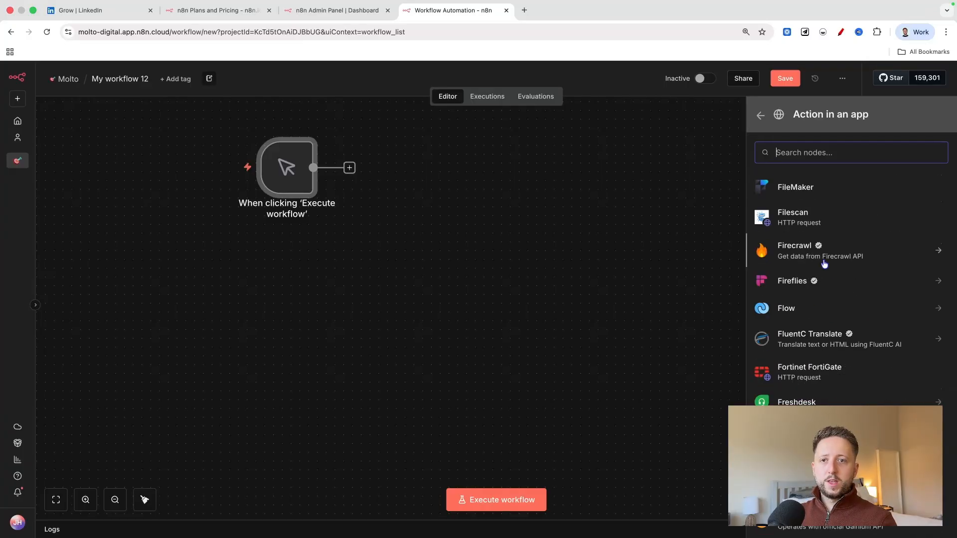
pyautogui.scroll(-6, 819, 279)
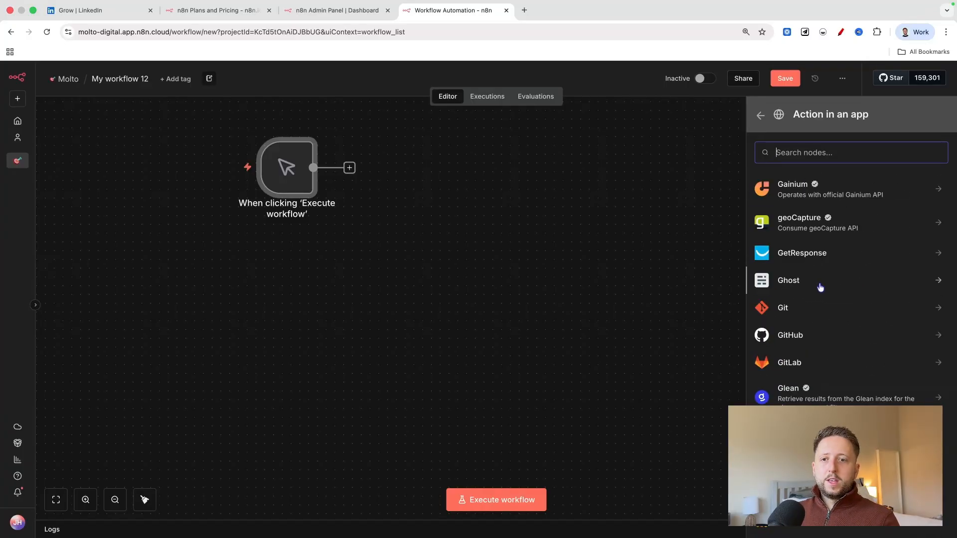
pyautogui.scroll(-20, 820, 288)
pyautogui.scroll(-15, 820, 287)
pyautogui.scroll(-5, 822, 285)
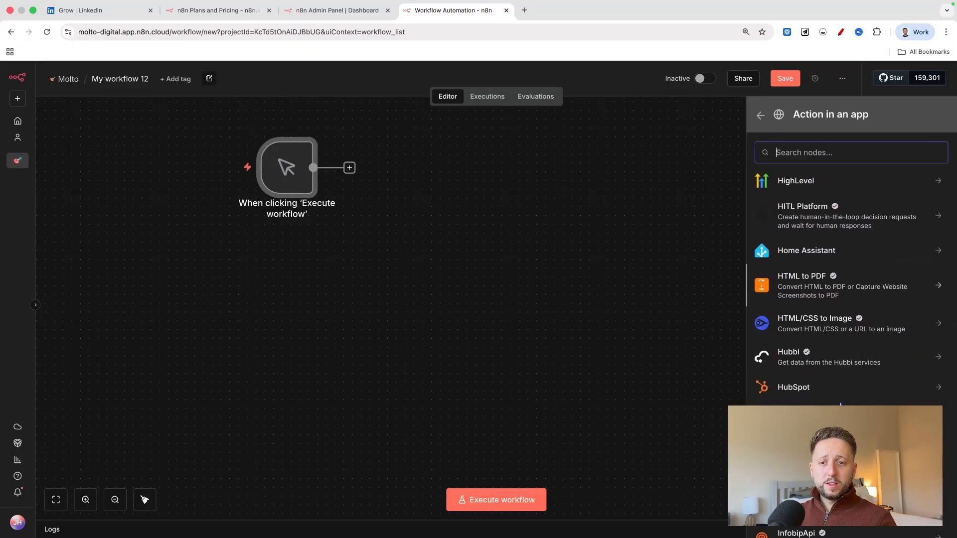
pyautogui.scroll(-3, 817, 336)
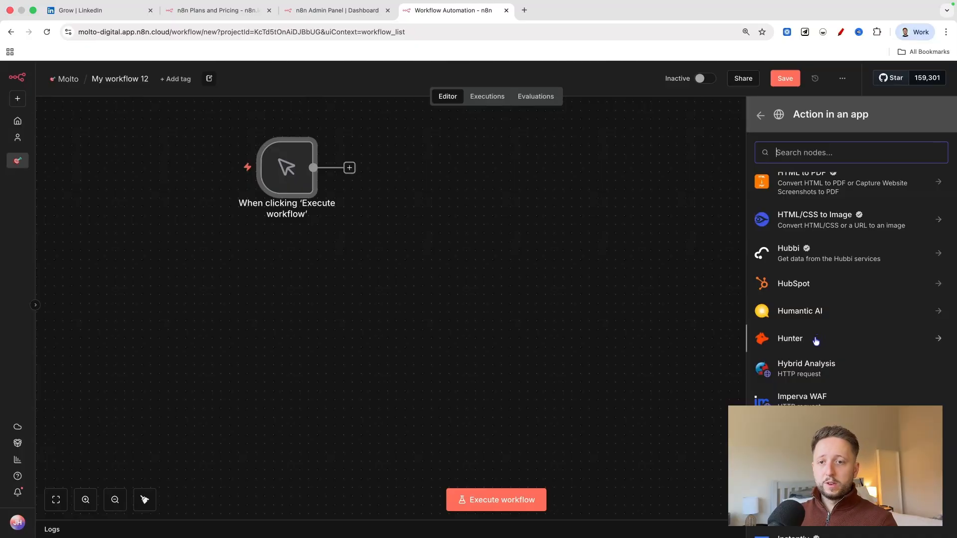
pyautogui.scroll(20, 817, 319)
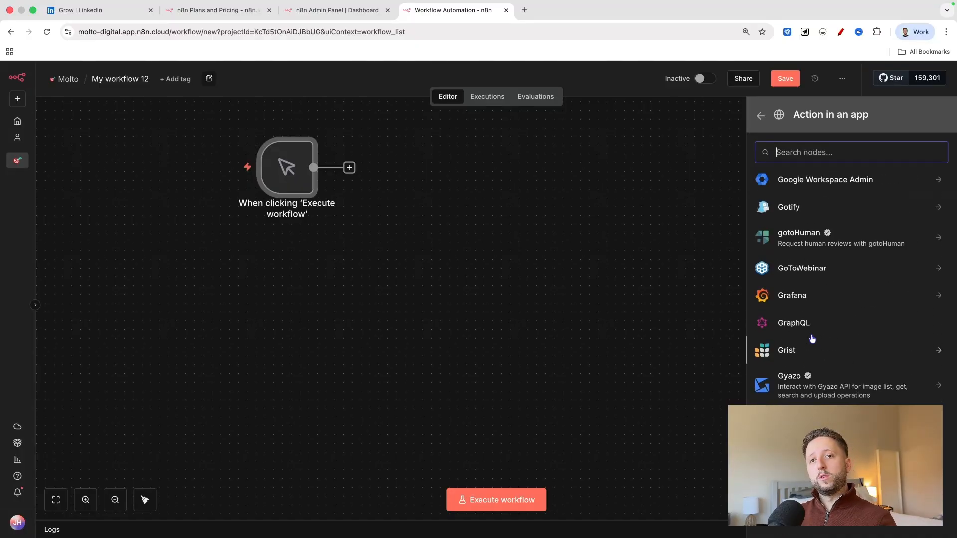
pyautogui.scroll(5, 827, 283)
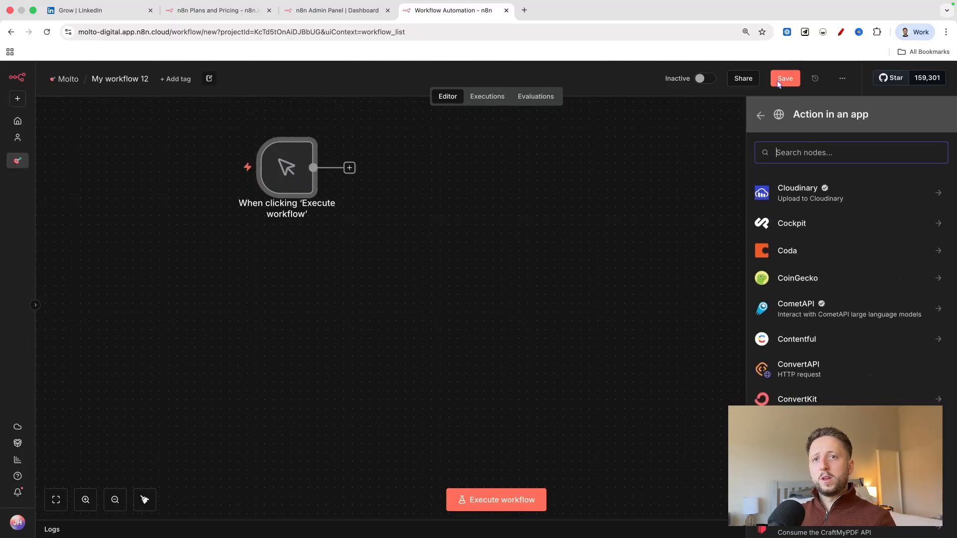
pyautogui.scroll(20, 825, 279)
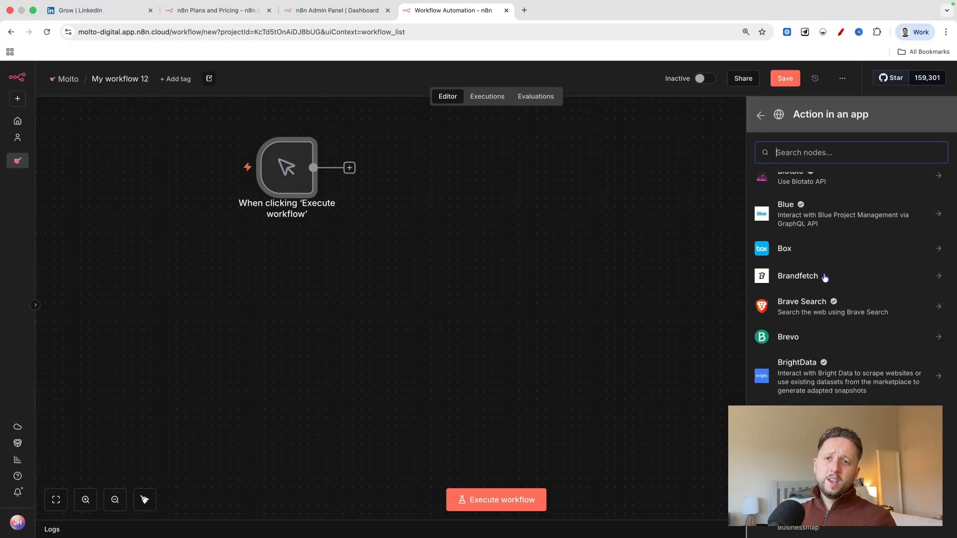
pyautogui.scroll(6, 823, 249)
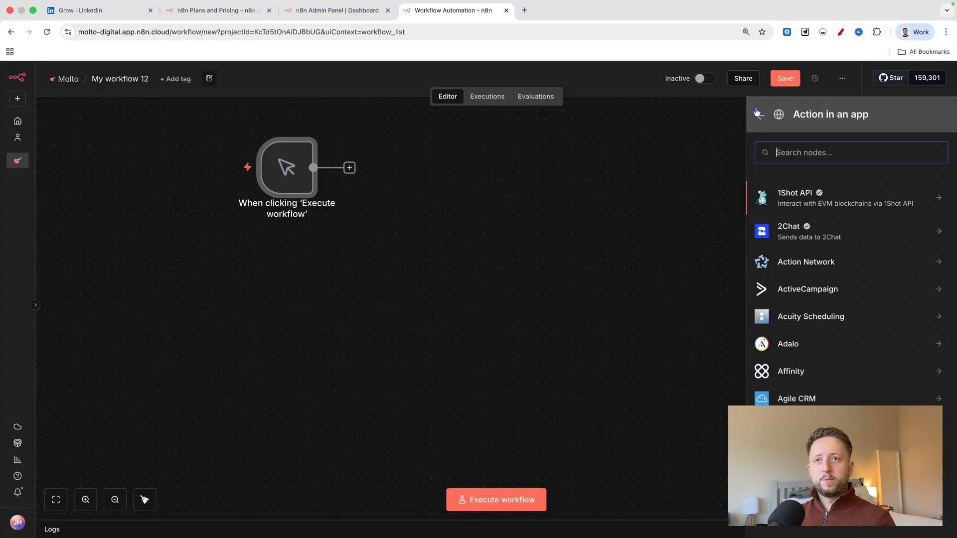
# Add Airtable's Create a record action after the manual trigger and return to the canvas.
pyautogui.scroll(-6, 801, 278)
pyautogui.click(793, 235)
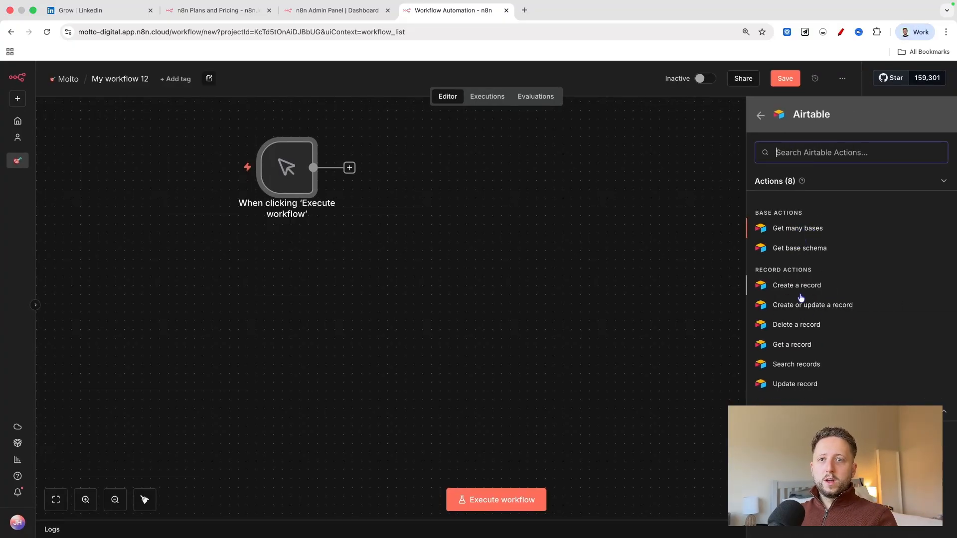
pyautogui.click(799, 288)
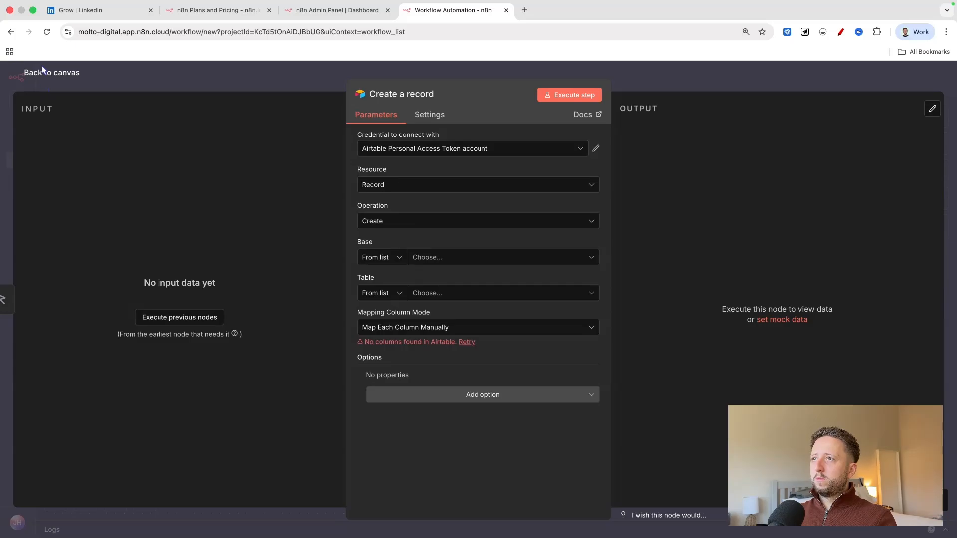
pyautogui.click(43, 71)
# Reposition the manual trigger and the Airtable node side by side on the canvas.
pyautogui.scroll(1, 321, 265)
pyautogui.moveTo(269, 222); pyautogui.dragTo(217, 220)
pyautogui.moveTo(411, 227); pyautogui.dragTo(386, 225)
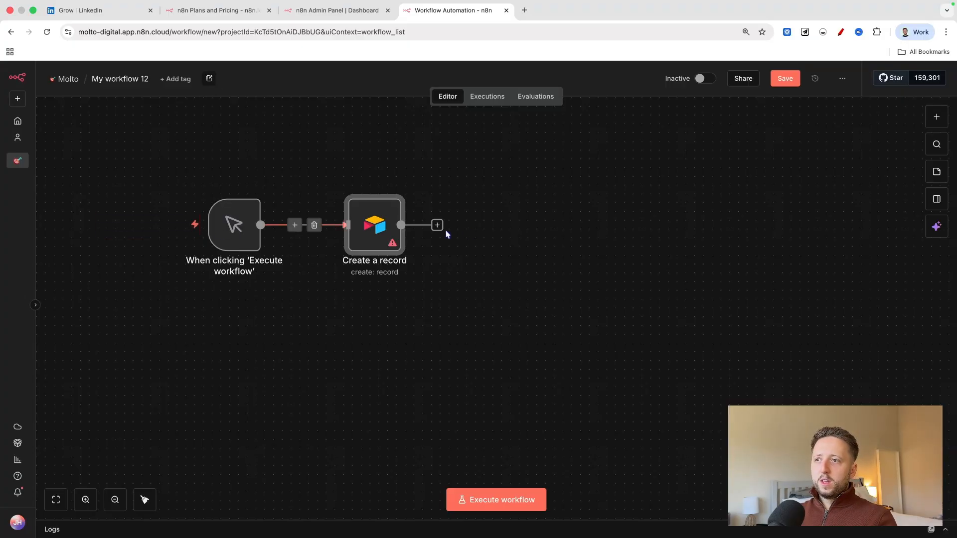
# View the Create a record node's parameters and its Airtable access token credential, and return to the canvas.
pyautogui.doubleClick(394, 217)
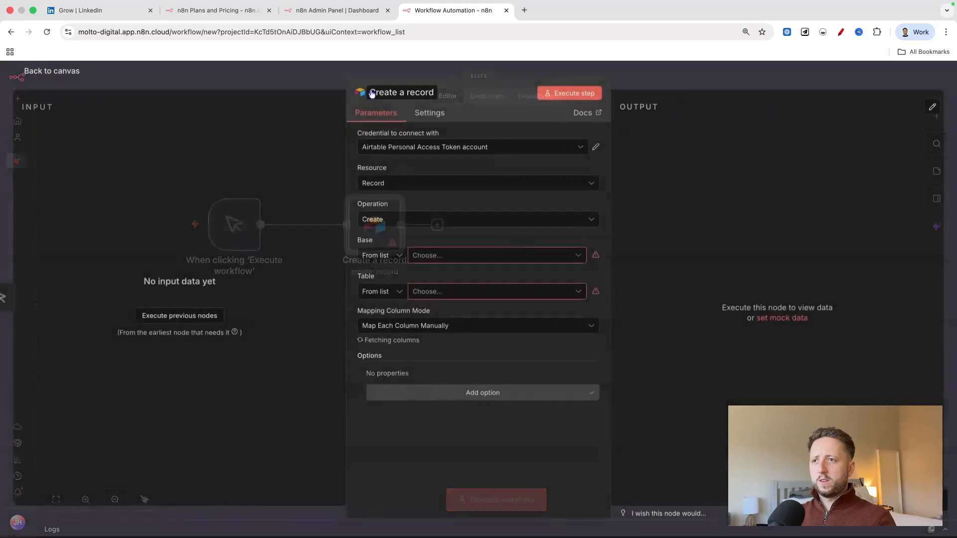
pyautogui.click(595, 149)
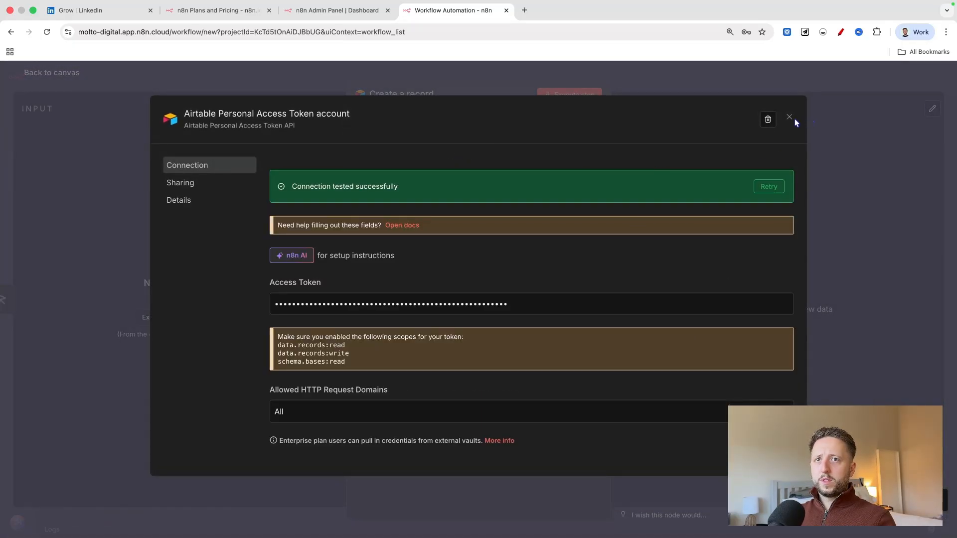
pyautogui.click(789, 117)
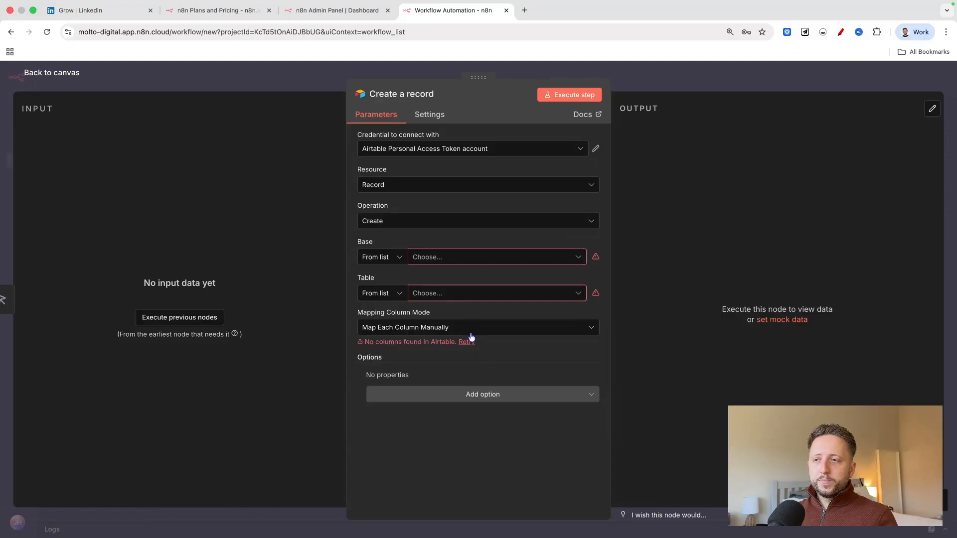
pyautogui.click(69, 72)
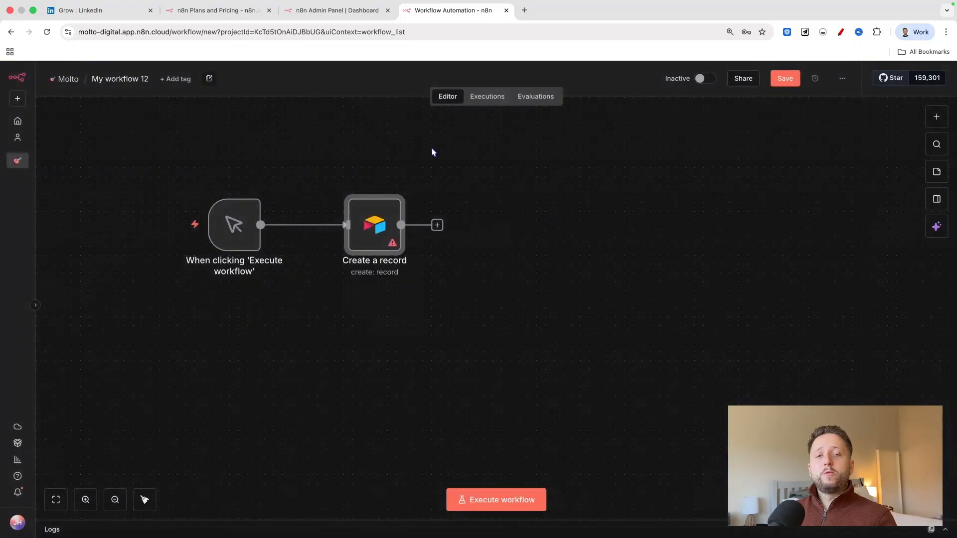
pyautogui.press('Return')
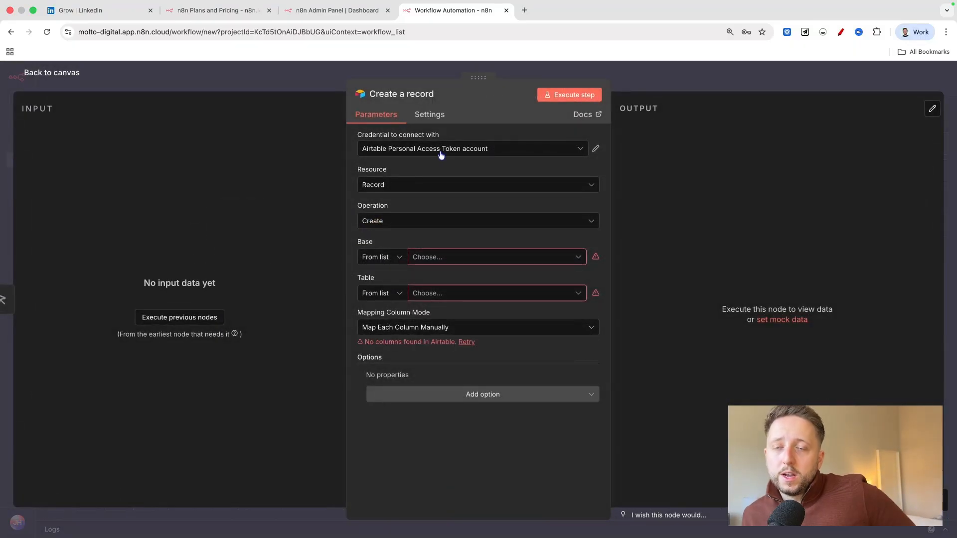
pyautogui.click(60, 72)
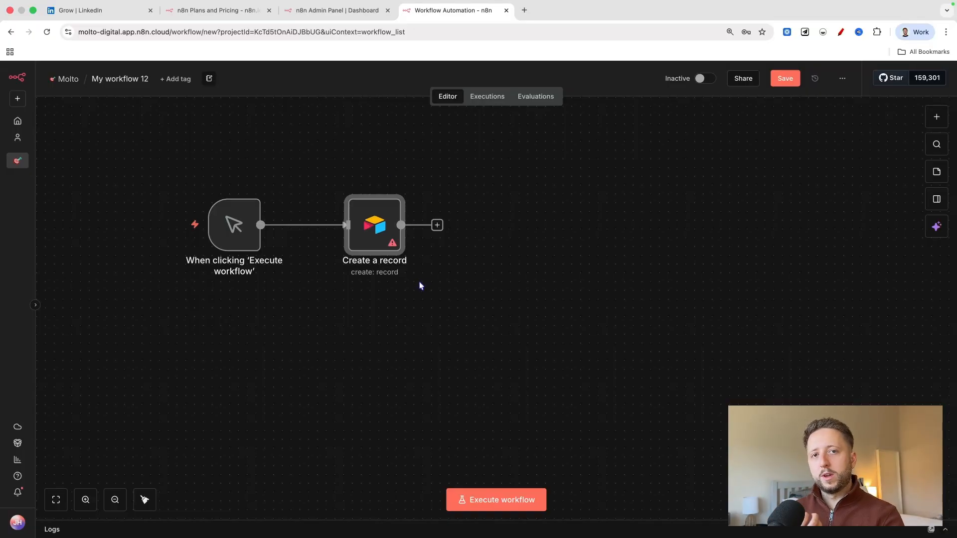
# Examine the app actions from Acuity Scheduling through the AWS and Azure entries, and return to the next-step categories.
pyautogui.hscroll(3, 419, 282)
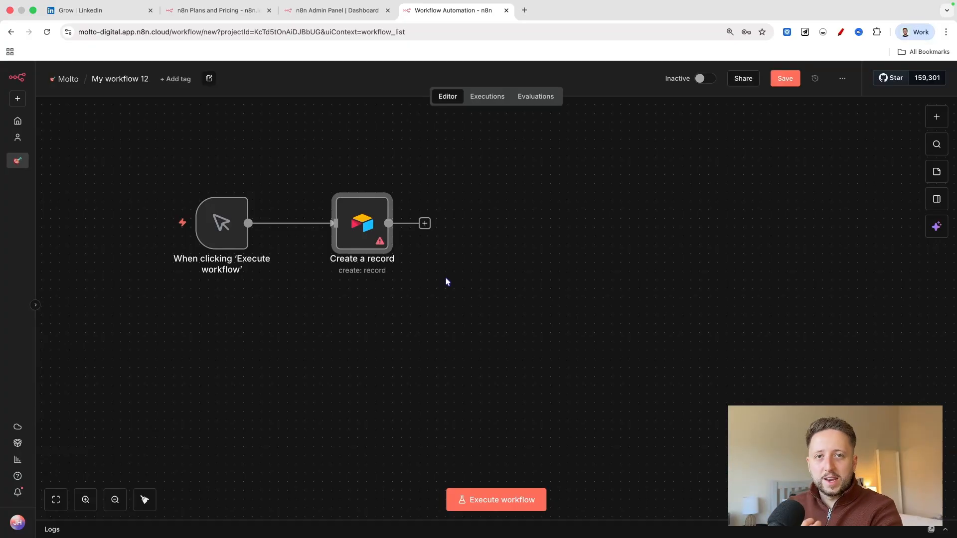
pyautogui.click(936, 116)
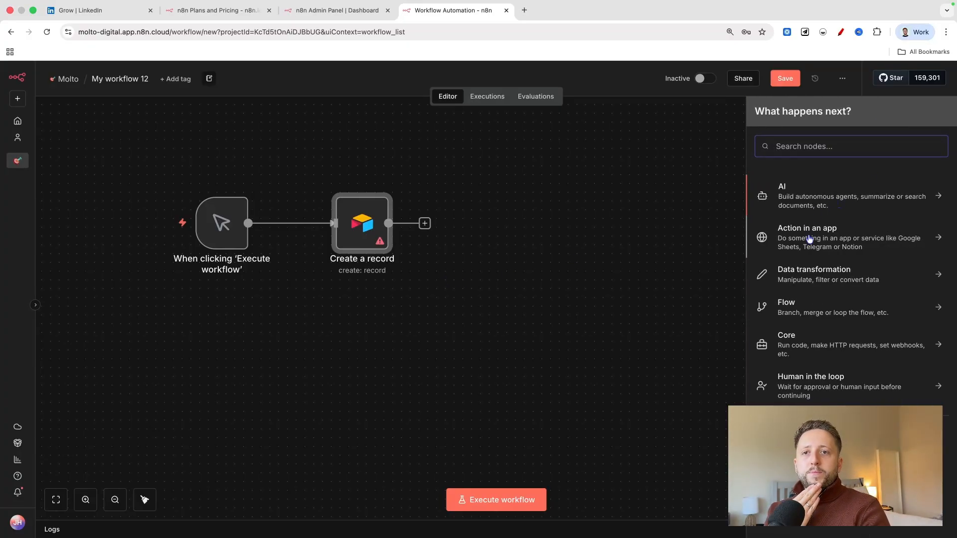
pyautogui.click(785, 237)
pyautogui.scroll(-5, 785, 239)
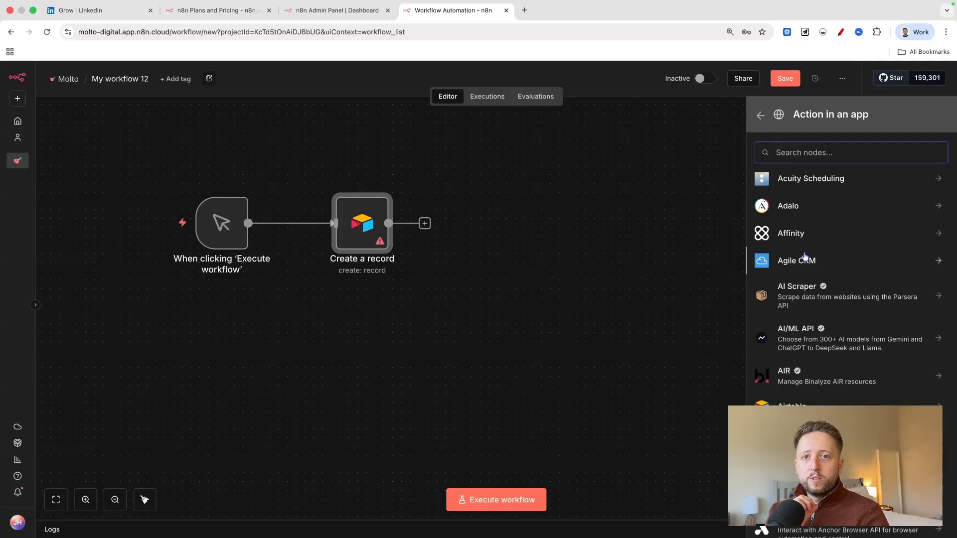
pyautogui.scroll(-8, 814, 258)
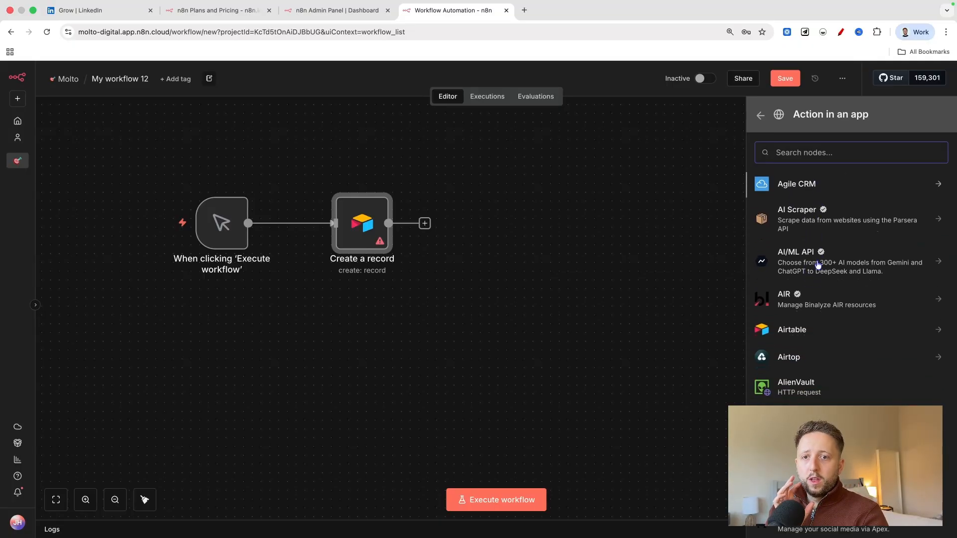
pyautogui.scroll(-3, 818, 265)
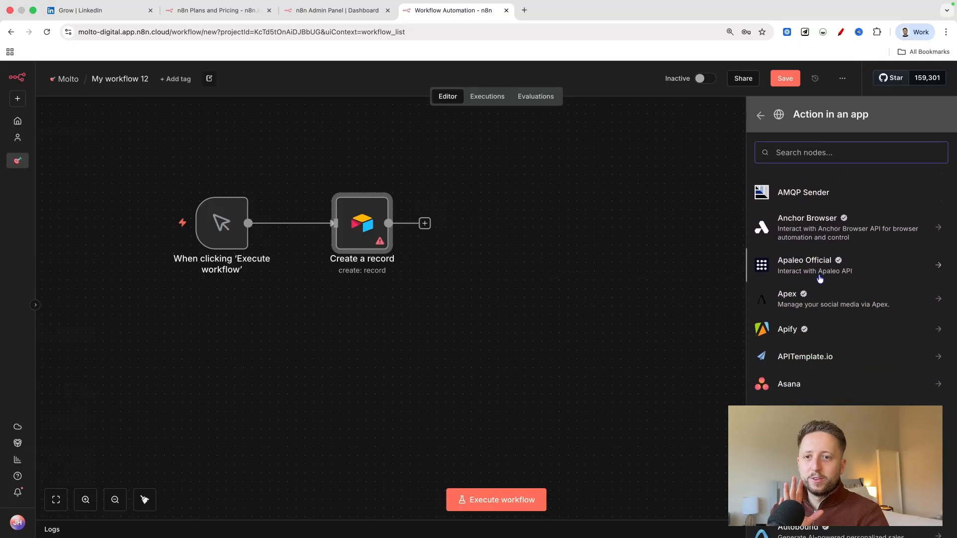
pyautogui.scroll(-6, 824, 279)
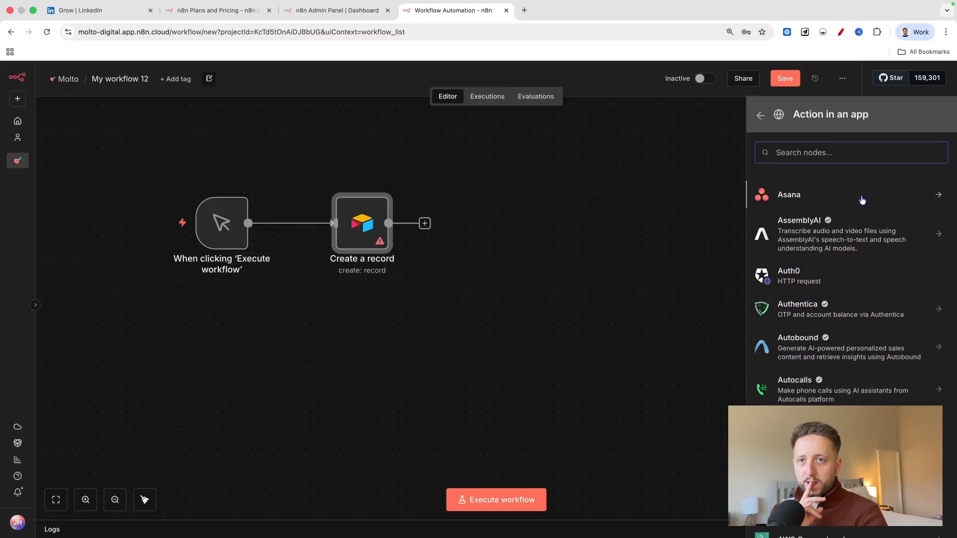
pyautogui.scroll(-7, 858, 274)
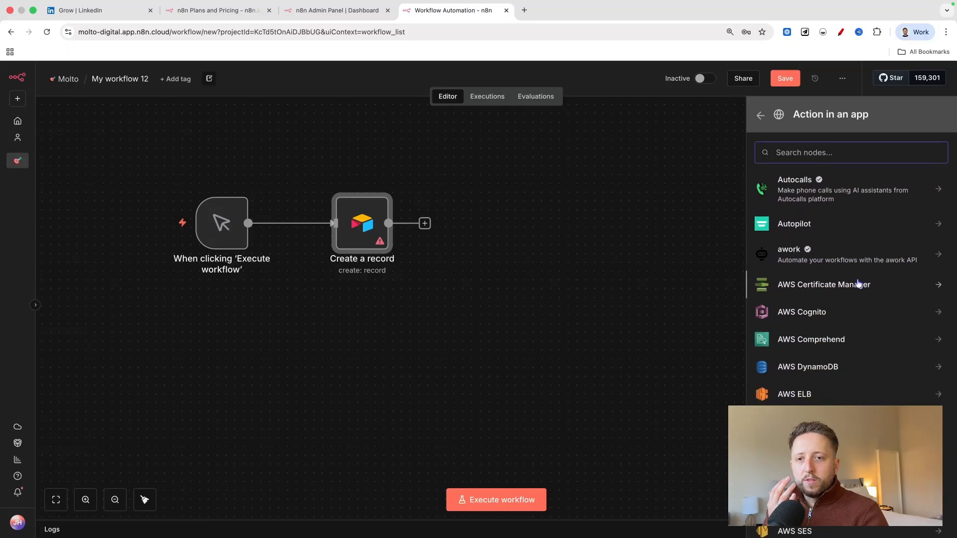
pyautogui.scroll(-10, 860, 280)
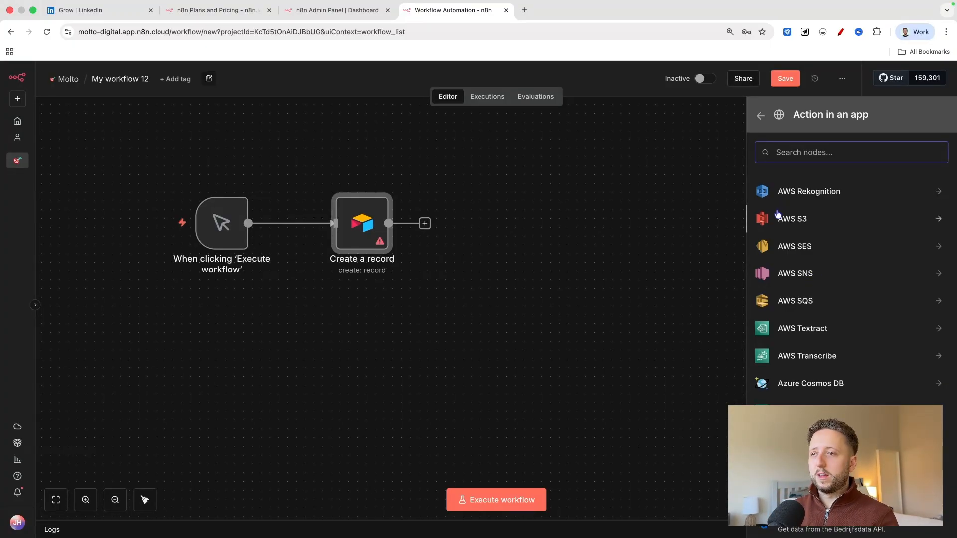
pyautogui.click(760, 115)
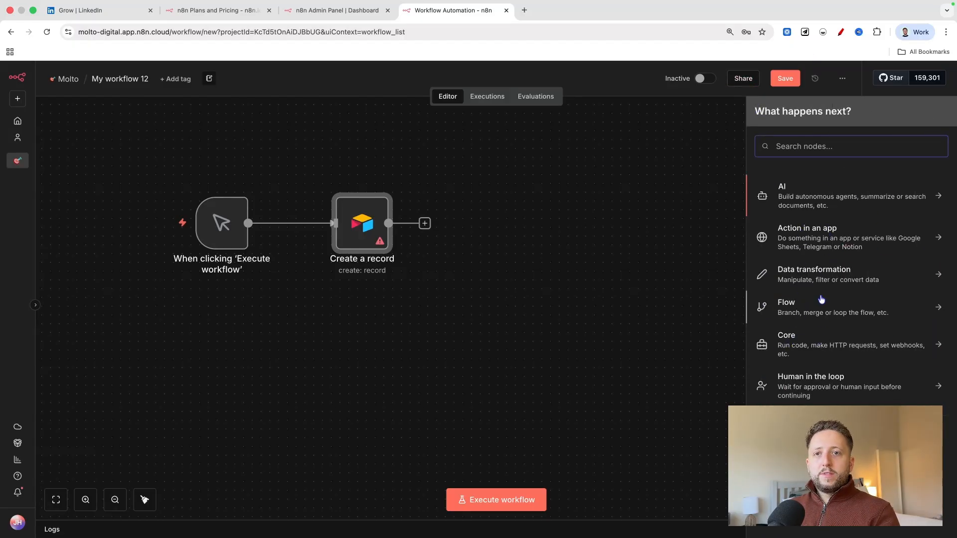
# Look through the Data transformation nodes, including the Popular, Add or remove items and Combine items groups.
pyautogui.click(828, 274)
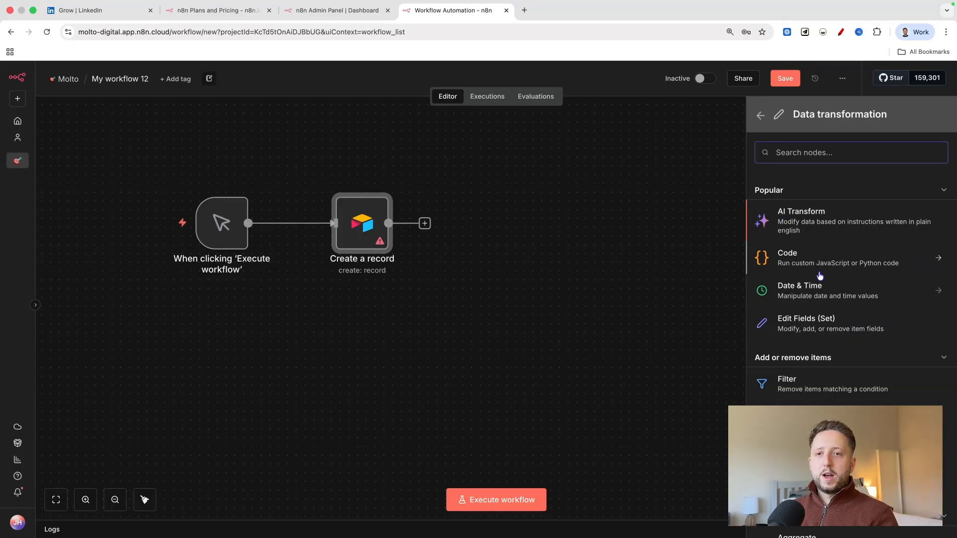
pyautogui.scroll(-5, 821, 337)
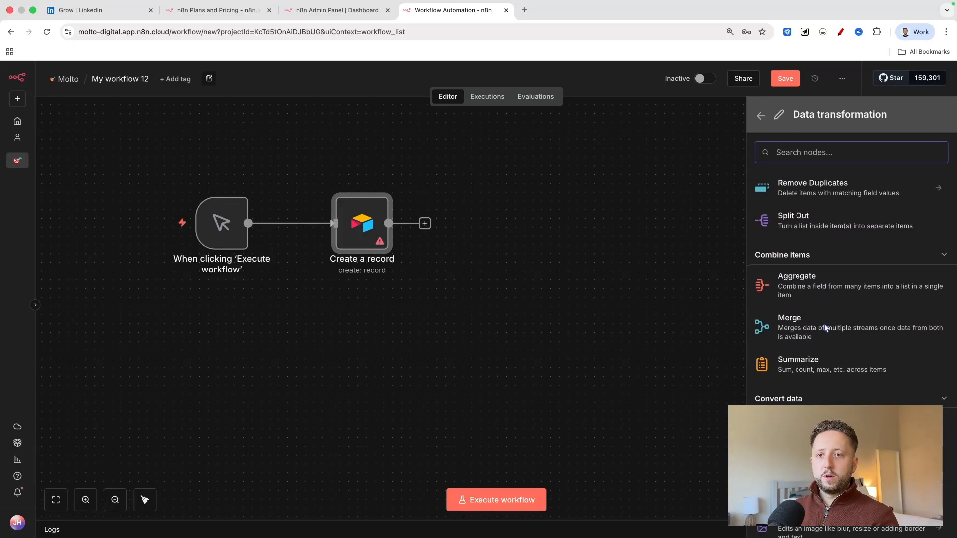
pyautogui.scroll(1, 826, 328)
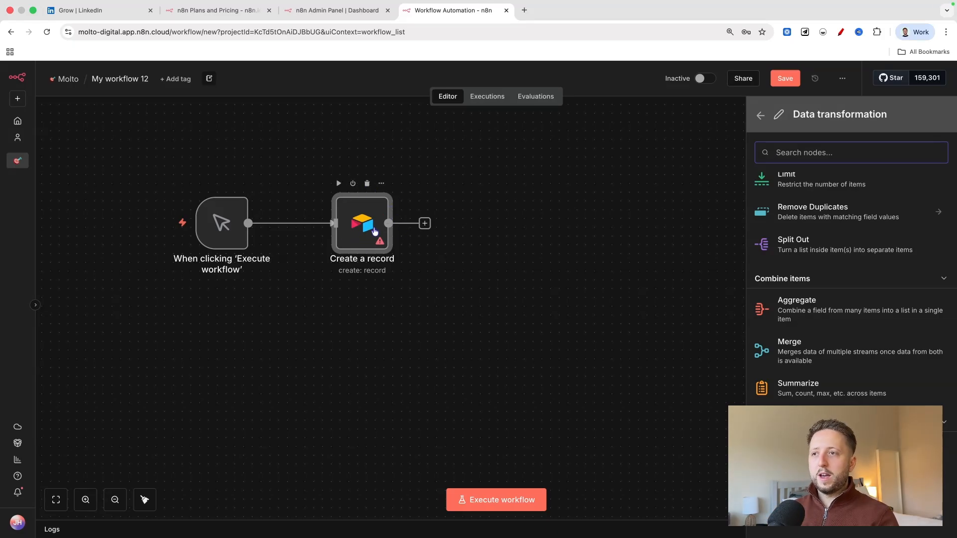
pyautogui.scroll(-1, 371, 244)
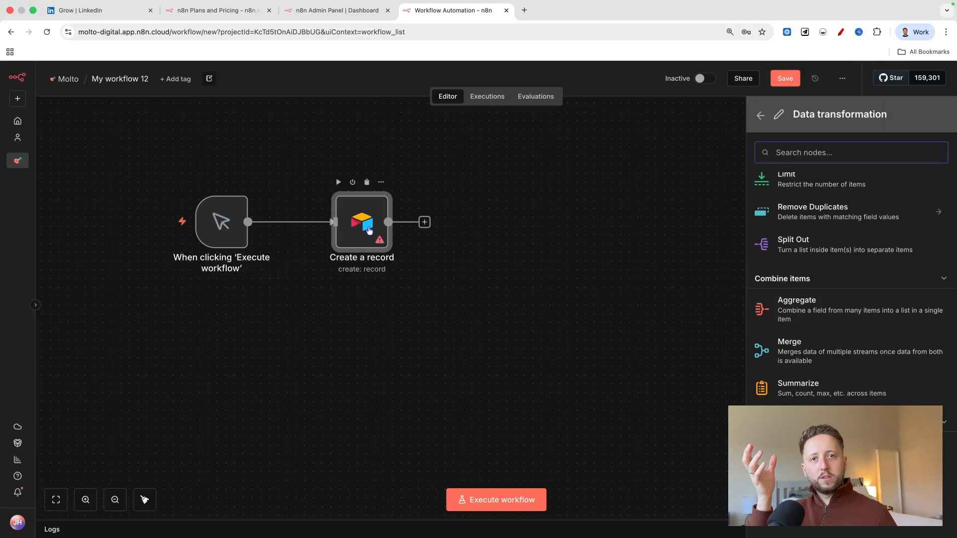
pyautogui.scroll(3, 851, 260)
pyautogui.scroll(2, 851, 260)
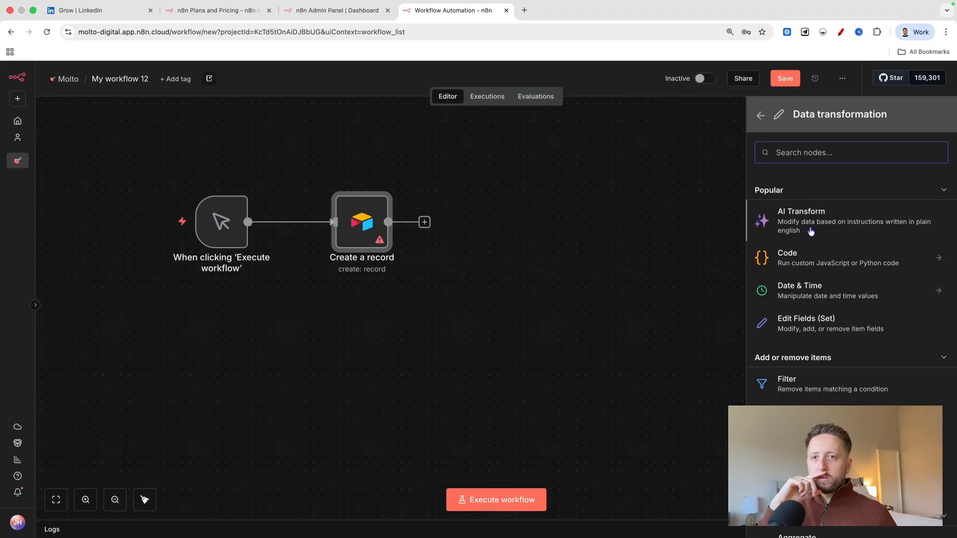
# Add a Code in JavaScript node after the Airtable node and return to the canvas.
pyautogui.click(838, 261)
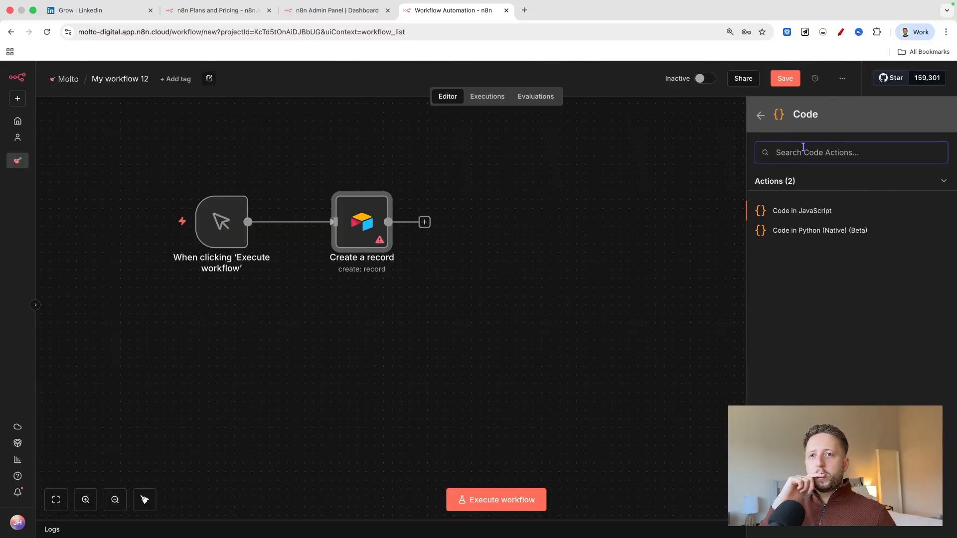
pyautogui.click(792, 212)
pyautogui.click(41, 76)
# Disconnect the Code in JavaScript node from the Airtable node, placing the code node lower and the Airtable node higher.
pyautogui.moveTo(458, 237); pyautogui.dragTo(457, 255)
pyautogui.click(427, 233)
pyautogui.moveTo(350, 234); pyautogui.dragTo(351, 204)
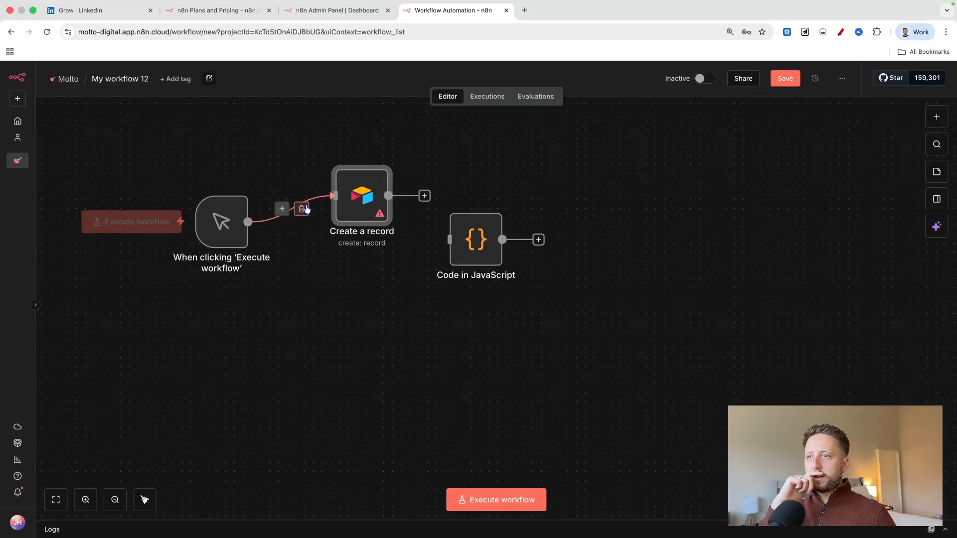
# Disconnect the Airtable node from the manual trigger, and arrange the Code node below the trigger and the Airtable node level with it.
pyautogui.click(301, 208)
pyautogui.moveTo(493, 245); pyautogui.dragTo(236, 331)
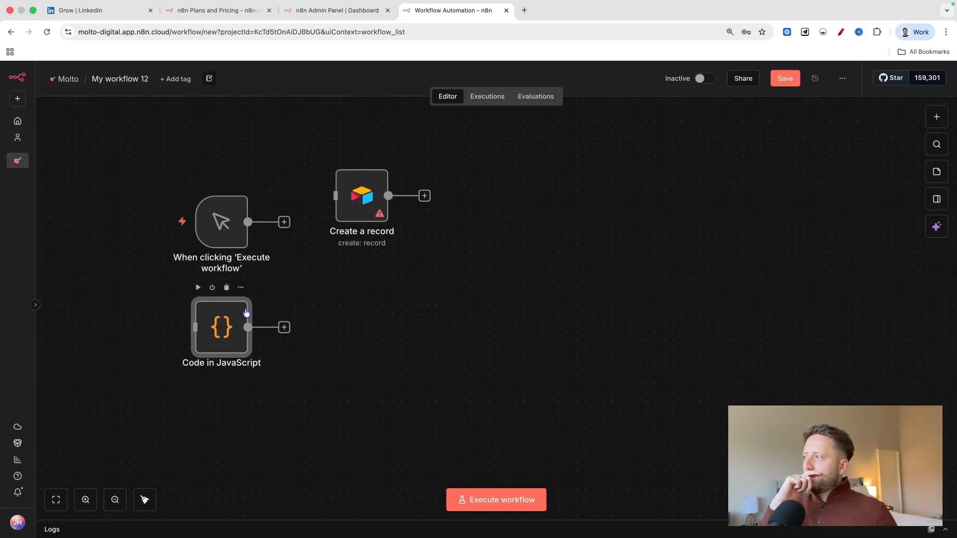
pyautogui.moveTo(237, 235); pyautogui.dragTo(238, 188)
pyautogui.moveTo(226, 335); pyautogui.dragTo(227, 291)
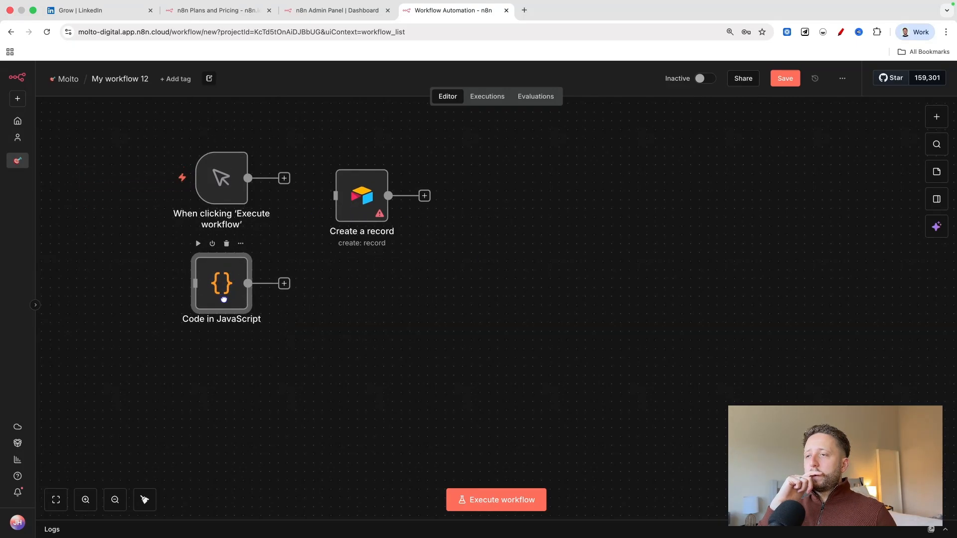
pyautogui.moveTo(362, 203); pyautogui.dragTo(362, 186)
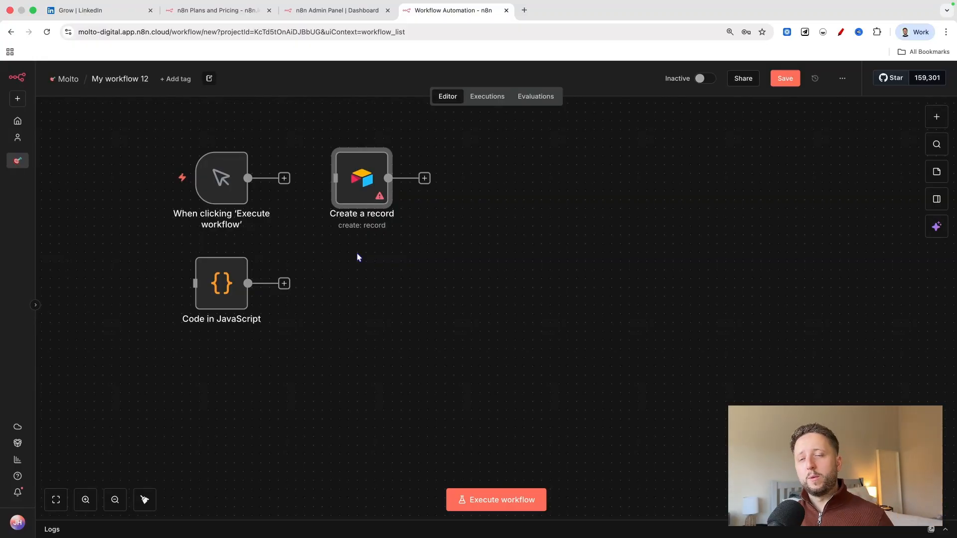
# Add an Edit Fields (Set) node from the Data transformation category after the Airtable node.
pyautogui.scroll(-1, 356, 257)
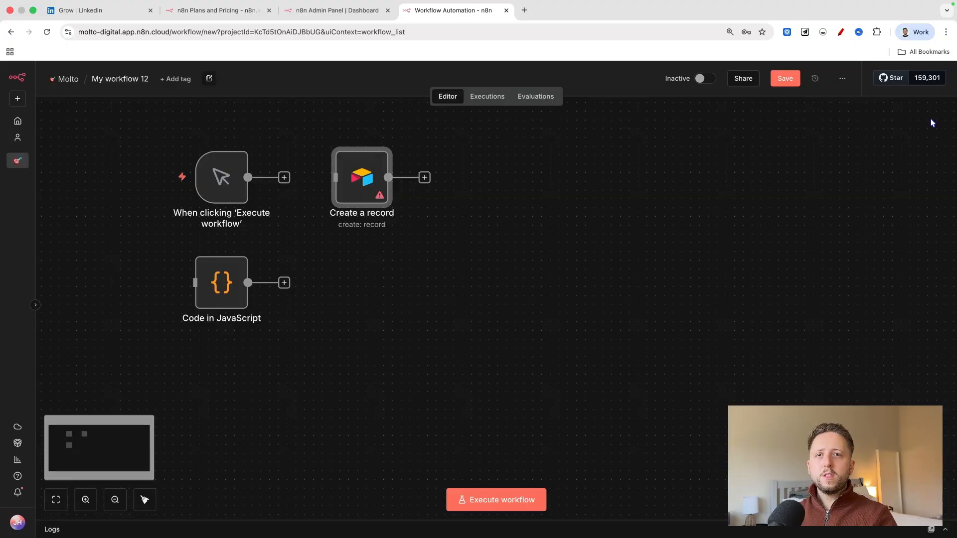
pyautogui.press('Tab')
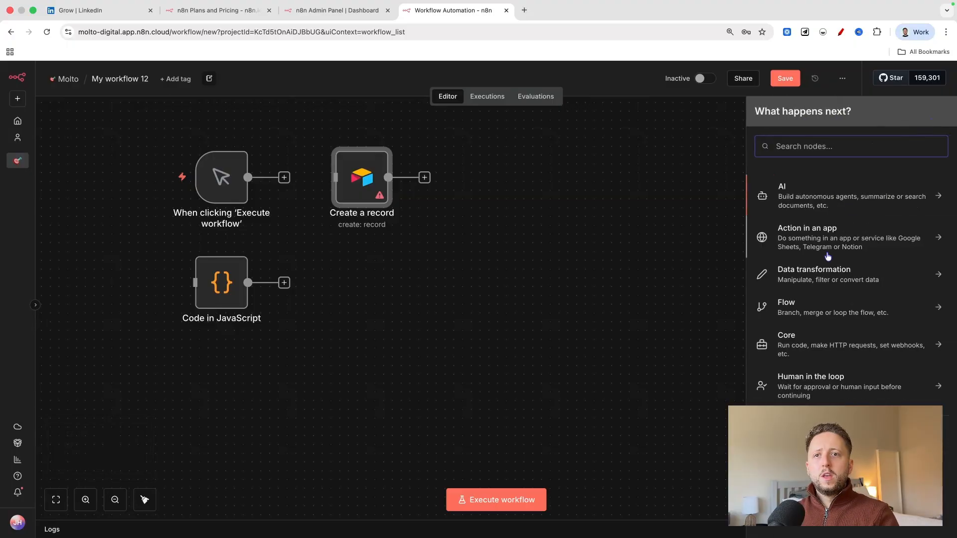
pyautogui.click(808, 276)
pyautogui.scroll(-1, 823, 230)
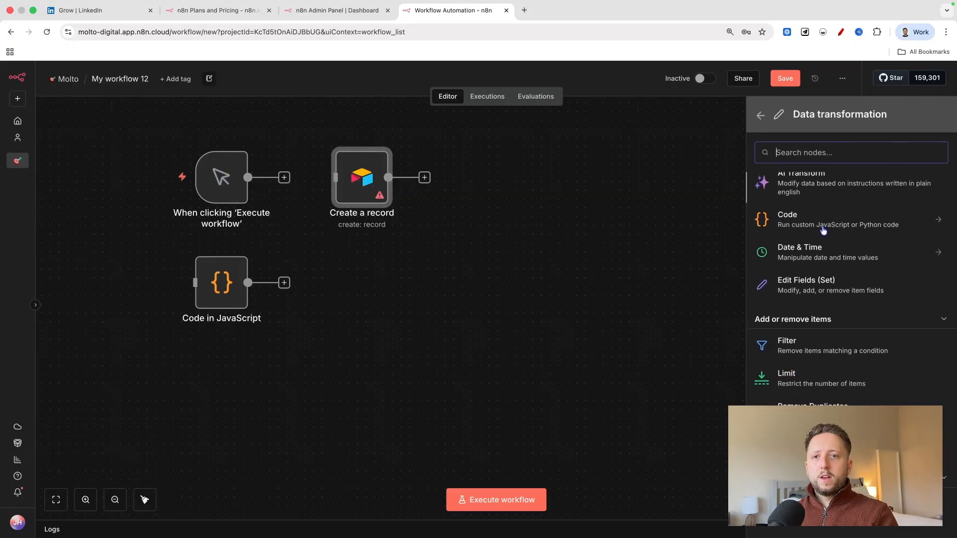
pyautogui.scroll(-1, 822, 230)
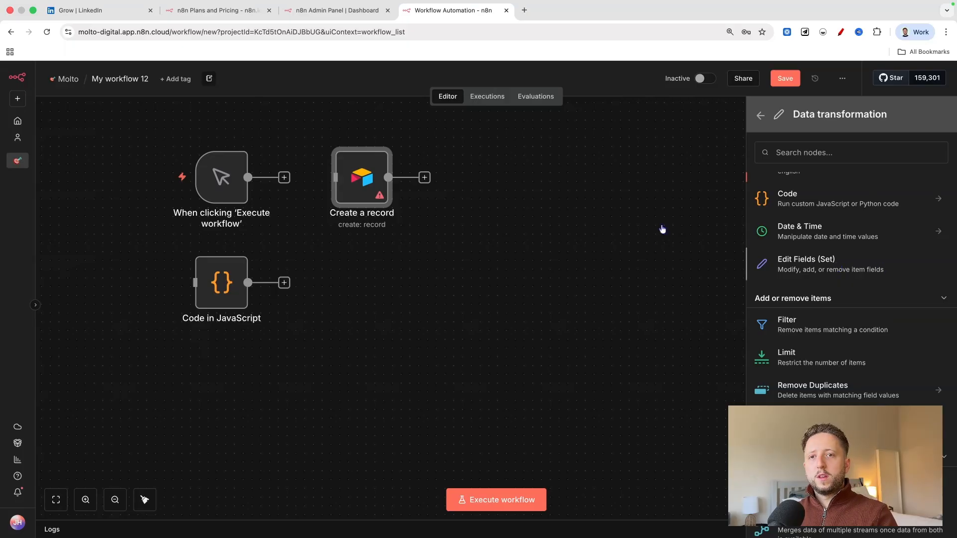
pyautogui.click(777, 261)
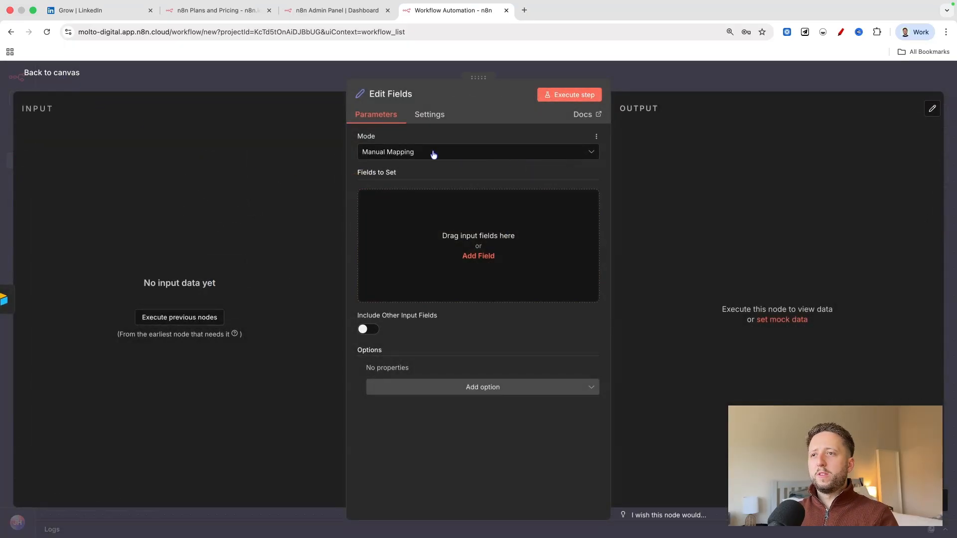
# Add a String field named "new contact" to the Edit Fields node, leaving its value empty.
pyautogui.click(493, 205)
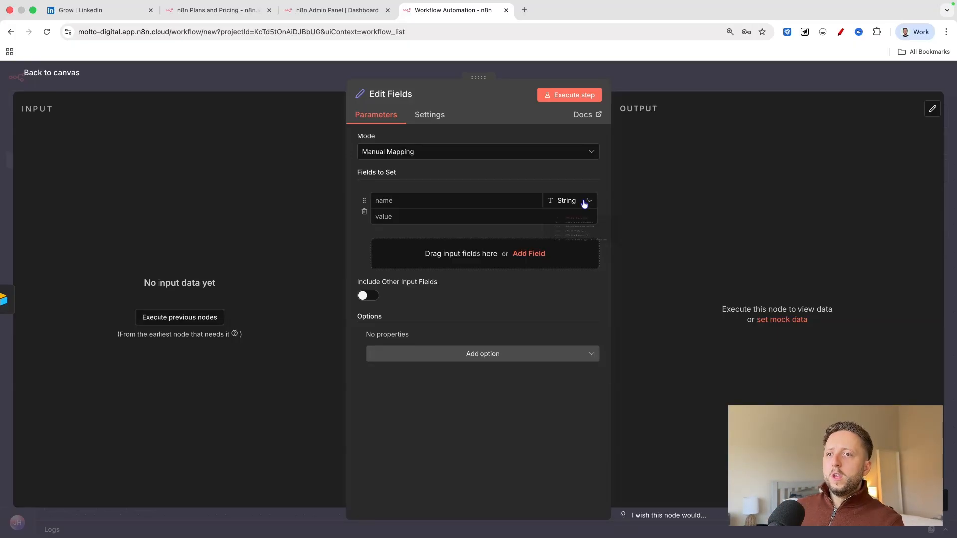
pyautogui.click(584, 203)
pyautogui.click(451, 200)
pyautogui.write('mew cpmtec')
pyautogui.press('BackSpace')
pyautogui.press('BackSpace')
pyautogui.press('BackSpace')
pyautogui.press('BackSpace')
pyautogui.press('BackSpace')
pyautogui.press('BackSpace')
pyautogui.press('BackSpace')
pyautogui.press('BackSpace')
pyautogui.press('BackSpace')
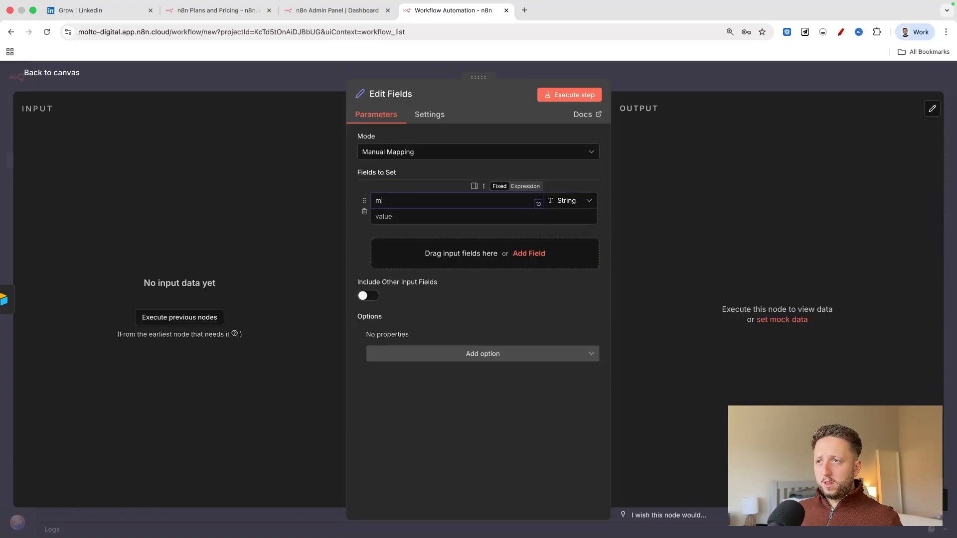
pyautogui.press('BackSpace')
pyautogui.write('new cpontect')
pyautogui.press('BackSpace')
pyautogui.press('BackSpace')
pyautogui.press('BackSpace')
pyautogui.press('BackSpace')
pyautogui.press('BackSpace')
pyautogui.press('BackSpace')
pyautogui.press('BackSpace')
pyautogui.write('ontacts')
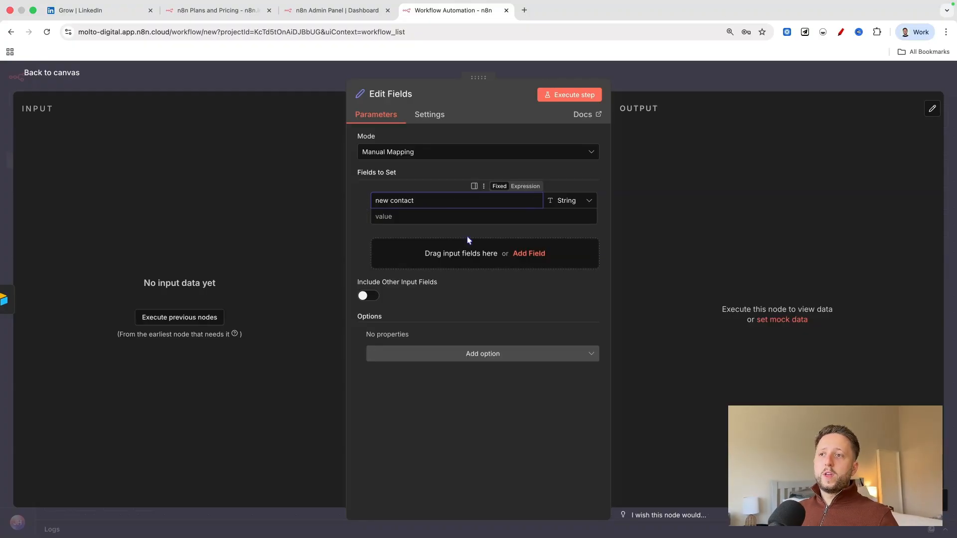
pyautogui.click(464, 217)
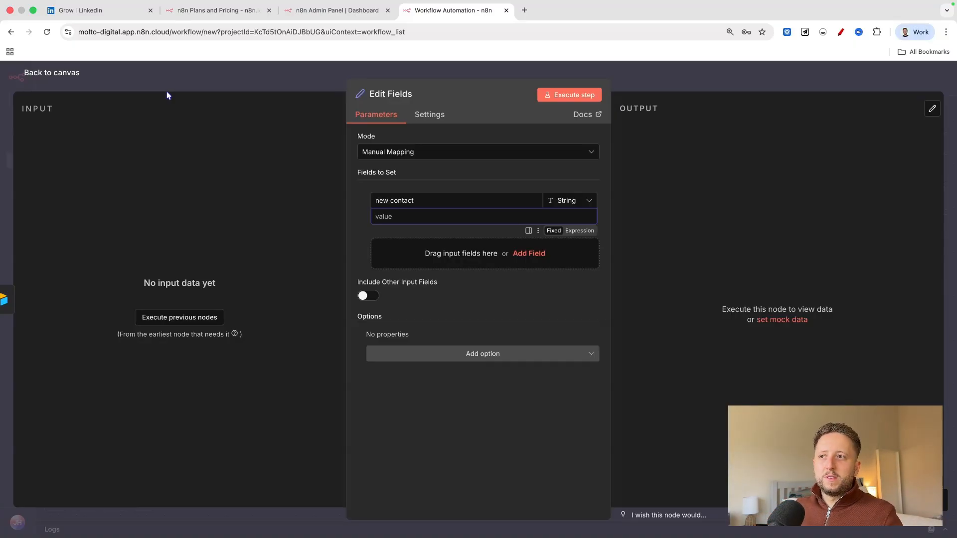
# Try a second field with the Array type in the Edit Fields node, and delete that field.
pyautogui.click(529, 256)
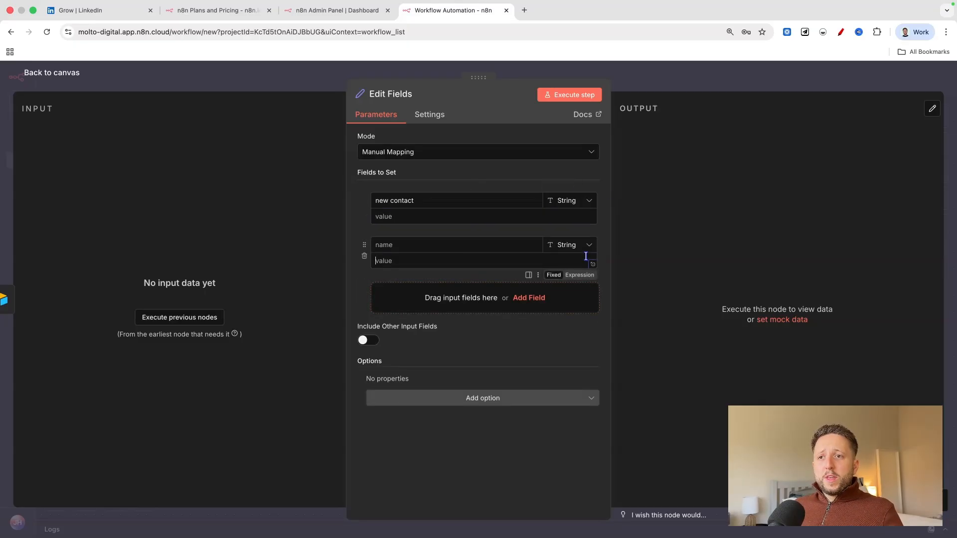
pyautogui.click(586, 251)
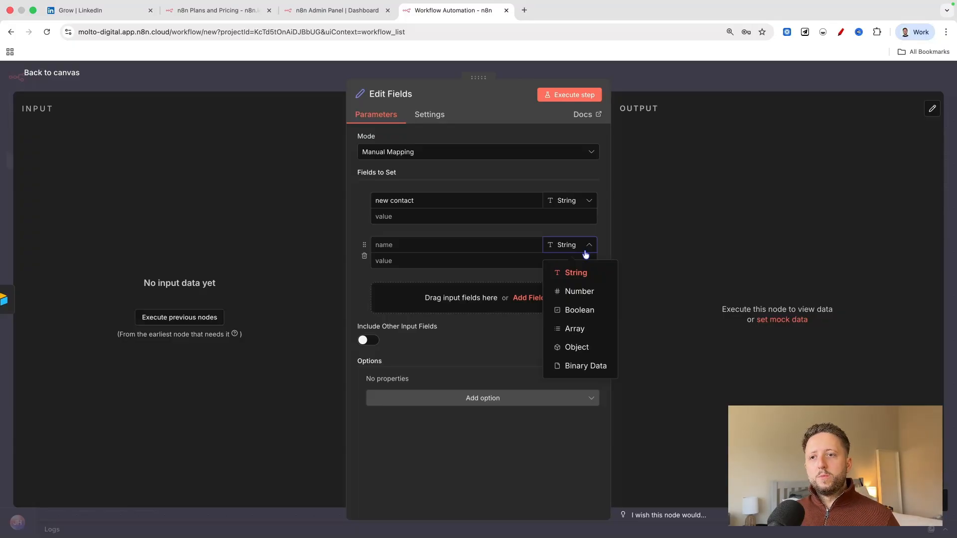
pyautogui.click(599, 328)
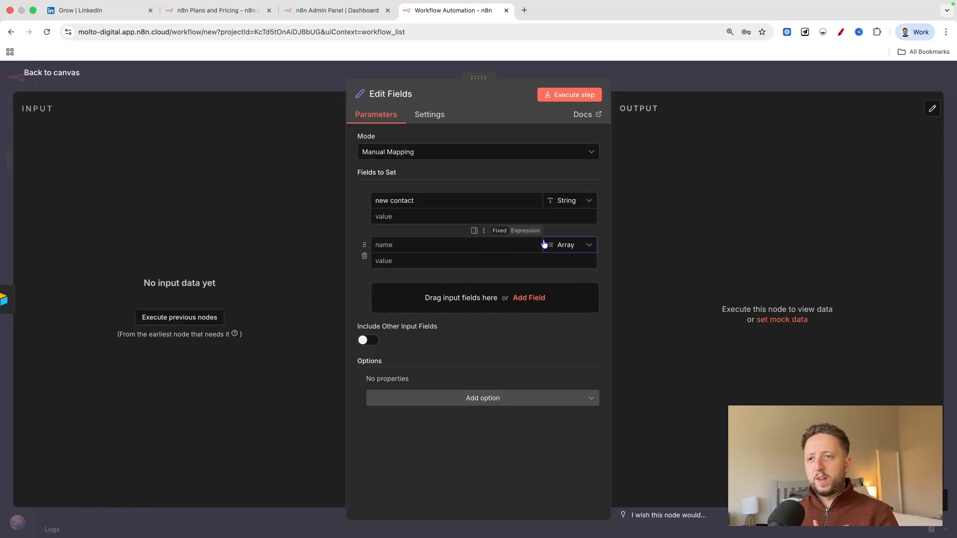
pyautogui.click(573, 246)
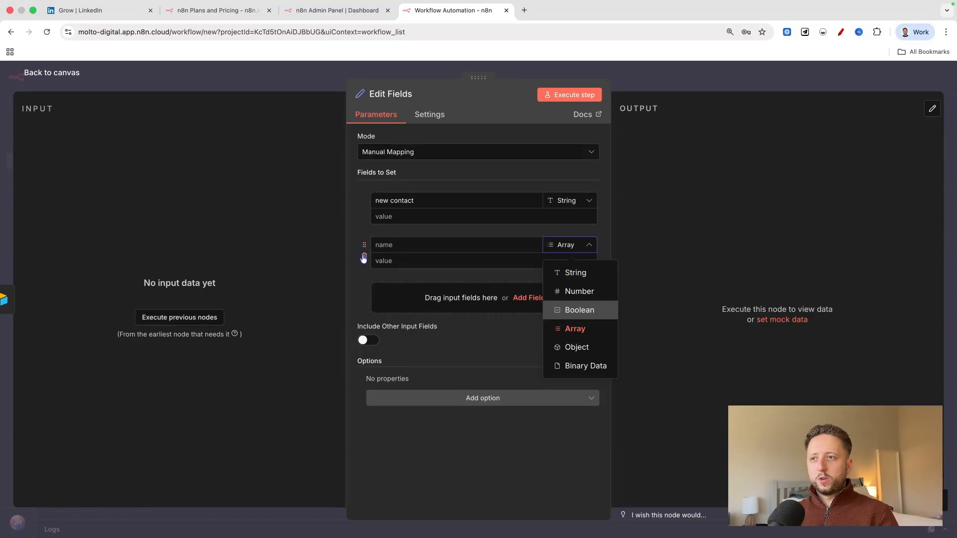
pyautogui.click(364, 257)
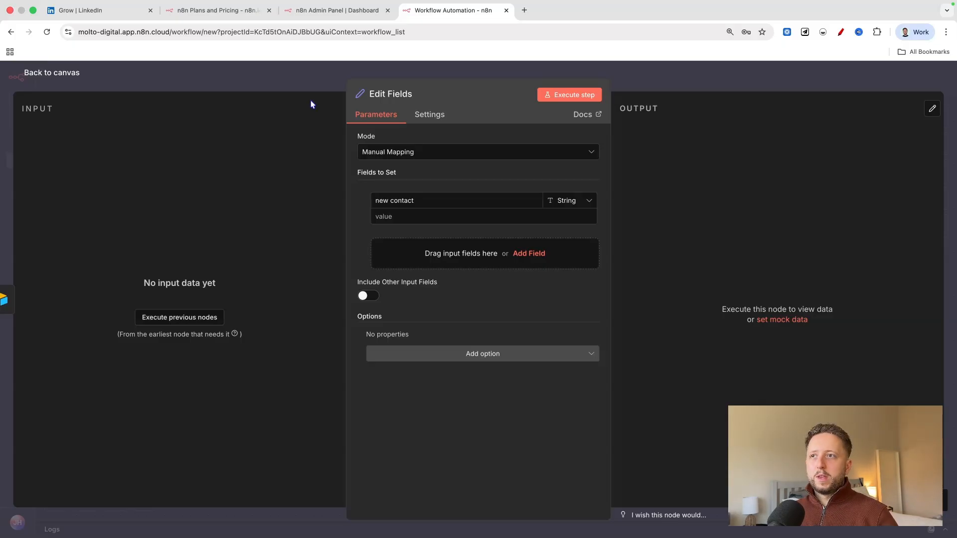
# Return to the canvas and remove the connection between the Airtable node and the Edit Fields node.
pyautogui.click(46, 75)
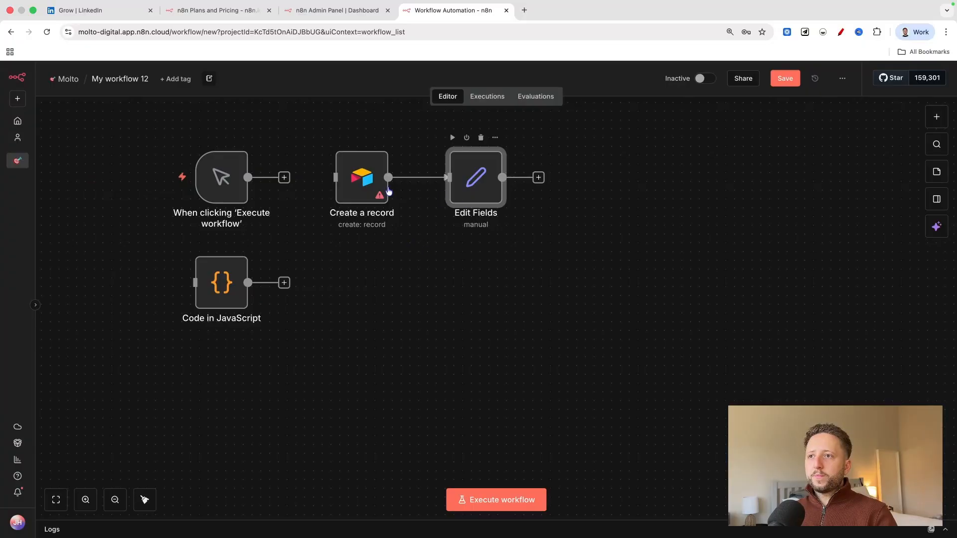
pyautogui.click(428, 177)
# Try placing a Split Out node connected to Edit Fields, and delete it from the canvas.
pyautogui.click(936, 117)
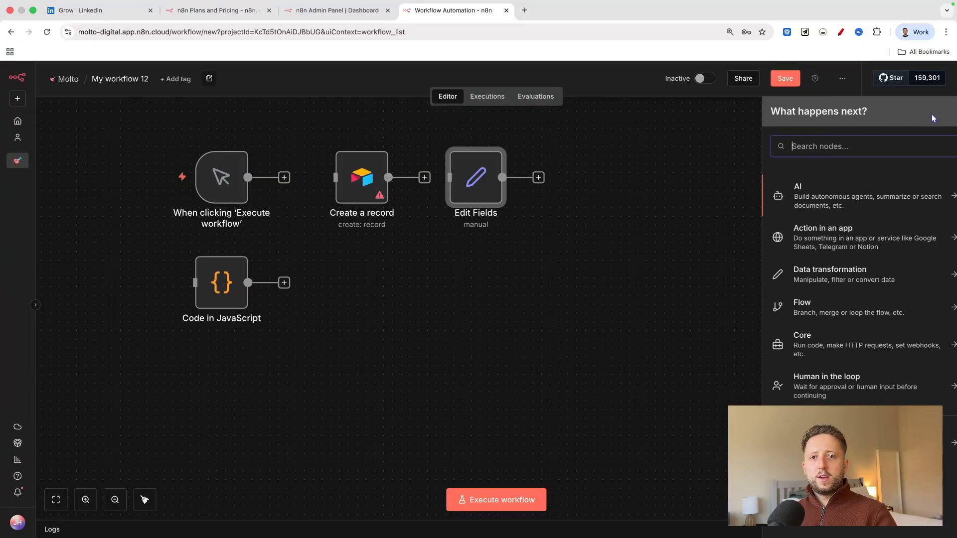
pyautogui.click(841, 283)
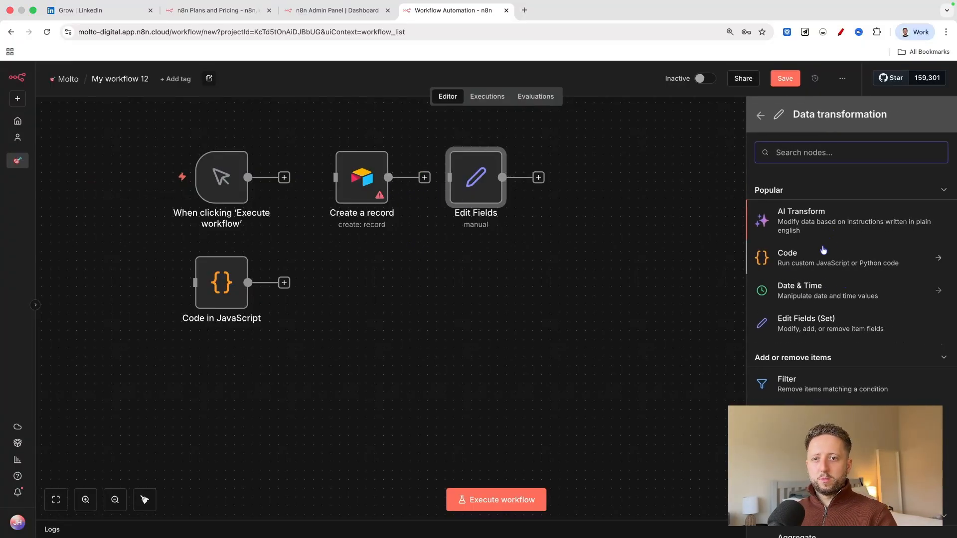
pyautogui.scroll(-2, 831, 288)
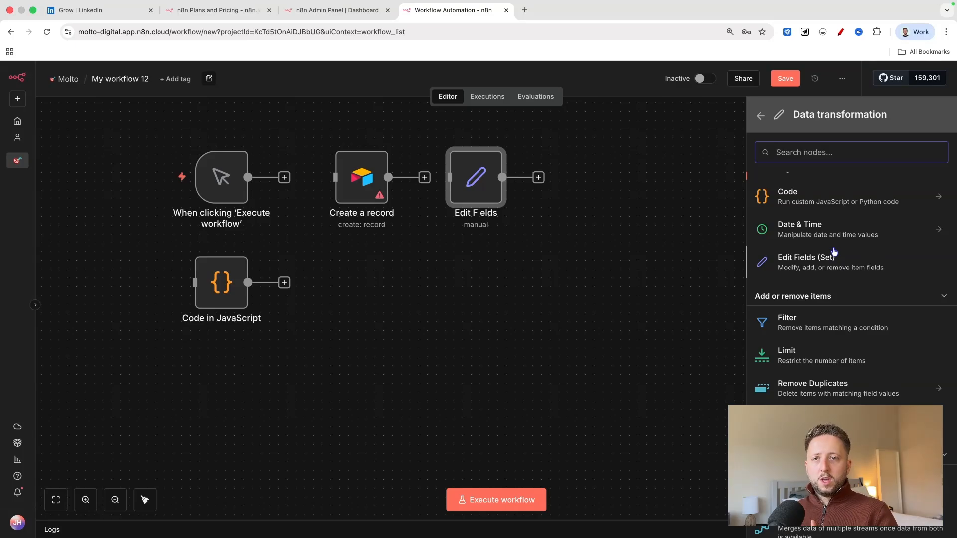
pyautogui.scroll(-1, 823, 339)
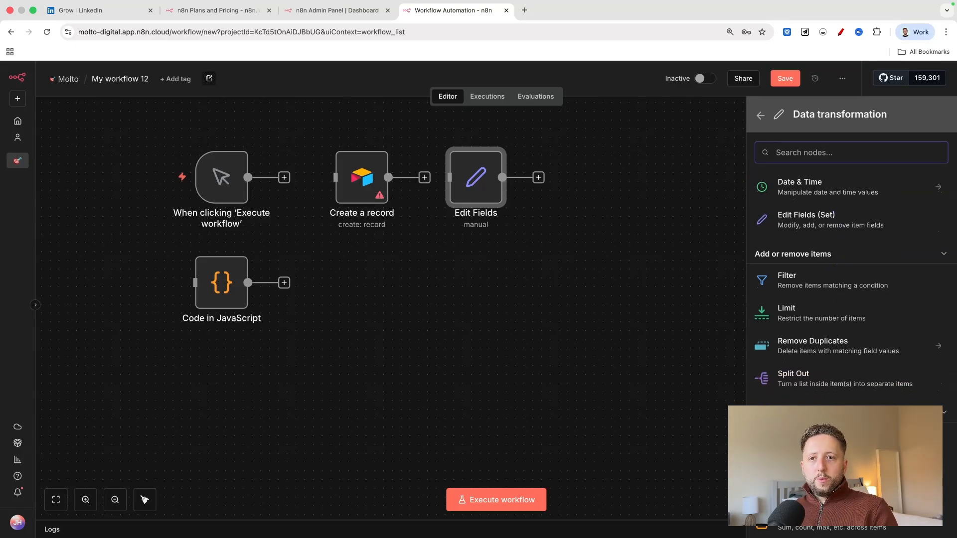
pyautogui.click(815, 384)
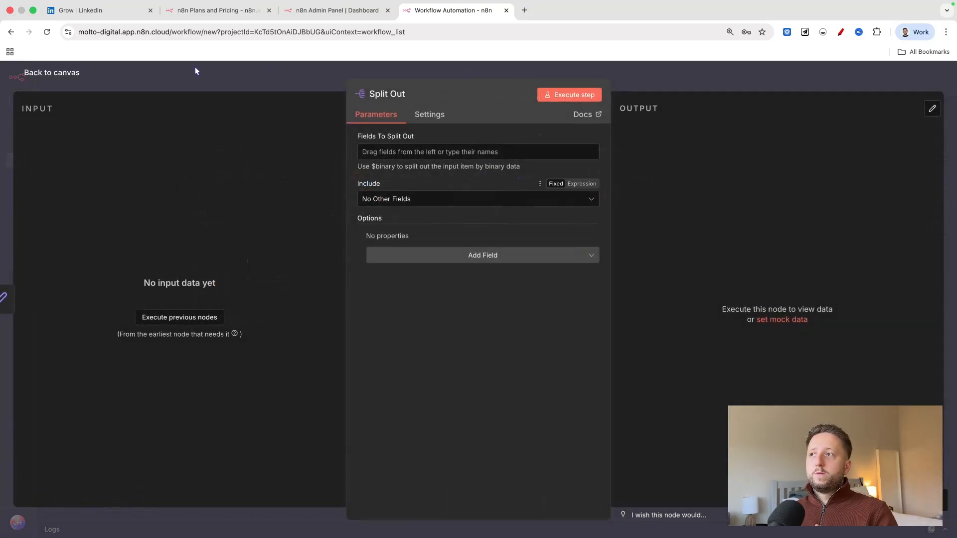
pyautogui.click(43, 75)
pyautogui.moveTo(585, 179); pyautogui.dragTo(463, 266)
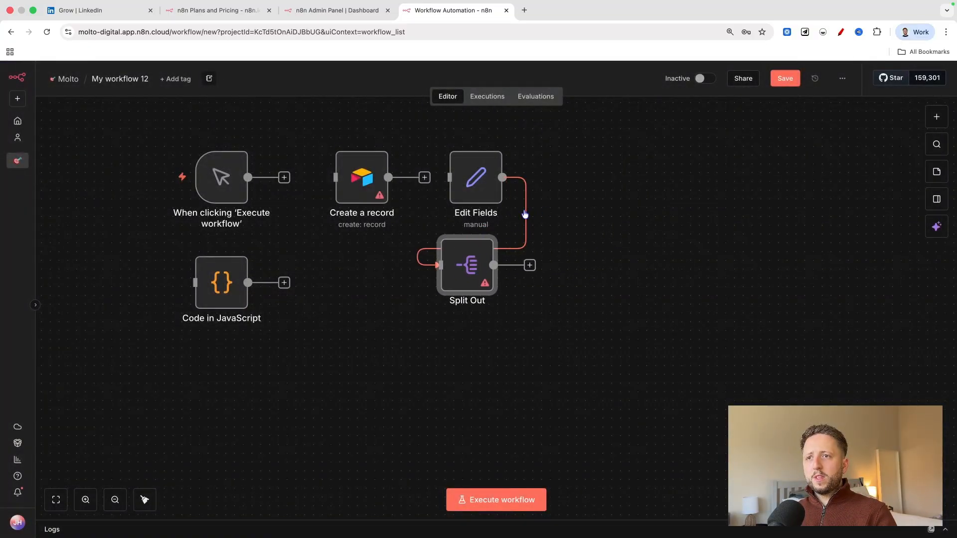
pyautogui.click(524, 217)
pyautogui.moveTo(476, 263); pyautogui.dragTo(484, 296)
pyautogui.press('Delete')
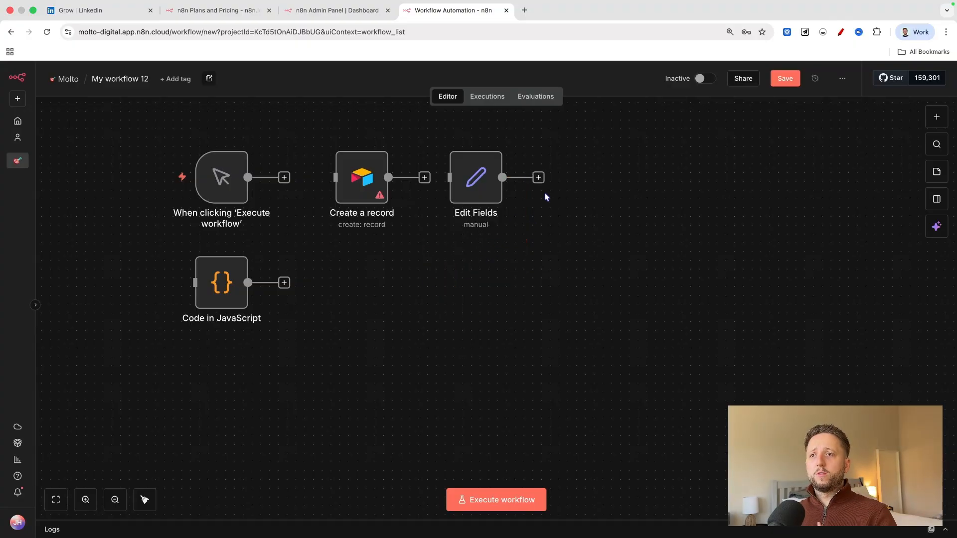
# Add an unconnected Split Out node from the Data transformation category and place it in the row of the Code node.
pyautogui.click(936, 116)
pyautogui.click(851, 221)
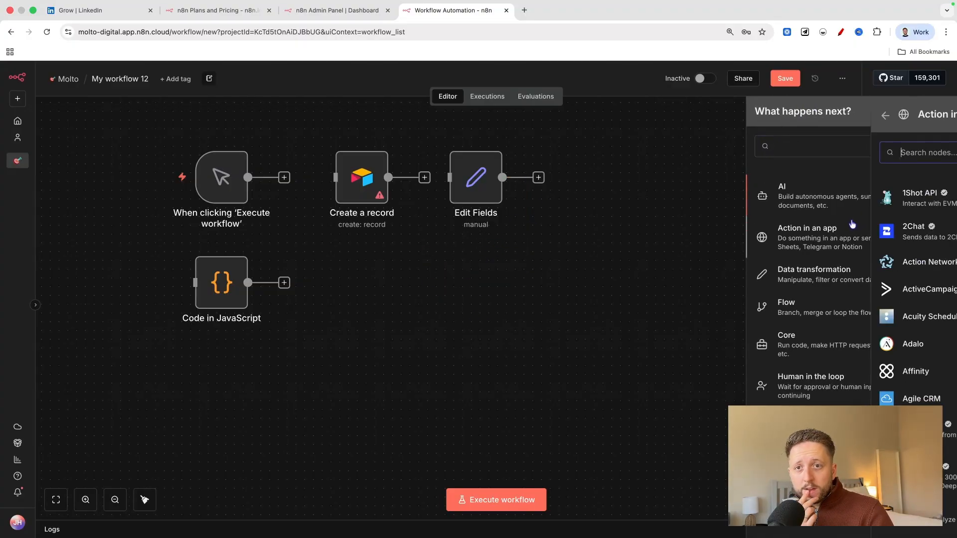
pyautogui.click(760, 115)
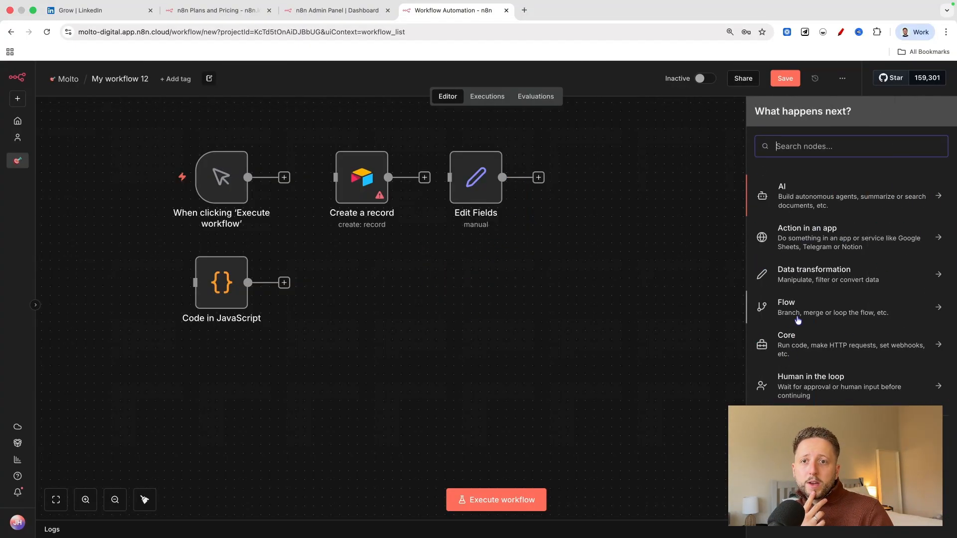
pyautogui.click(800, 277)
pyautogui.scroll(-3, 813, 357)
pyautogui.click(812, 397)
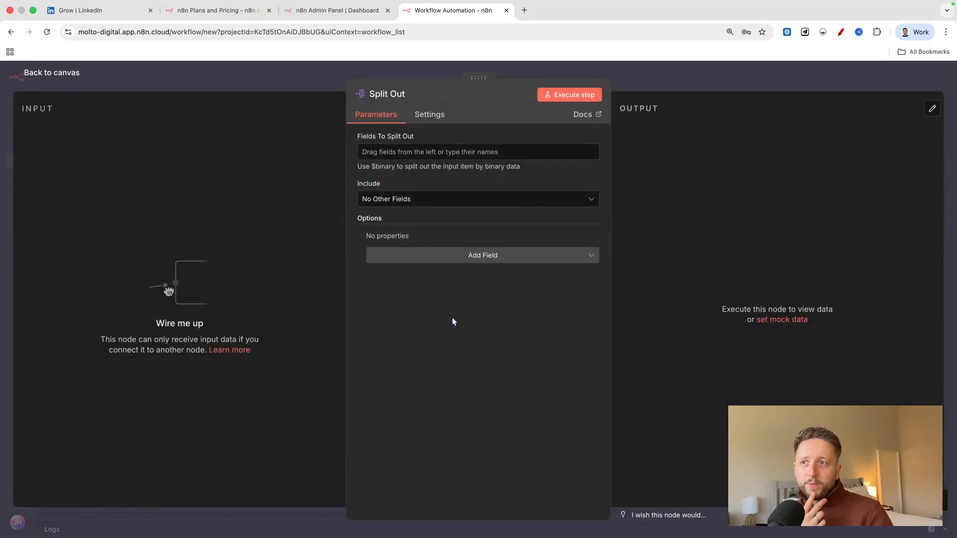
pyautogui.click(55, 73)
pyautogui.moveTo(410, 234); pyautogui.dragTo(397, 277)
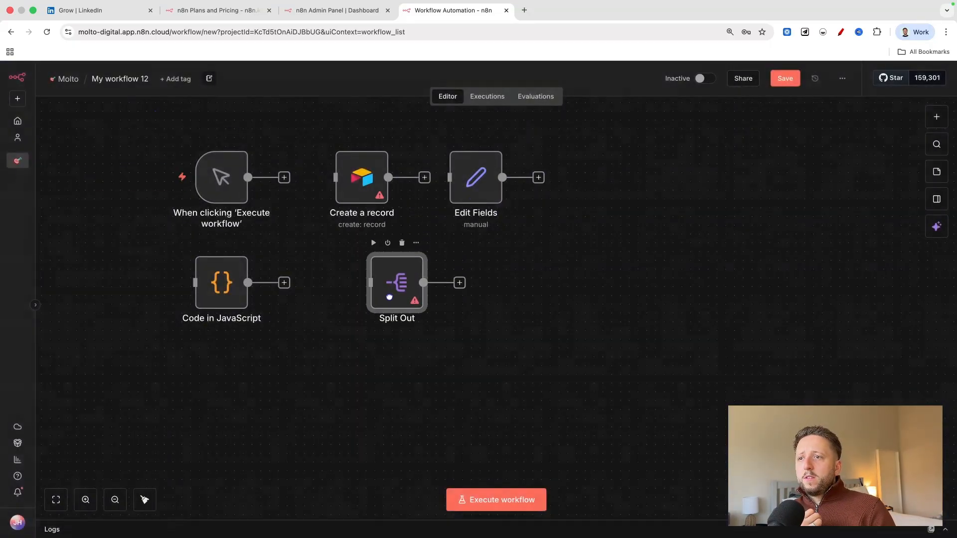
# Look through the Data transformation nodes down to the Add or remove items group.
pyautogui.click(936, 117)
pyautogui.click(793, 276)
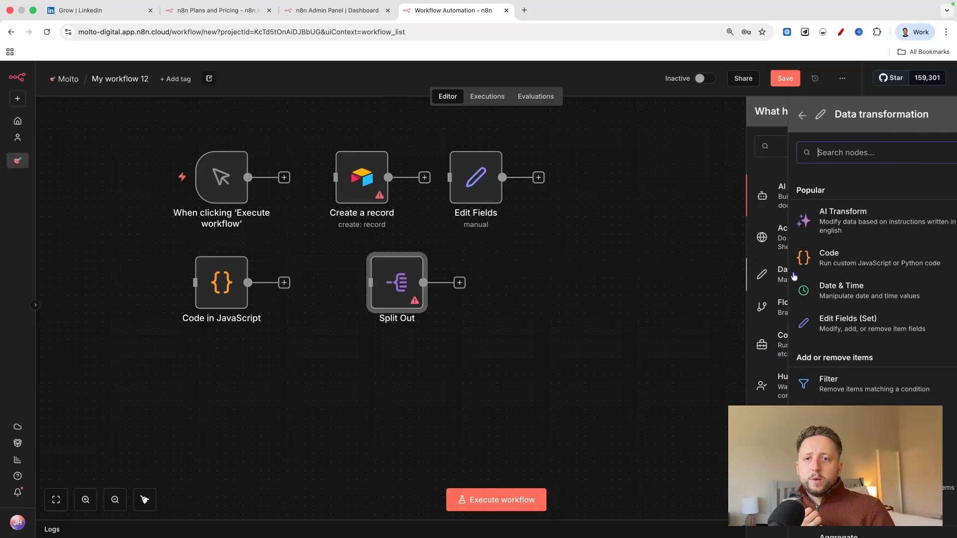
pyautogui.scroll(-2, 807, 327)
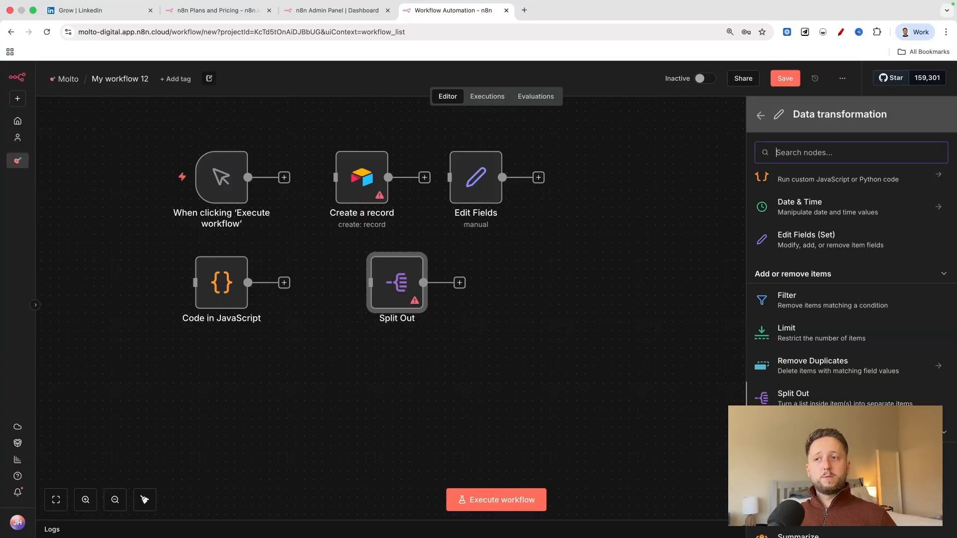
# Examine the Split Out node's Fields To Split Out parameter, and align the node directly below the Airtable node.
pyautogui.doubleClick(406, 288)
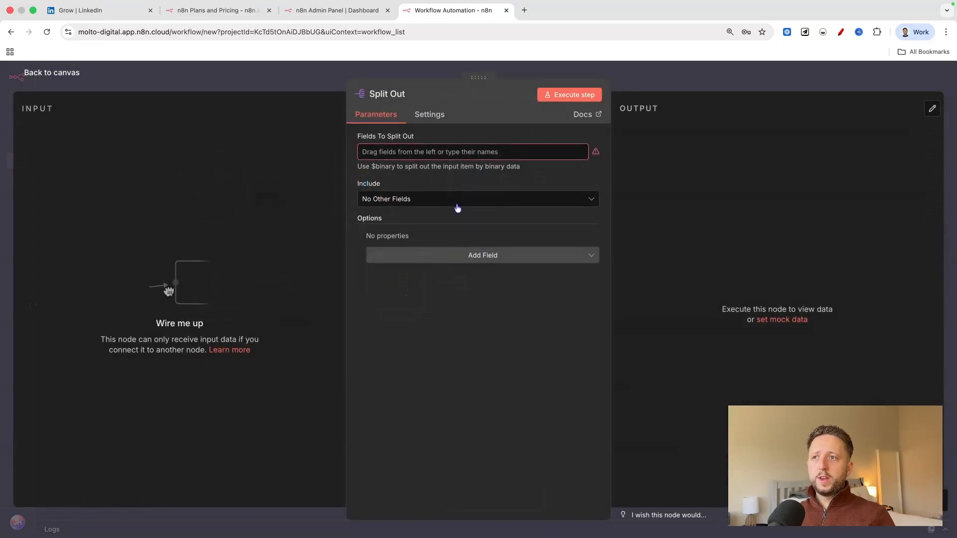
pyautogui.click(419, 149)
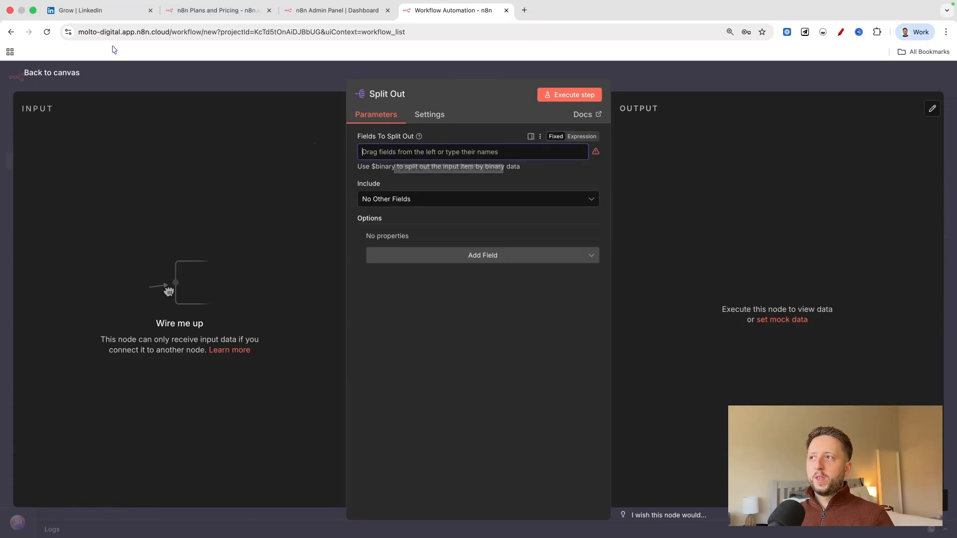
pyautogui.click(52, 73)
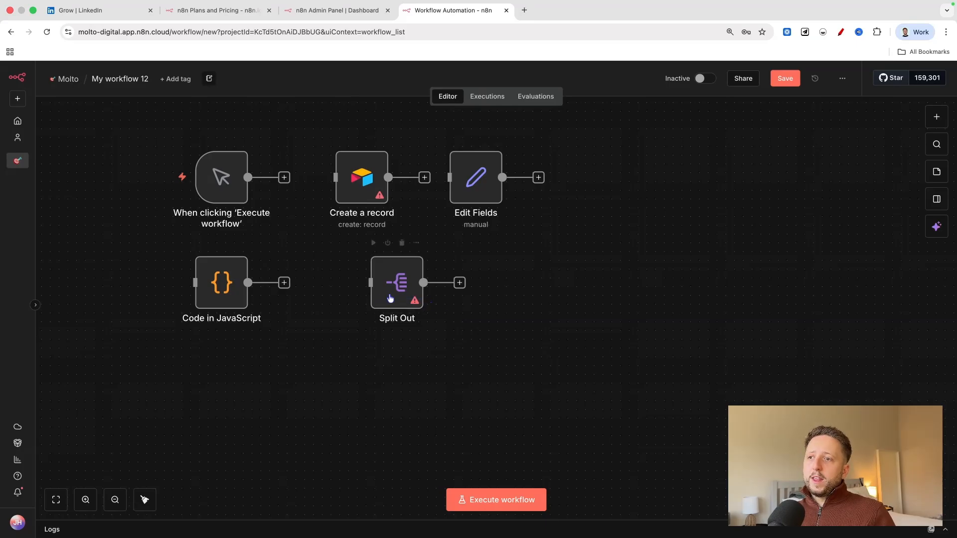
pyautogui.moveTo(423, 297); pyautogui.dragTo(388, 297)
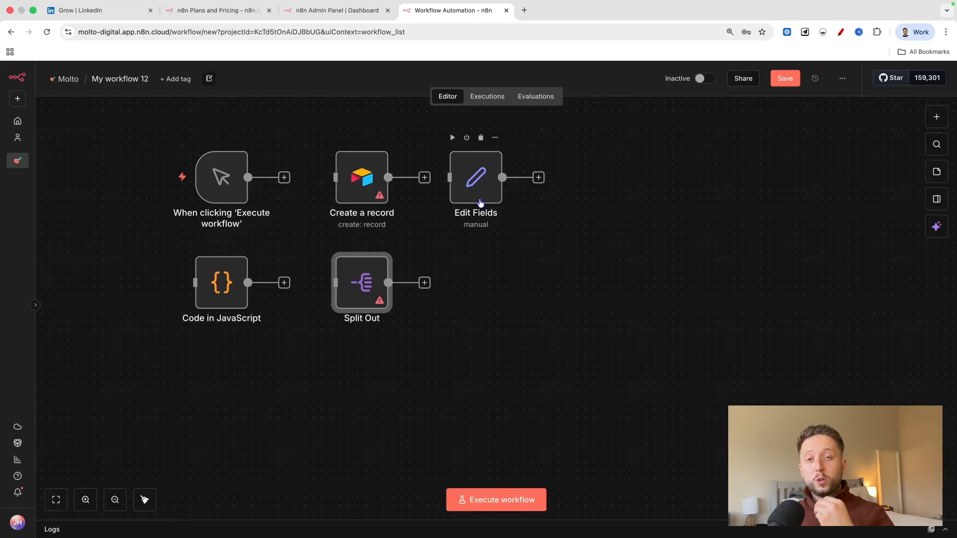
# Add an Aggregate node from the Data transformation category beside Split Out, and remove the connection between the two nodes.
pyautogui.scroll(-3, 480, 202)
pyautogui.scroll(4, 589, 338)
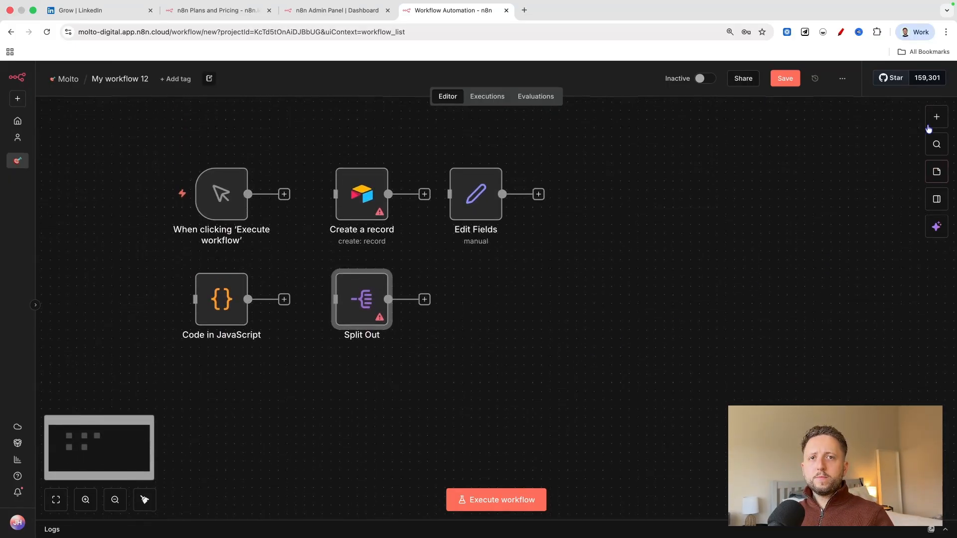
pyautogui.click(934, 119)
pyautogui.click(811, 283)
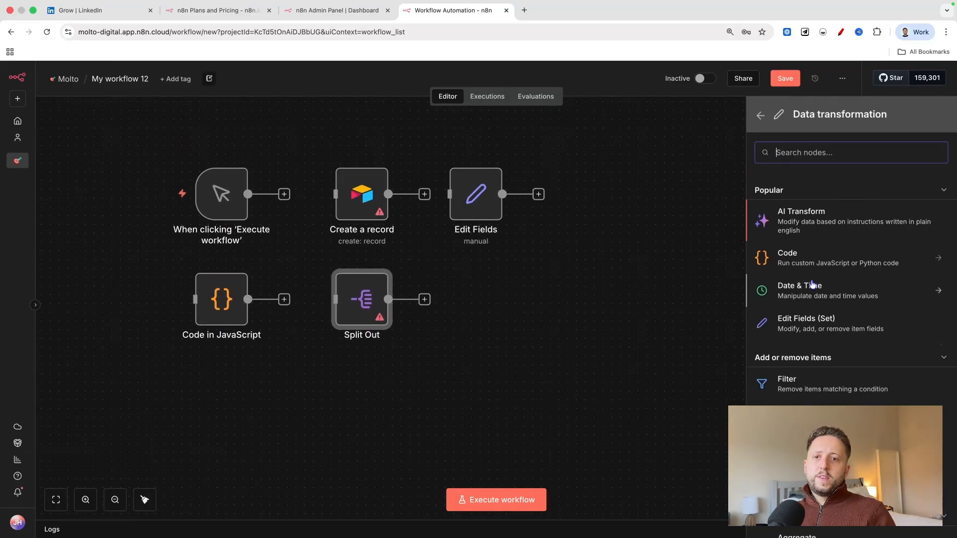
pyautogui.scroll(-5, 817, 358)
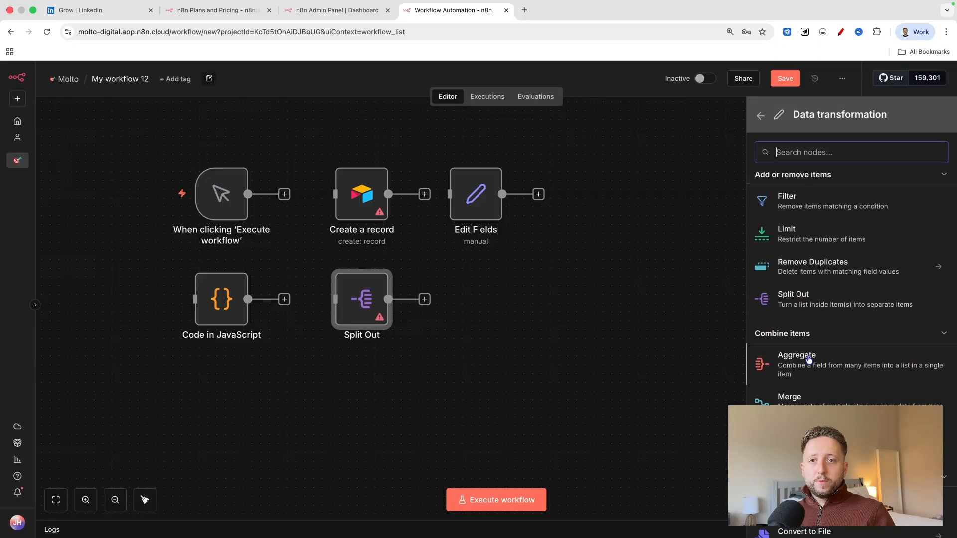
pyautogui.click(849, 360)
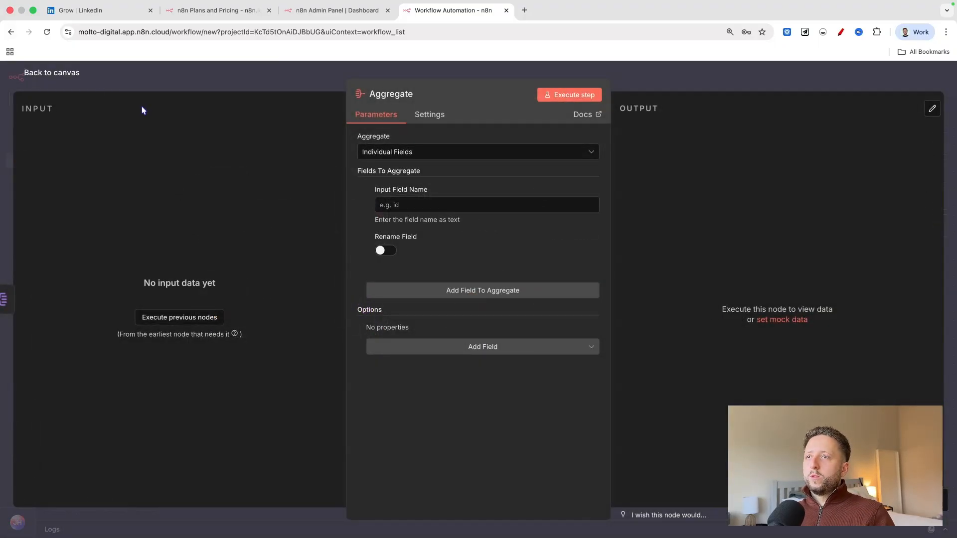
pyautogui.click(44, 72)
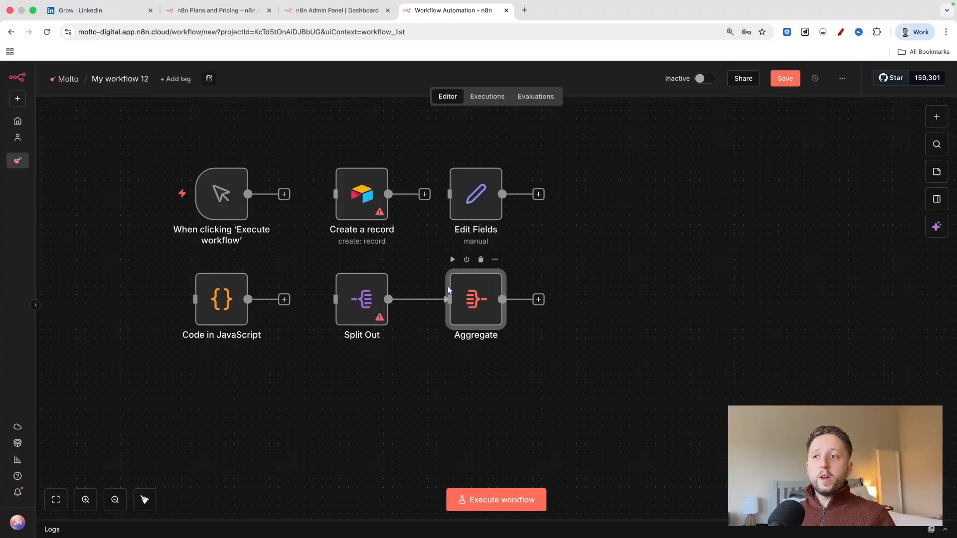
pyautogui.click(427, 300)
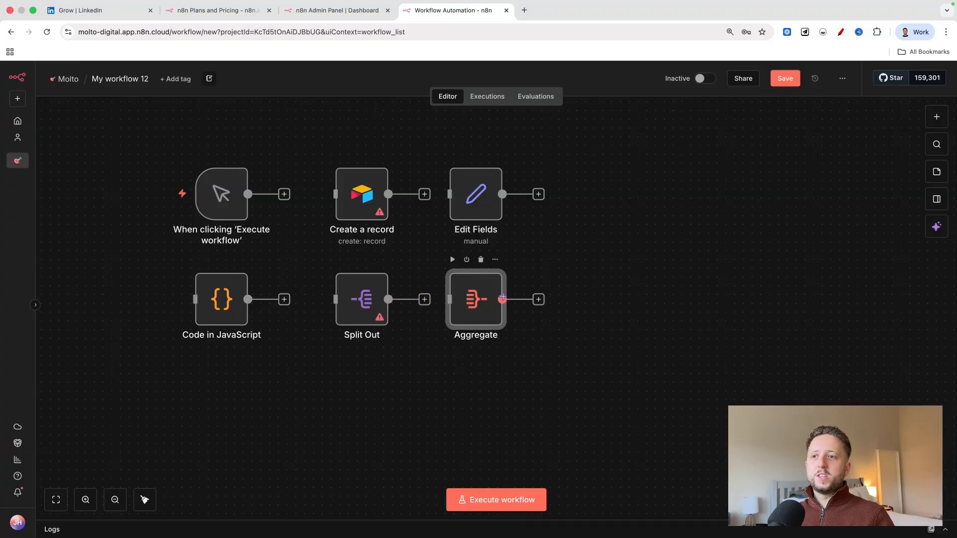
pyautogui.moveTo(501, 299); pyautogui.dragTo(492, 299)
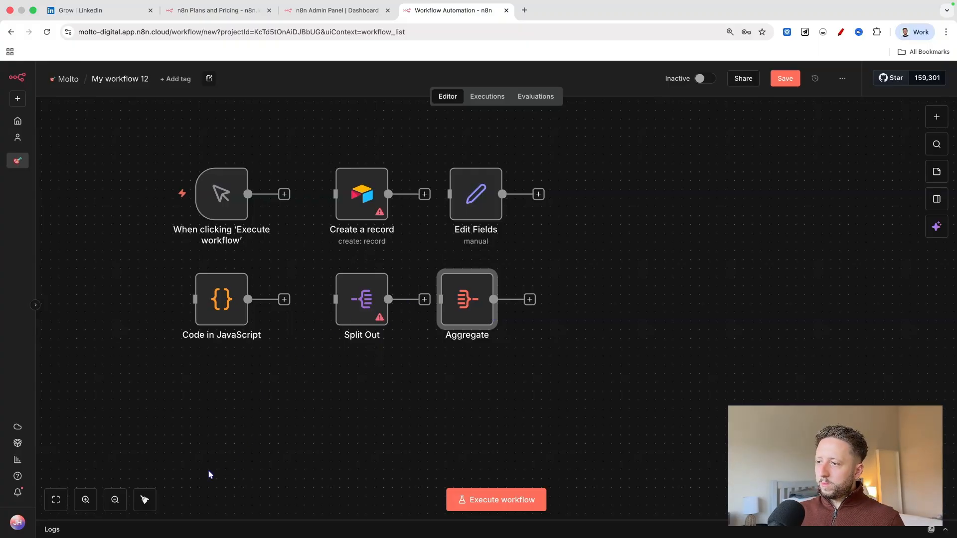
# Examine the Split Out and Aggregate nodes side by side up close.
pyautogui.click(85, 499)
pyautogui.click(86, 500)
pyautogui.click(85, 503)
pyautogui.click(86, 503)
pyautogui.click(86, 503)
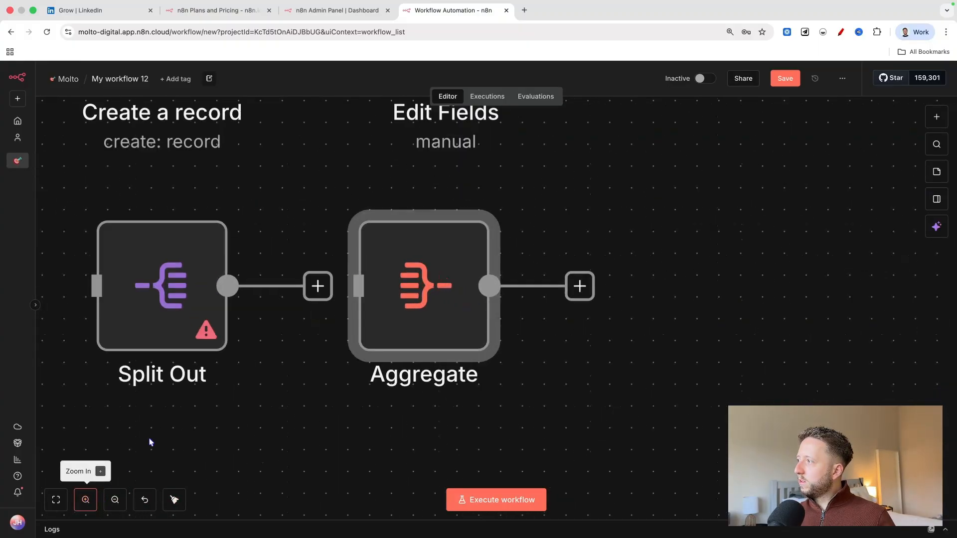
pyautogui.hscroll(-2, 324, 295)
pyautogui.hscroll(-2, 480, 276)
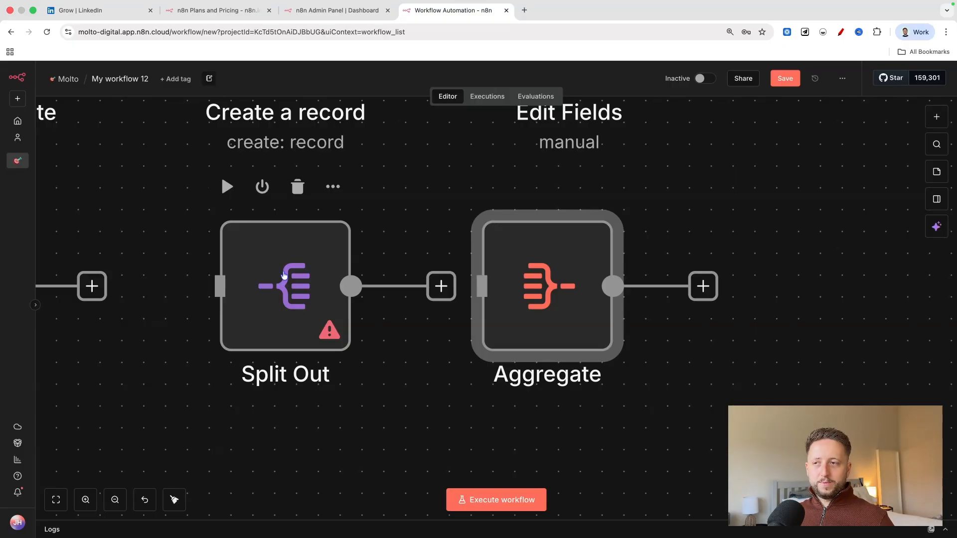
pyautogui.click(115, 499)
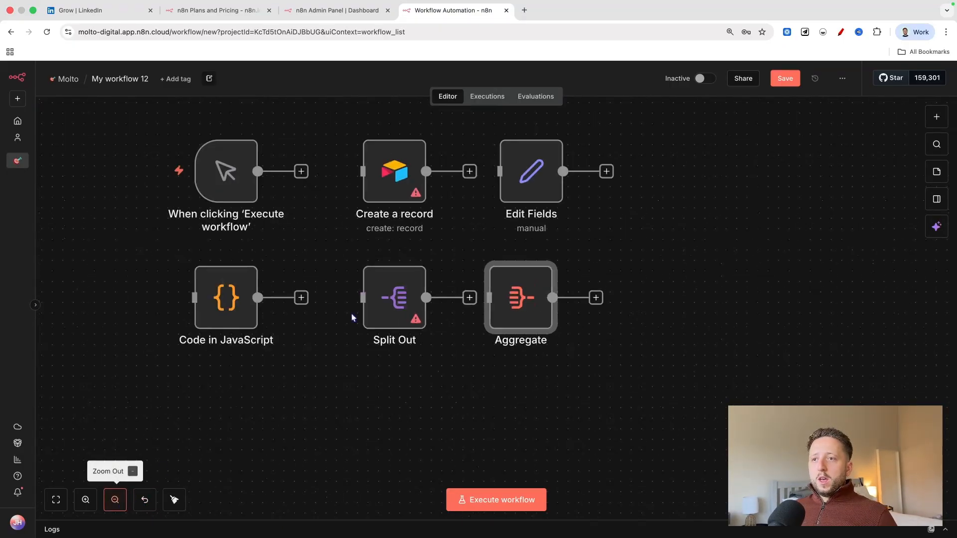
# Add a Merge node from the Combine items group of the Data transformation category, keeping its default parameters.
pyautogui.click(936, 117)
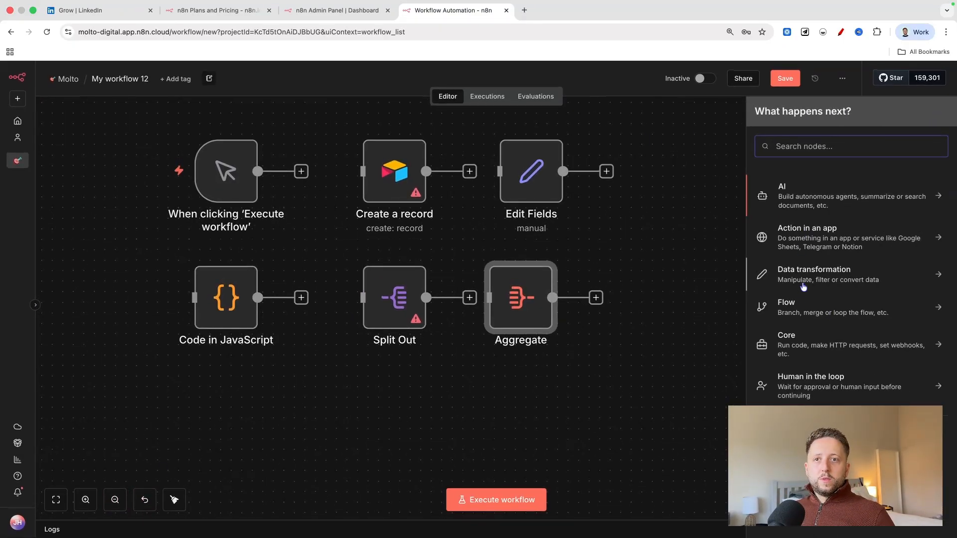
pyautogui.click(803, 284)
pyautogui.scroll(-10, 842, 351)
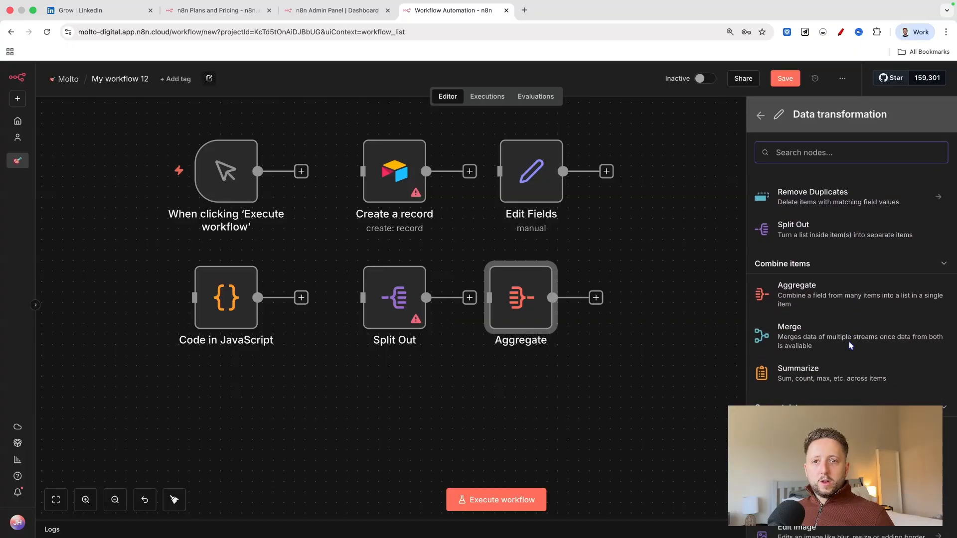
pyautogui.click(807, 340)
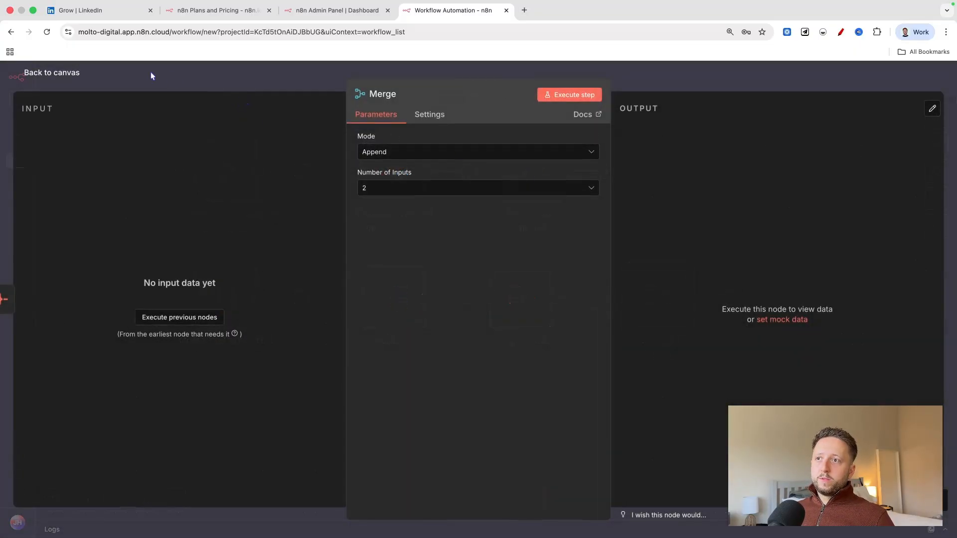
pyautogui.click(69, 75)
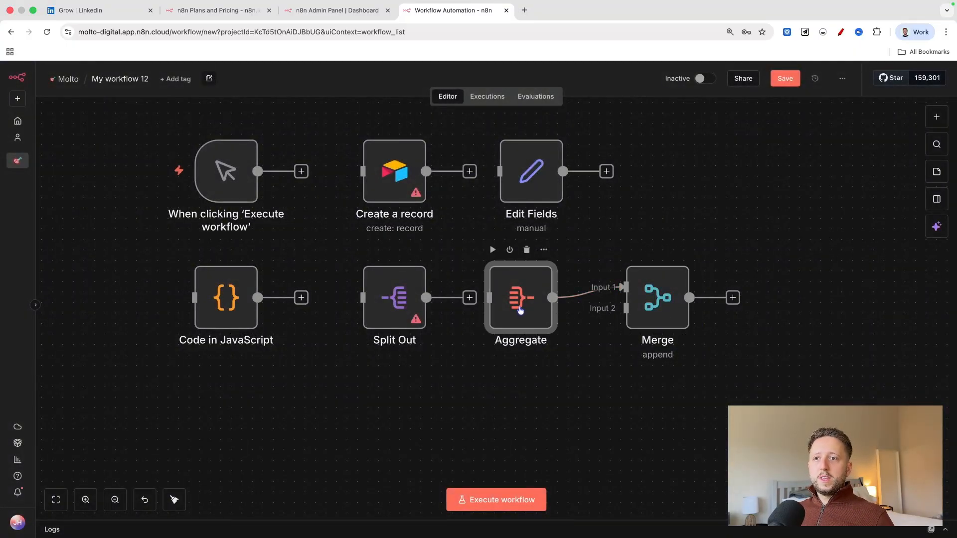
# Disconnect Aggregate from Merge, align Aggregate directly below Edit Fields, and space Merge farther from it in the same row.
pyautogui.click(601, 298)
pyautogui.moveTo(541, 303); pyautogui.dragTo(551, 303)
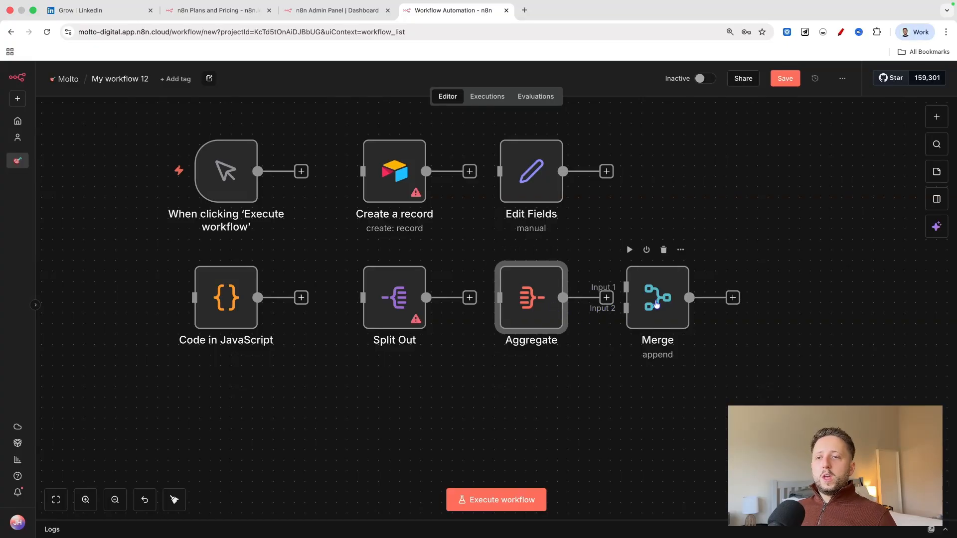
pyautogui.moveTo(658, 303); pyautogui.dragTo(679, 302)
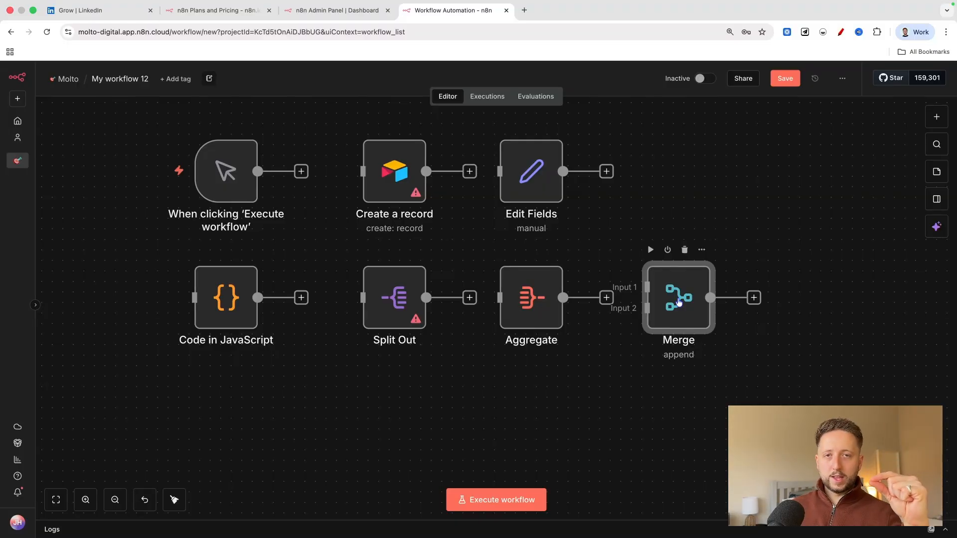
# Look through the Data transformation category, covering the Combine items, Convert data, and Add or remove items groups.
pyautogui.scroll(-2, 677, 299)
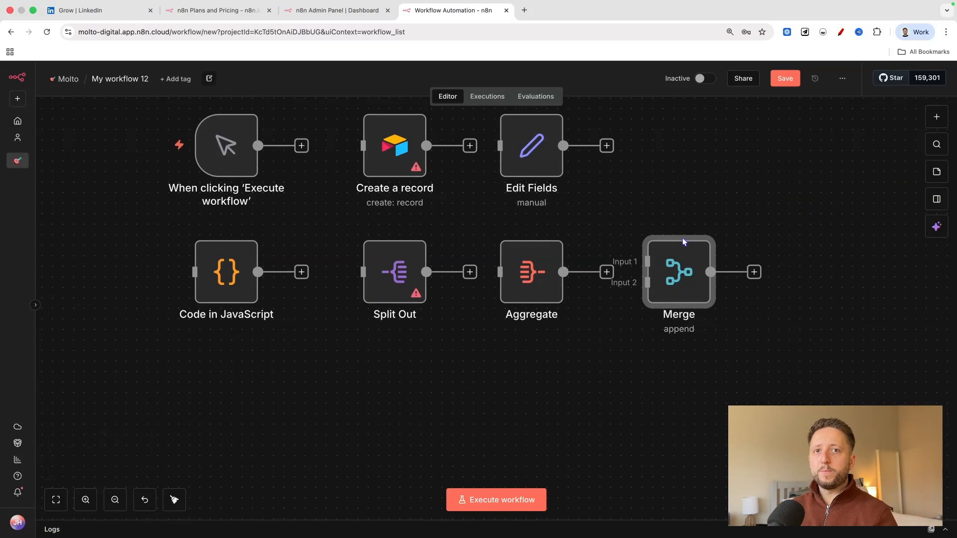
pyautogui.scroll(-3, 682, 238)
pyautogui.hscroll(4, 682, 238)
pyautogui.scroll(3, 558, 282)
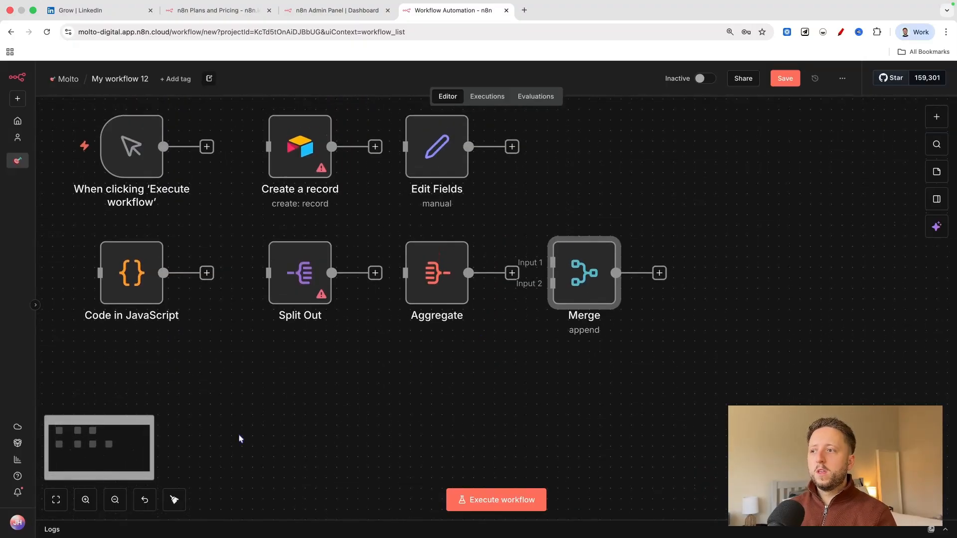
pyautogui.click(936, 116)
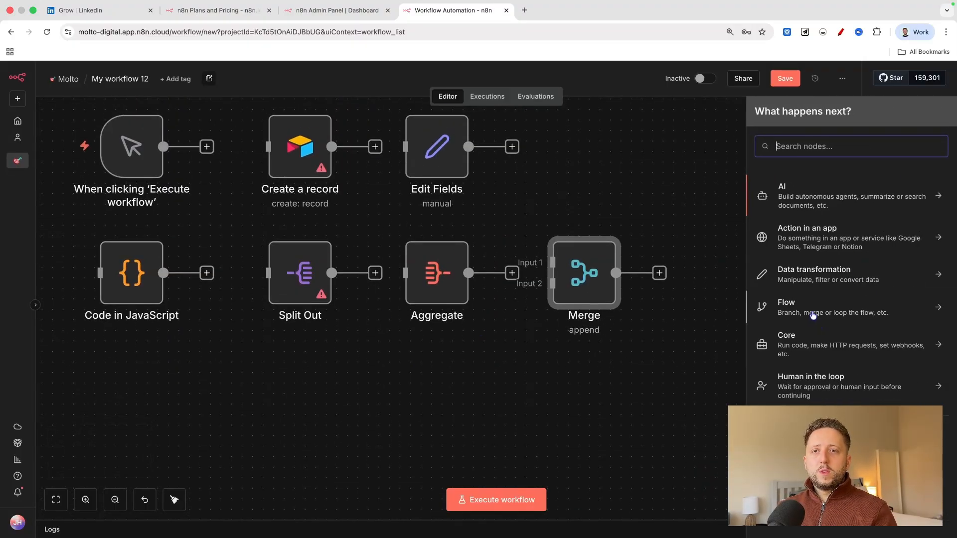
pyautogui.click(817, 277)
pyautogui.scroll(-5, 825, 329)
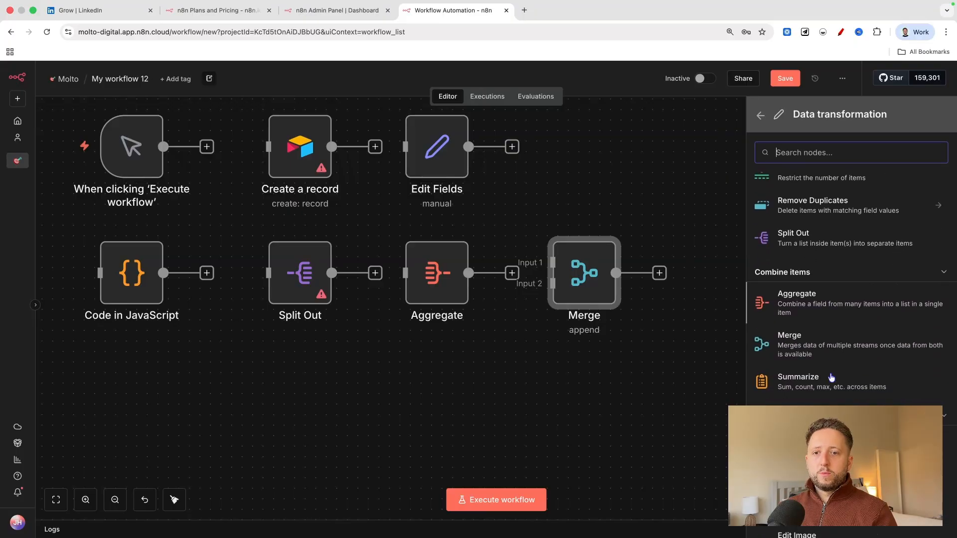
pyautogui.scroll(-6, 831, 383)
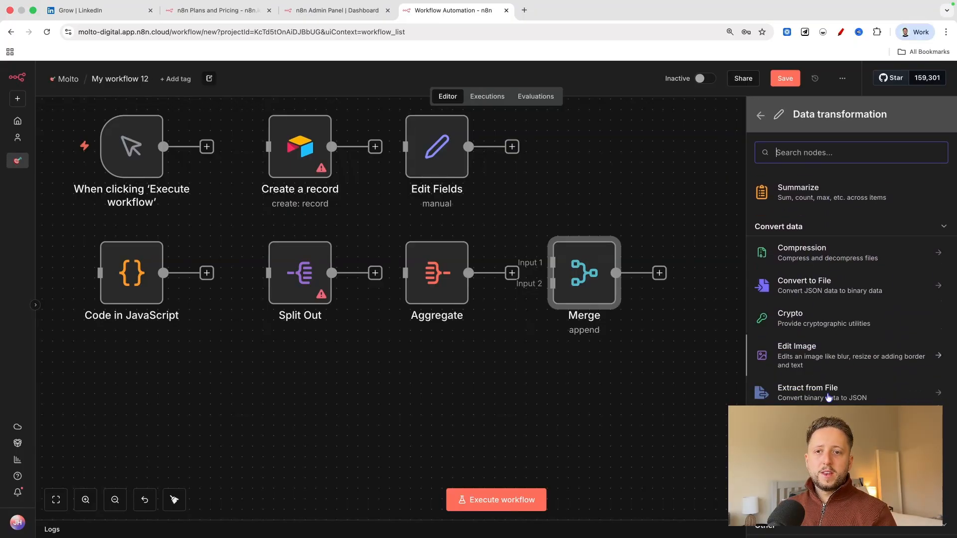
pyautogui.scroll(-3, 826, 301)
pyautogui.scroll(1, 818, 282)
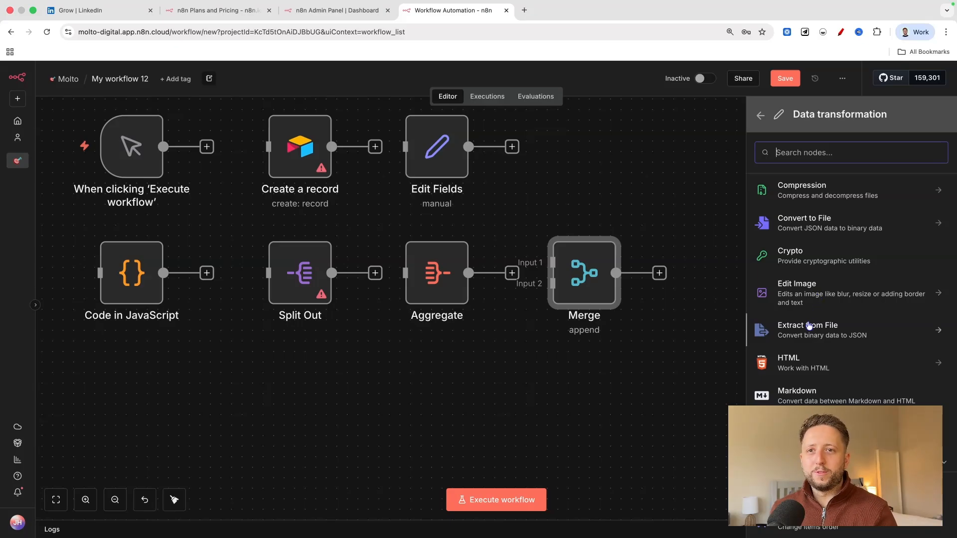
pyautogui.scroll(1, 805, 328)
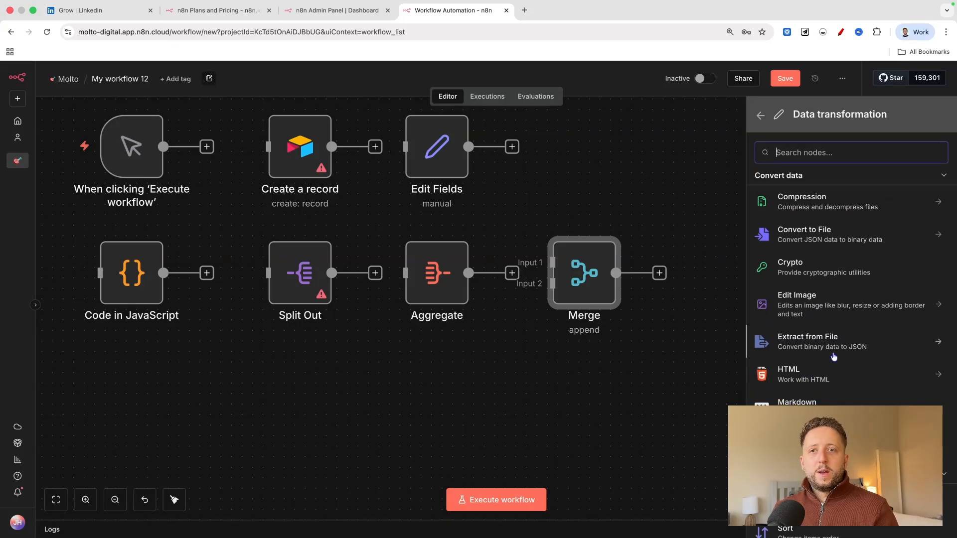
pyautogui.scroll(1, 832, 361)
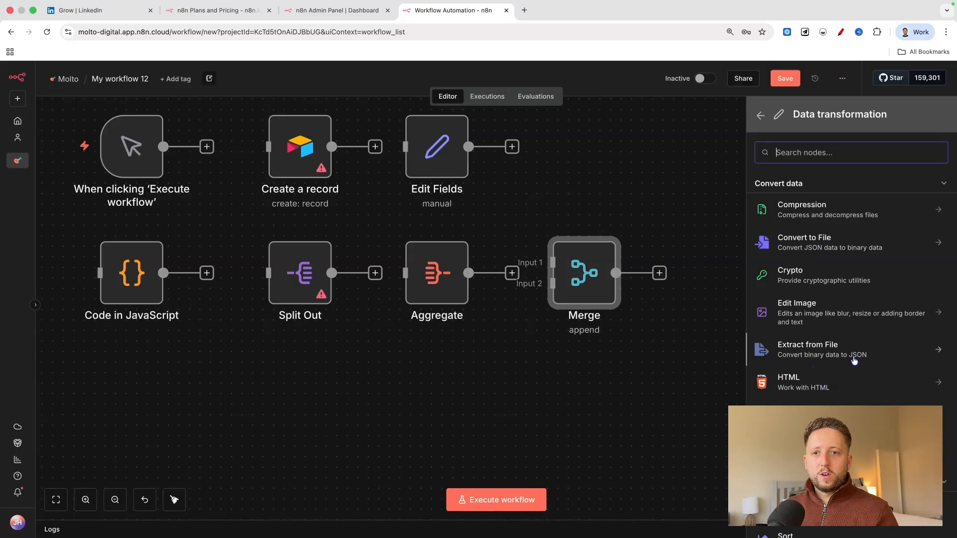
pyautogui.scroll(-2, 820, 383)
pyautogui.scroll(6, 815, 388)
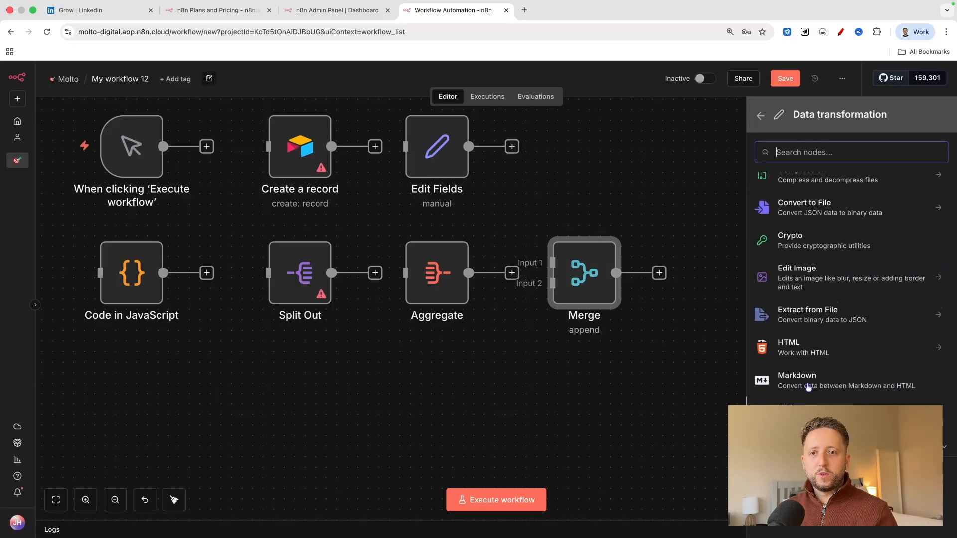
pyautogui.scroll(4, 808, 384)
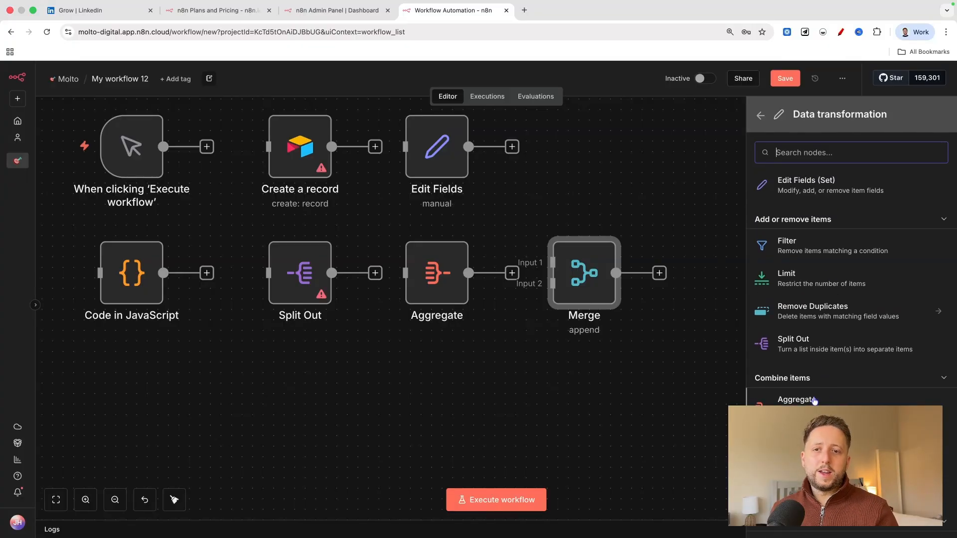
pyautogui.scroll(-1, 796, 383)
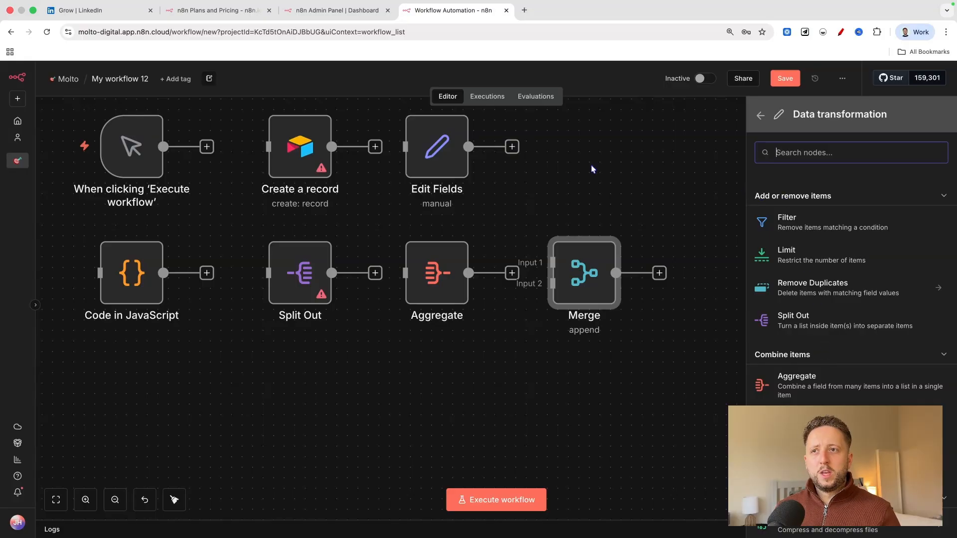
# Review the transformation nodes on the canvas, and examine the file, image and format conversion nodes in the Convert data group.
pyautogui.moveTo(605, 264)
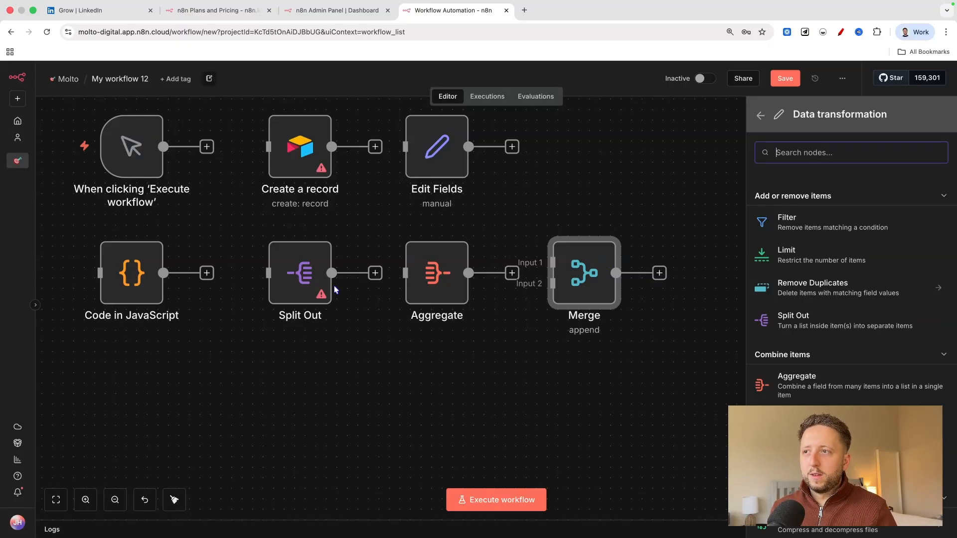
pyautogui.moveTo(436, 268)
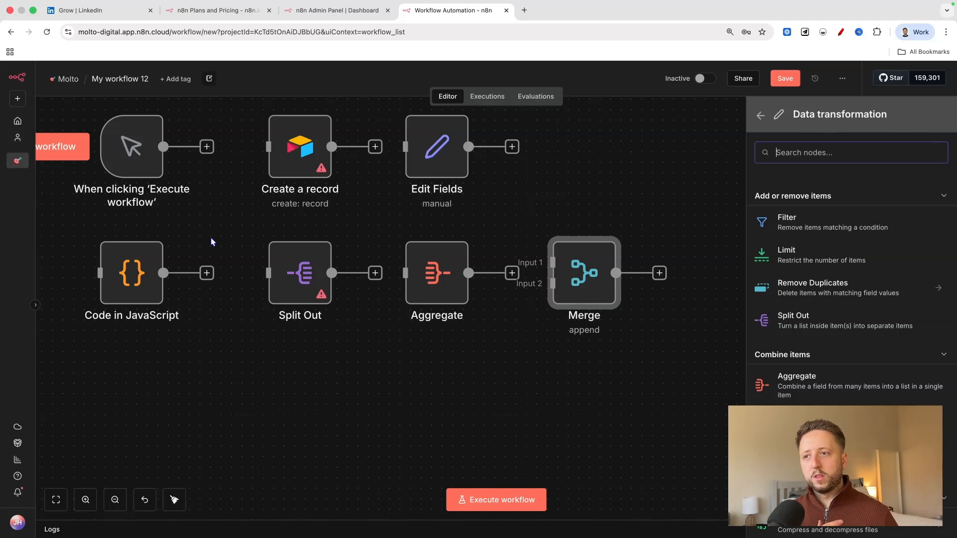
pyautogui.scroll(-1, 211, 238)
pyautogui.scroll(-5, 825, 303)
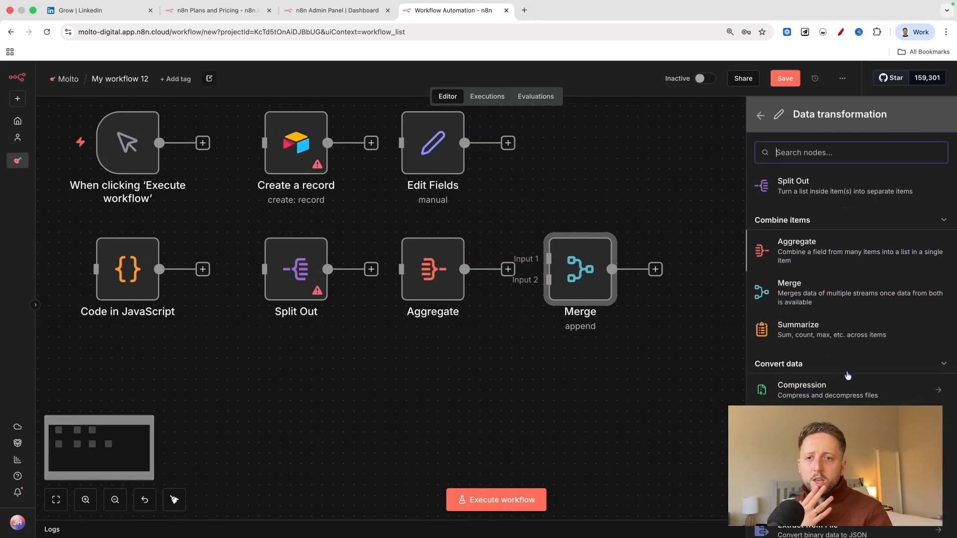
pyautogui.scroll(-5, 825, 303)
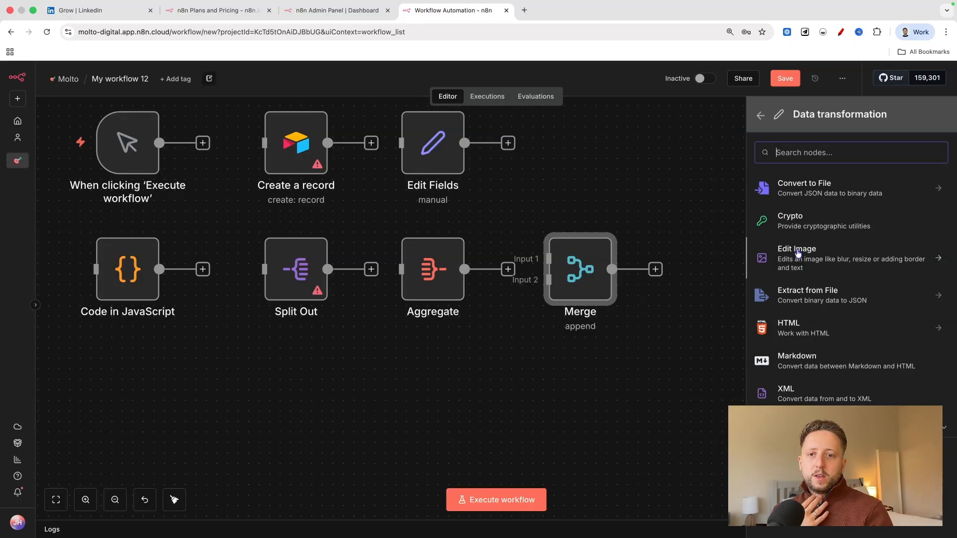
pyautogui.scroll(3, 784, 332)
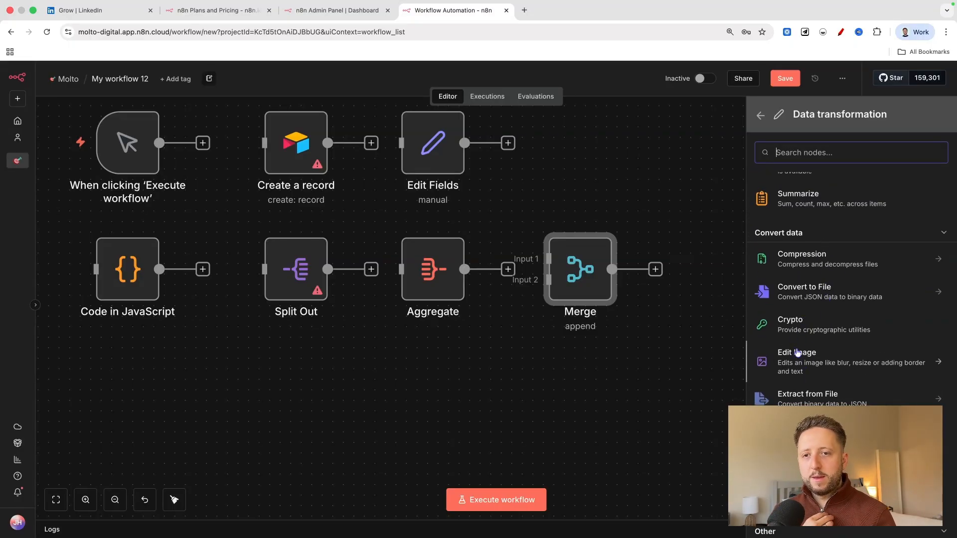
pyautogui.scroll(1, 791, 289)
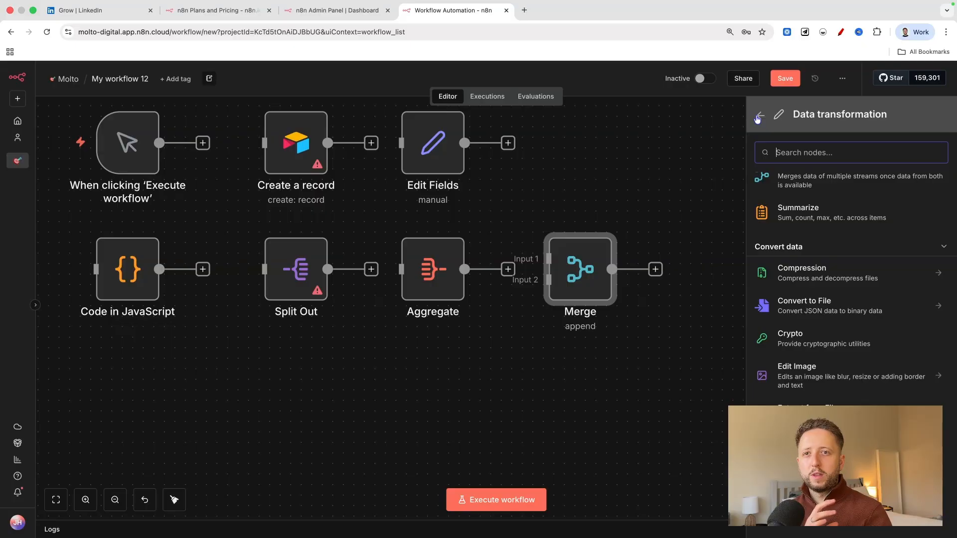
# Add an HTTP Request node from the Popular group of the Core category.
pyautogui.click(759, 117)
pyautogui.click(833, 329)
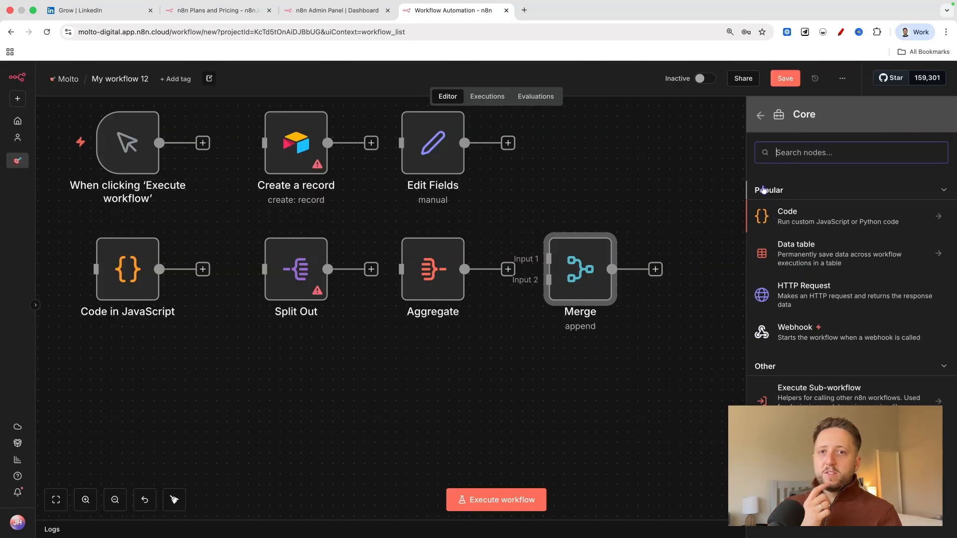
pyautogui.click(817, 299)
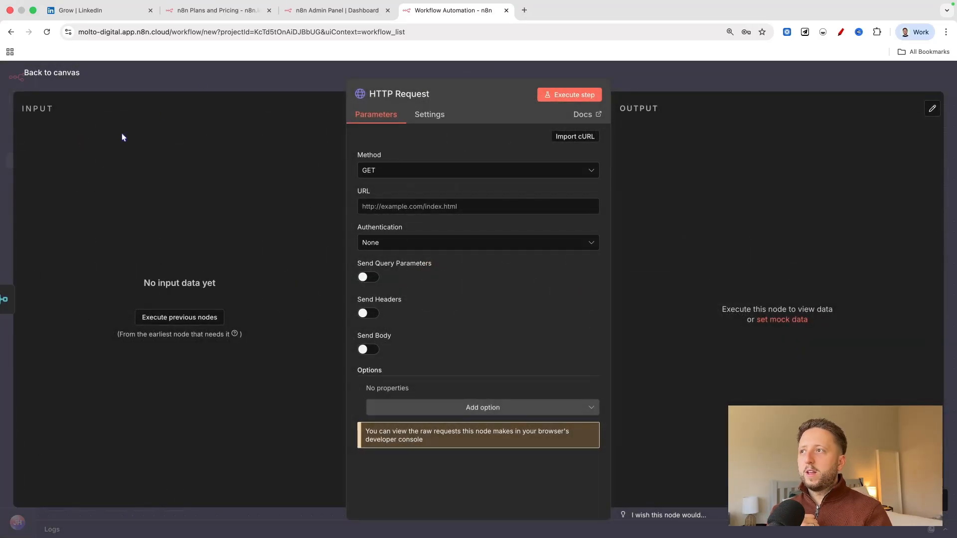
# Disconnect the HTTP Request node from Merge and place it directly below the Code in JavaScript node.
pyautogui.click(55, 75)
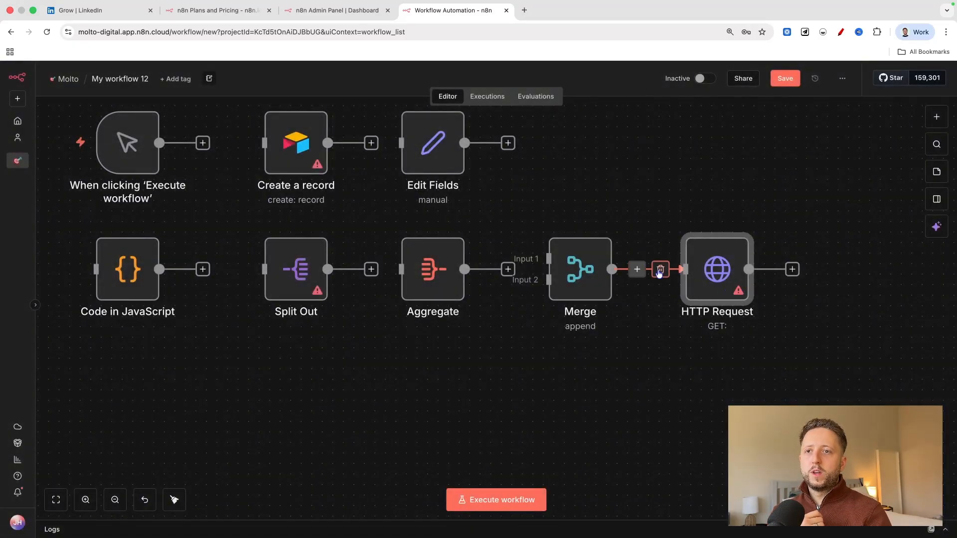
pyautogui.moveTo(711, 277); pyautogui.dragTo(122, 403)
pyautogui.hscroll(-3, 247, 377)
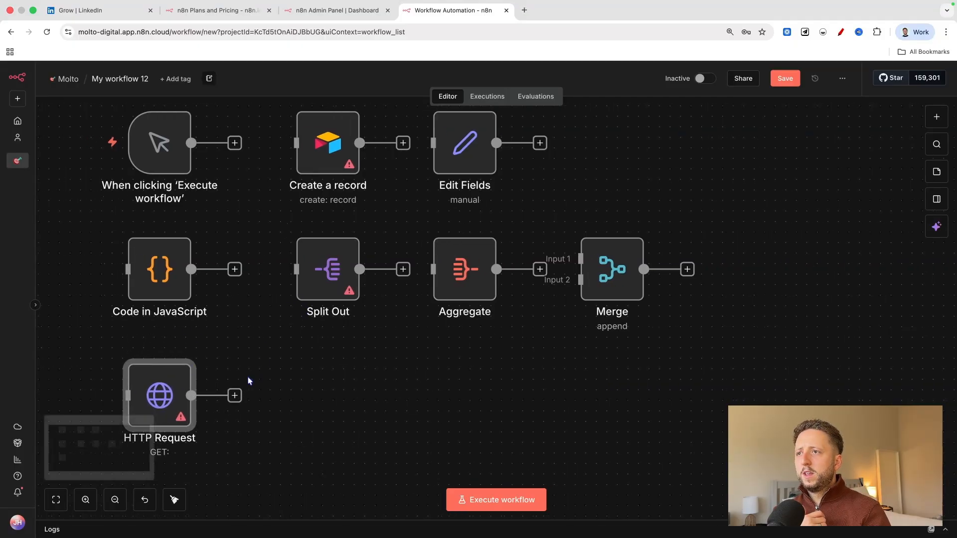
# Shift the Create a record and Split Out nodes slightly closer to the first column, keeping them aligned with each other.
pyautogui.moveTo(385, 129); pyautogui.dragTo(374, 129)
pyautogui.moveTo(357, 243); pyautogui.dragTo(348, 243)
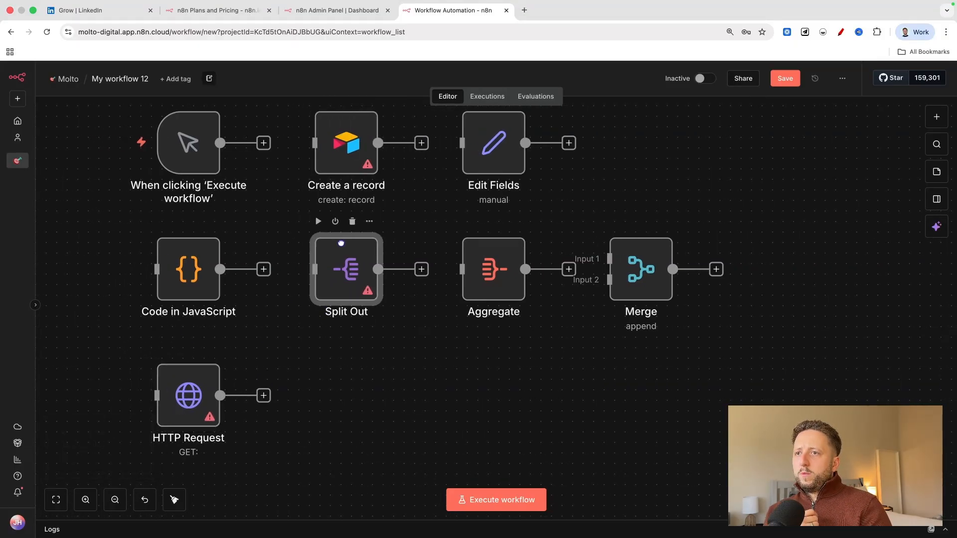
pyautogui.click(115, 499)
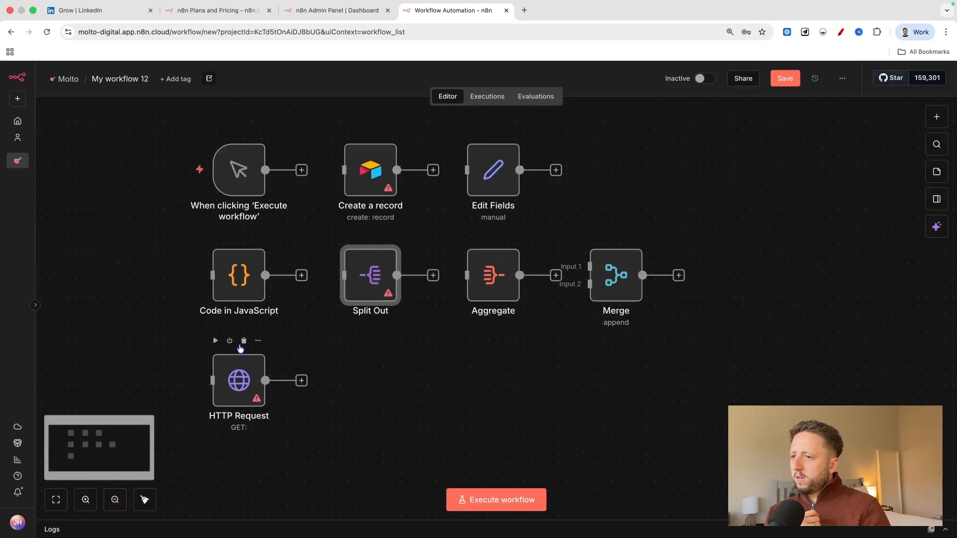
pyautogui.click(85, 499)
pyautogui.moveTo(233, 407); pyautogui.dragTo(247, 380)
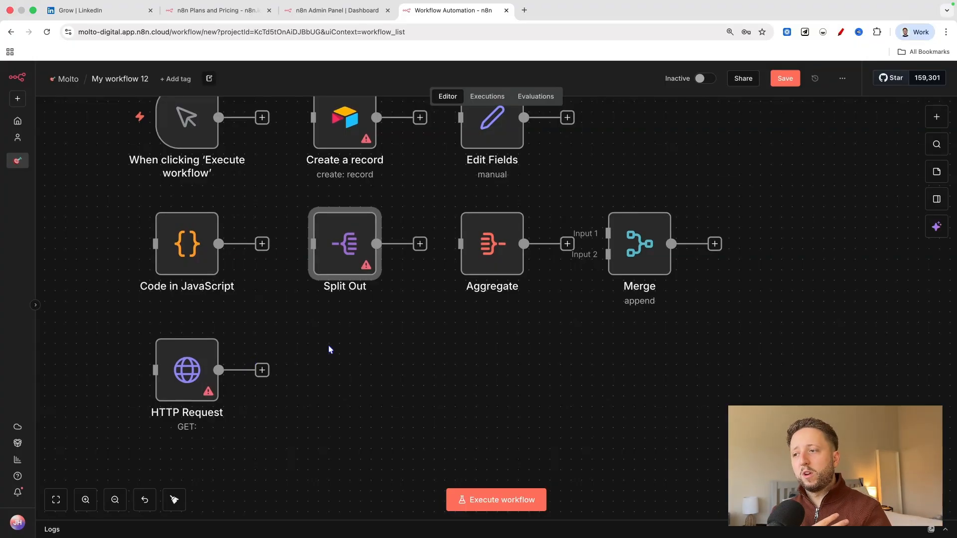
# Examine the Popular and Other nodes in the Flow category, and compare them with the Data transformation category.
pyautogui.click(932, 124)
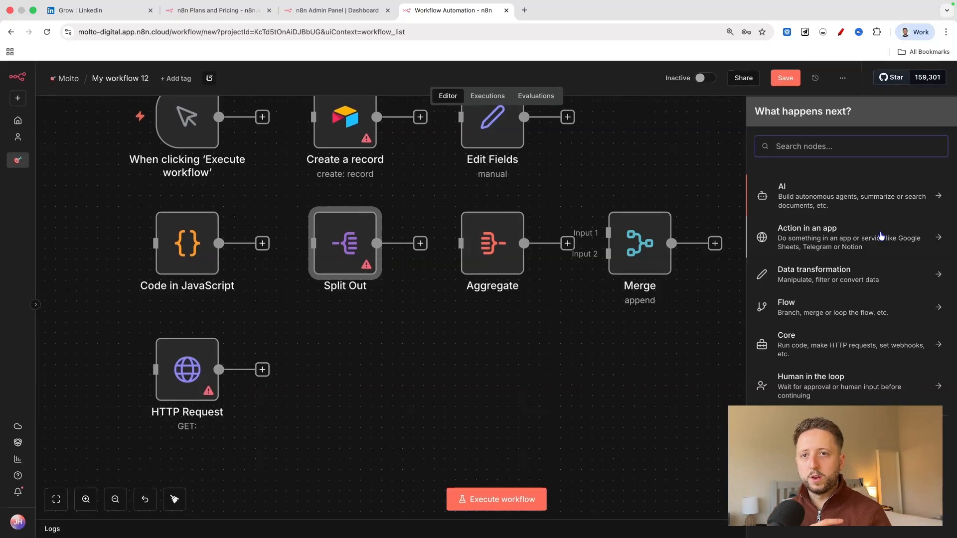
pyautogui.click(825, 298)
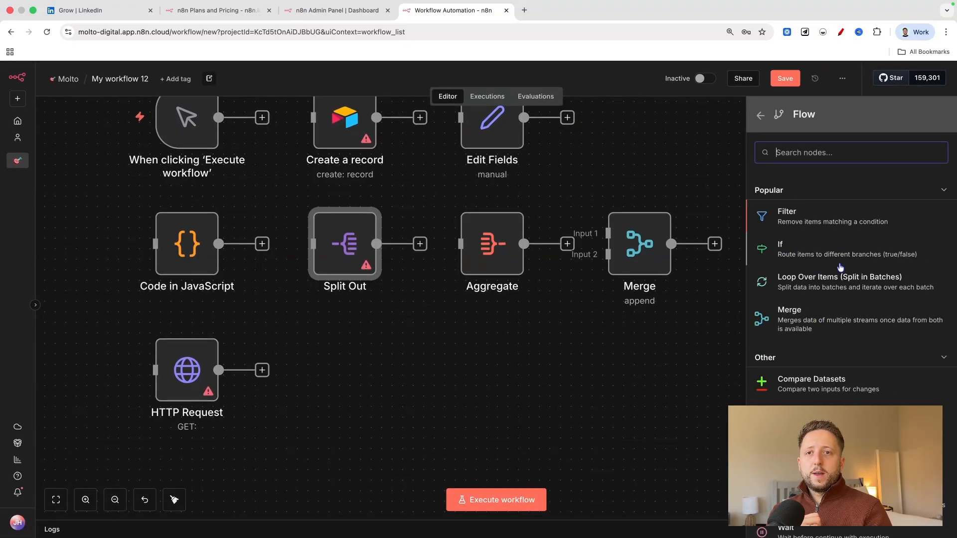
pyautogui.click(760, 116)
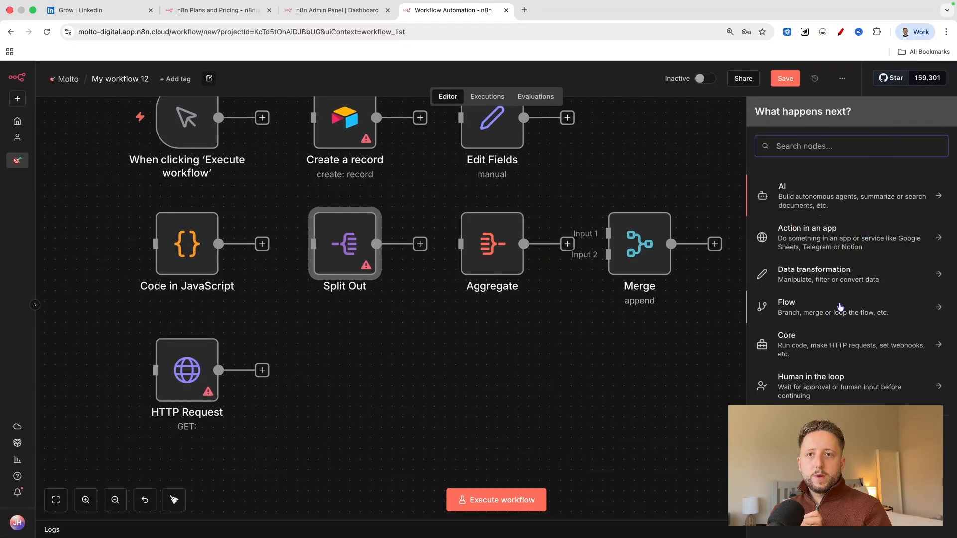
pyautogui.click(825, 313)
pyautogui.scroll(-2, 828, 299)
pyautogui.scroll(2, 827, 279)
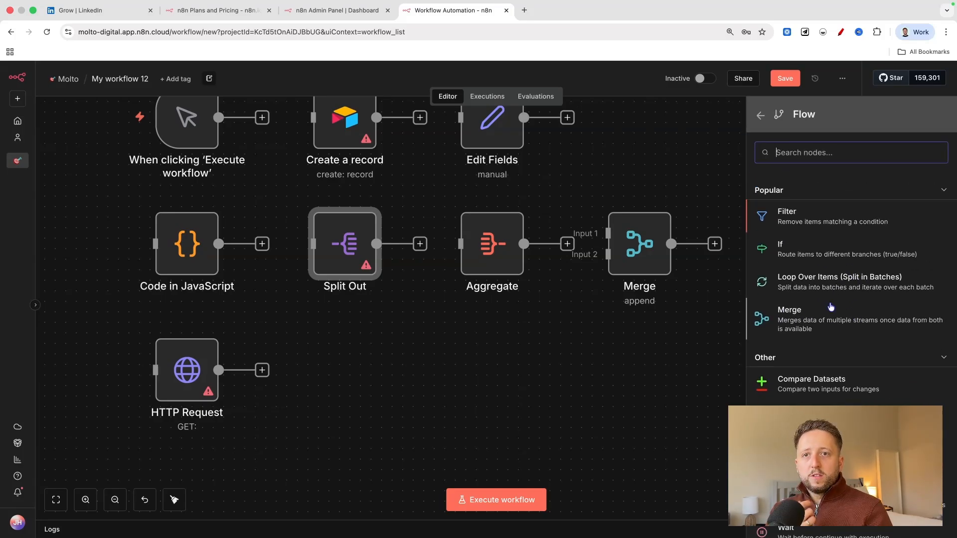
pyautogui.scroll(-1, 867, 402)
pyautogui.scroll(1, 863, 401)
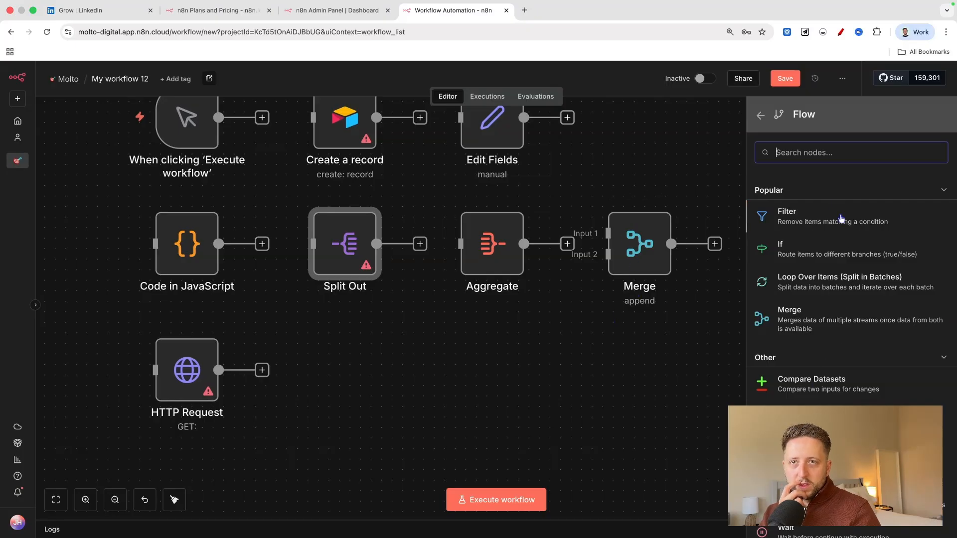
pyautogui.click(761, 118)
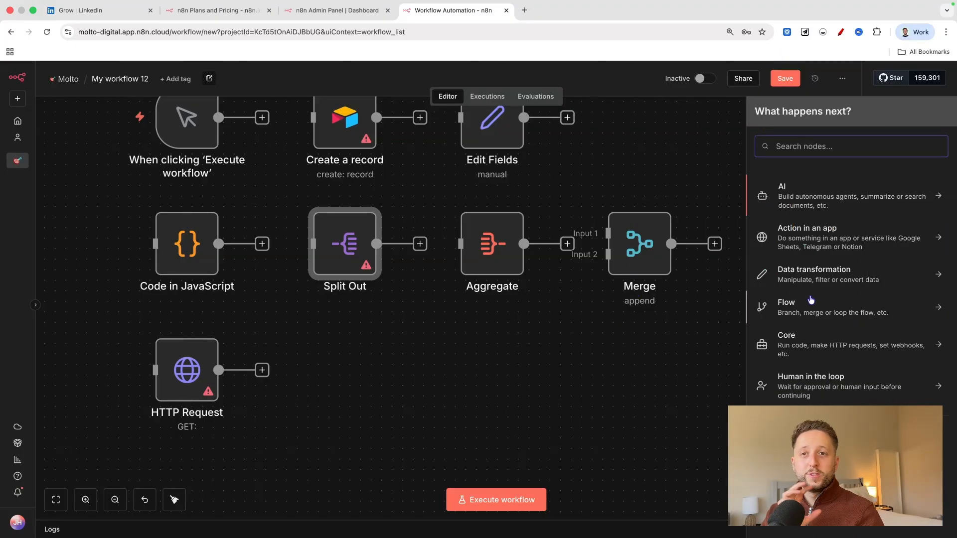
pyautogui.click(804, 271)
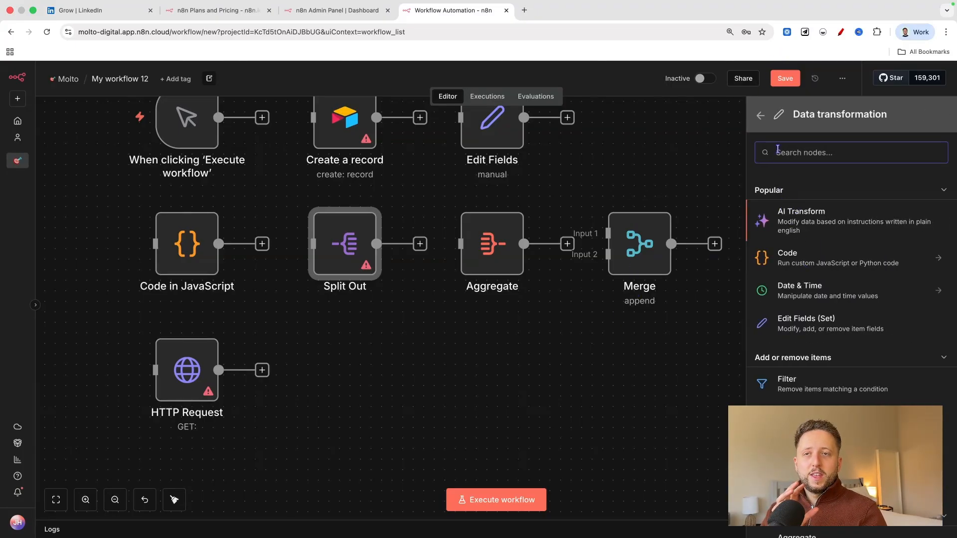
pyautogui.click(762, 116)
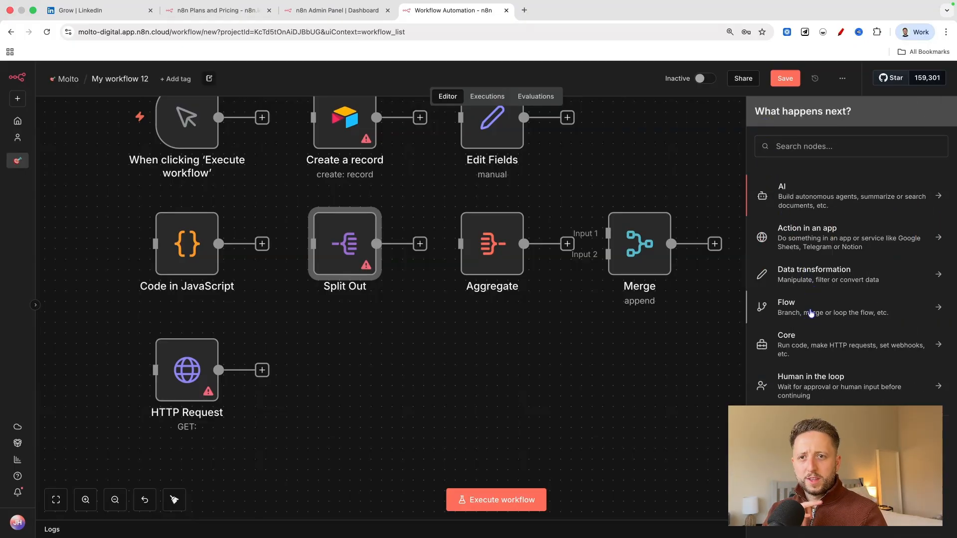
pyautogui.click(809, 313)
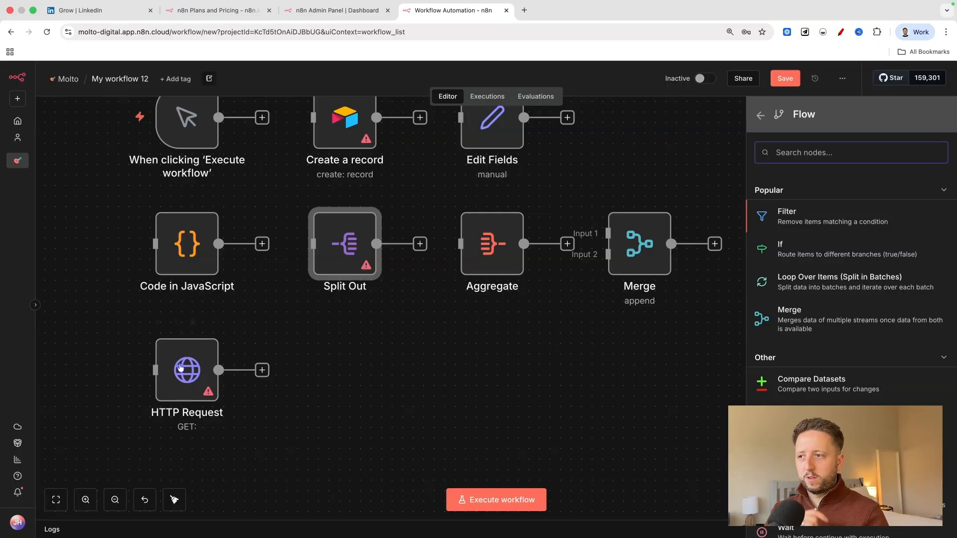
# Delete the HTTP Request node from the canvas.
pyautogui.click(236, 357)
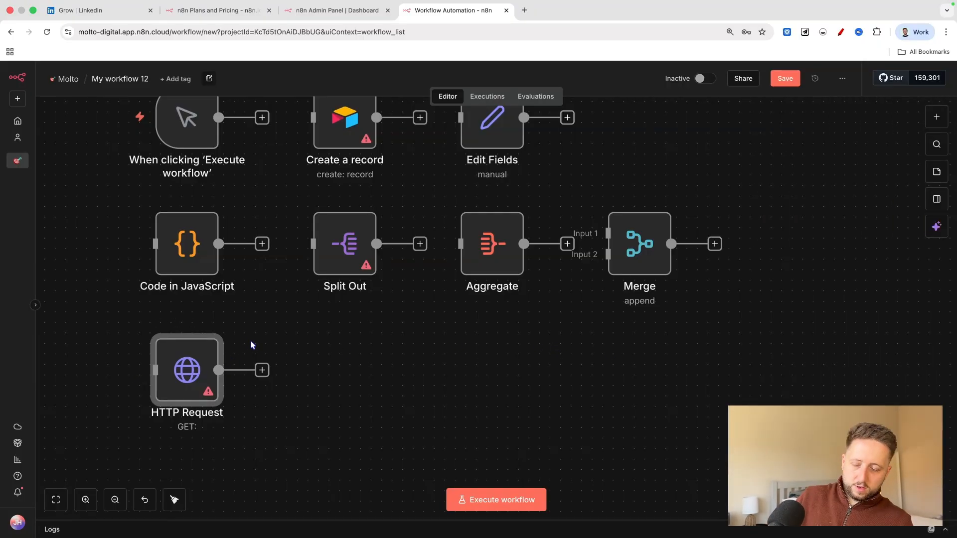
pyautogui.press('Delete')
# Look through the Data transformation, Flow and Core categories for the next node to add.
pyautogui.click(944, 110)
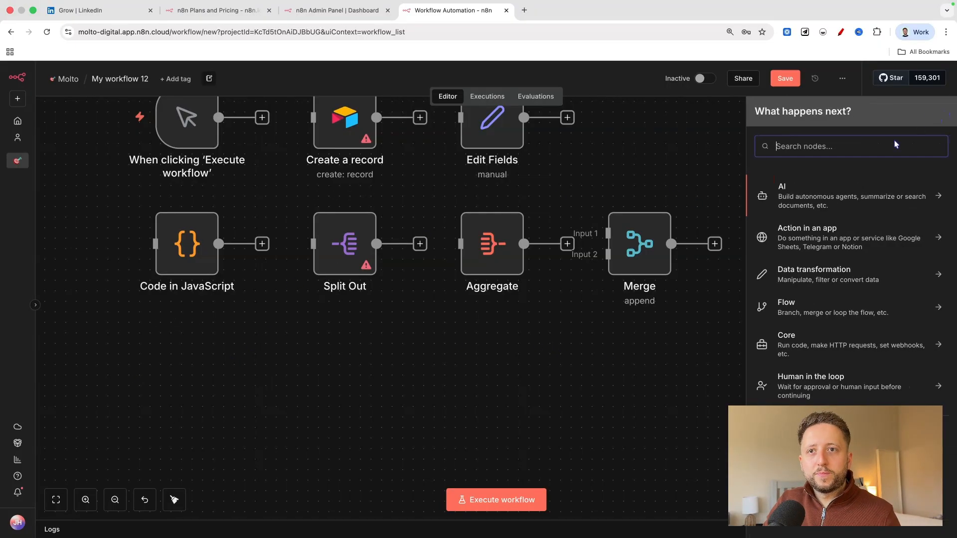
pyautogui.click(811, 272)
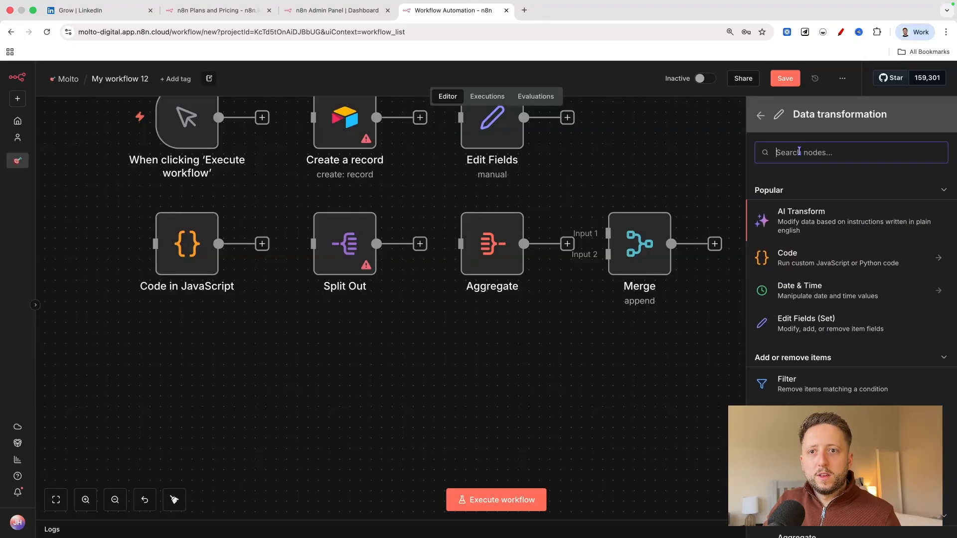
pyautogui.click(767, 123)
pyautogui.click(783, 310)
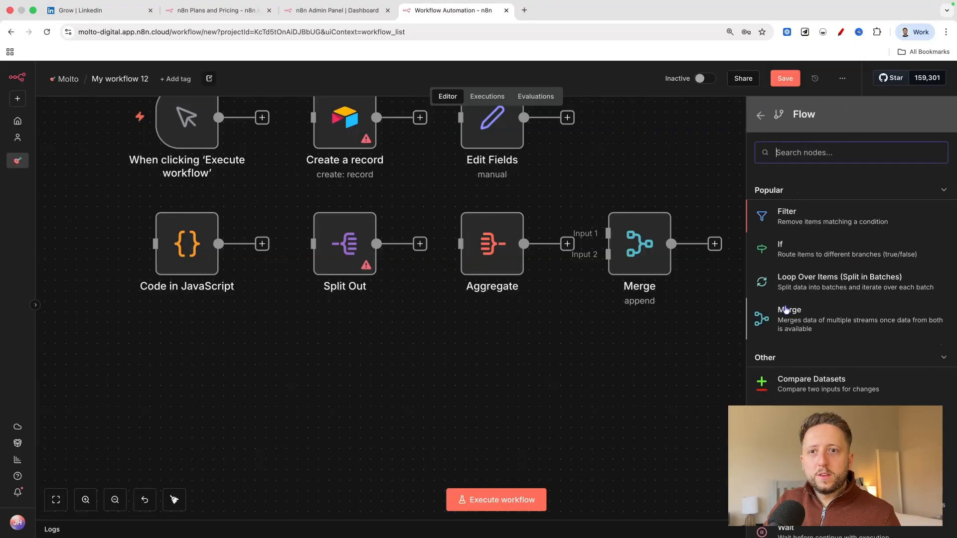
pyautogui.scroll(-1, 790, 209)
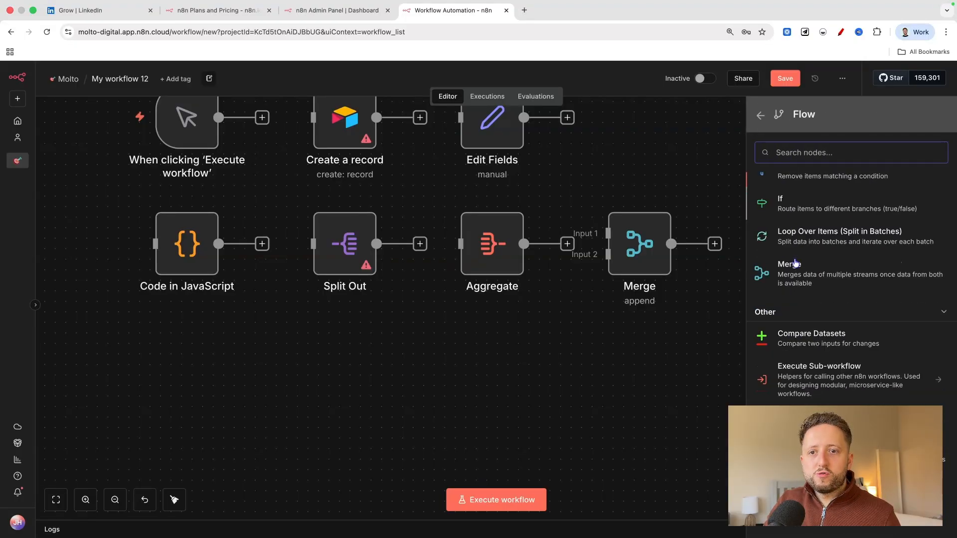
pyautogui.click(760, 116)
pyautogui.click(786, 339)
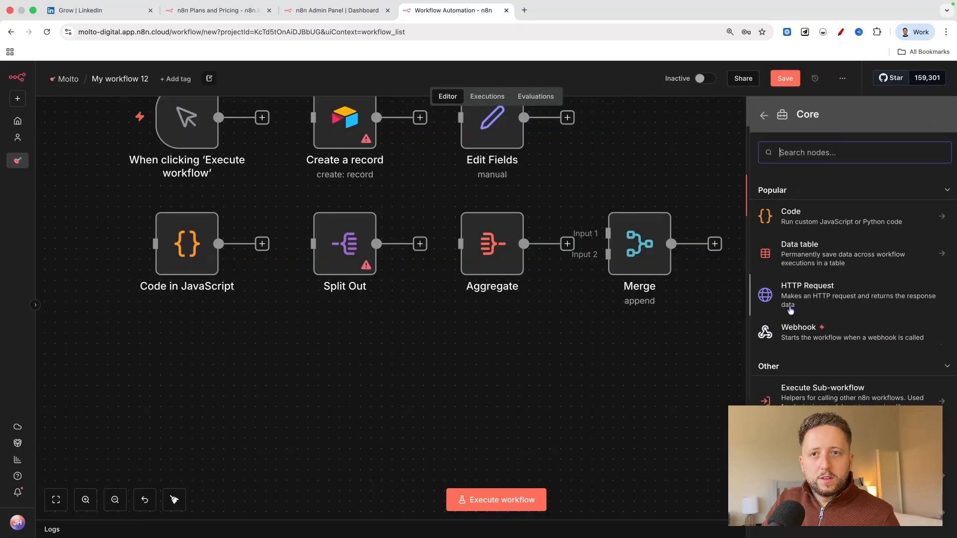
pyautogui.click(760, 116)
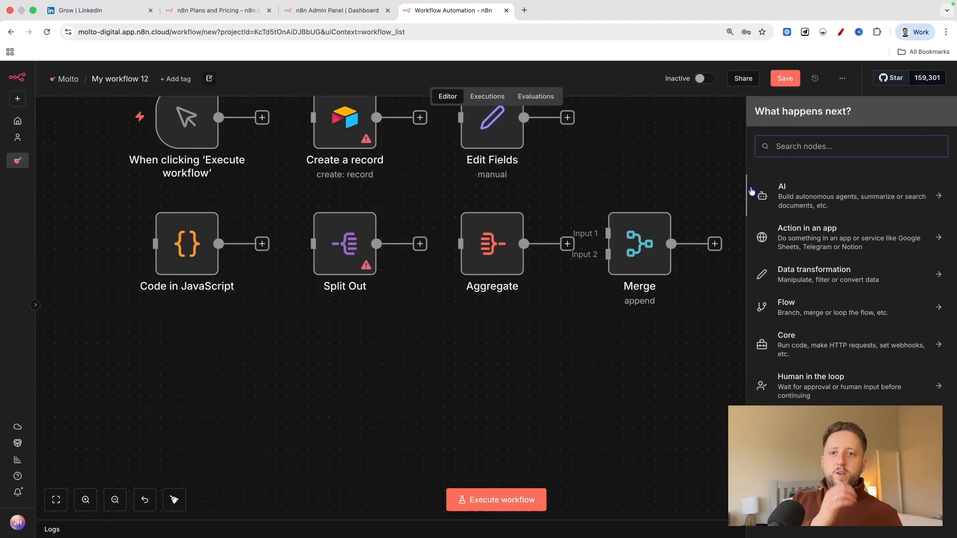
pyautogui.click(812, 310)
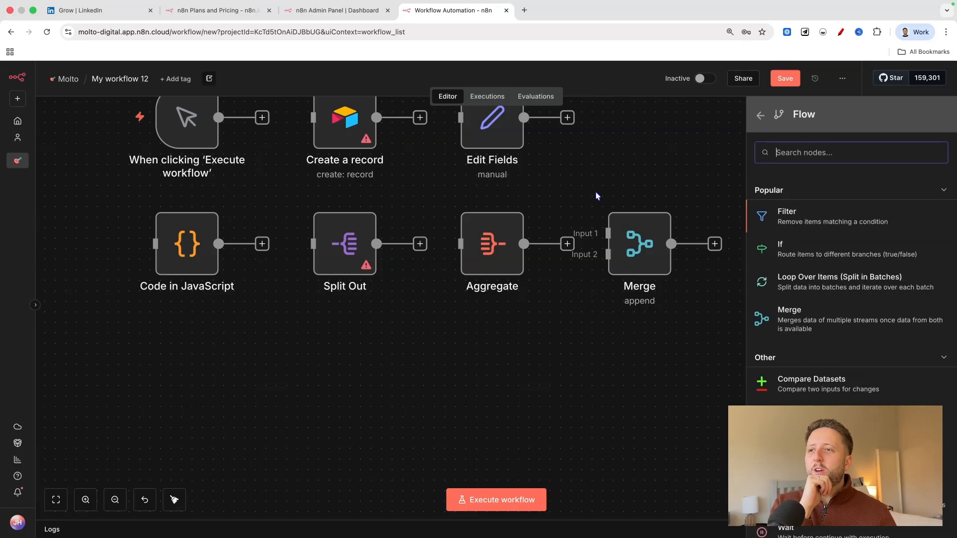
# Move Split Out closer to the Code node and Aggregate closer to Split Out, widening the gap before Merge.
pyautogui.moveTo(344, 244); pyautogui.dragTo(324, 243)
pyautogui.moveTo(492, 244); pyautogui.dragTo(481, 244)
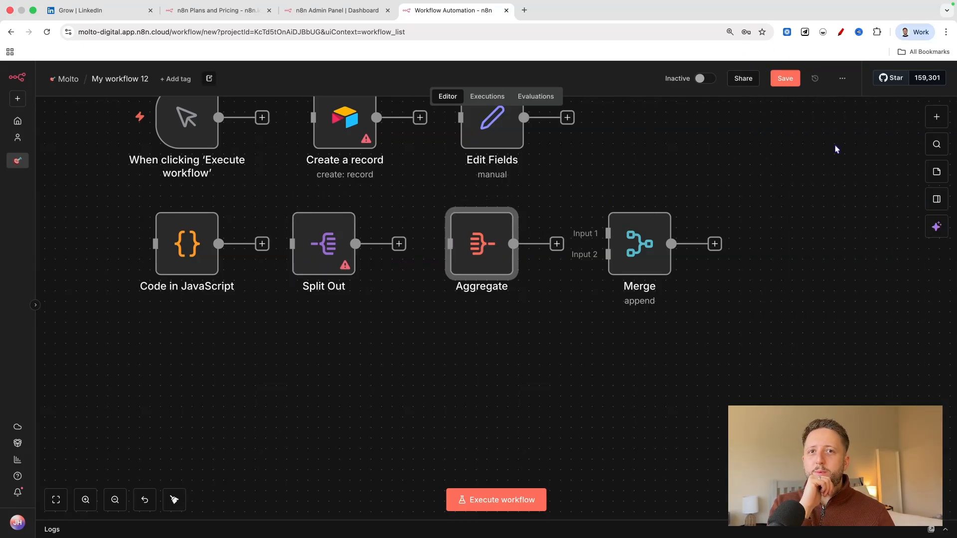
pyautogui.click(936, 117)
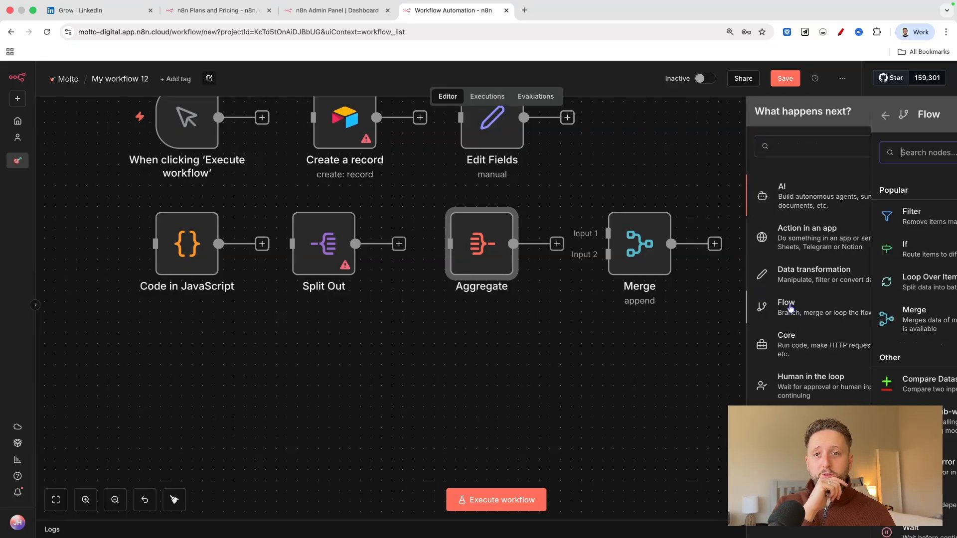
pyautogui.click(790, 308)
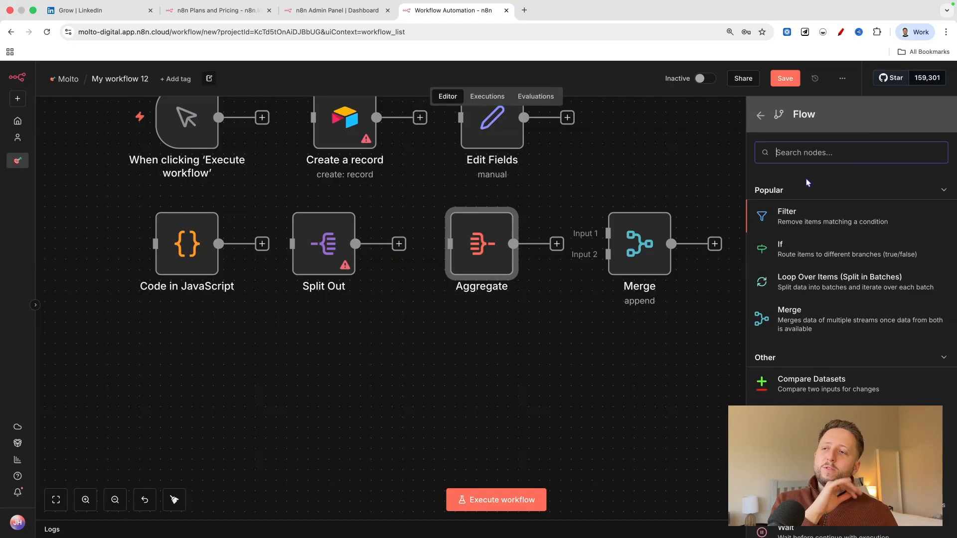
pyautogui.click(490, 252)
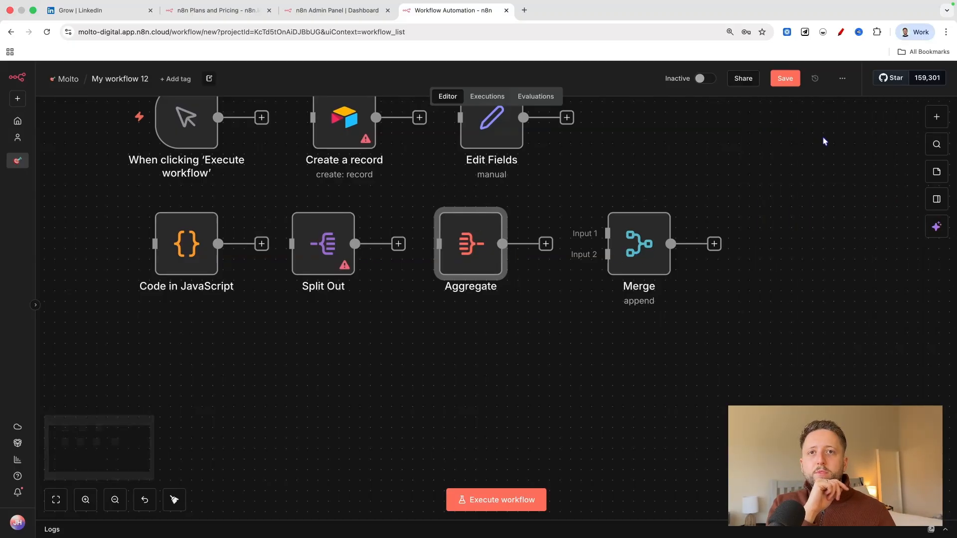
# Add a Loop Over Items (Split in Batches) node from the Flow category's Popular group and return to the canvas.
pyautogui.click(936, 116)
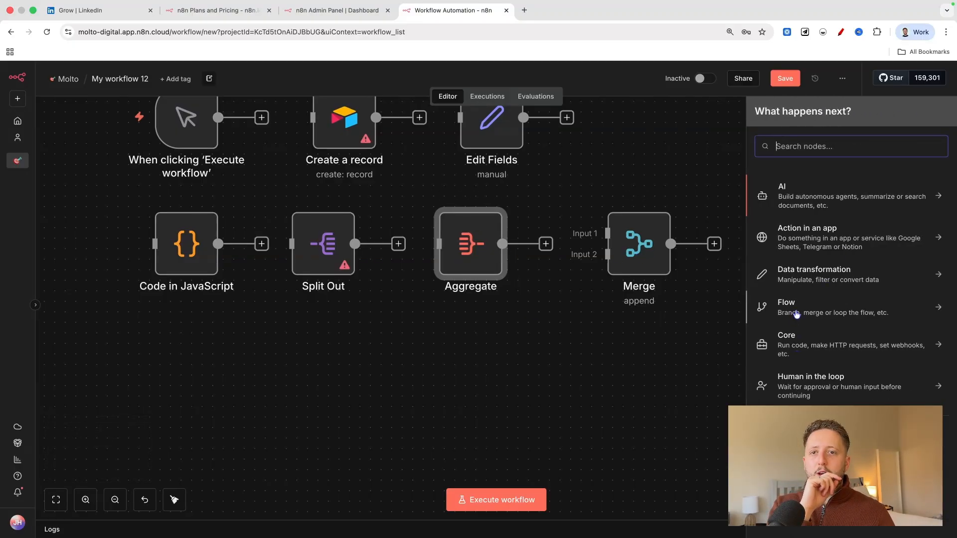
pyautogui.click(797, 313)
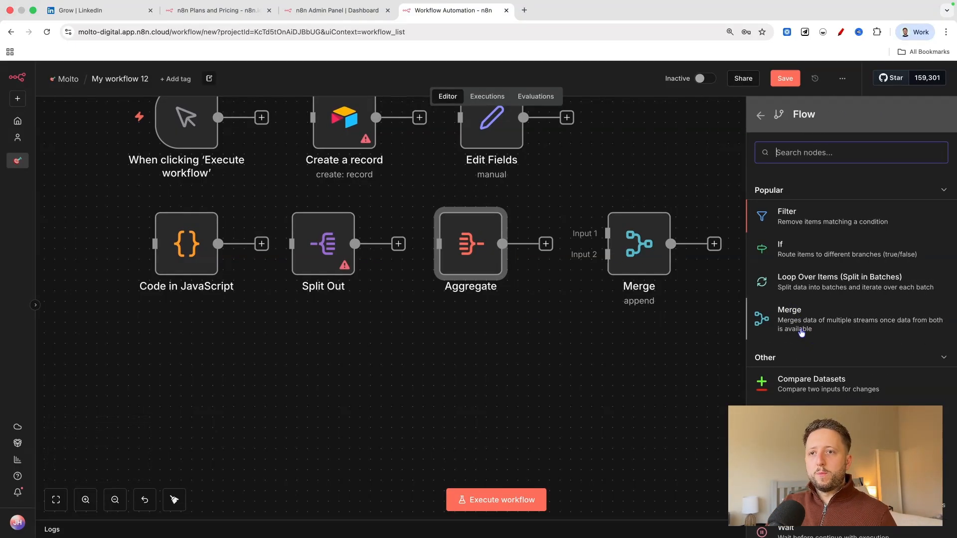
pyautogui.click(792, 287)
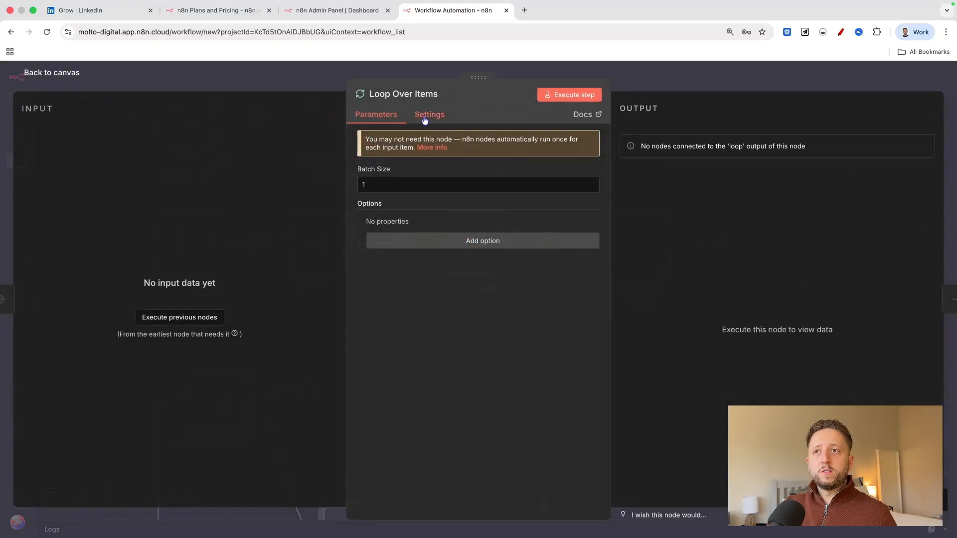
pyautogui.click(20, 78)
# Add an If node from the Flow category's Popular group and return to the canvas.
pyautogui.click(940, 119)
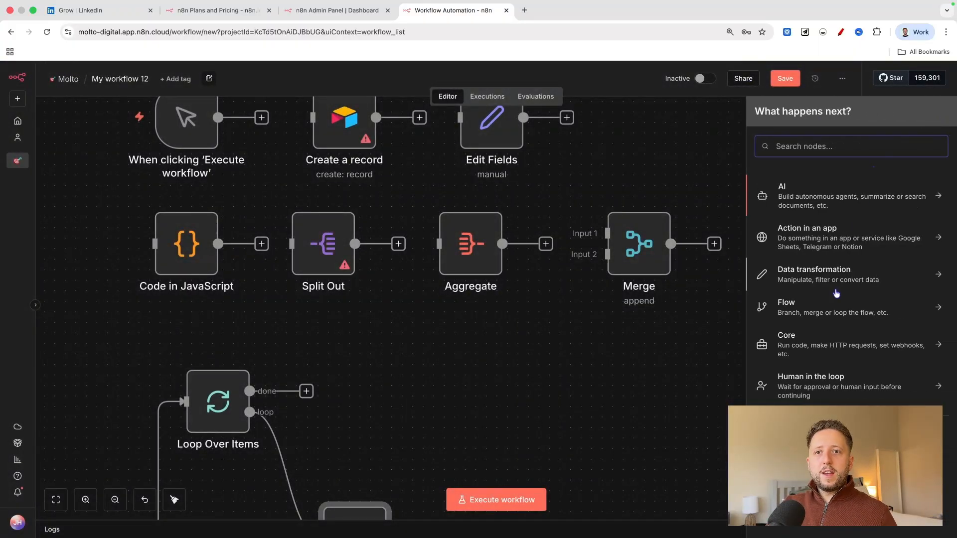
pyautogui.click(813, 308)
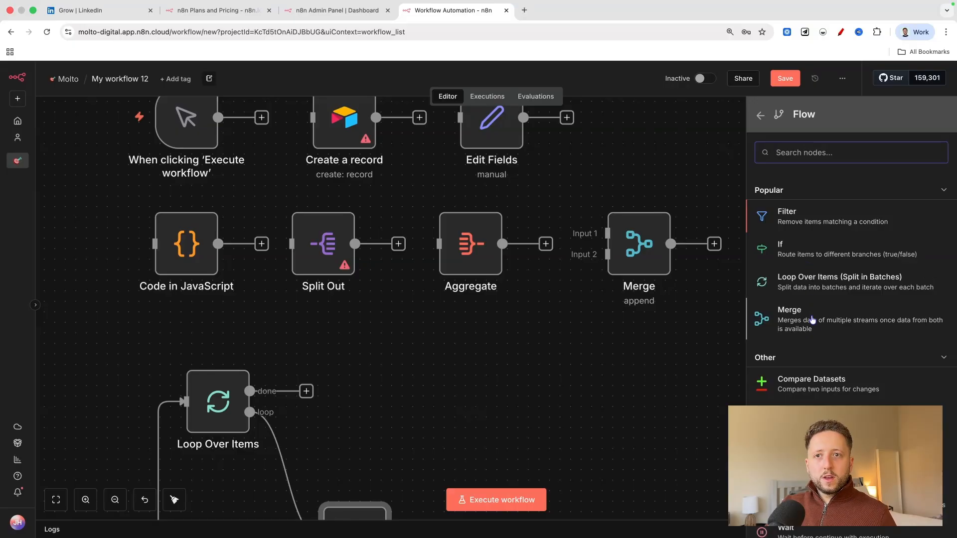
pyautogui.click(806, 249)
pyautogui.click(66, 80)
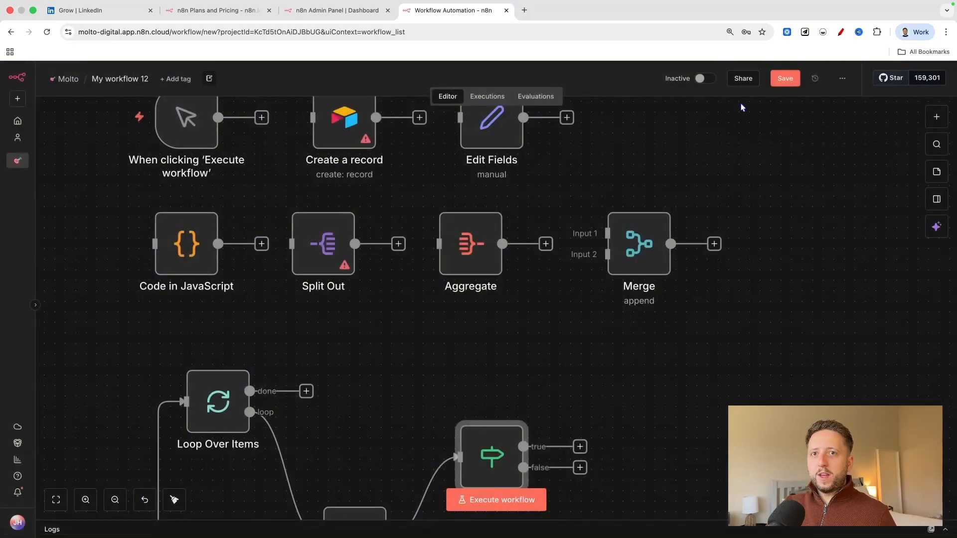
# Add a Wait node from the Other group of the Flow category.
pyautogui.click(941, 114)
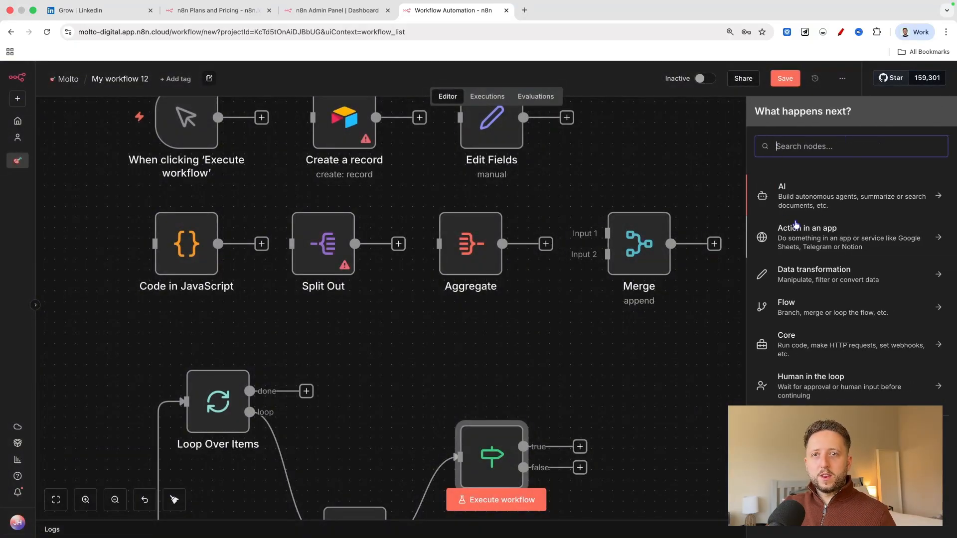
pyautogui.click(792, 310)
pyautogui.scroll(-1, 818, 326)
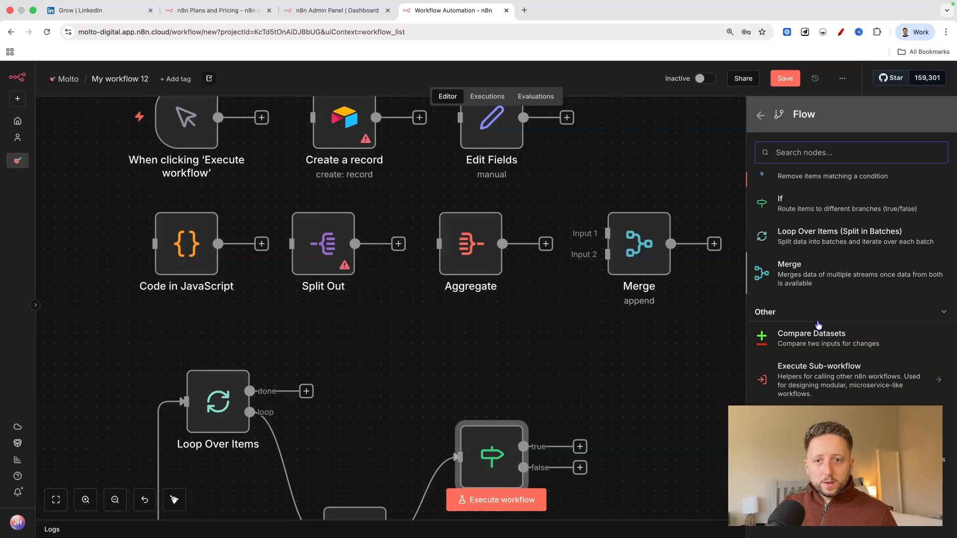
pyautogui.click(817, 486)
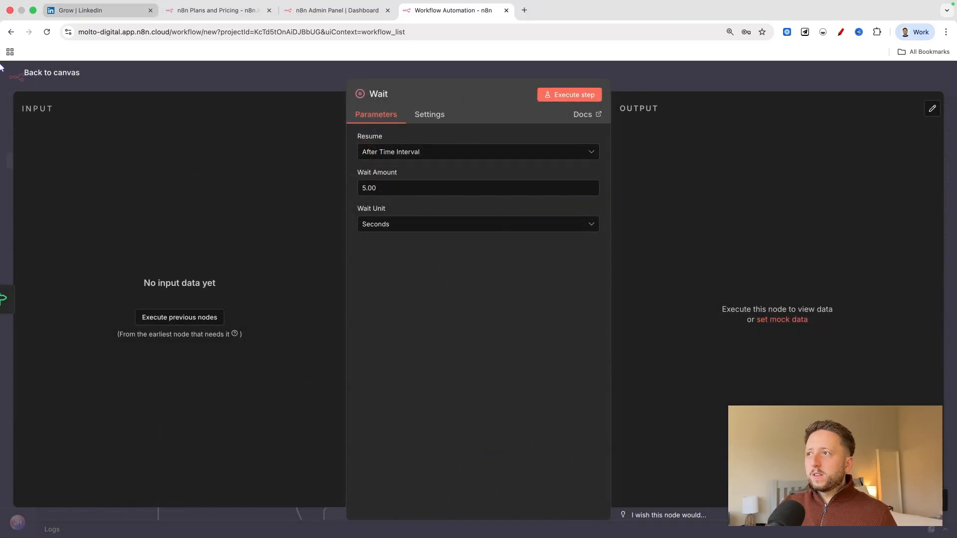
# Return to the canvas from the Wait settings and look over the Flow category's nodes without adding one.
pyautogui.press('Escape')
pyautogui.click(937, 120)
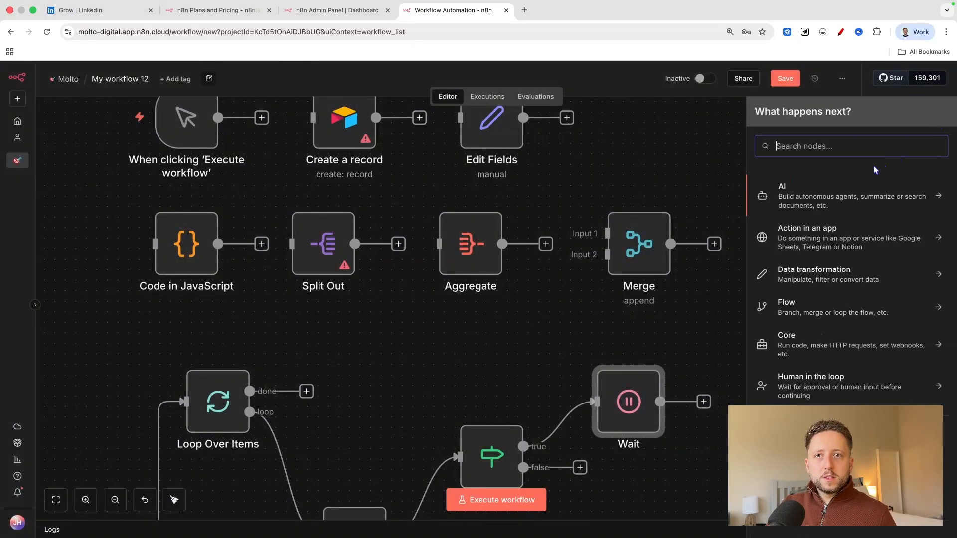
pyautogui.click(814, 309)
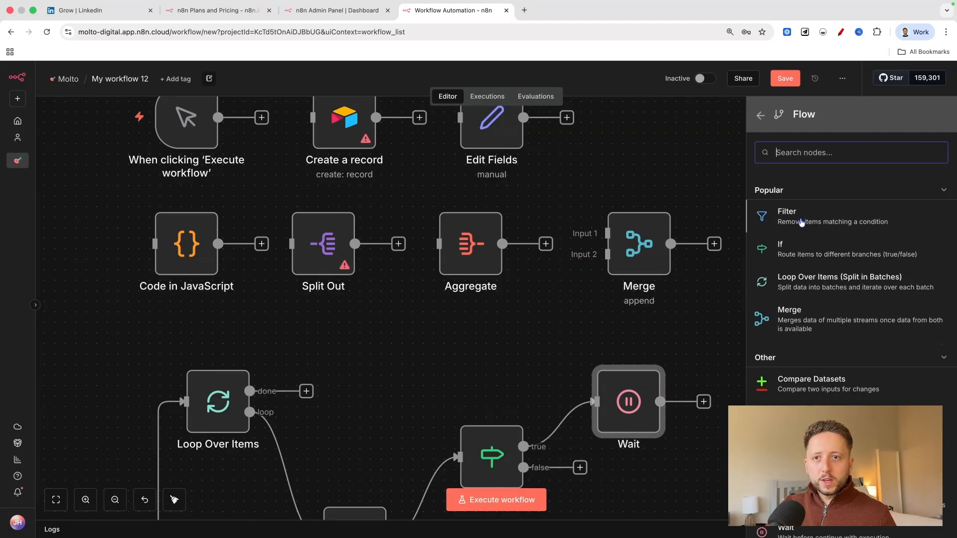
pyautogui.click(636, 113)
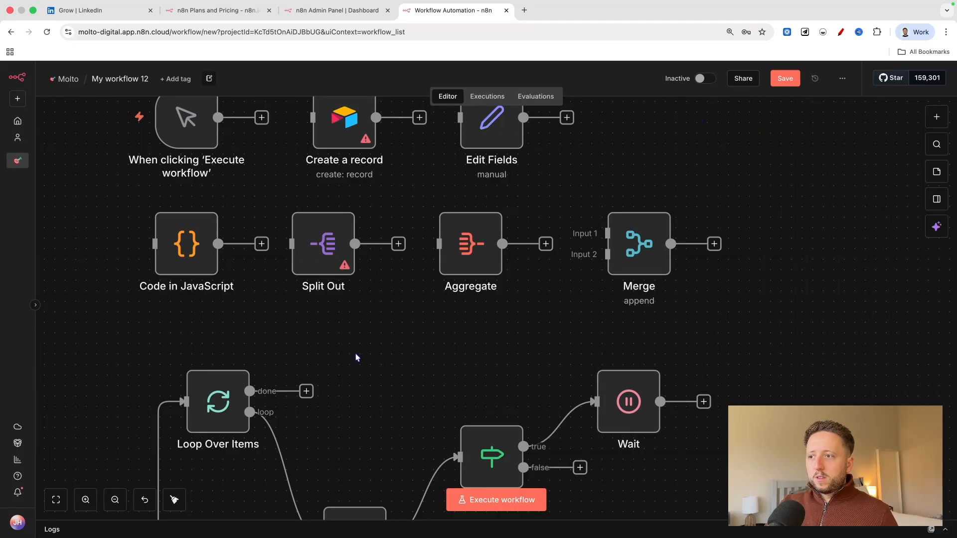
# Delete the Replace Me placeholder node between Loop Over Items and If.
pyautogui.scroll(-4, 354, 357)
pyautogui.moveTo(338, 424); pyautogui.dragTo(348, 333)
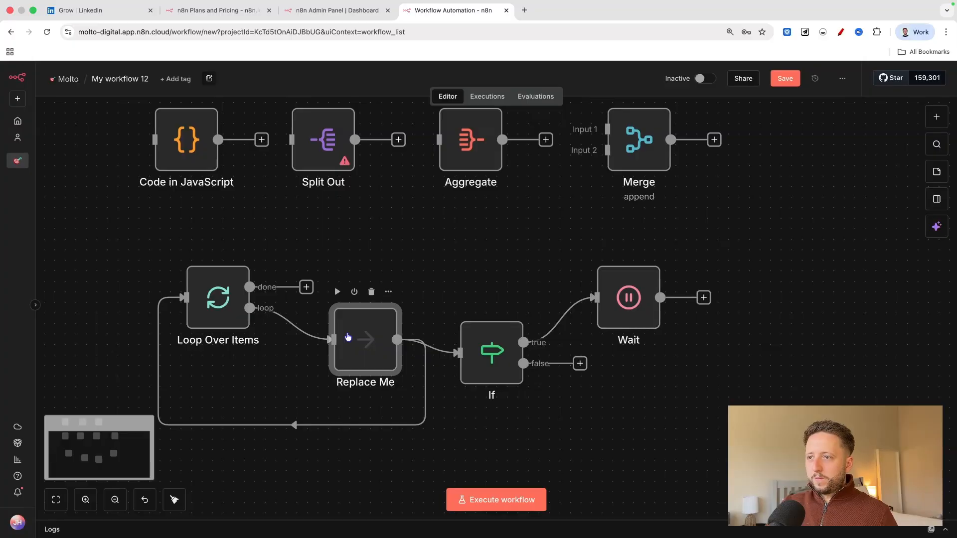
pyautogui.press('Delete')
# Move Loop Over Items up below the Code node and delete its loop output's connections to If and back to itself.
pyautogui.moveTo(218, 297); pyautogui.dragTo(176, 265)
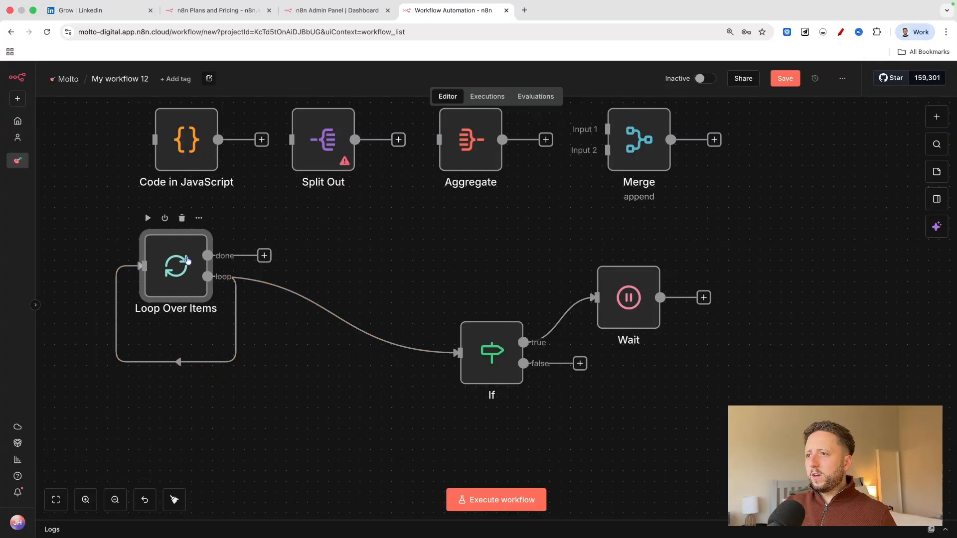
pyautogui.click(345, 314)
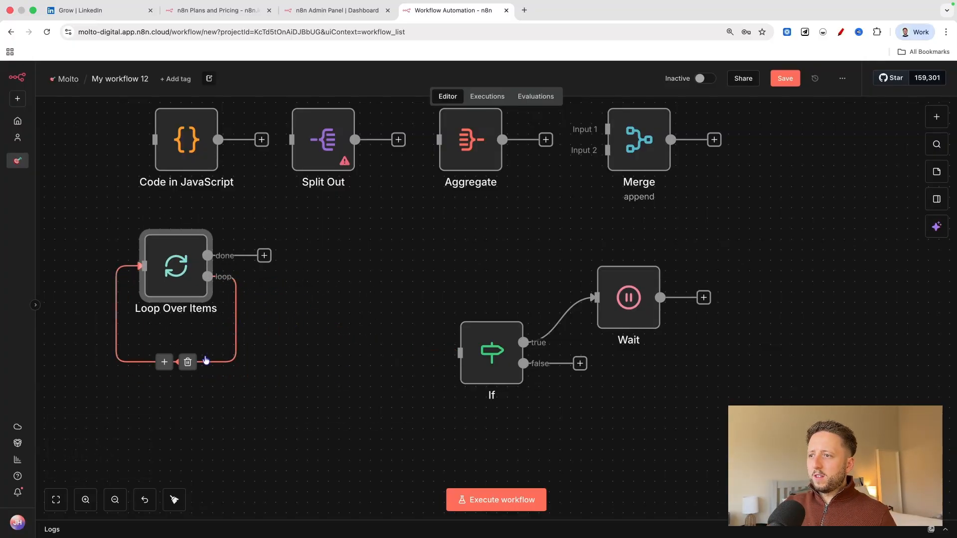
pyautogui.click(188, 361)
# Line up Loop Over Items, If and Wait in one row below the data transformation nodes and delete the connection from If to Wait.
pyautogui.moveTo(490, 359); pyautogui.dragTo(364, 262)
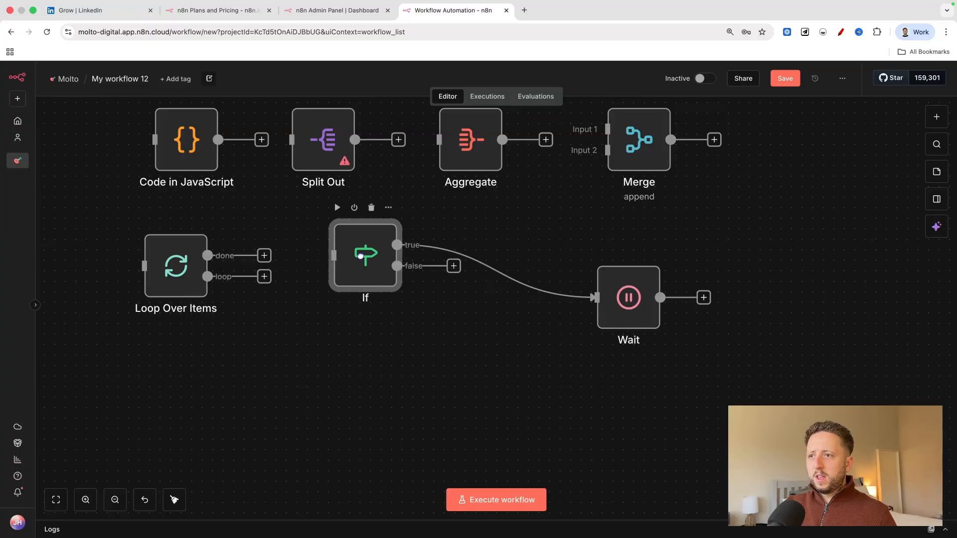
pyautogui.moveTo(626, 298); pyautogui.dragTo(565, 256)
pyautogui.click(477, 252)
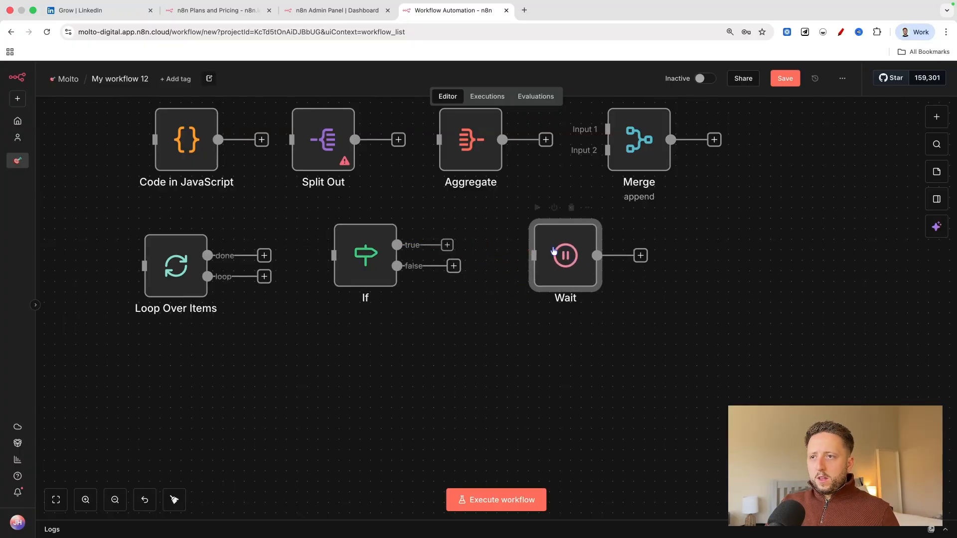
pyautogui.moveTo(175, 263); pyautogui.dragTo(185, 253)
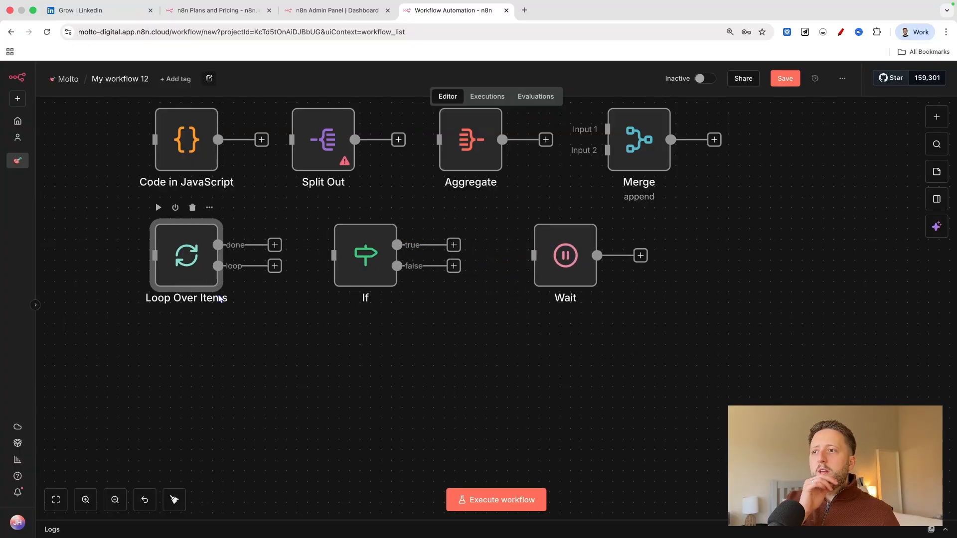
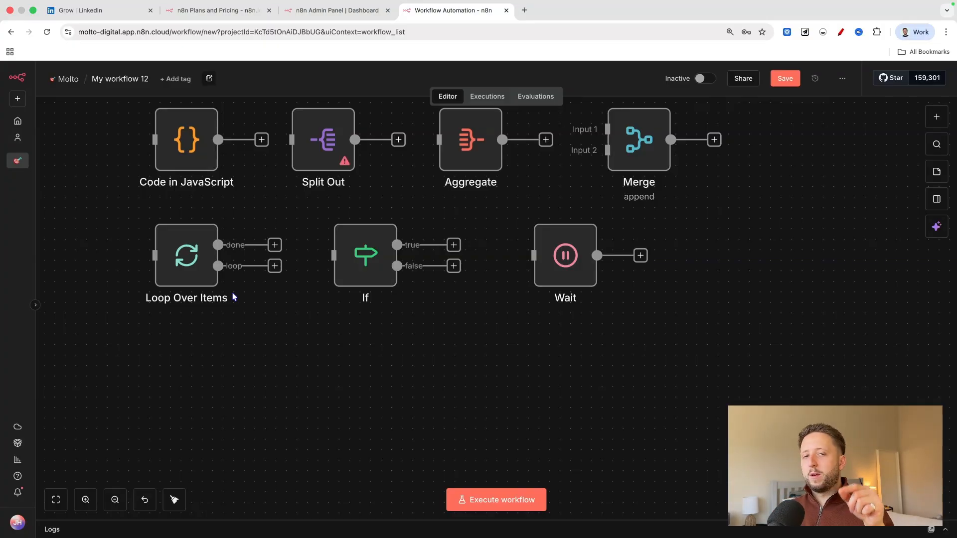
# Move the Wait node closer to If and check the wait unit options in its settings without changing them.
pyautogui.click(556, 259)
pyautogui.moveTo(556, 259); pyautogui.dragTo(524, 258)
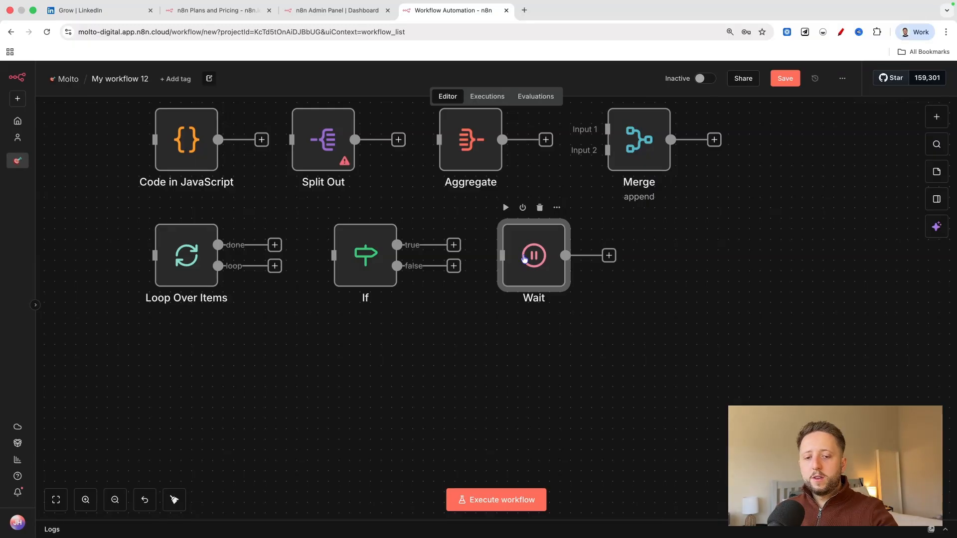
pyautogui.doubleClick(524, 257)
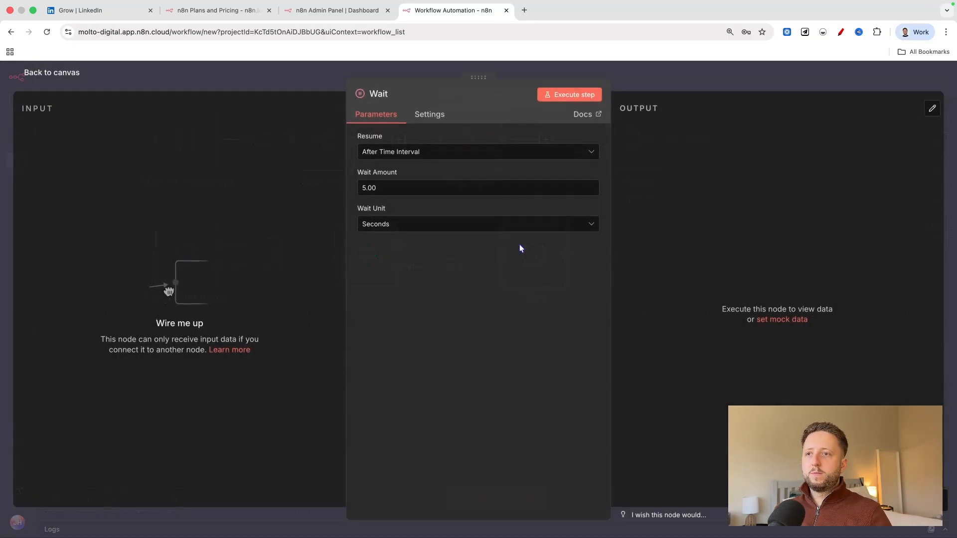
pyautogui.click(413, 223)
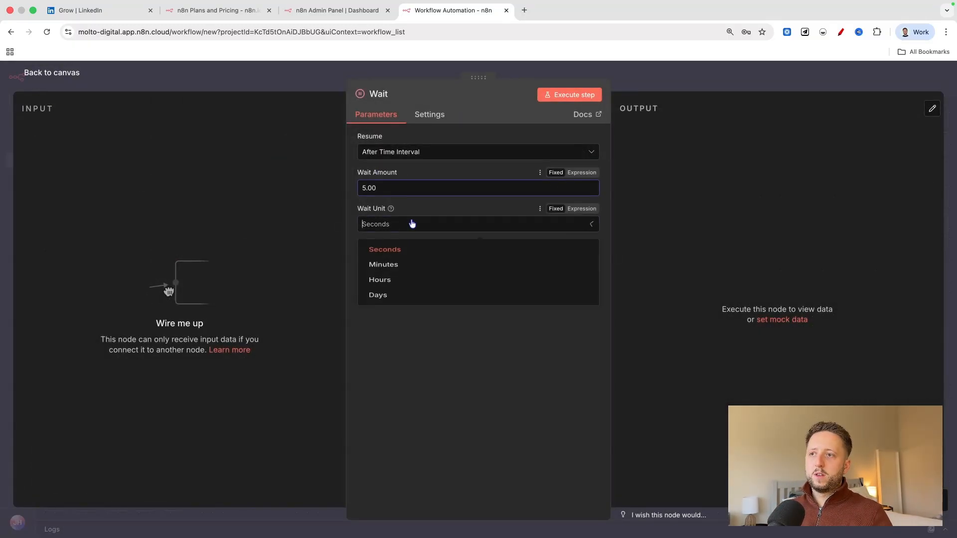
pyautogui.click(404, 334)
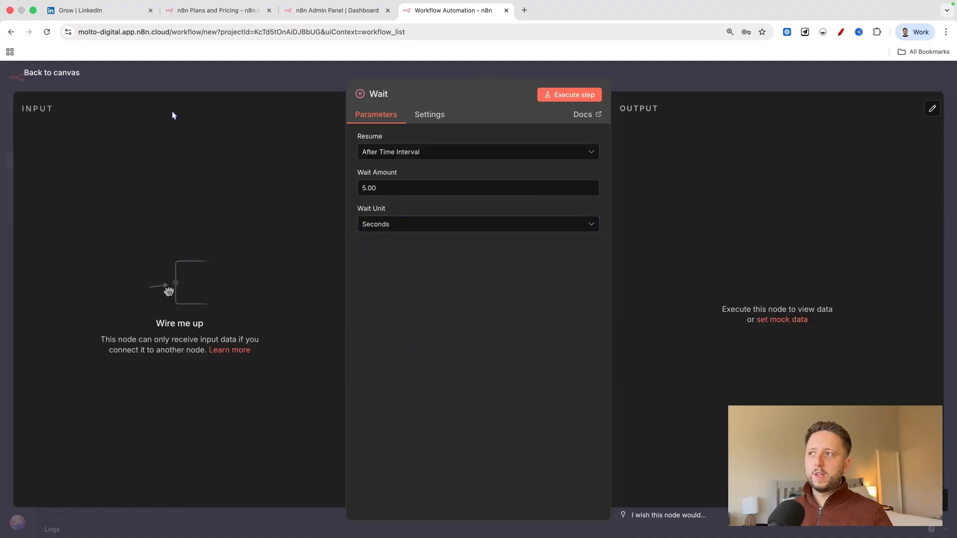
pyautogui.click(54, 76)
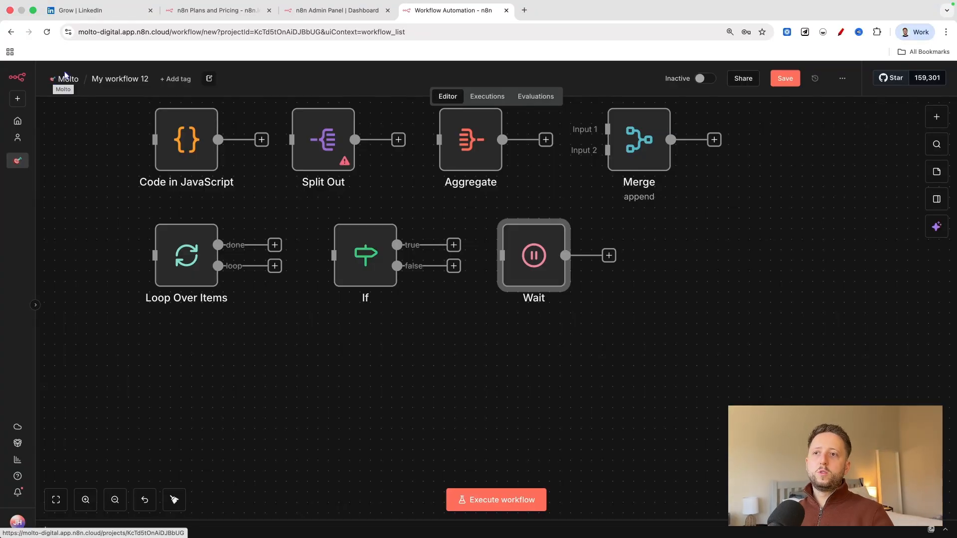
# Reopen the Wait node's settings for another look and return to the canvas.
pyautogui.press('Return')
pyautogui.click(65, 71)
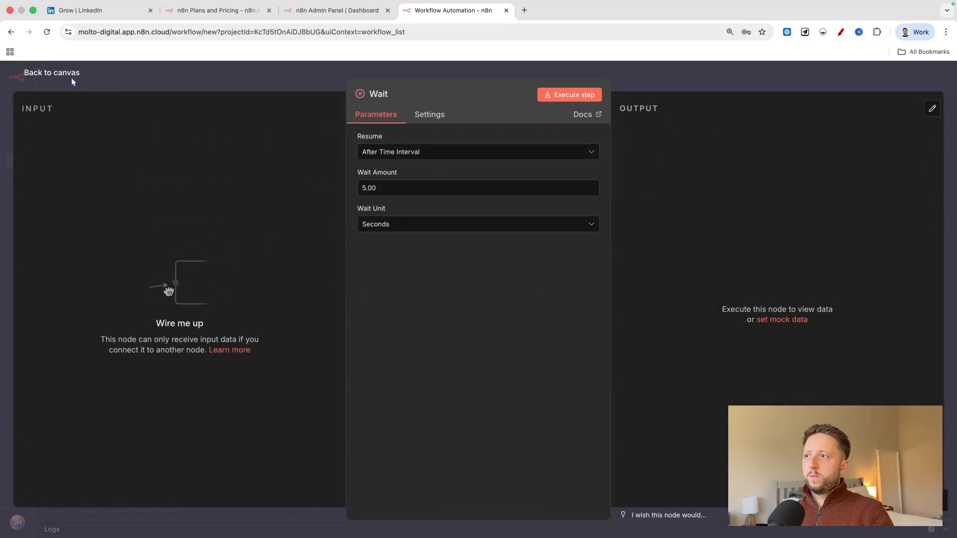
pyautogui.click(65, 72)
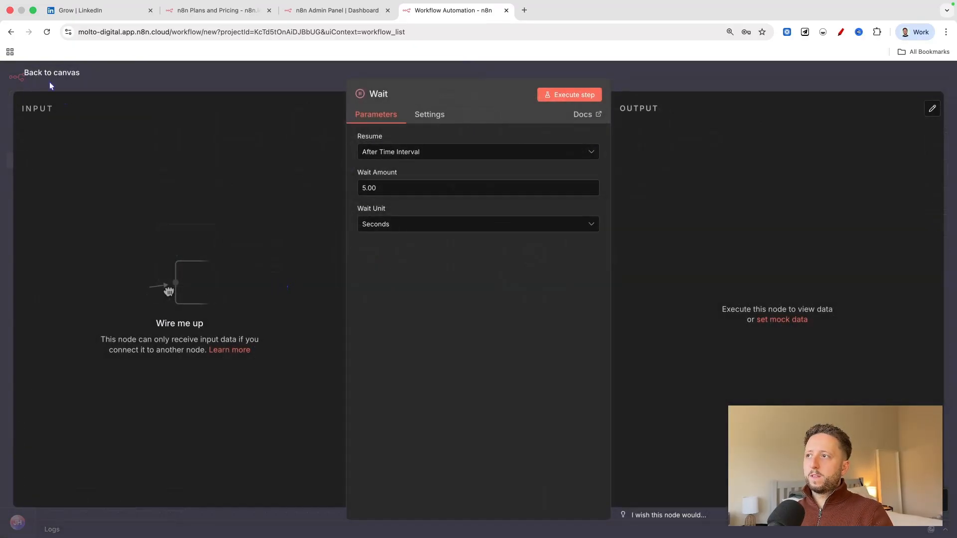
pyautogui.click(40, 73)
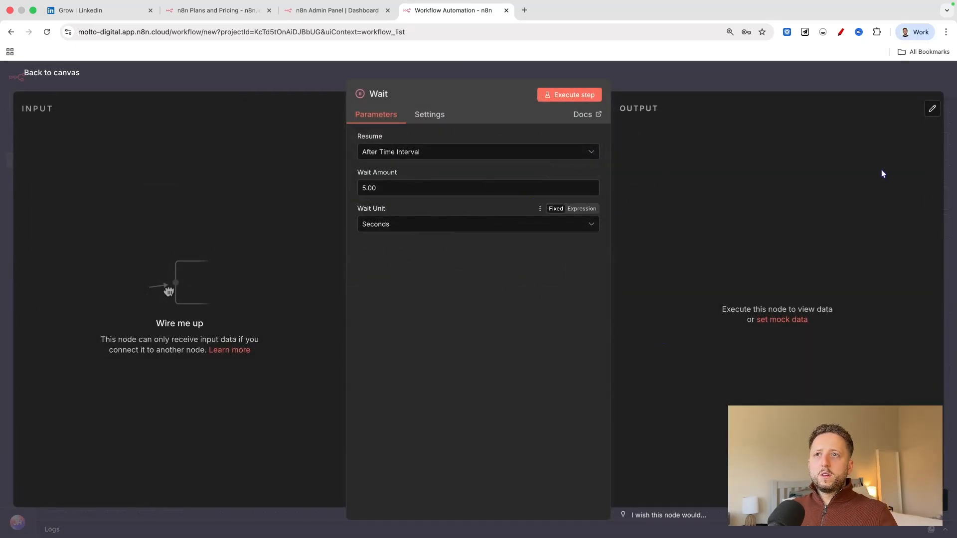
pyautogui.click(680, 79)
# Move Loop Over Items to the end of the row after Wait and delete the connection made between them.
pyautogui.moveTo(210, 274); pyautogui.dragTo(726, 267)
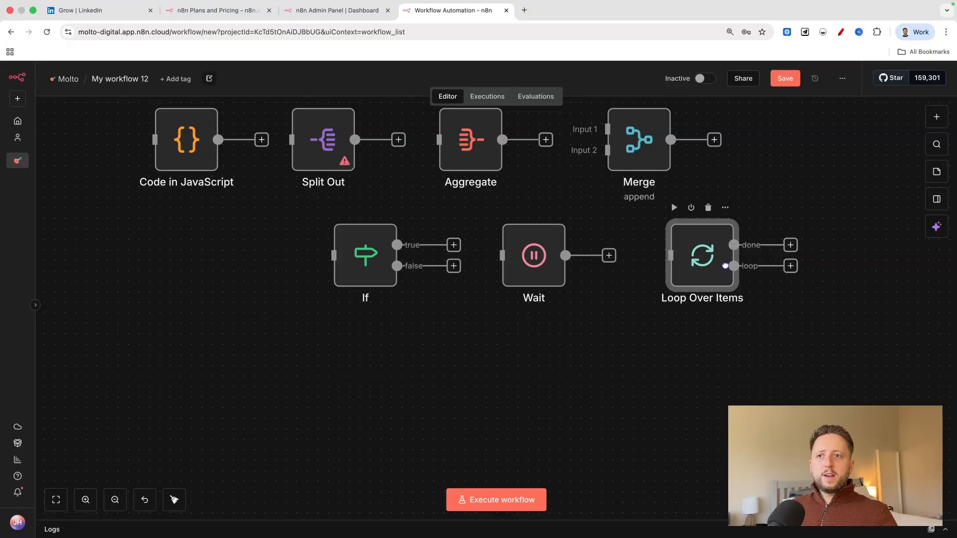
pyautogui.moveTo(608, 255); pyautogui.dragTo(642, 277)
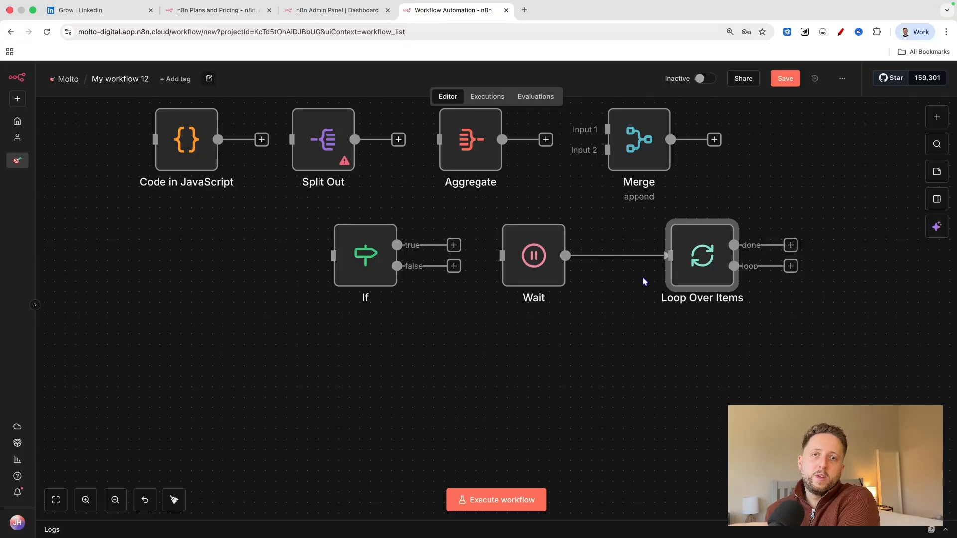
pyautogui.click(626, 255)
# Add a Filter node from the Flow category and return to the canvas.
pyautogui.click(608, 255)
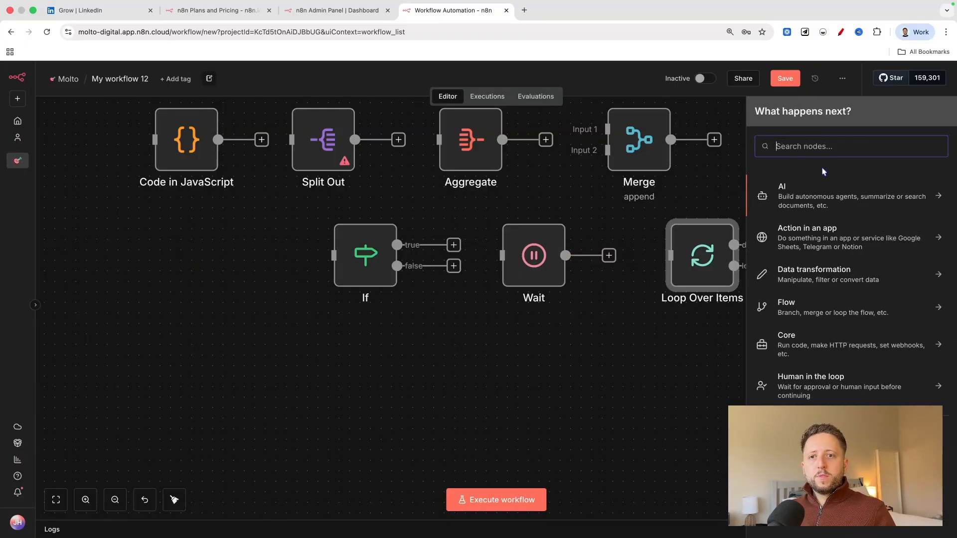
pyautogui.click(803, 315)
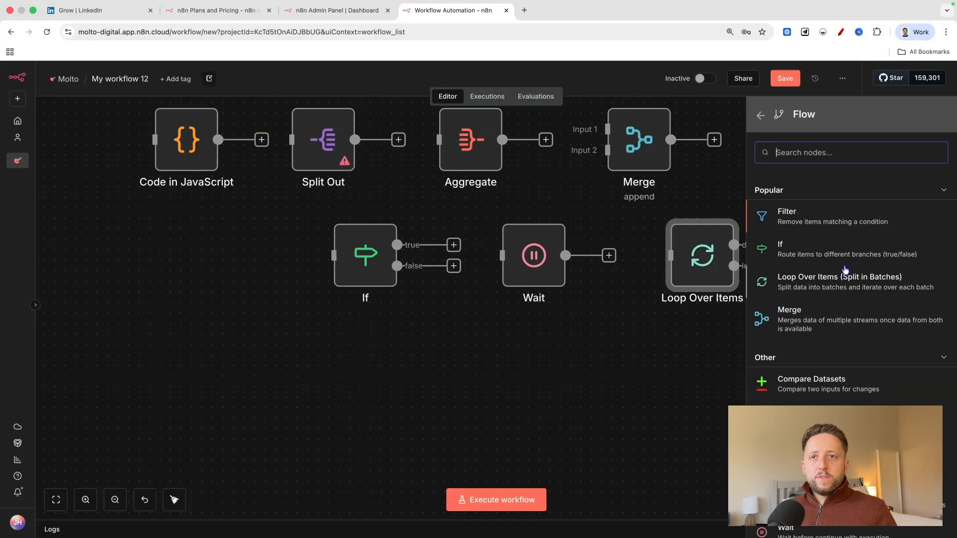
pyautogui.scroll(-2, 848, 277)
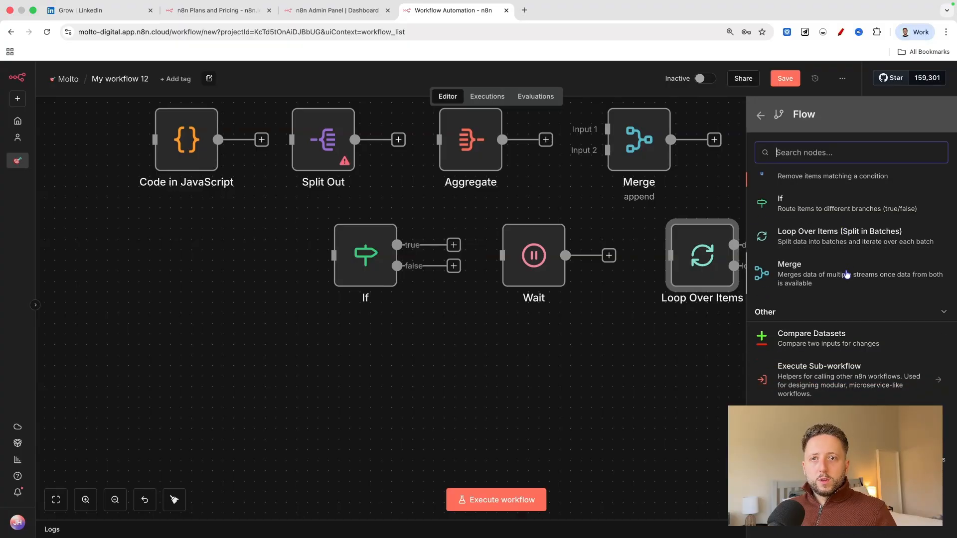
pyautogui.scroll(2, 846, 274)
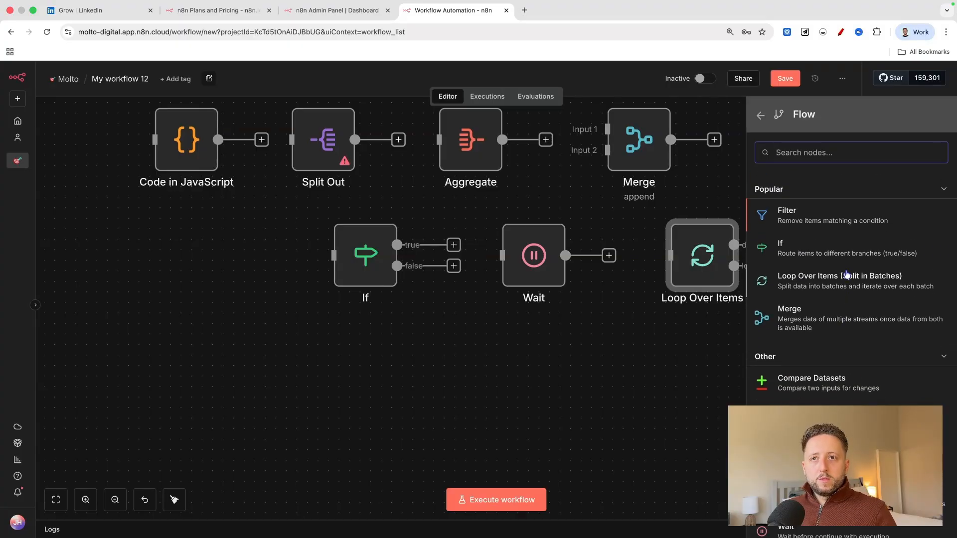
pyautogui.click(819, 219)
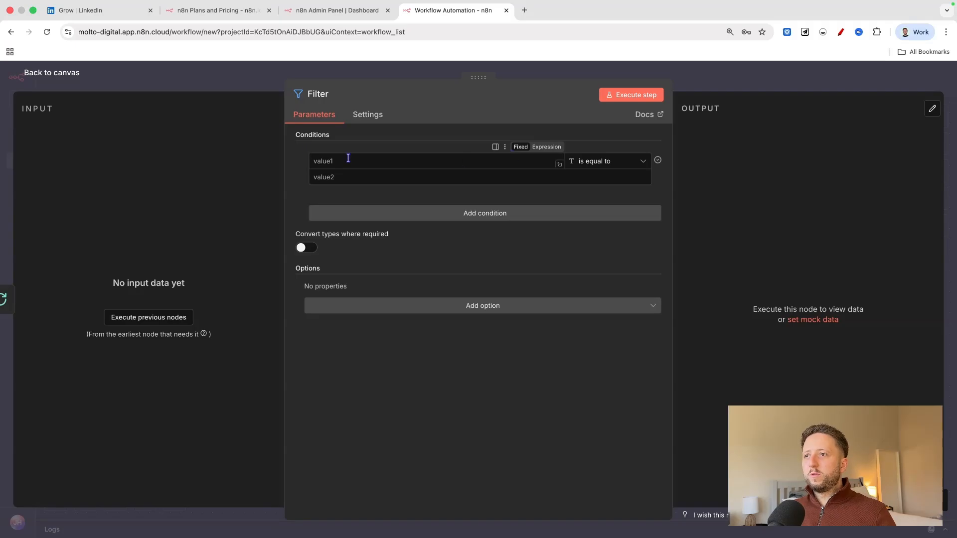
pyautogui.click(43, 76)
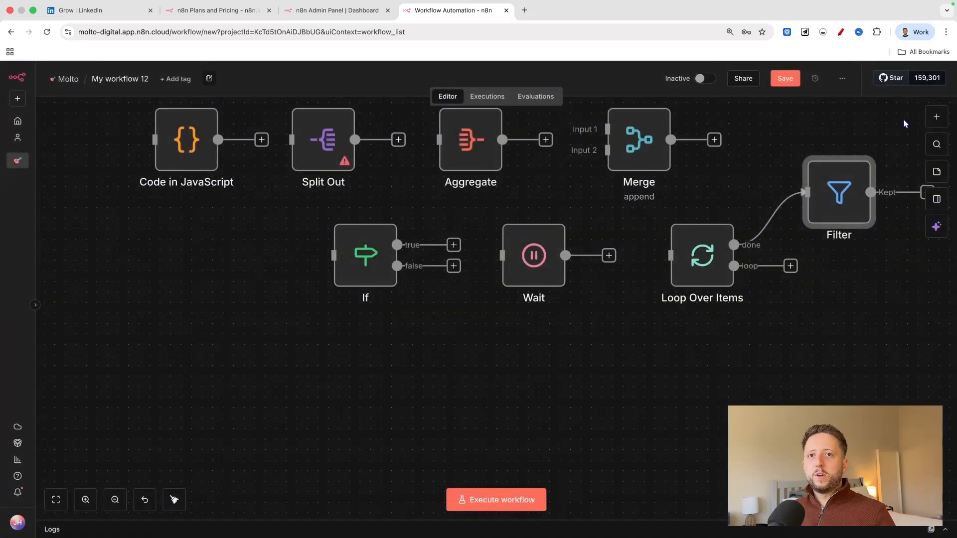
# Look over the Flow category again and close the node list without adding anything.
pyautogui.click(933, 117)
pyautogui.click(817, 307)
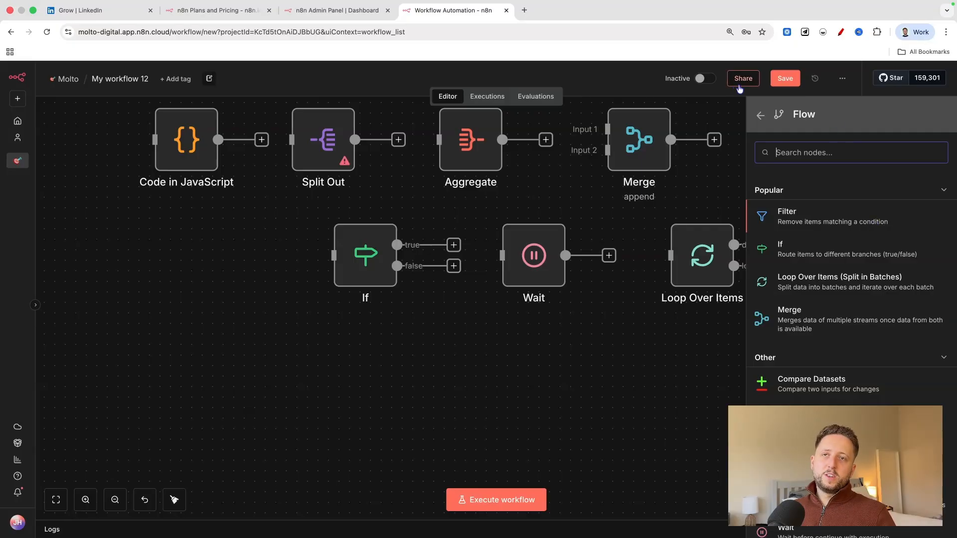
pyautogui.click(760, 115)
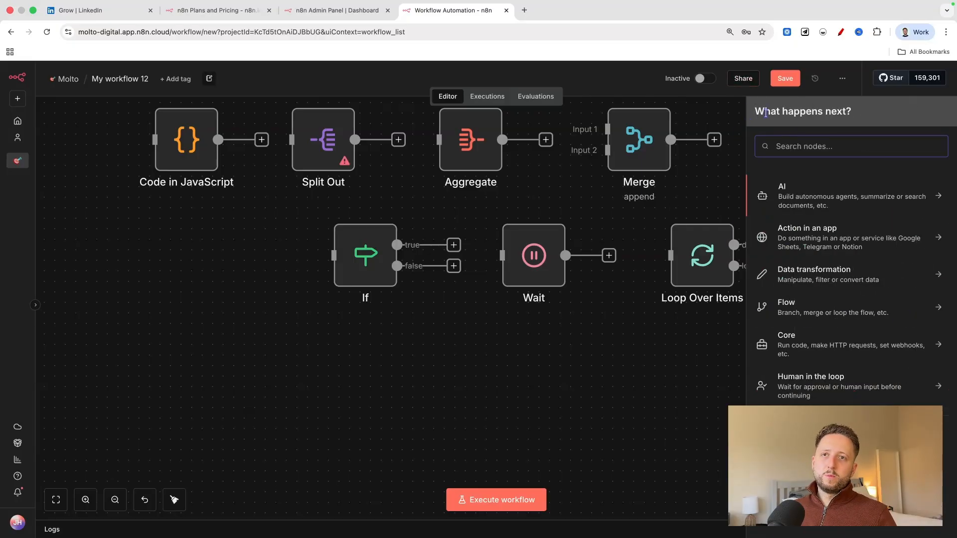
pyautogui.click(730, 170)
# Delete the connection from Loop Over Items to Filter and arrange the row as If, Filter, Wait and Loop Over Items.
pyautogui.click(782, 218)
pyautogui.moveTo(712, 258); pyautogui.dragTo(692, 259)
pyautogui.moveTo(822, 219); pyautogui.dragTo(812, 219)
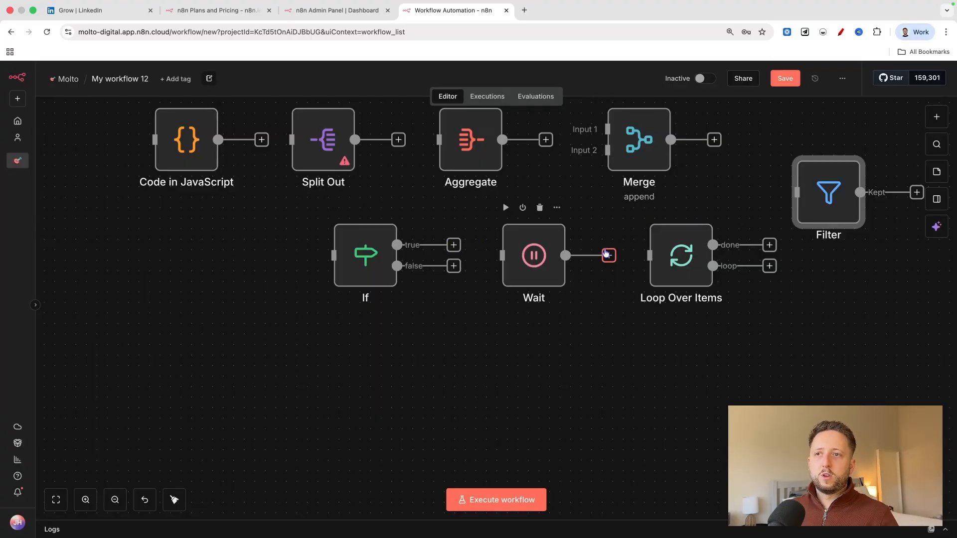
pyautogui.moveTo(364, 257); pyautogui.dragTo(186, 257)
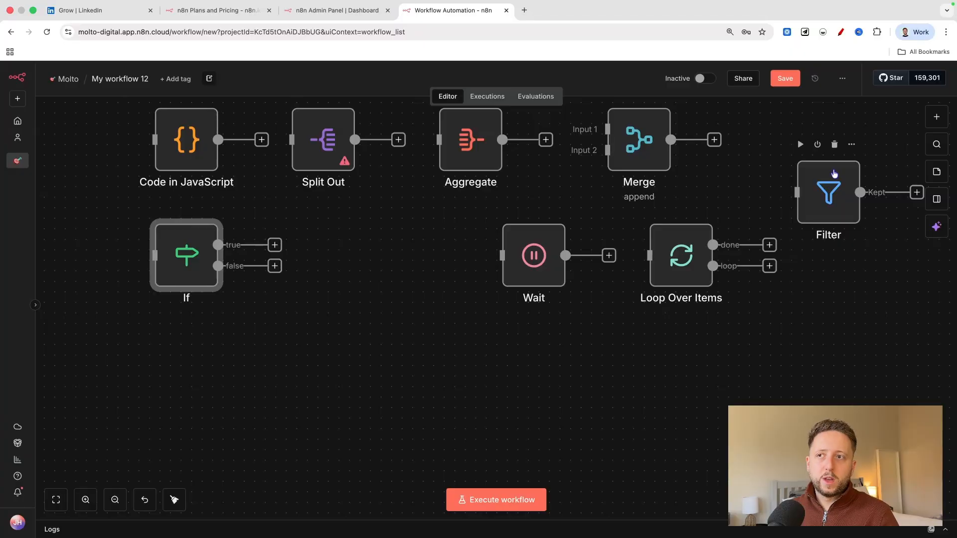
pyautogui.moveTo(815, 209); pyautogui.dragTo(362, 273)
# Add an HTTP Request node from the Core category, disconnect it from Filter and place it below If.
pyautogui.click(936, 116)
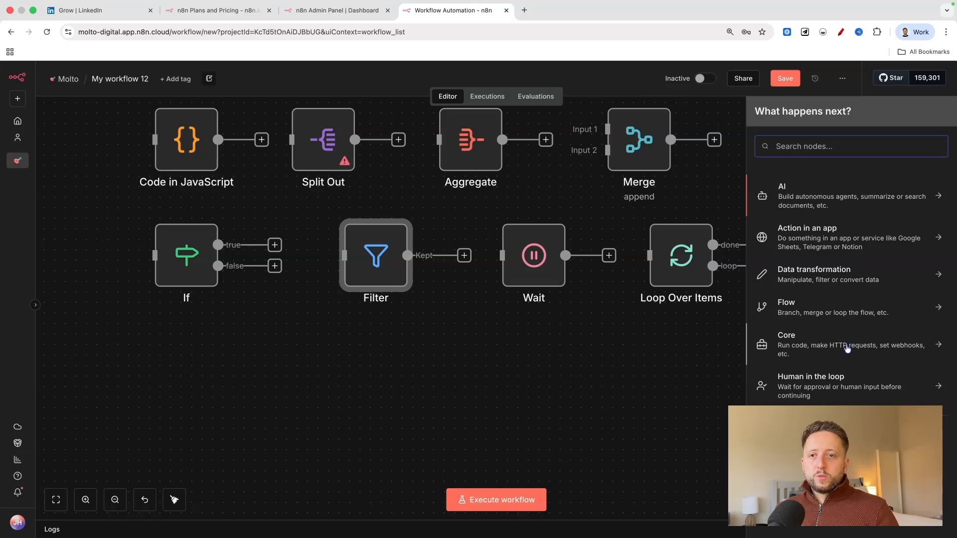
pyautogui.click(847, 348)
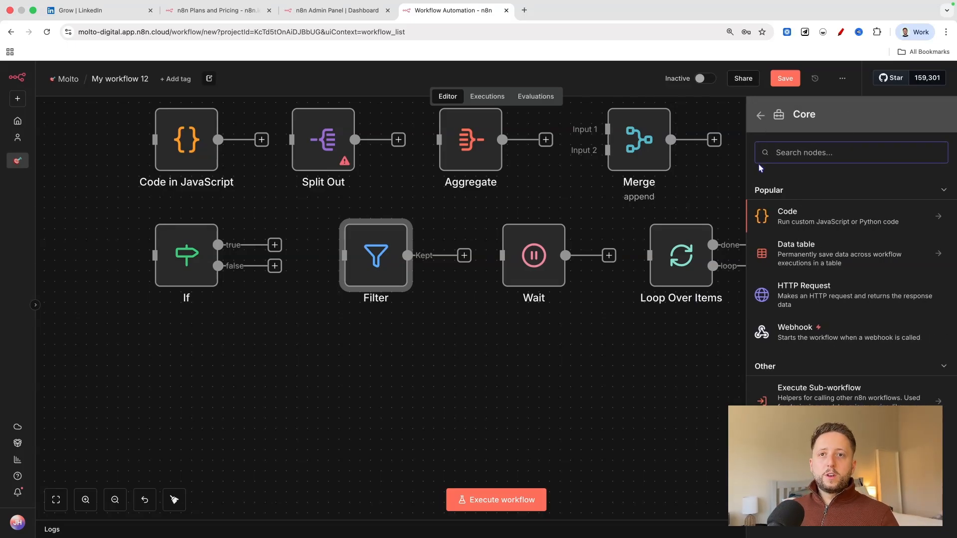
pyautogui.click(813, 299)
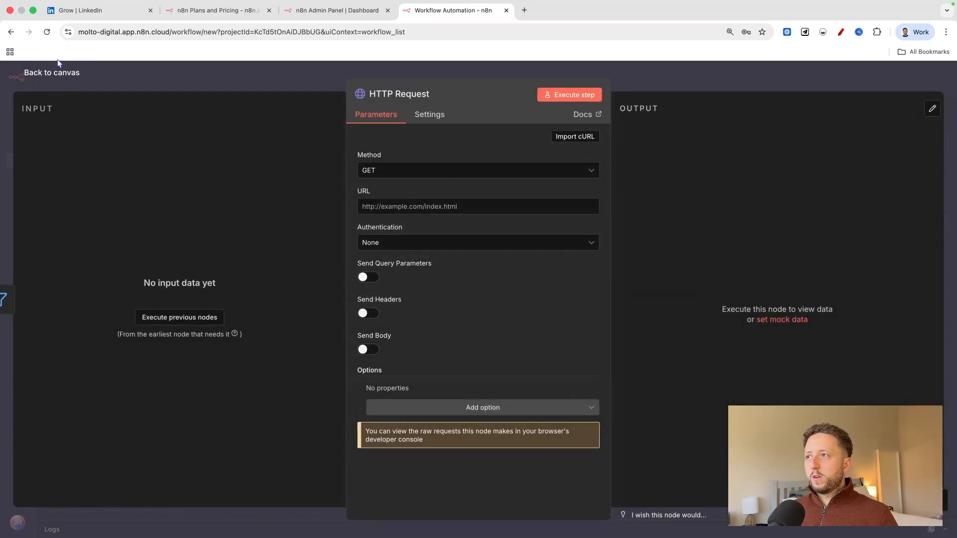
pyautogui.click(58, 63)
pyautogui.click(503, 301)
pyautogui.moveTo(633, 344); pyautogui.dragTo(234, 354)
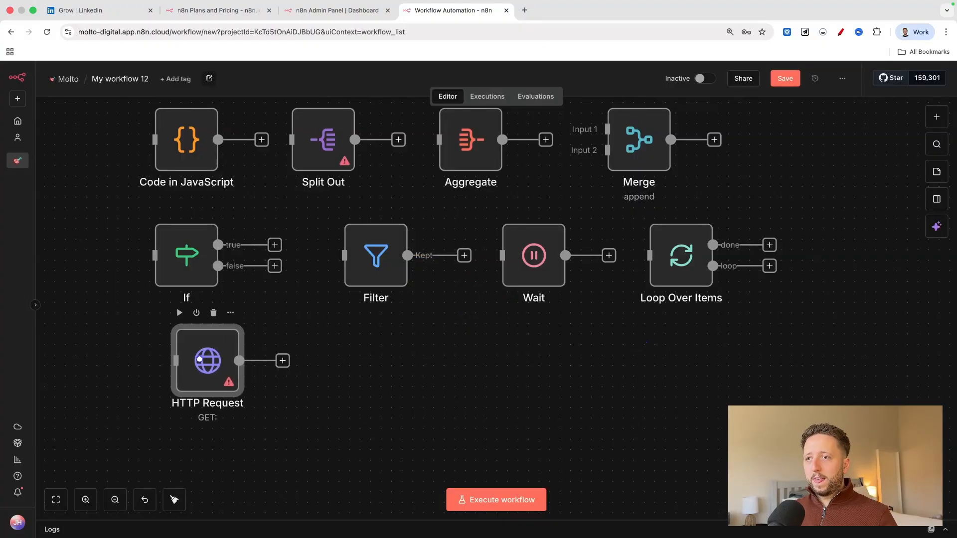
# Add a Webhook node from the Core category beside HTTP Request and return to the canvas.
pyautogui.click(945, 121)
pyautogui.click(800, 334)
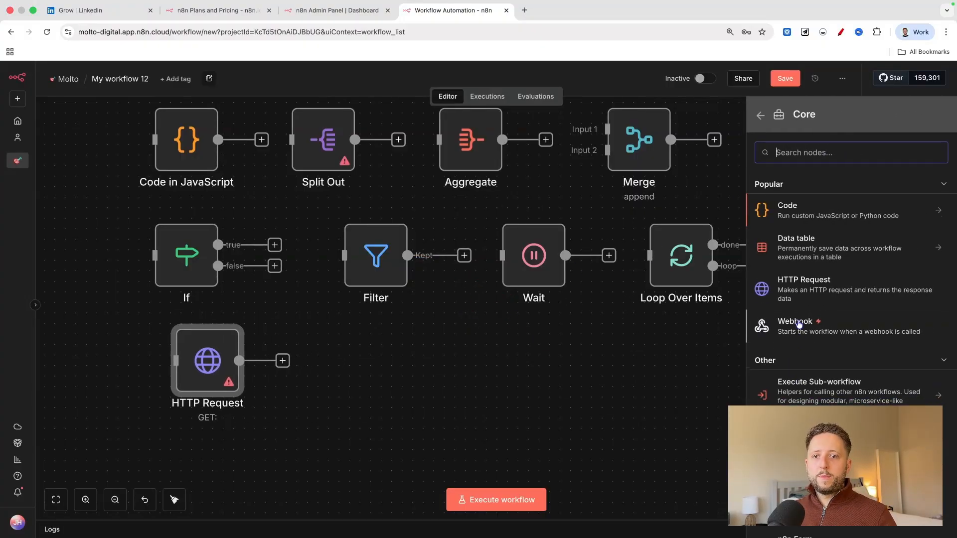
pyautogui.click(799, 324)
pyautogui.press('Escape')
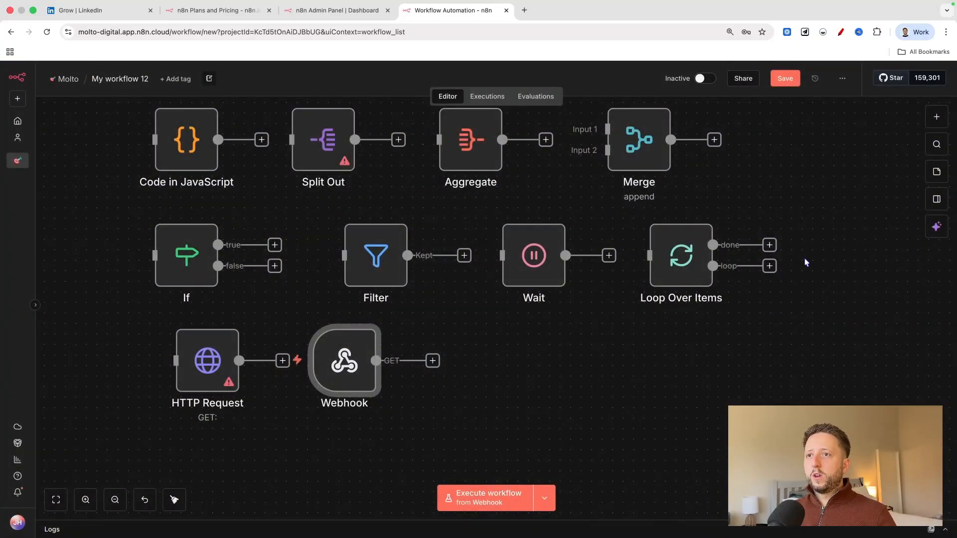
# Add an Execute Workflow node from the Core category's Execute Sub-workflow actions after Webhook, leaving its settings at their defaults.
pyautogui.click(936, 116)
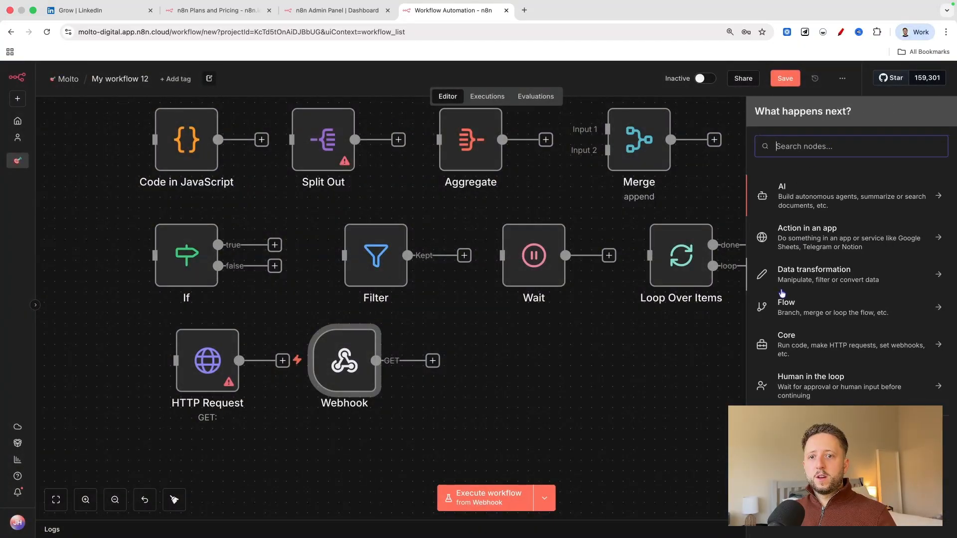
pyautogui.click(815, 350)
pyautogui.scroll(-3, 814, 319)
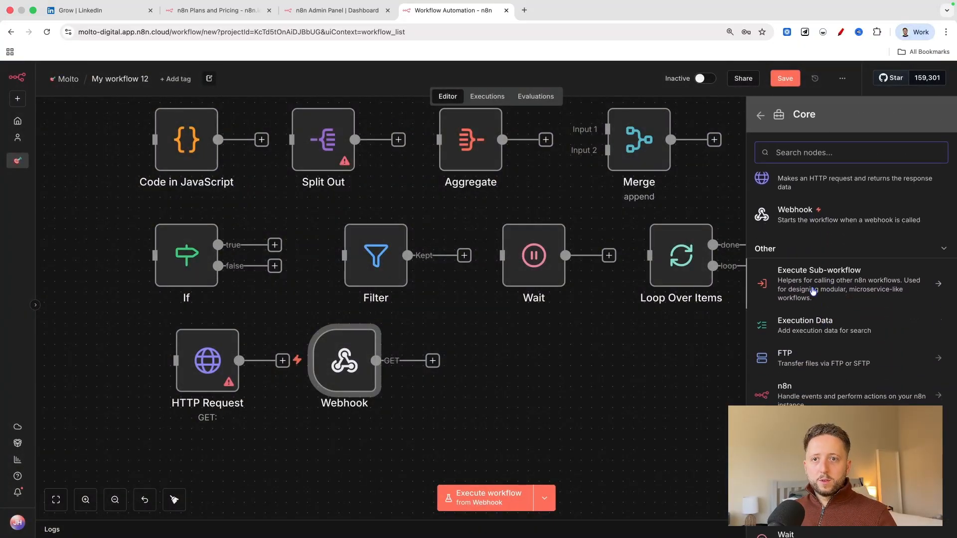
pyautogui.click(813, 290)
pyautogui.click(802, 207)
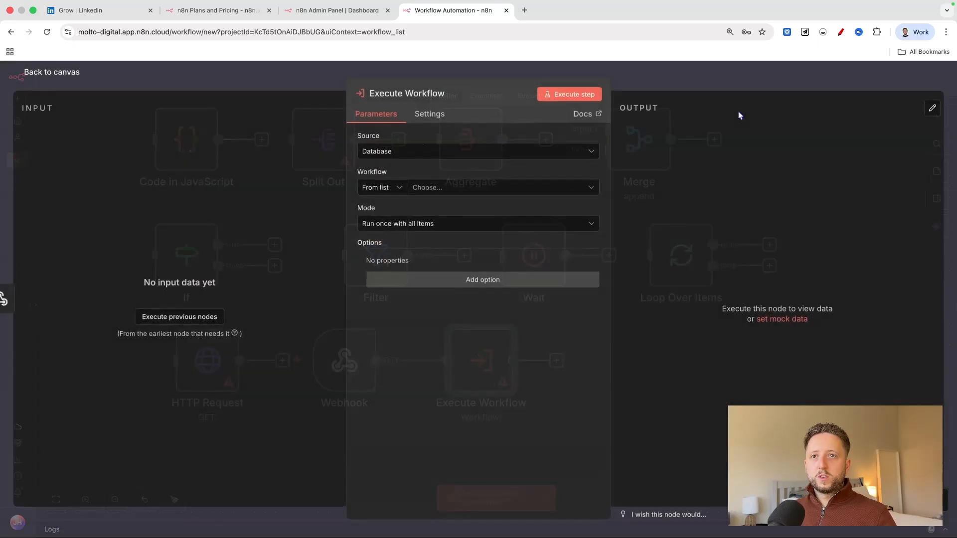
pyautogui.click(59, 71)
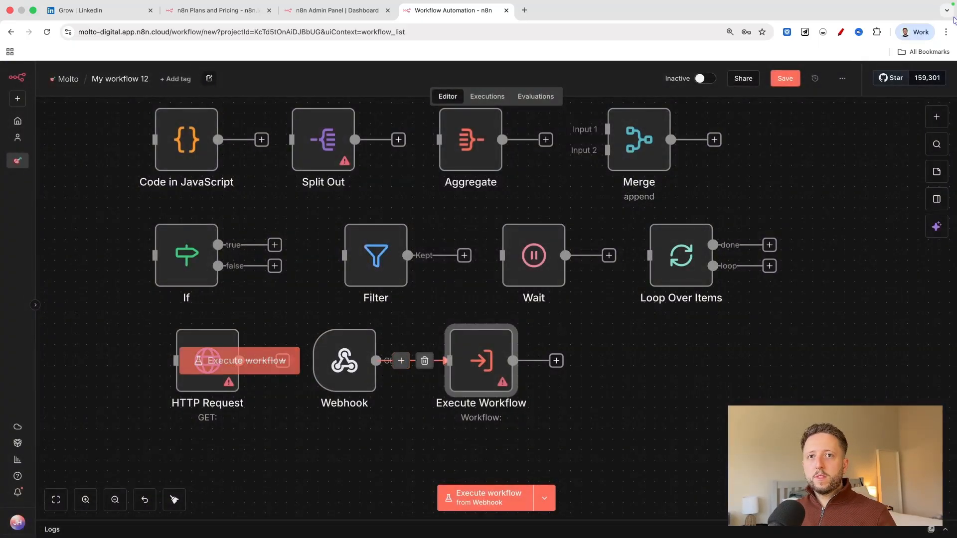
# Add a Respond to Webhook node from the Core category and return to the canvas.
pyautogui.click(936, 116)
pyautogui.click(795, 344)
pyautogui.scroll(-5, 798, 354)
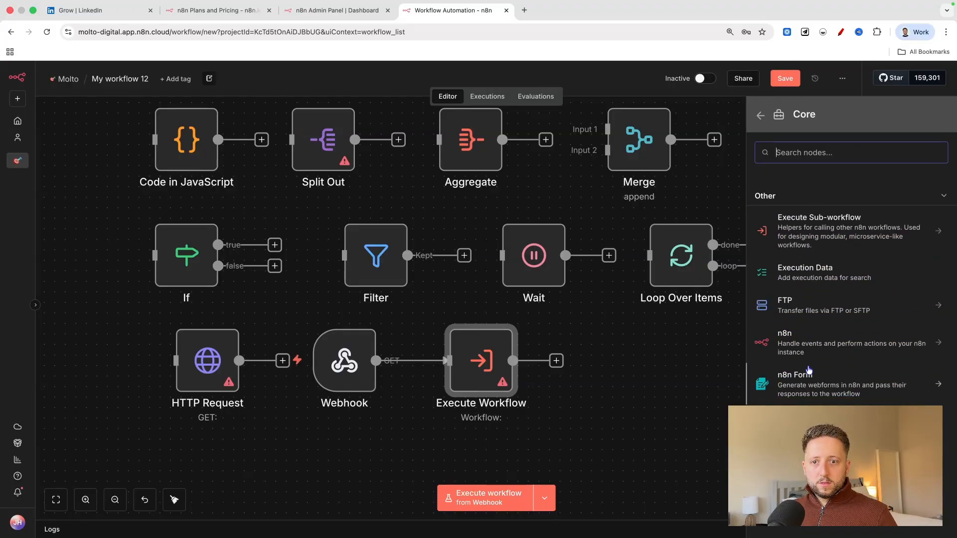
pyautogui.click(811, 421)
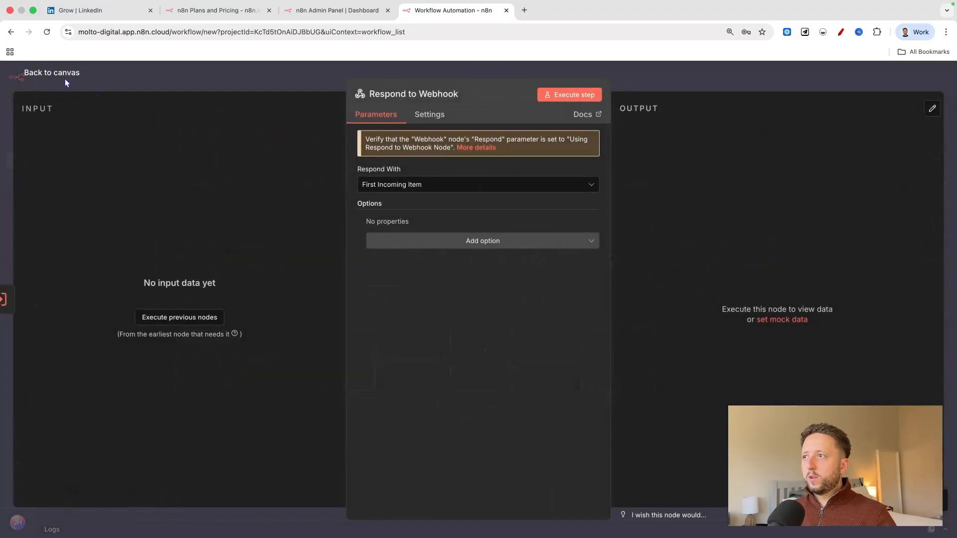
pyautogui.click(71, 83)
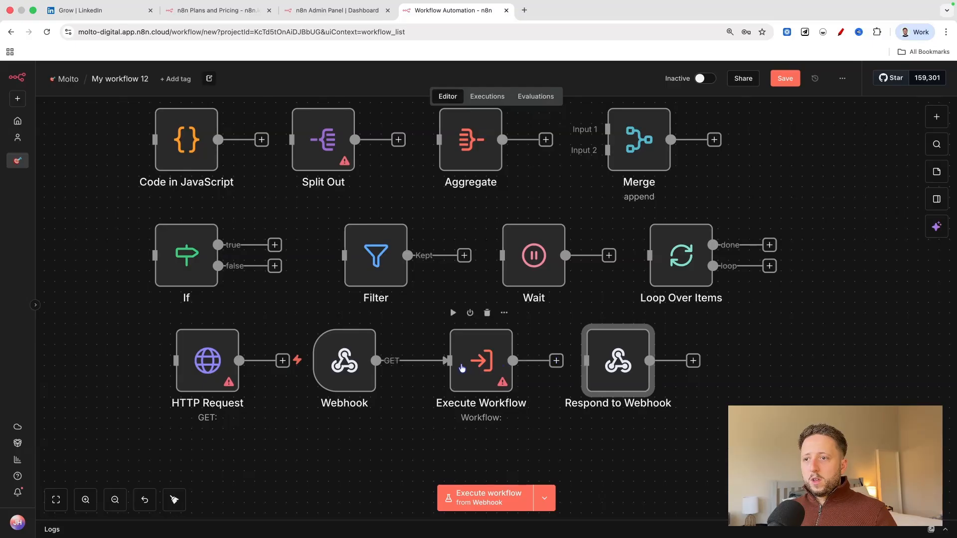
# Delete the connection from Webhook to Execute Workflow, then align HTTP Request under If and shift Webhook slightly closer to it.
pyautogui.click(423, 360)
pyautogui.moveTo(194, 388); pyautogui.dragTo(173, 390)
pyautogui.click(350, 365)
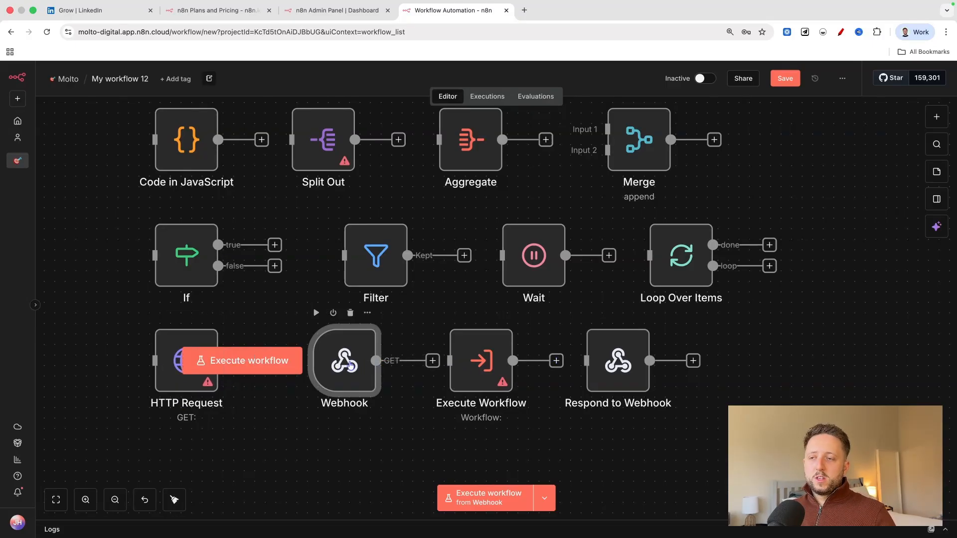
pyautogui.moveTo(350, 365); pyautogui.dragTo(339, 366)
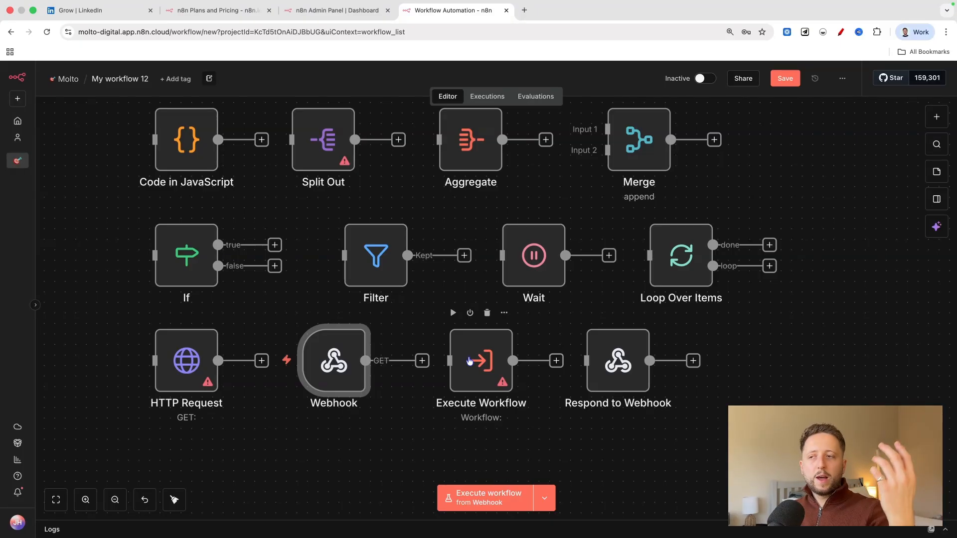
pyautogui.moveTo(343, 364)
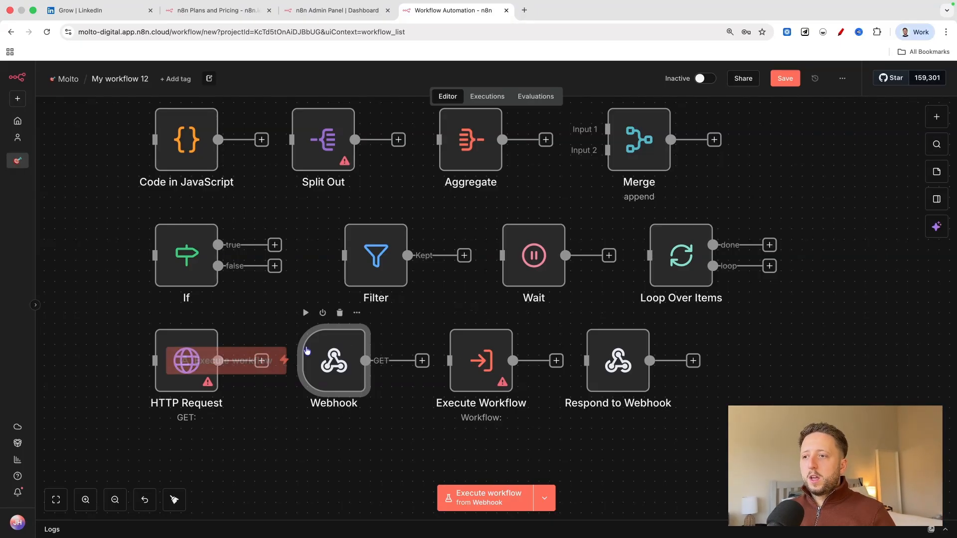
# Open the Webhook node's parameters to compare its test and production URLs, and return to the canvas.
pyautogui.doubleClick(343, 364)
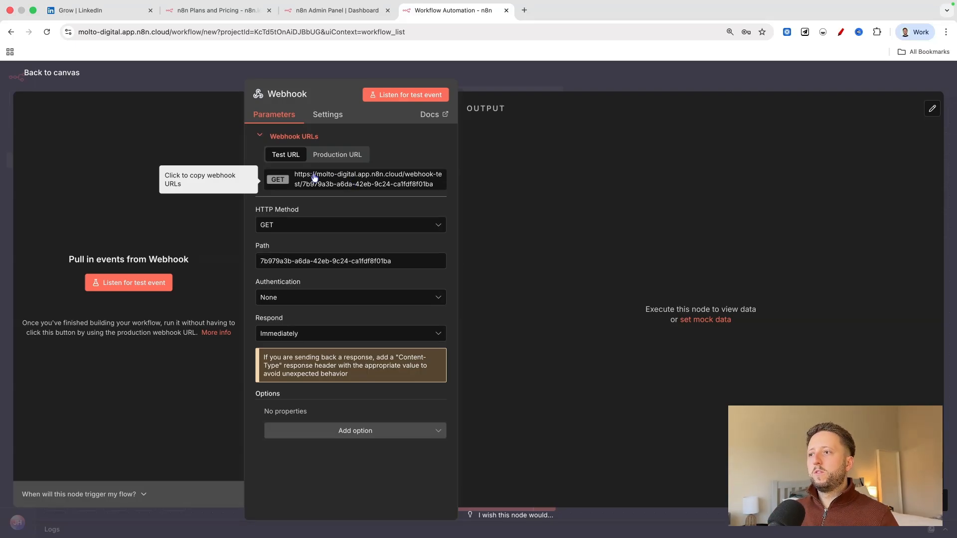
pyautogui.click(345, 154)
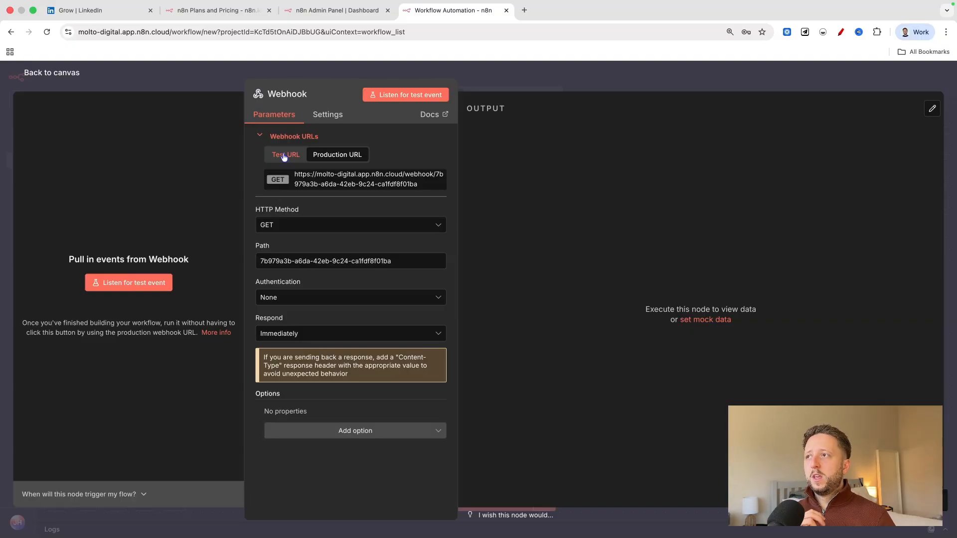
pyautogui.click(58, 73)
# Swap the order of the last two core nodes, placing Respond to Webhook after Webhook and Execute Workflow at the row's end.
pyautogui.moveTo(506, 348); pyautogui.dragTo(811, 339)
pyautogui.moveTo(621, 366); pyautogui.dragTo(495, 366)
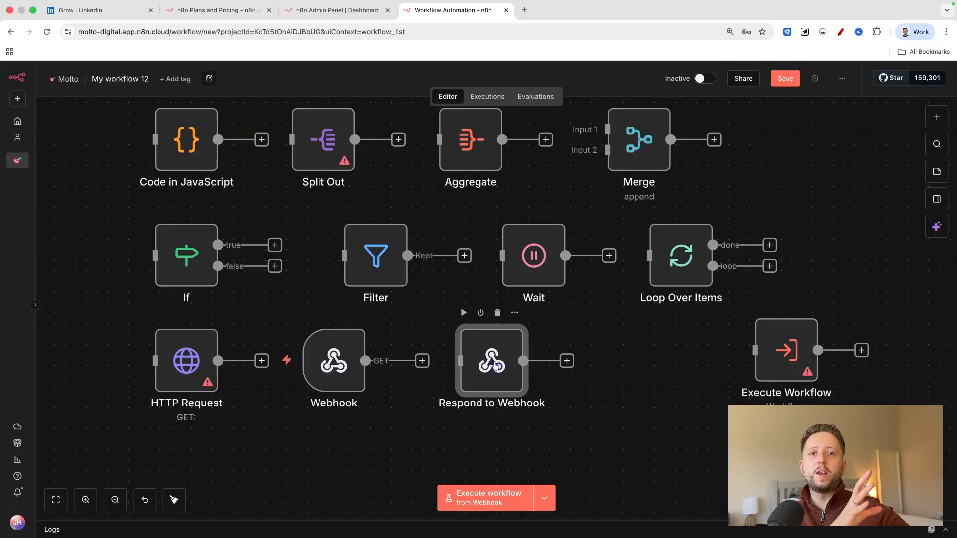
pyautogui.scroll(-5, 494, 365)
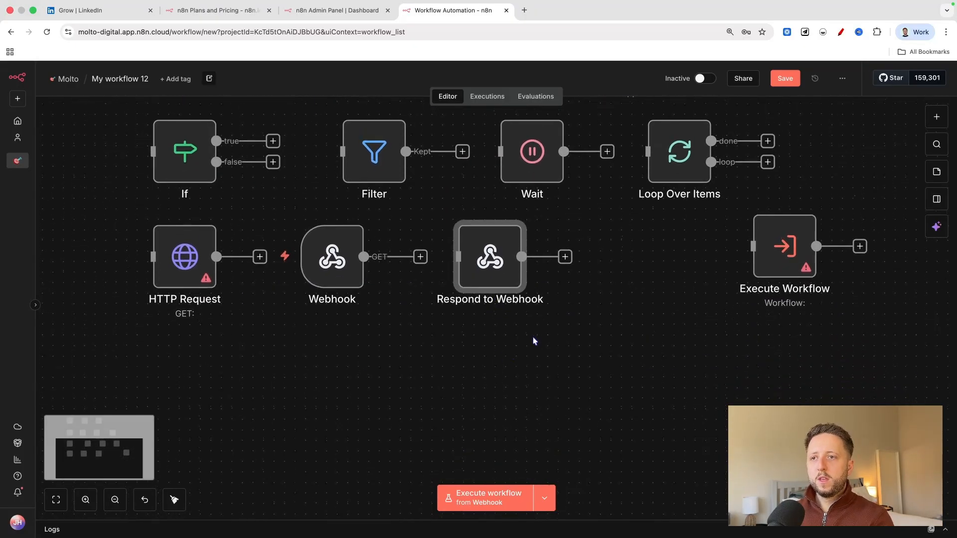
pyautogui.scroll(2, 533, 337)
pyautogui.moveTo(754, 290); pyautogui.dragTo(638, 301)
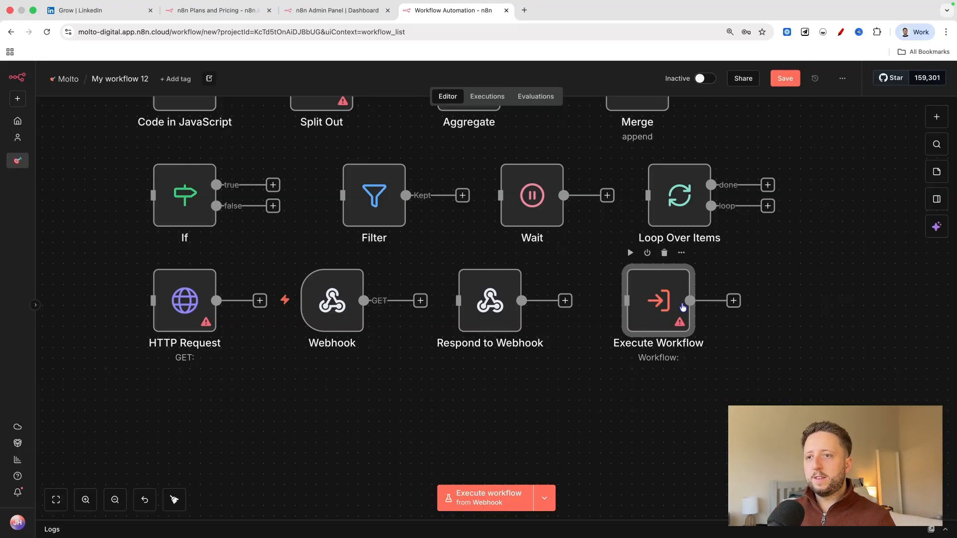
# Look through the remaining nodes in the Core category and return to the full list of node categories.
pyautogui.scroll(-3, 623, 319)
pyautogui.hscroll(3, 623, 319)
pyautogui.hscroll(-2, 407, 347)
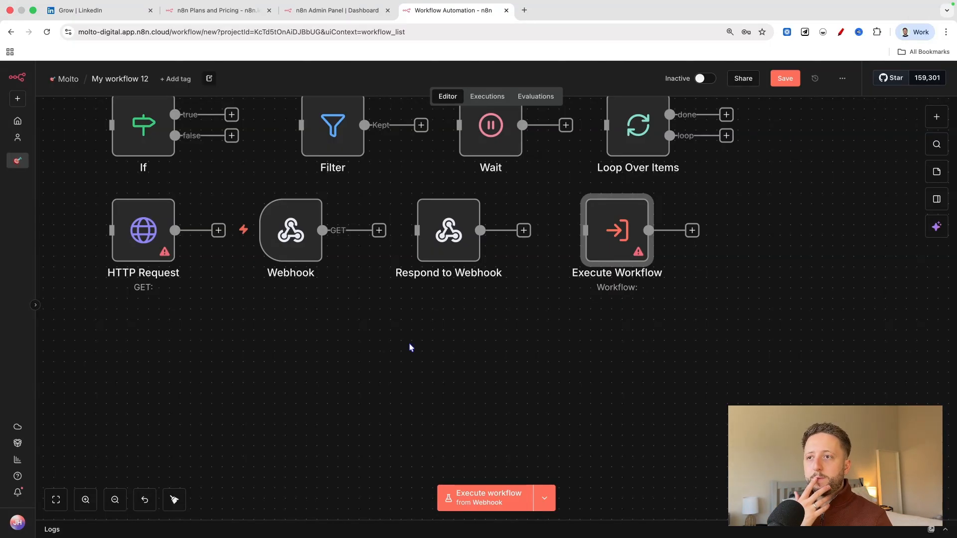
pyautogui.click(936, 117)
pyautogui.click(797, 344)
pyautogui.scroll(-3, 824, 317)
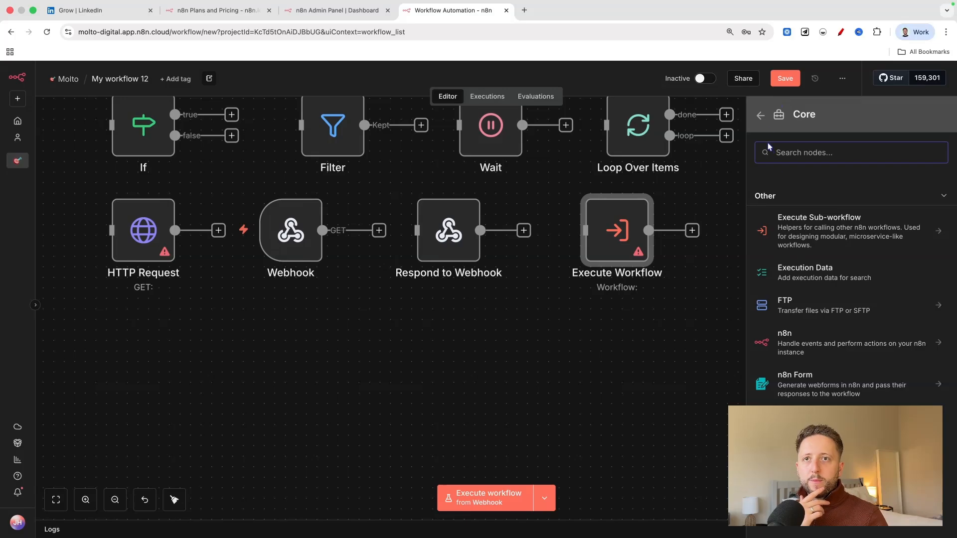
pyautogui.click(761, 116)
pyautogui.scroll(4, 470, 340)
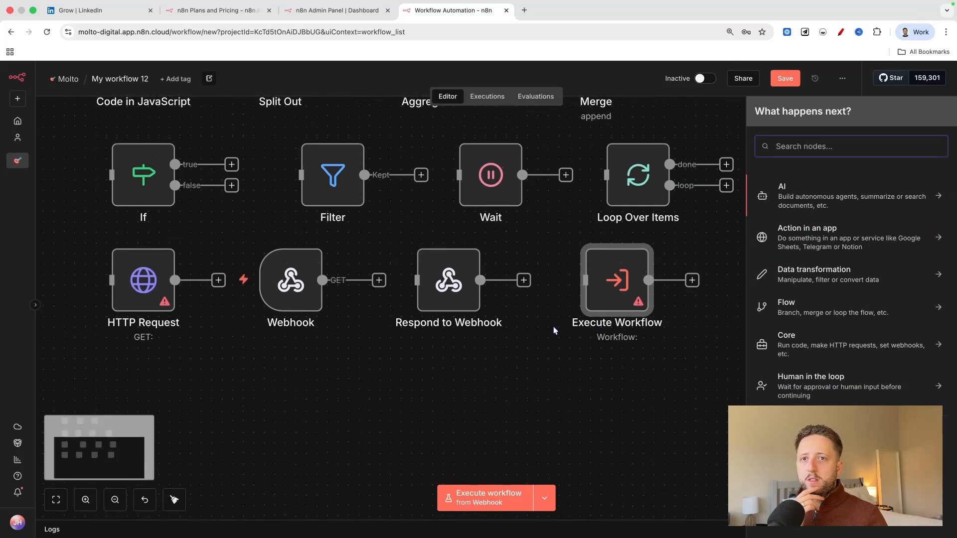
pyautogui.scroll(4, 554, 303)
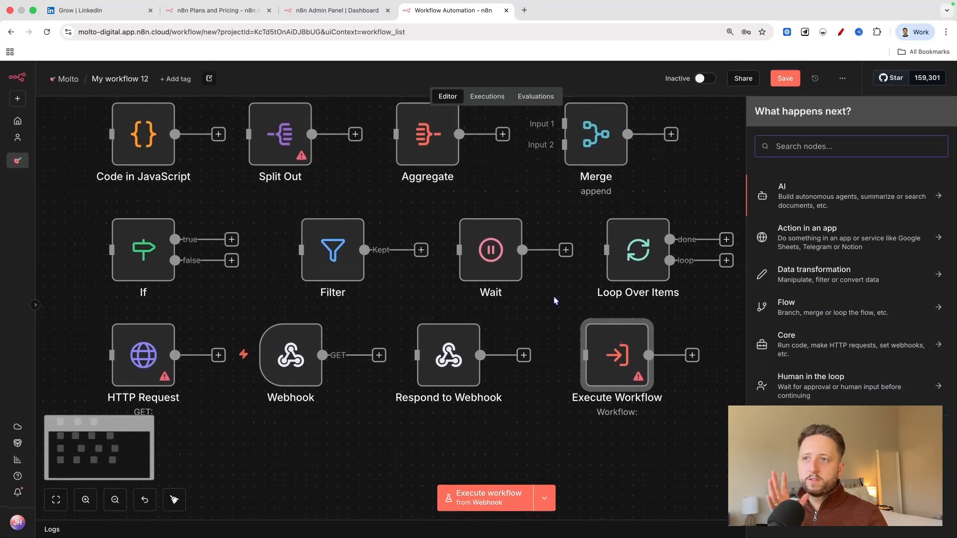
pyautogui.scroll(-1, 553, 301)
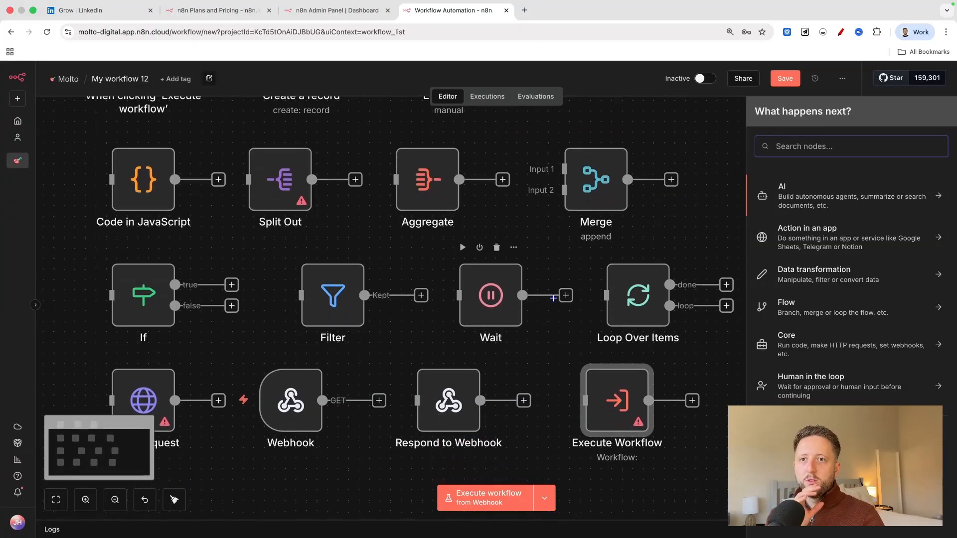
# Add a Gmail Send and Wait for Response node from the Human in the loop category and return to the canvas.
pyautogui.click(811, 390)
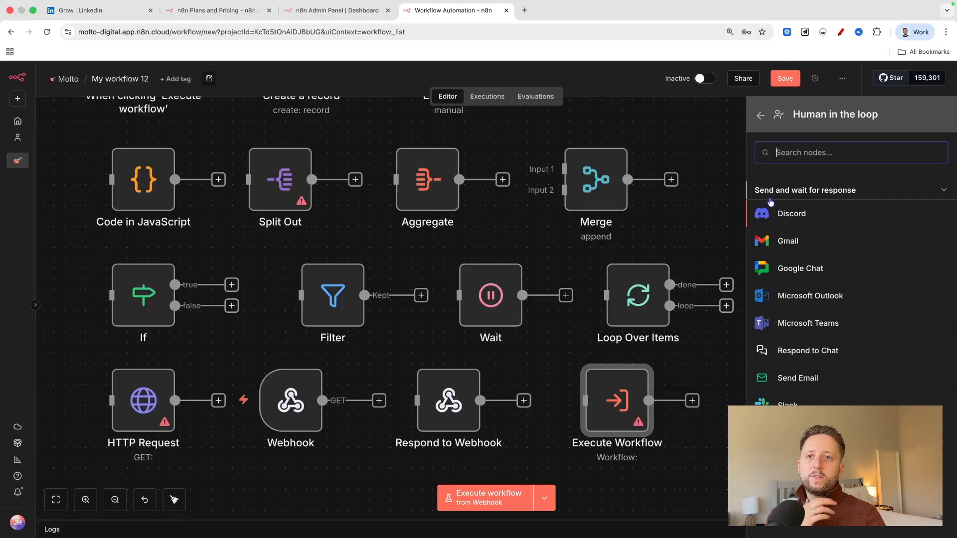
pyautogui.click(785, 240)
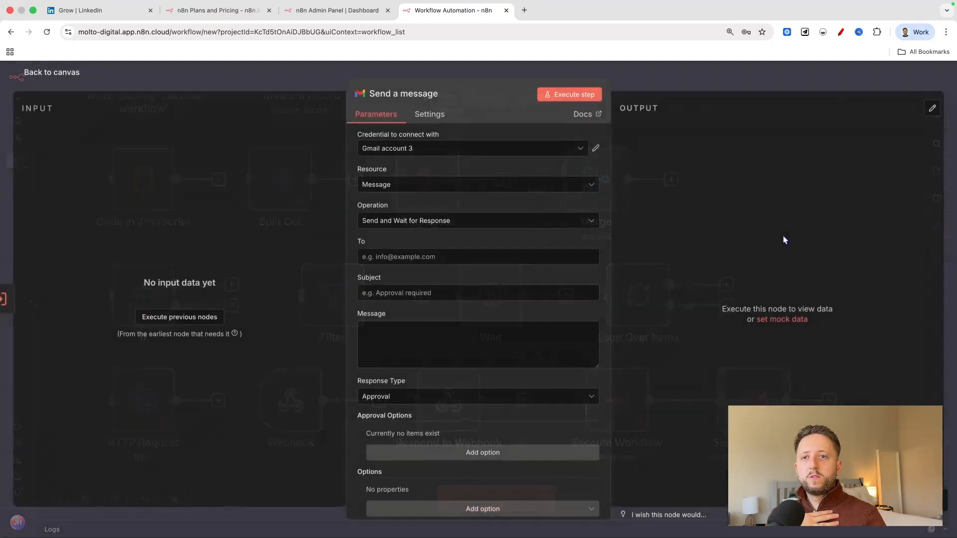
pyautogui.click(79, 79)
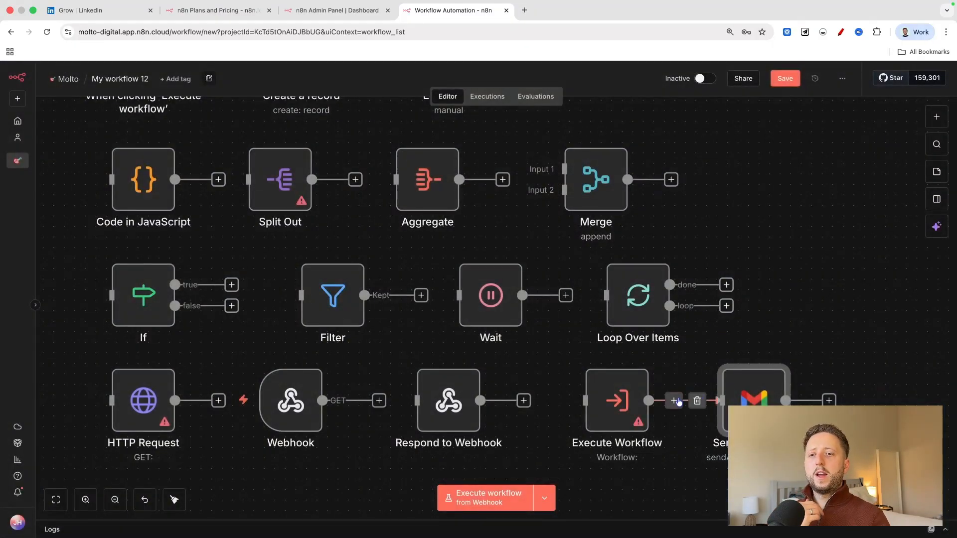
# Delete the connection from Execute Workflow to the Gmail node and move that node beneath the HTTP Request and Webhook row.
pyautogui.click(697, 400)
pyautogui.scroll(-2, 689, 384)
pyautogui.scroll(-2, 708, 318)
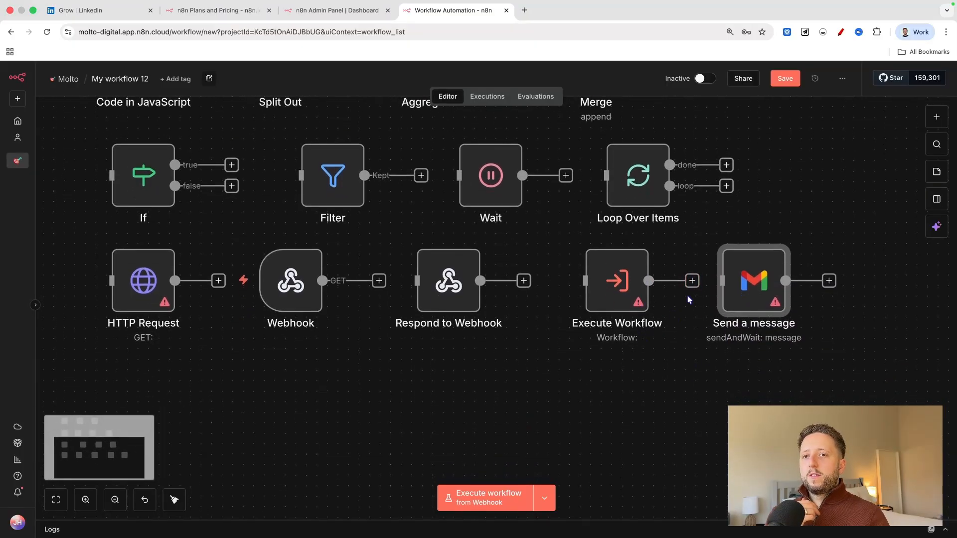
pyautogui.moveTo(758, 290); pyautogui.dragTo(224, 391)
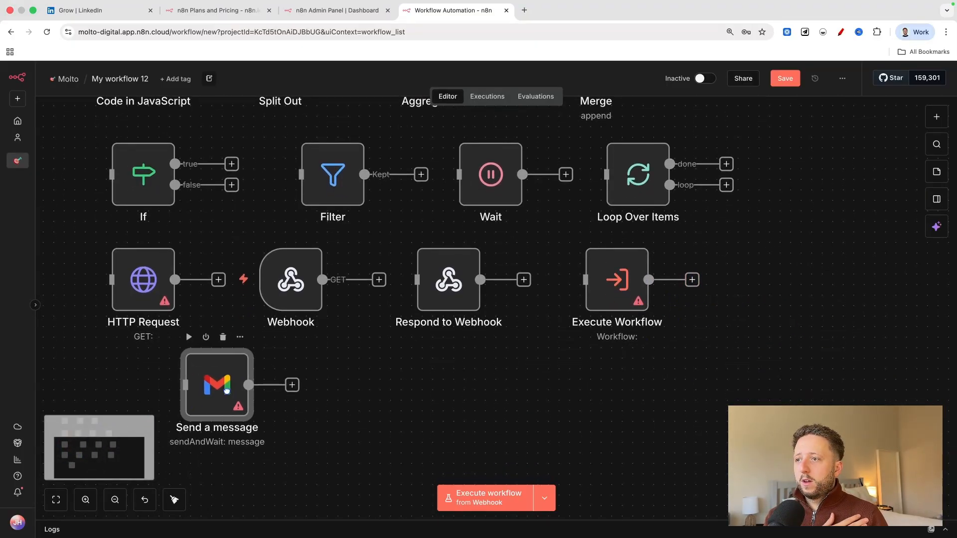
pyautogui.hscroll(-1, 300, 327)
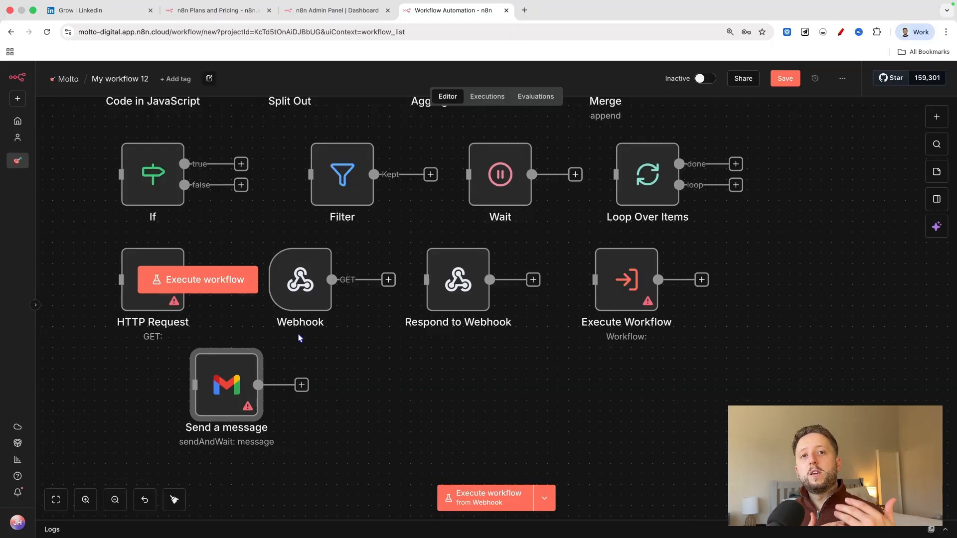
# View the apps offered under Human in the loop, and delete the Gmail Send a message node from the canvas.
pyautogui.moveTo(833, 9)
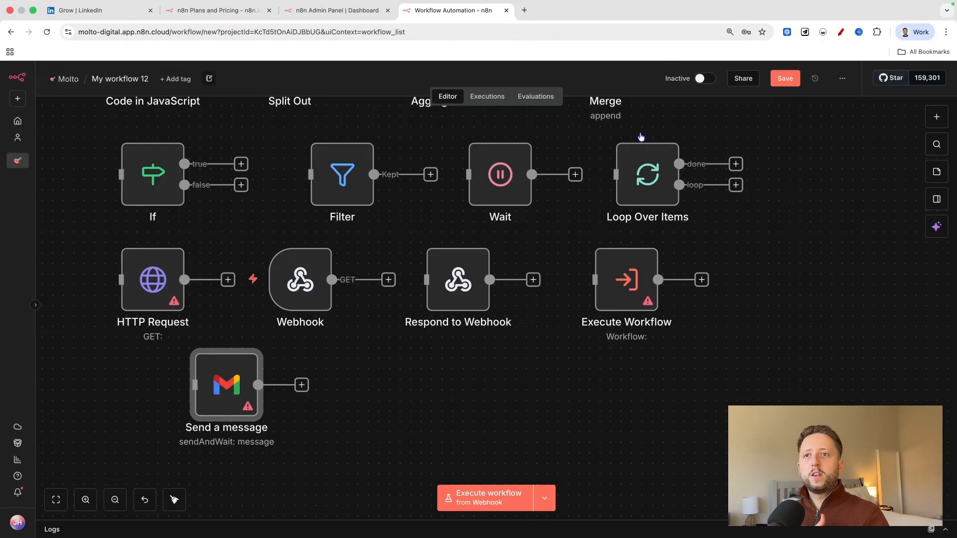
pyautogui.click(936, 118)
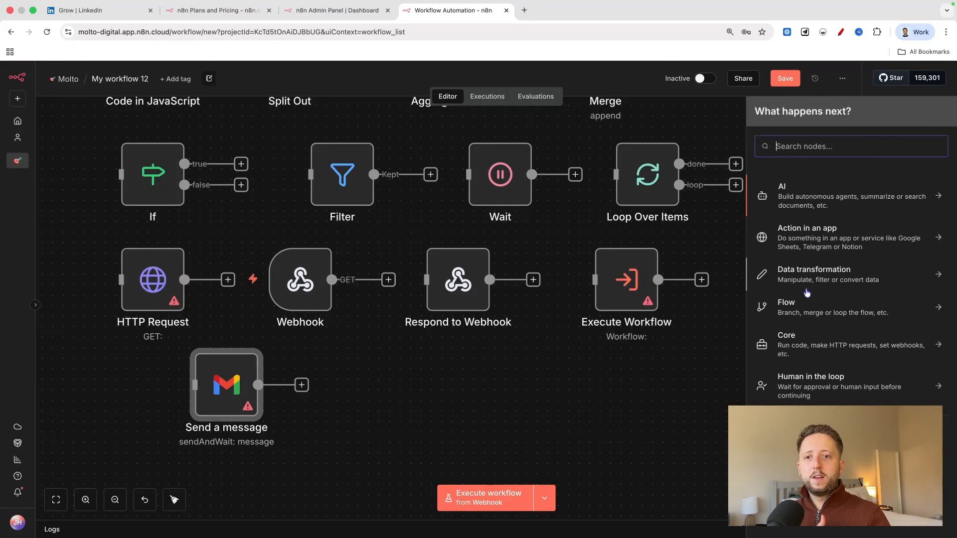
pyautogui.click(824, 379)
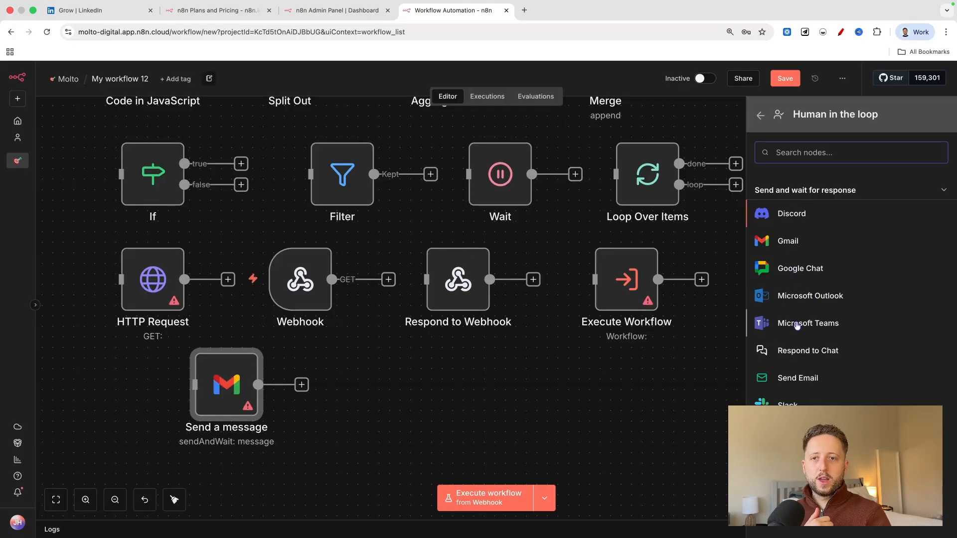
pyautogui.moveTo(235, 391); pyautogui.dragTo(371, 402)
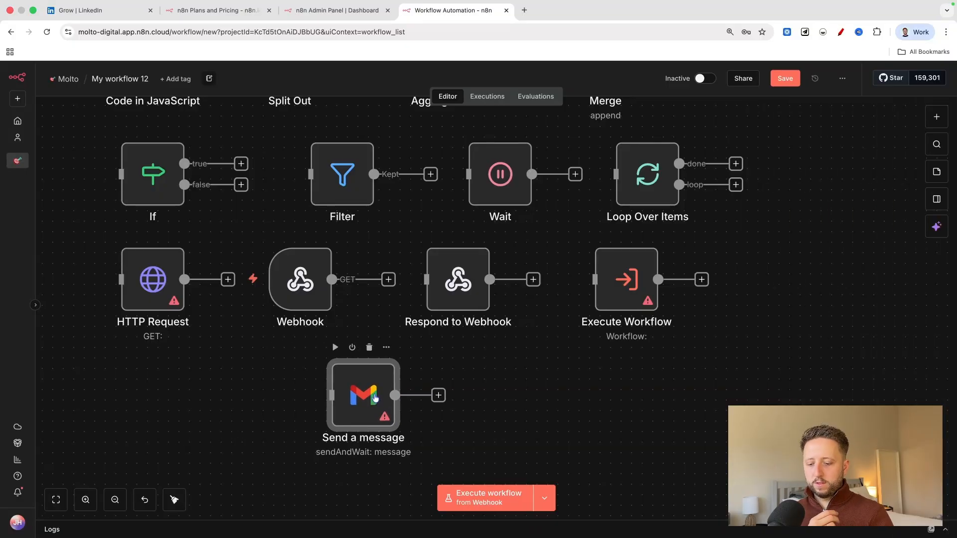
pyautogui.press('Delete')
# Shift the Filter and Wait nodes slightly closer to If to even out the spacing of the flow row.
pyautogui.scroll(5, 401, 316)
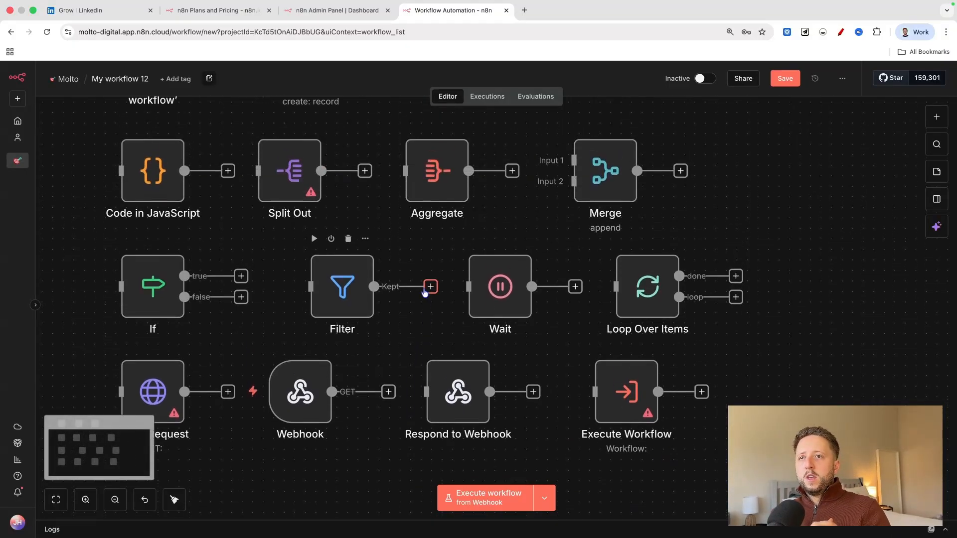
pyautogui.click(115, 499)
pyautogui.click(115, 499)
pyautogui.click(114, 500)
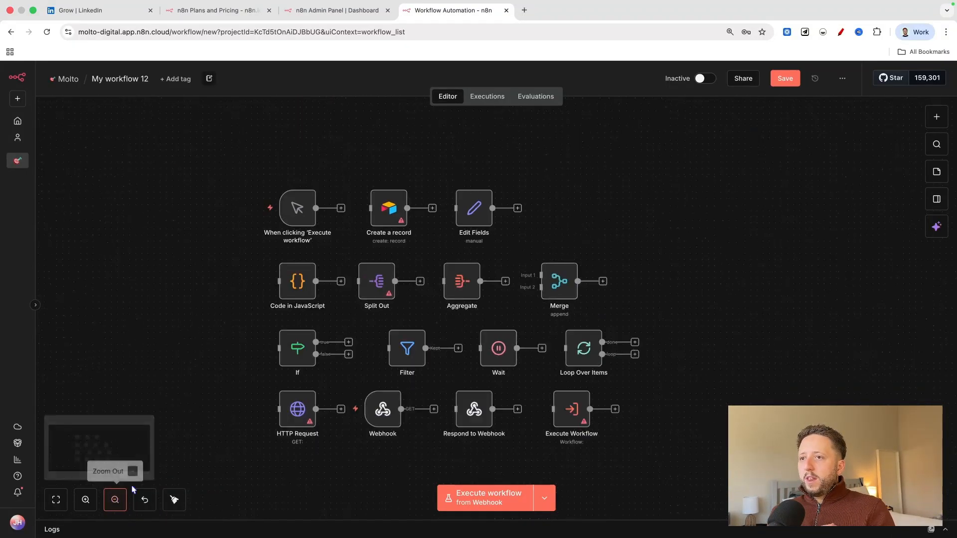
pyautogui.click(85, 499)
pyautogui.scroll(-2, 382, 217)
pyautogui.moveTo(414, 319)
pyautogui.moveTo(401, 325); pyautogui.dragTo(387, 324)
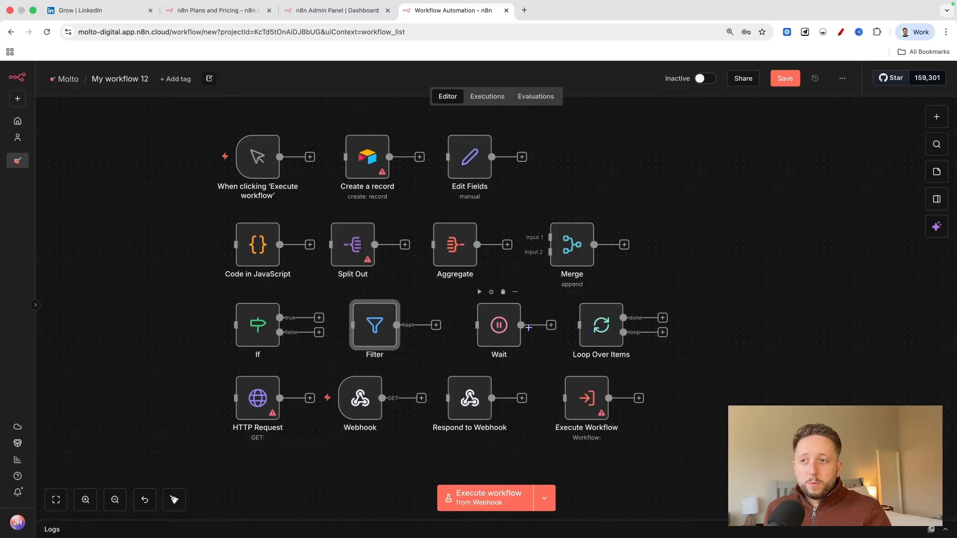
pyautogui.moveTo(518, 325); pyautogui.dragTo(510, 325)
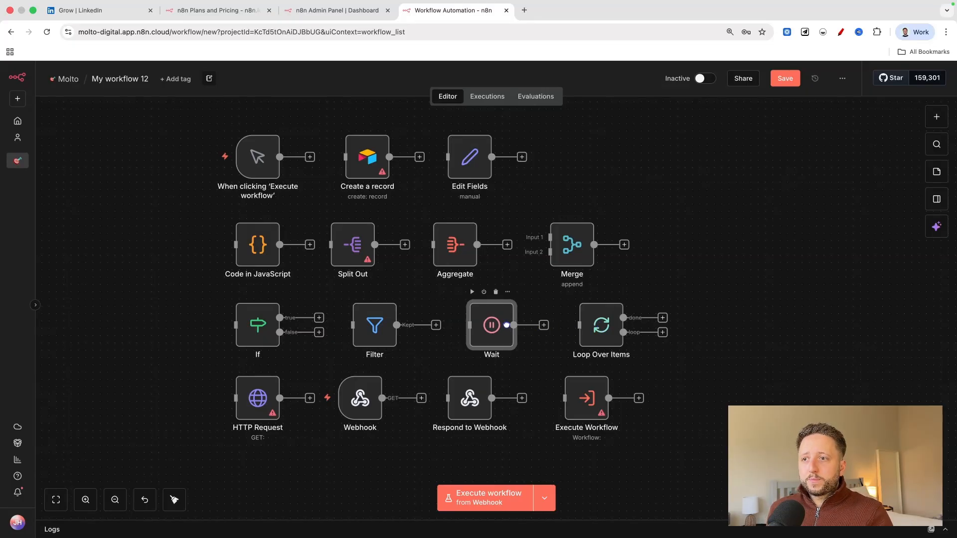
# Add an AI Agent node from the AI category, move it beyond the Merge node and delete its connection from Wait.
pyautogui.click(936, 116)
pyautogui.click(843, 208)
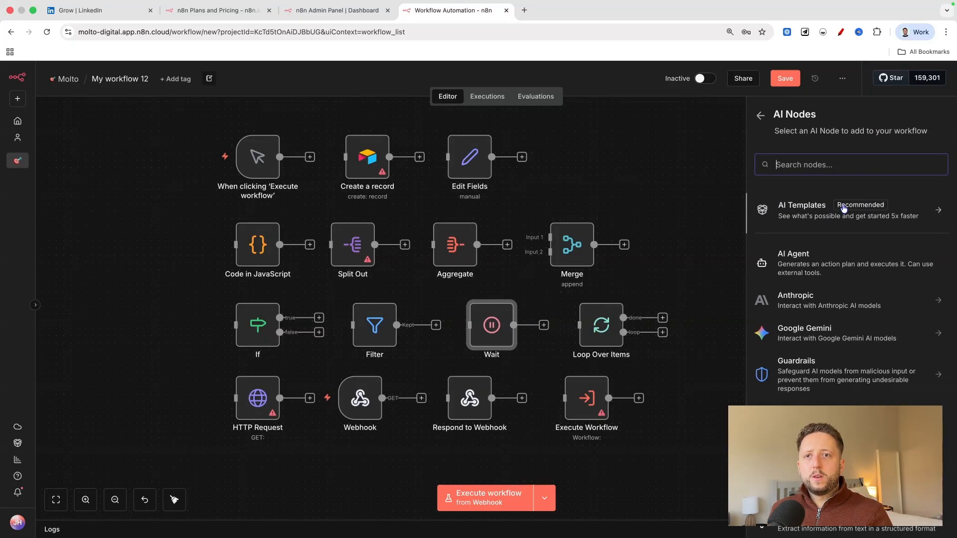
pyautogui.click(817, 267)
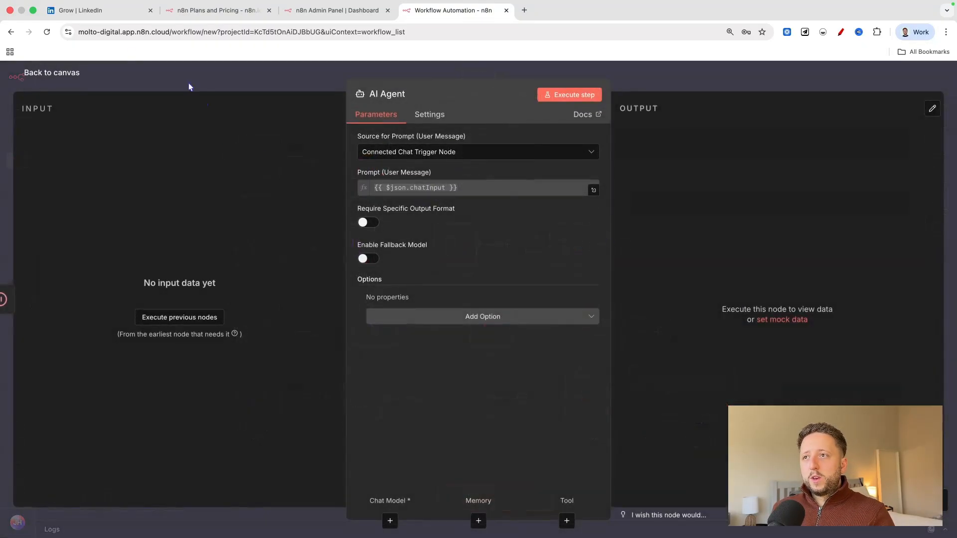
pyautogui.click(53, 69)
pyautogui.moveTo(685, 391); pyautogui.dragTo(761, 252)
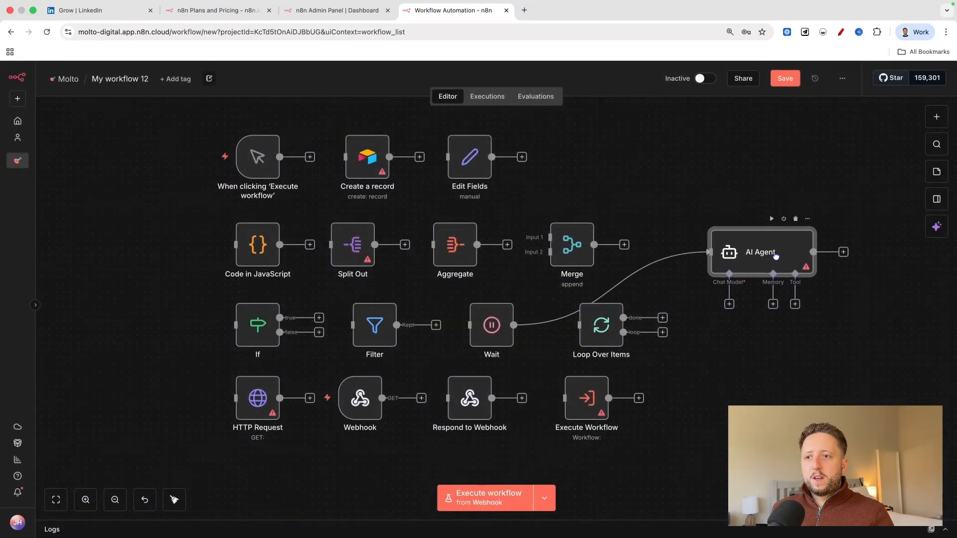
pyautogui.click(621, 288)
# Select all nodes in the four rows and shift them together away from the AI Agent node.
pyautogui.moveTo(162, 115); pyautogui.dragTo(761, 470)
pyautogui.moveTo(552, 319); pyautogui.dragTo(397, 321)
pyautogui.click(832, 327)
# Move the AI Agent node up beside the first row, leaving a wide gap from the other nodes.
pyautogui.moveTo(788, 249); pyautogui.dragTo(773, 170)
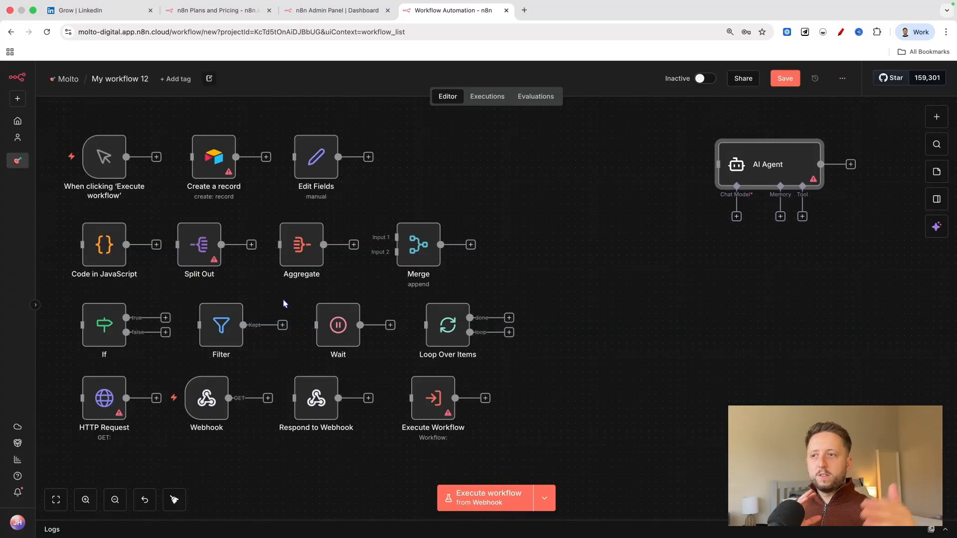
pyautogui.hscroll(1, 289, 303)
pyautogui.hscroll(-1, 299, 309)
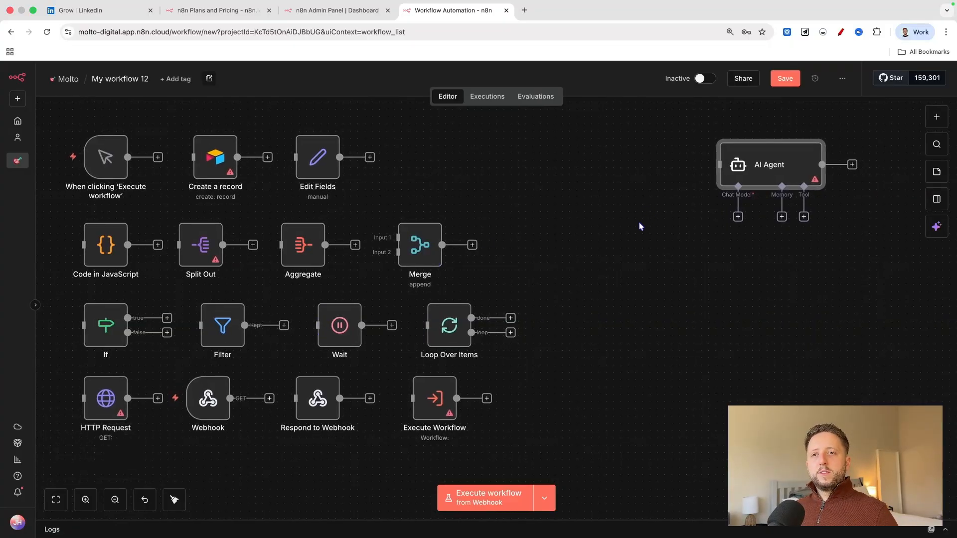
pyautogui.hscroll(1, 722, 215)
pyautogui.scroll(-1, 722, 214)
pyautogui.moveTo(772, 165); pyautogui.dragTo(750, 185)
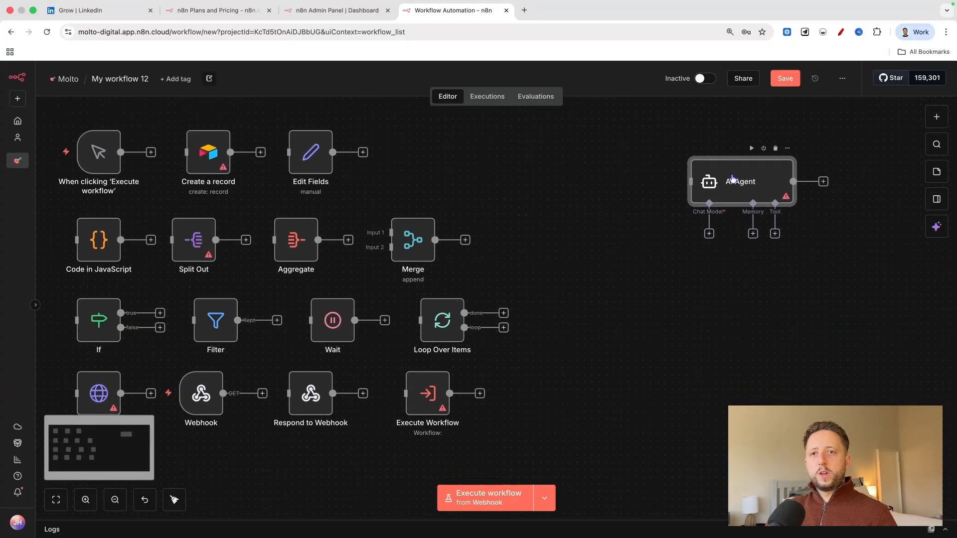
# Attach an OpenAI Chat Model to the AI Agent's Chat Model input and return to the canvas.
pyautogui.click(709, 233)
pyautogui.scroll(-5, 843, 302)
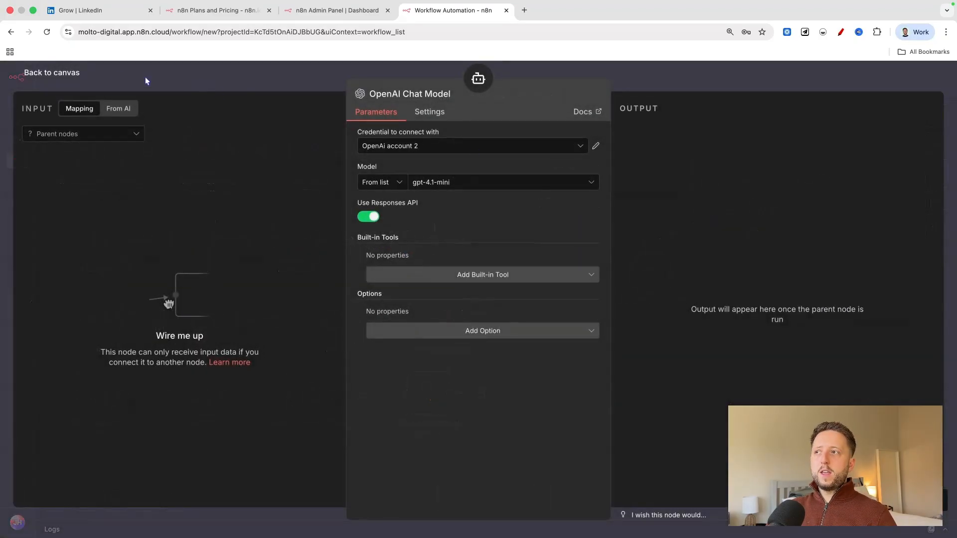
pyautogui.click(49, 75)
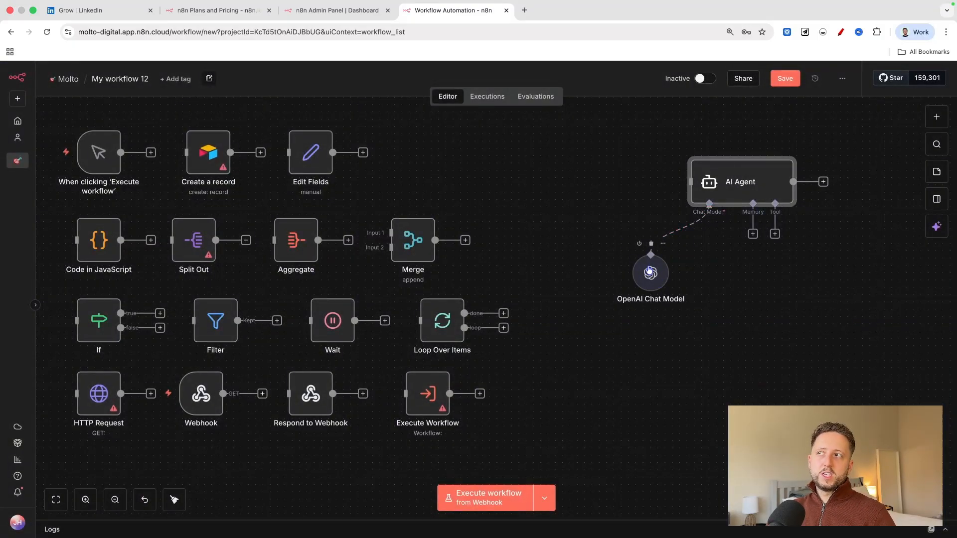
# Add an Airtable Tool to the AI Agent's Tool input.
pyautogui.click(774, 234)
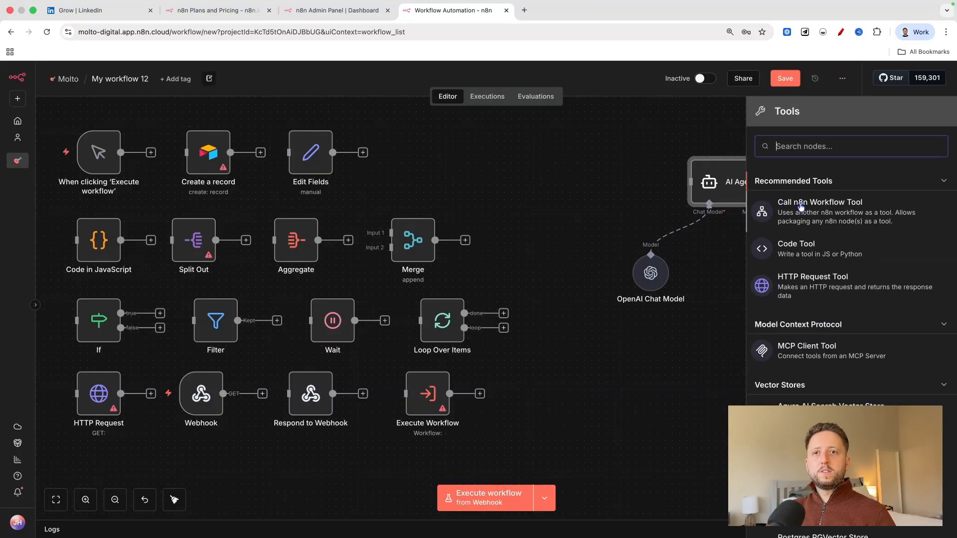
pyautogui.scroll(-6, 807, 239)
pyautogui.scroll(-8, 824, 311)
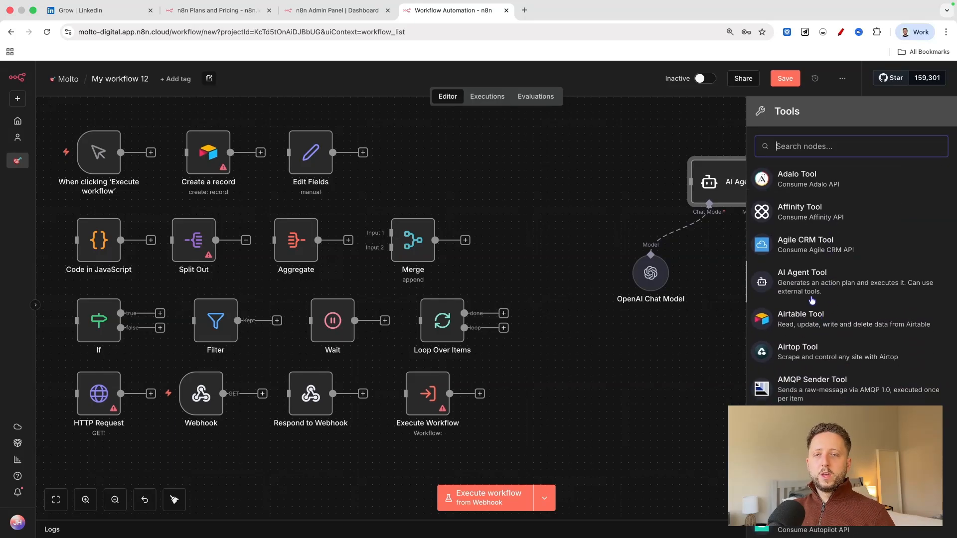
pyautogui.click(813, 322)
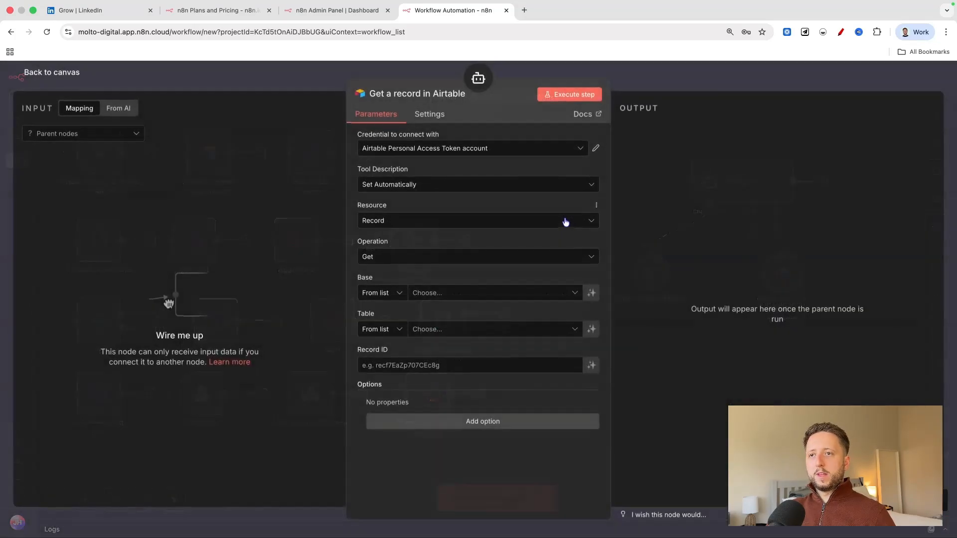
# Return to the canvas and move the Get a record in Airtable tool outward beneath the AI Agent.
pyautogui.click(29, 72)
pyautogui.moveTo(794, 284); pyautogui.dragTo(843, 290)
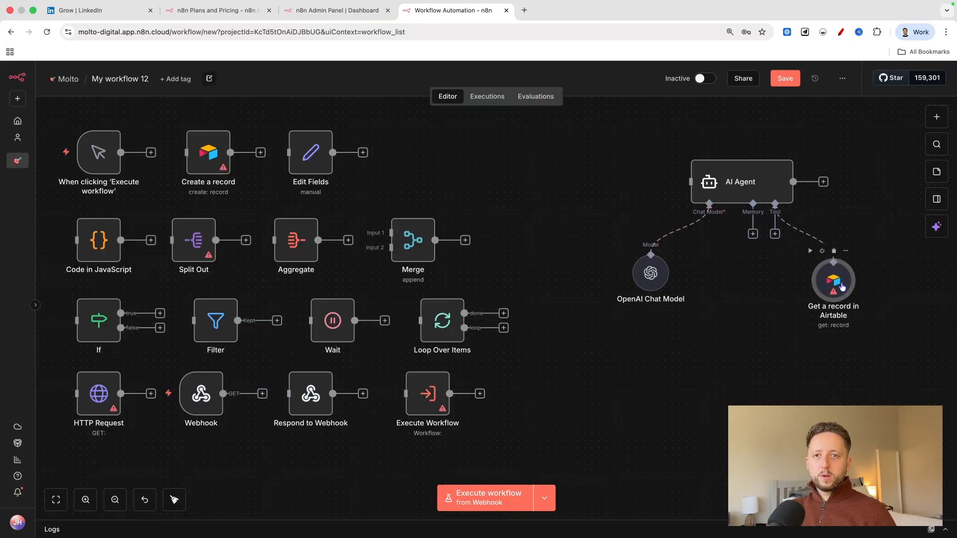
pyautogui.doubleClick(842, 287)
pyautogui.click(29, 72)
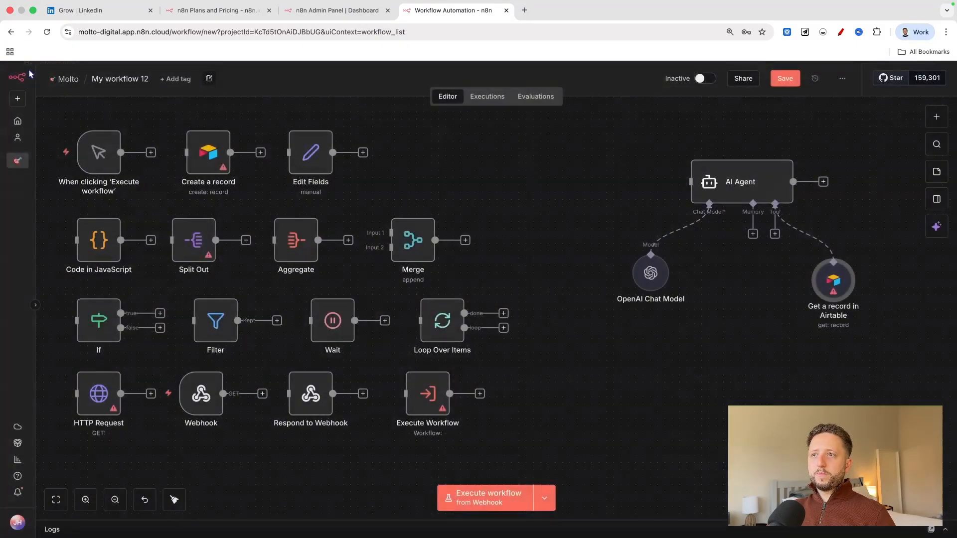
# Add a second Airtable Tool to the AI Agent's Tool input and return to the canvas.
pyautogui.click(776, 236)
pyautogui.scroll(-15, 831, 334)
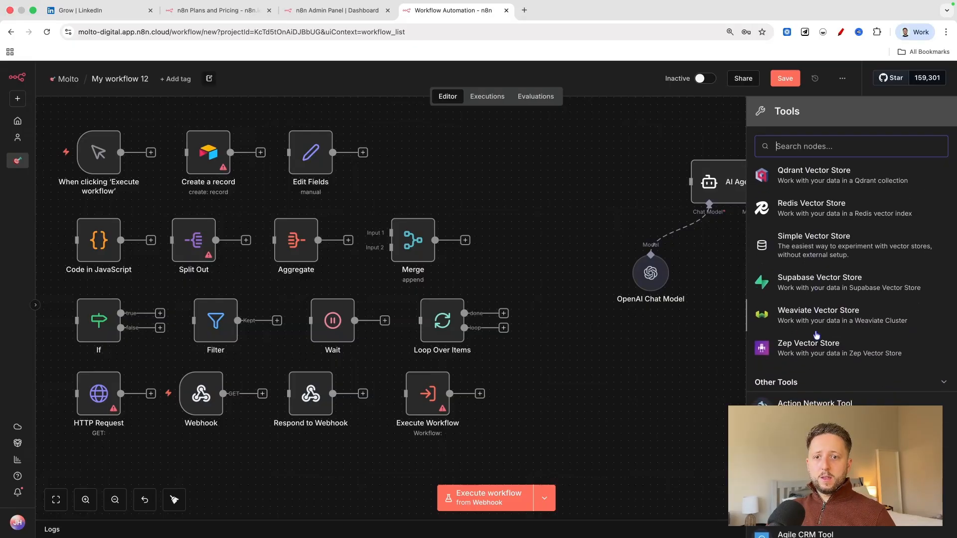
pyautogui.click(797, 209)
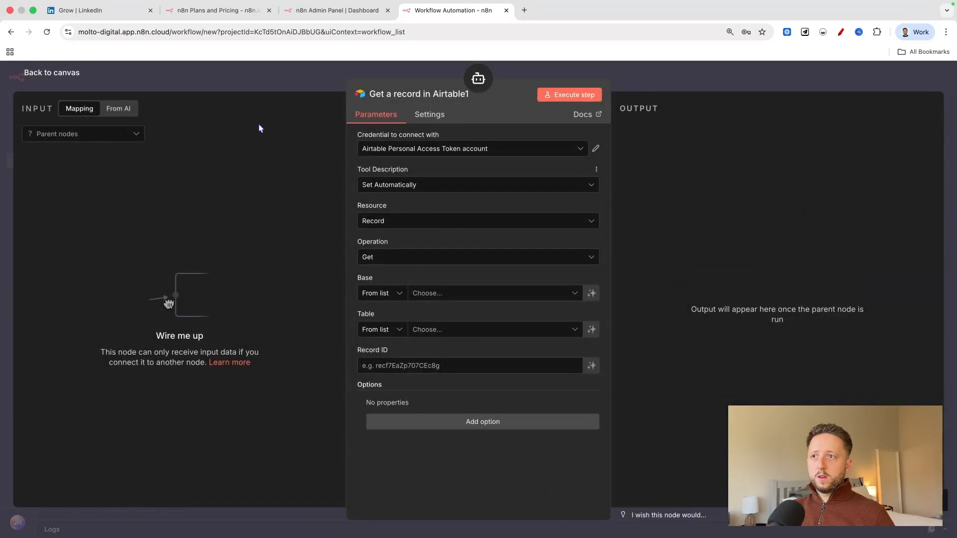
pyautogui.click(64, 76)
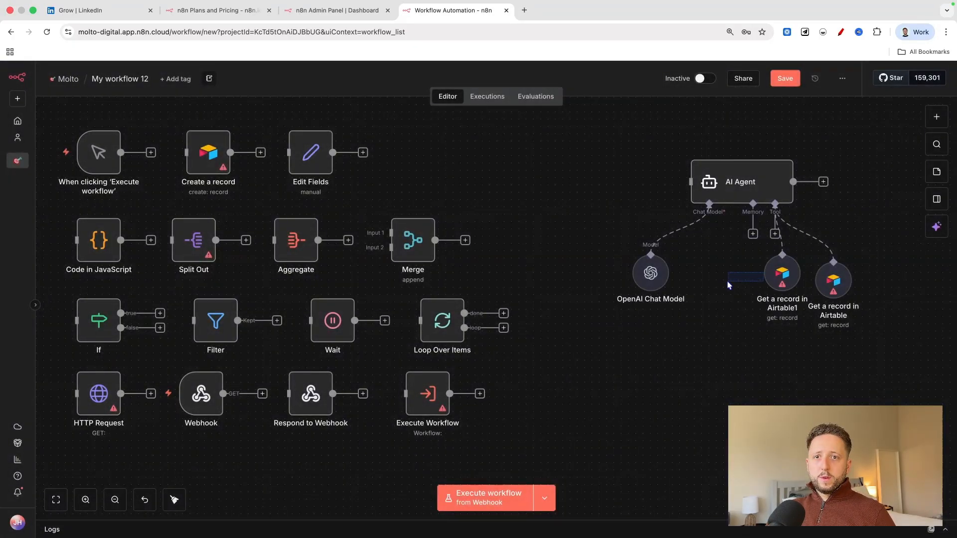
# Set the second Airtable tool's operation to Create and return to the canvas.
pyautogui.doubleClick(753, 289)
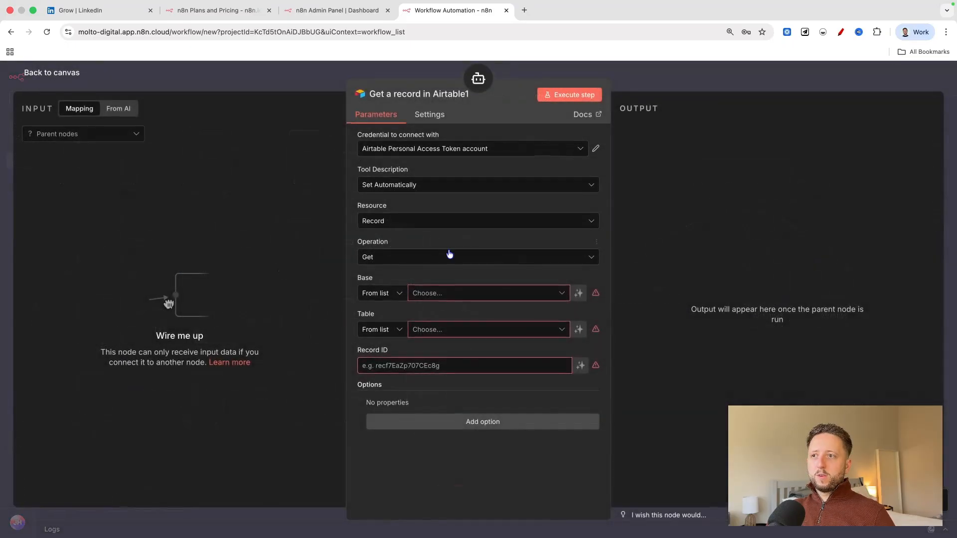
pyautogui.click(411, 258)
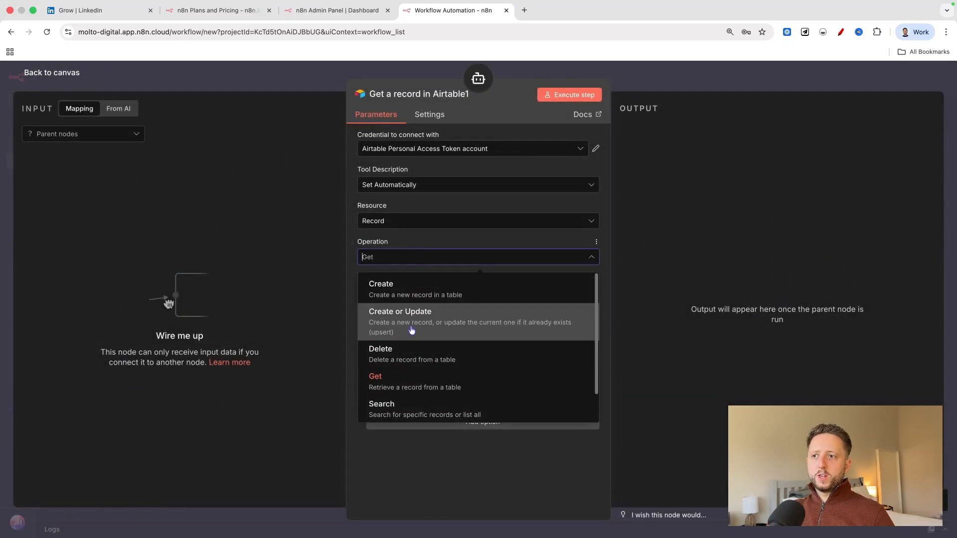
pyautogui.click(406, 289)
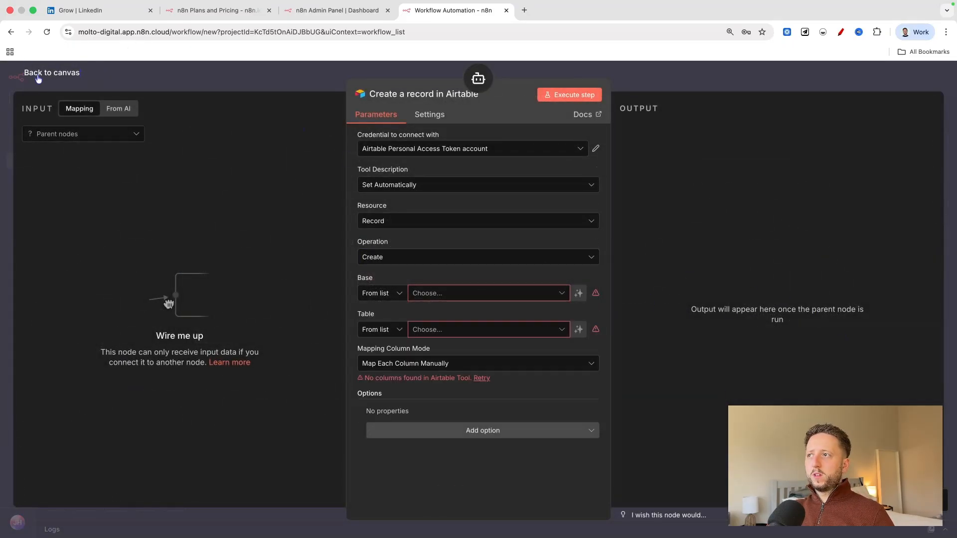
pyautogui.click(38, 74)
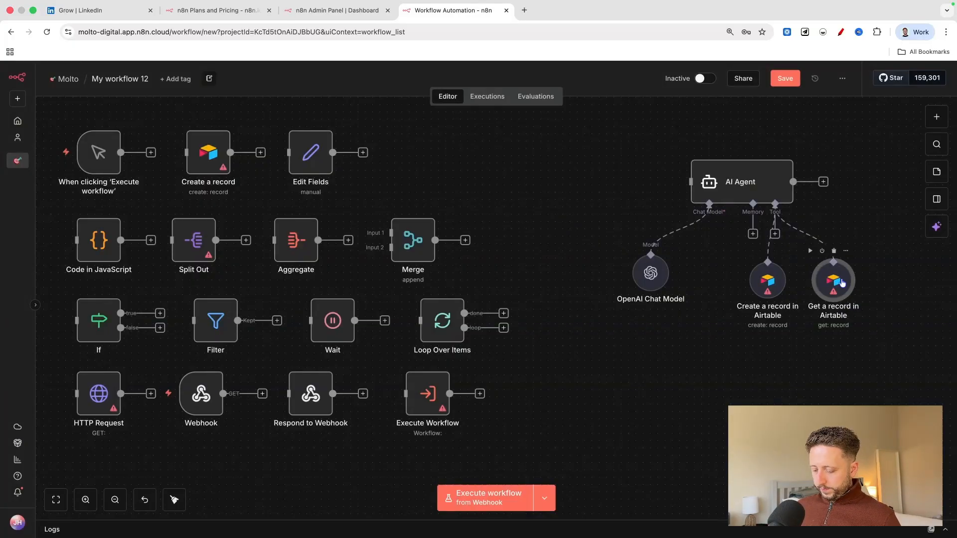
# Duplicate the Get a record in Airtable tool and spread the two connected Airtable tools apart beneath the AI Agent.
pyautogui.hotkey('ctrl', 'd')
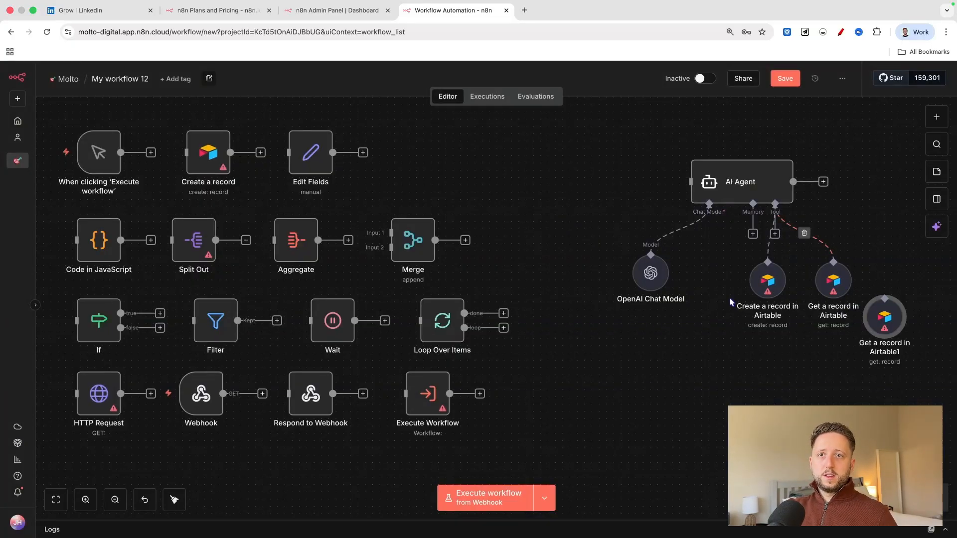
pyautogui.moveTo(765, 278); pyautogui.dragTo(728, 307)
pyautogui.moveTo(825, 285); pyautogui.dragTo(811, 307)
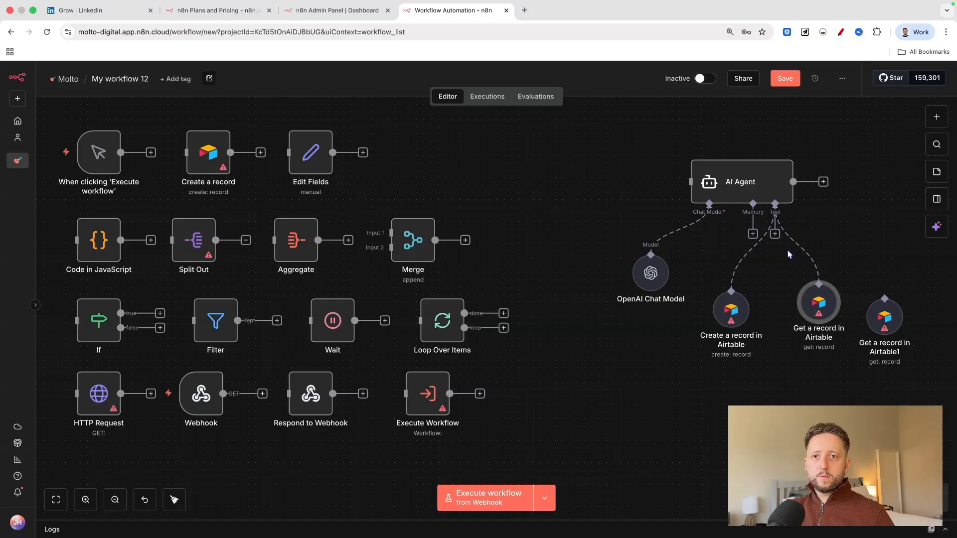
# Connect the duplicated Airtable tool to the AI Agent's Tool input and set its operation to Delete.
pyautogui.moveTo(775, 235); pyautogui.dragTo(880, 297)
pyautogui.click(888, 318)
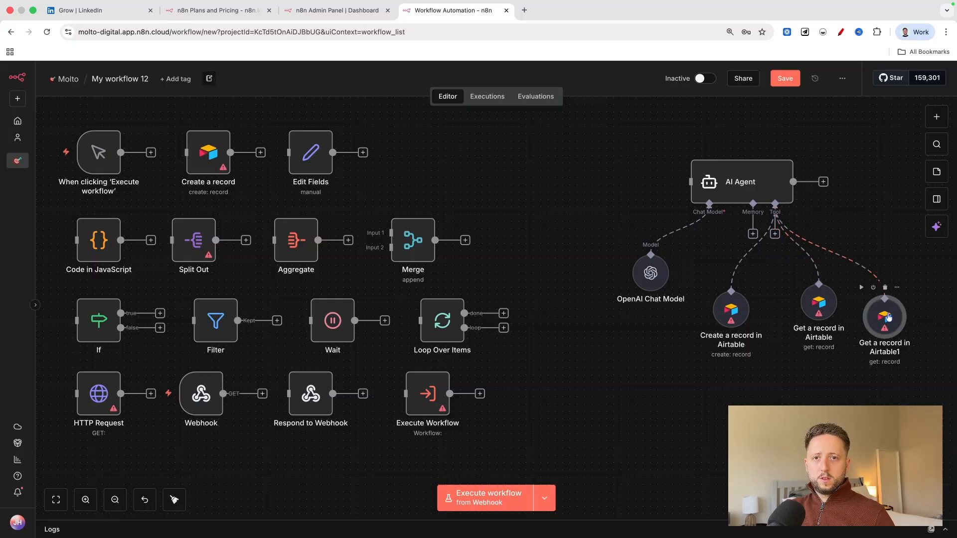
pyautogui.doubleClick(888, 318)
pyautogui.click(416, 256)
pyautogui.scroll(-1, 429, 348)
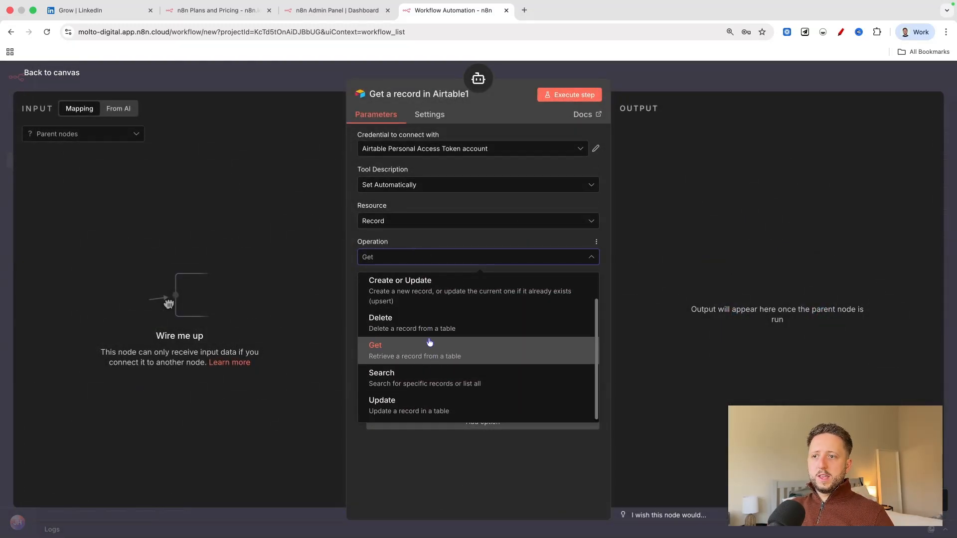
pyautogui.click(382, 321)
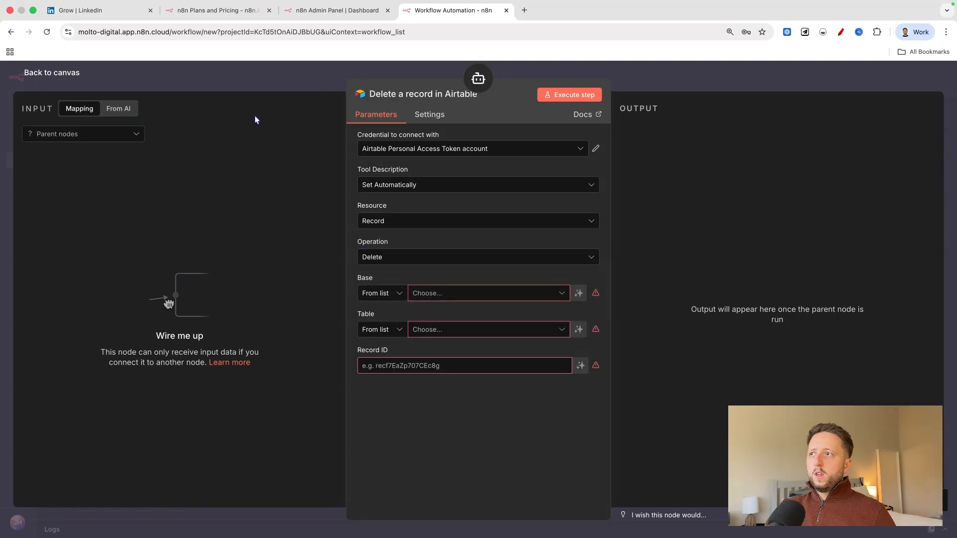
pyautogui.click(50, 75)
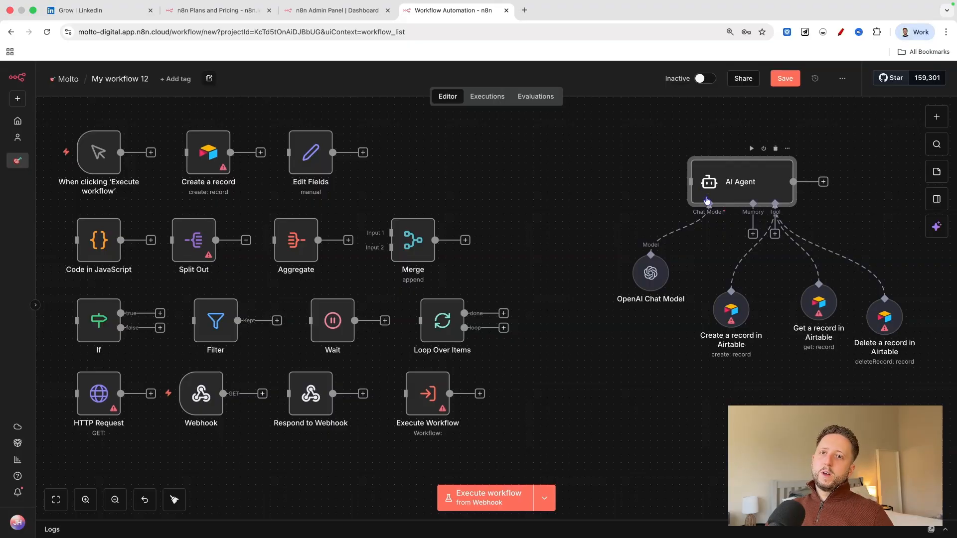
# Space out the OpenAI Chat Model and the Create a record in Airtable tool beneath the AI Agent.
pyautogui.moveTo(648, 282); pyautogui.dragTo(626, 289)
pyautogui.moveTo(731, 301); pyautogui.dragTo(723, 298)
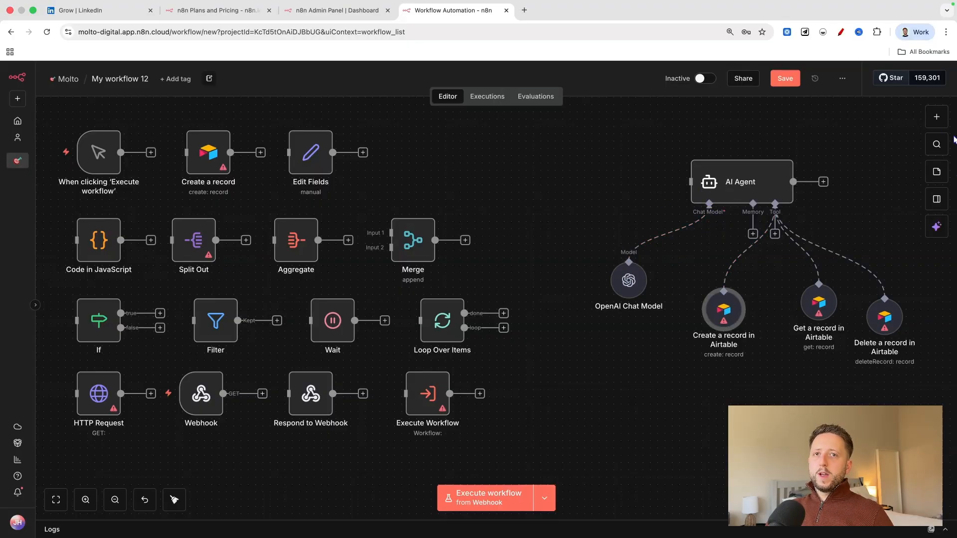
# Find Telegram in the node library, look through its actions and add the Get a chat action to the canvas.
pyautogui.click(935, 117)
pyautogui.write('telegra')
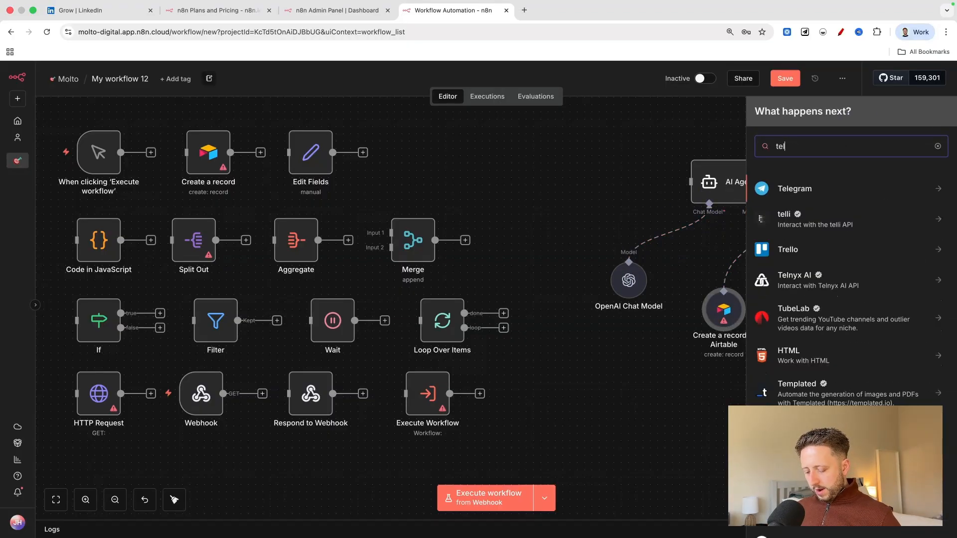
pyautogui.click(838, 189)
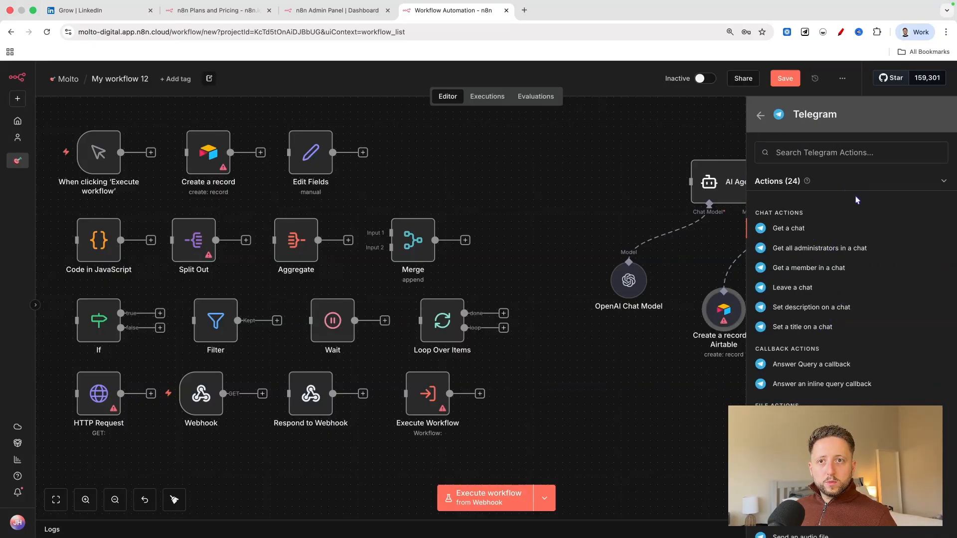
pyautogui.scroll(-5, 857, 206)
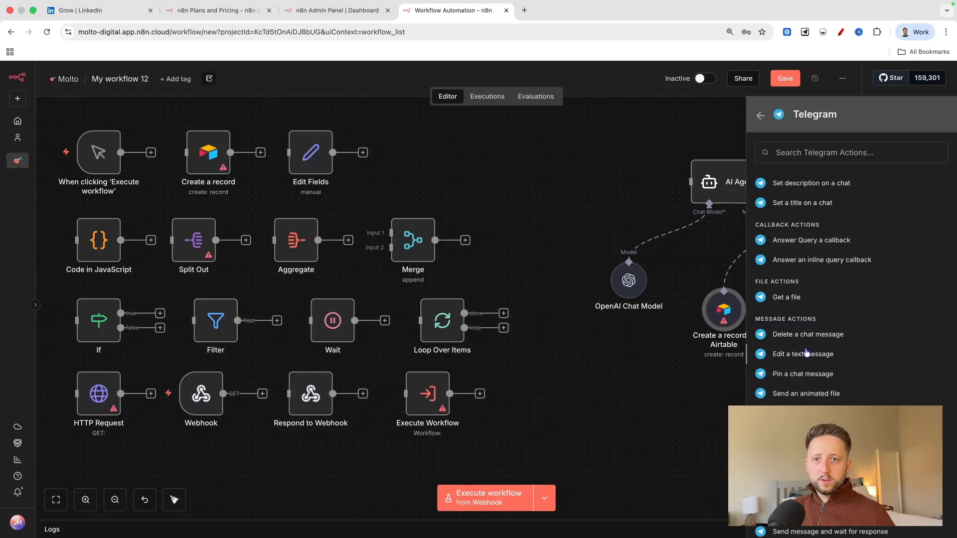
pyautogui.scroll(-2, 805, 334)
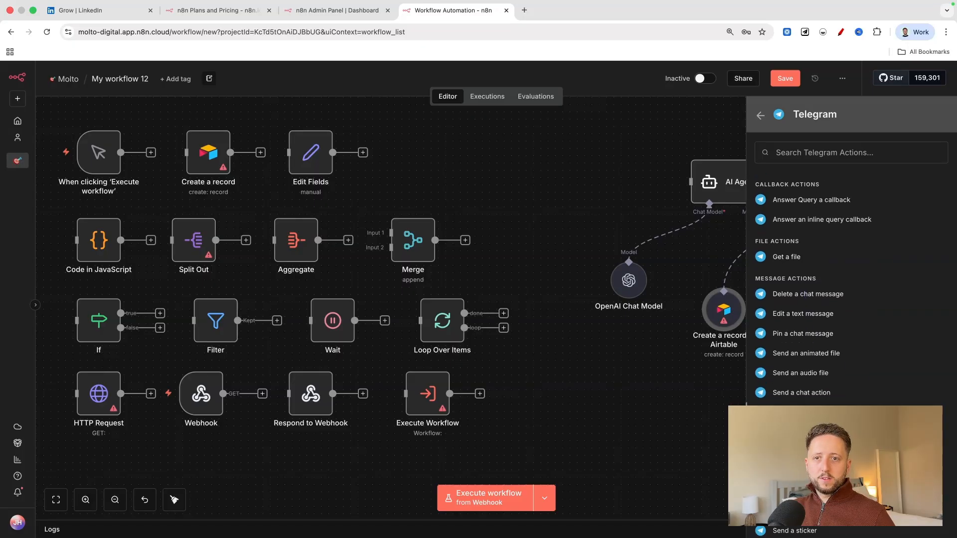
pyautogui.scroll(-4, 817, 399)
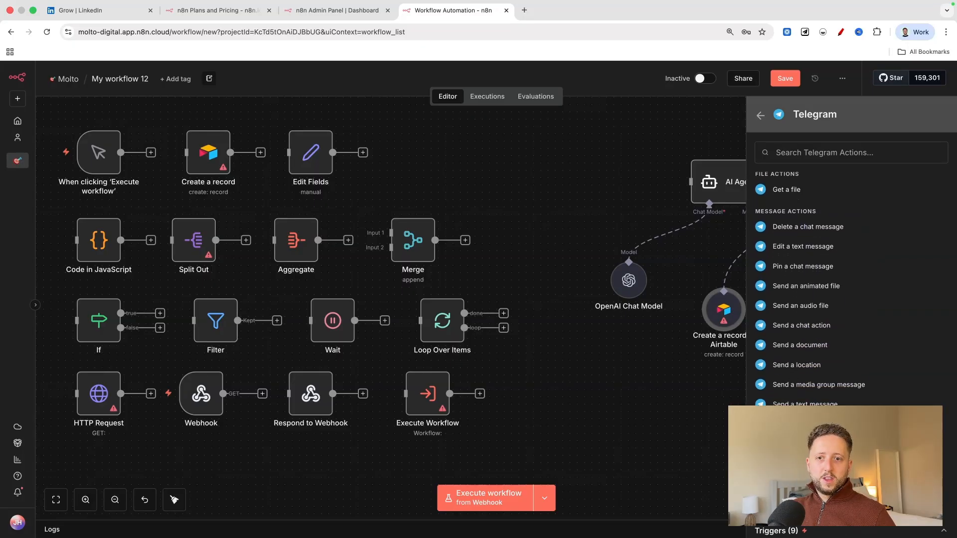
pyautogui.scroll(4, 803, 309)
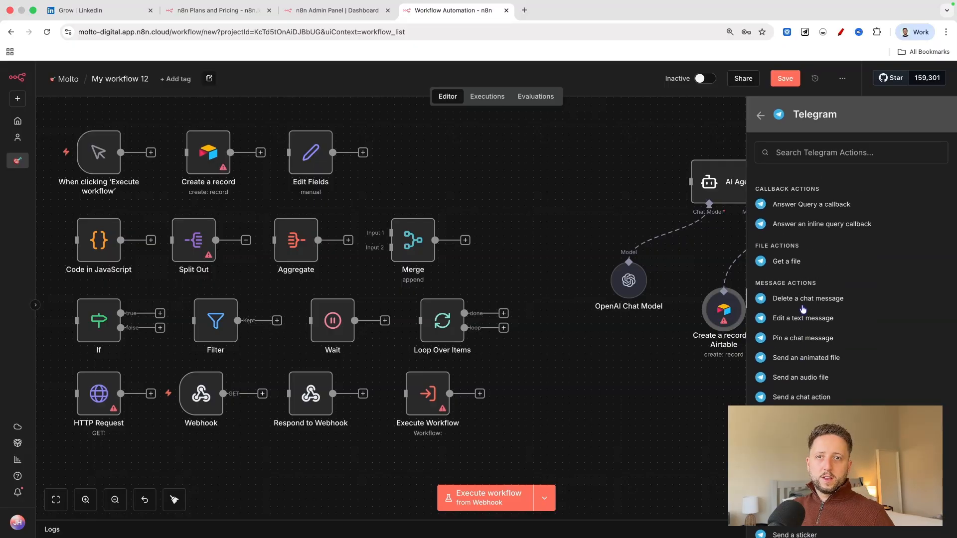
pyautogui.scroll(3, 808, 310)
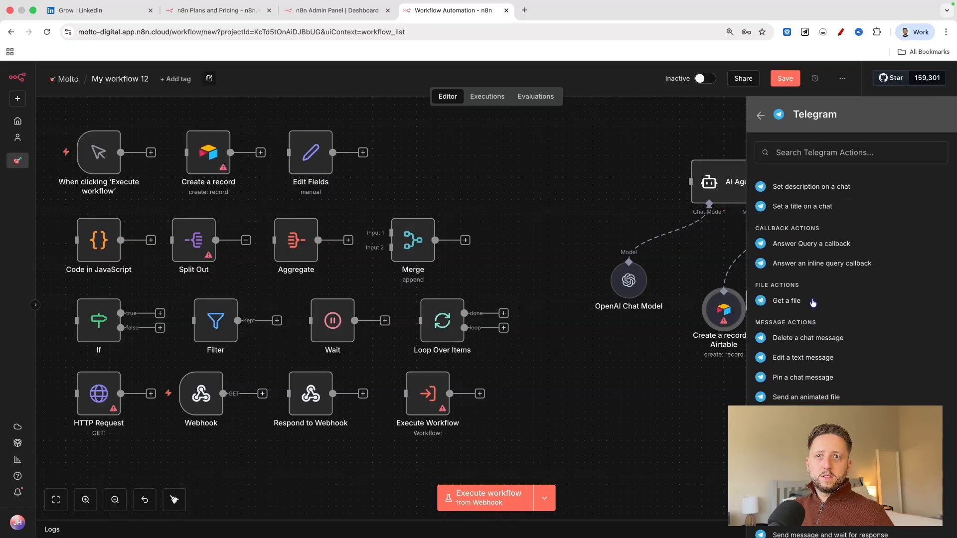
pyautogui.scroll(3, 812, 303)
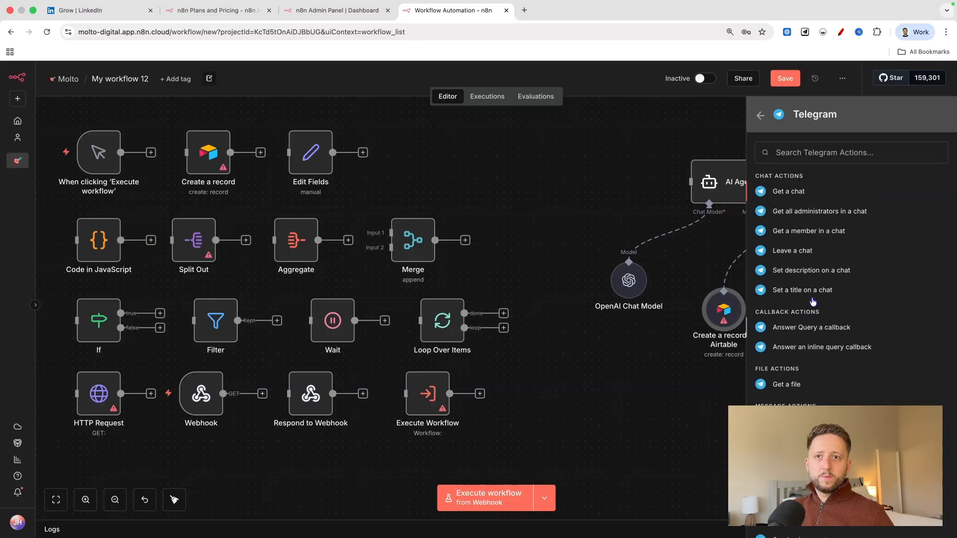
pyautogui.scroll(2, 812, 294)
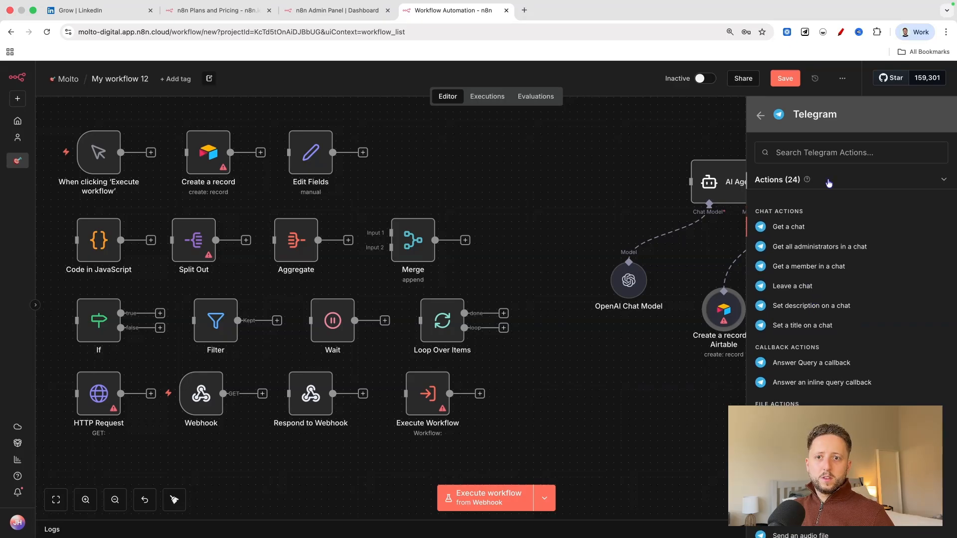
pyautogui.click(770, 227)
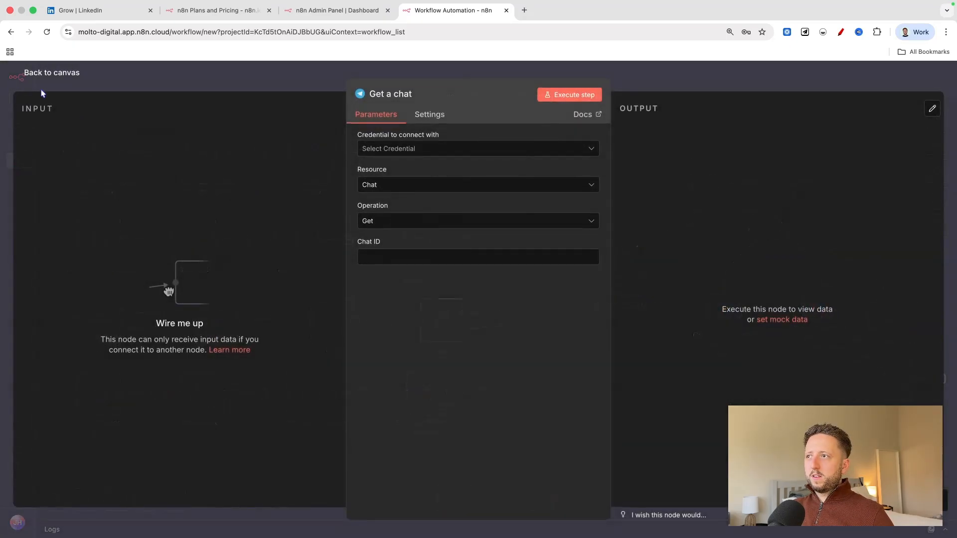
pyautogui.press('Escape')
# Connect the Telegram Get a chat node to the AI Agent's input and position it in line ahead of the agent.
pyautogui.moveTo(888, 379); pyautogui.dragTo(691, 182)
pyautogui.moveTo(558, 183); pyautogui.dragTo(595, 182)
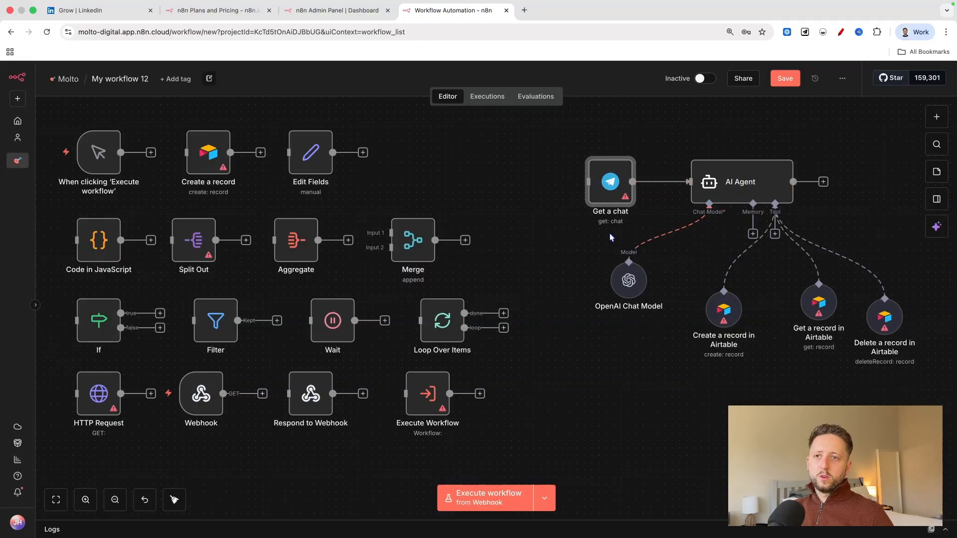
pyautogui.scroll(-1, 750, 308)
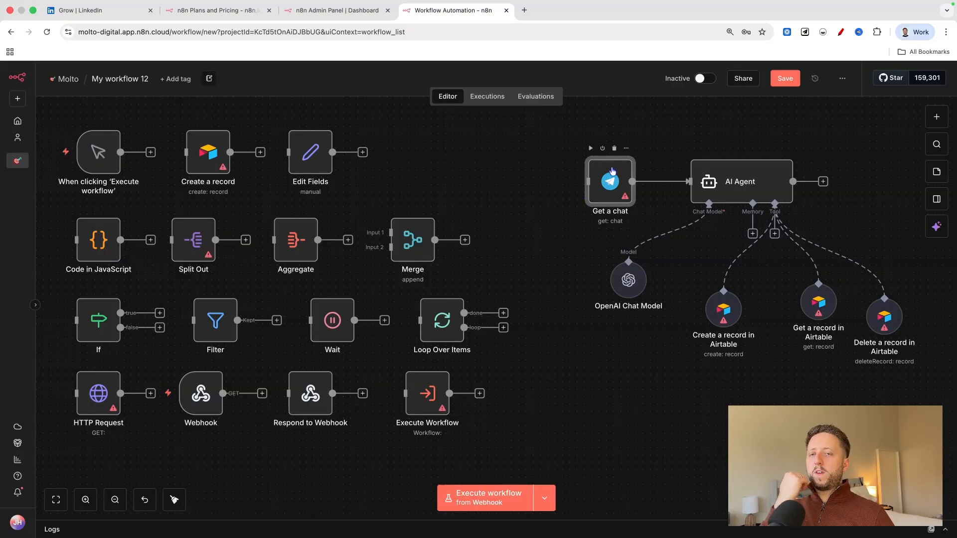
pyautogui.moveTo(611, 170); pyautogui.dragTo(589, 171)
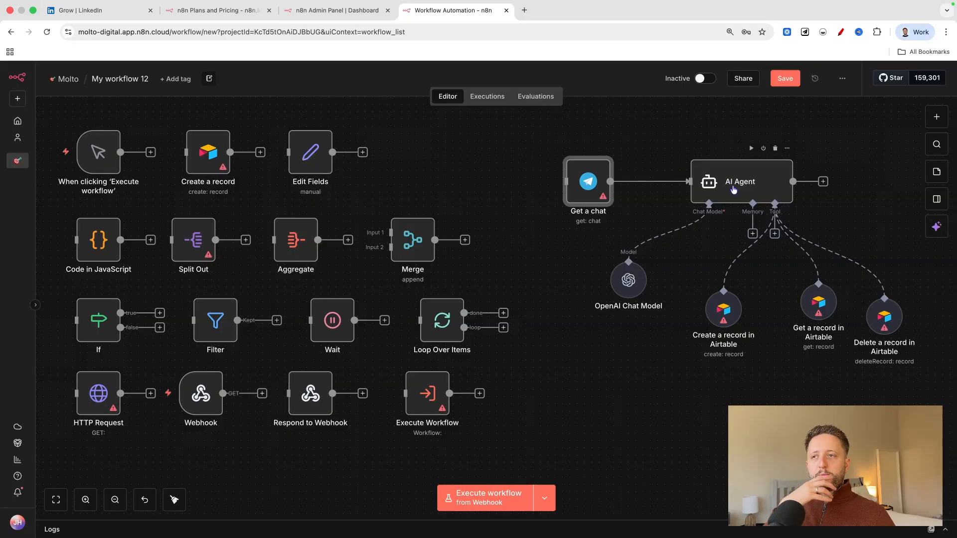
# Move the AI Agent node slightly closer to the Get a chat node.
pyautogui.hscroll(1, 733, 190)
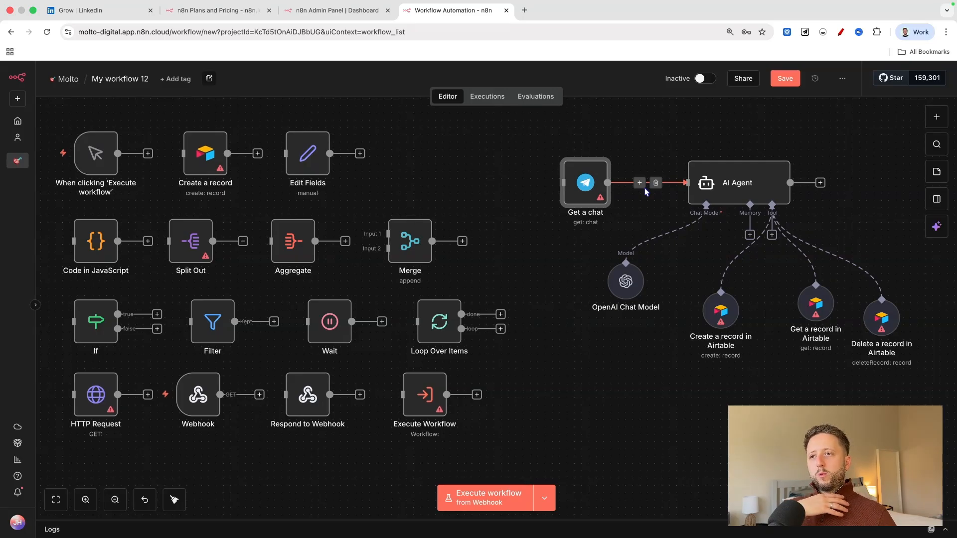
pyautogui.hscroll(-1, 644, 187)
pyautogui.hscroll(1, 645, 188)
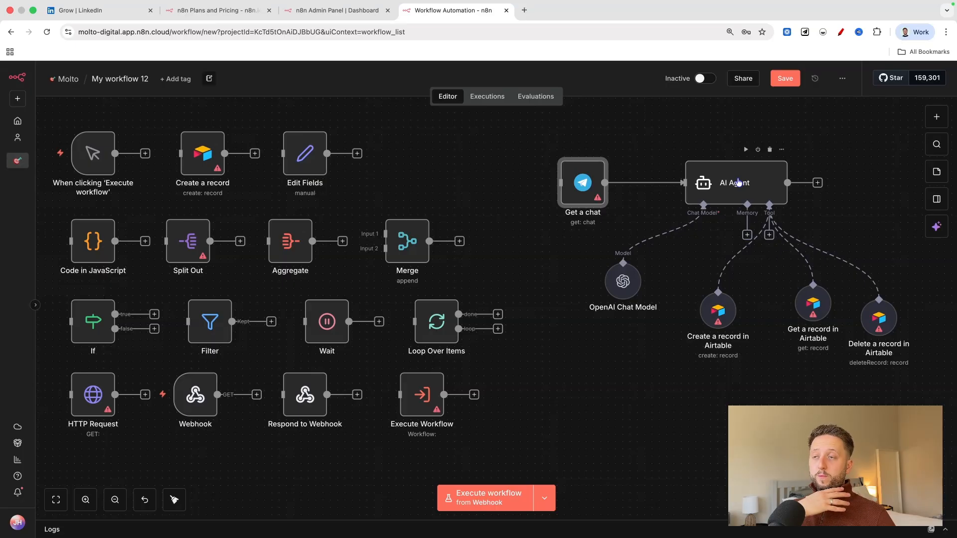
pyautogui.moveTo(738, 182); pyautogui.dragTo(723, 180)
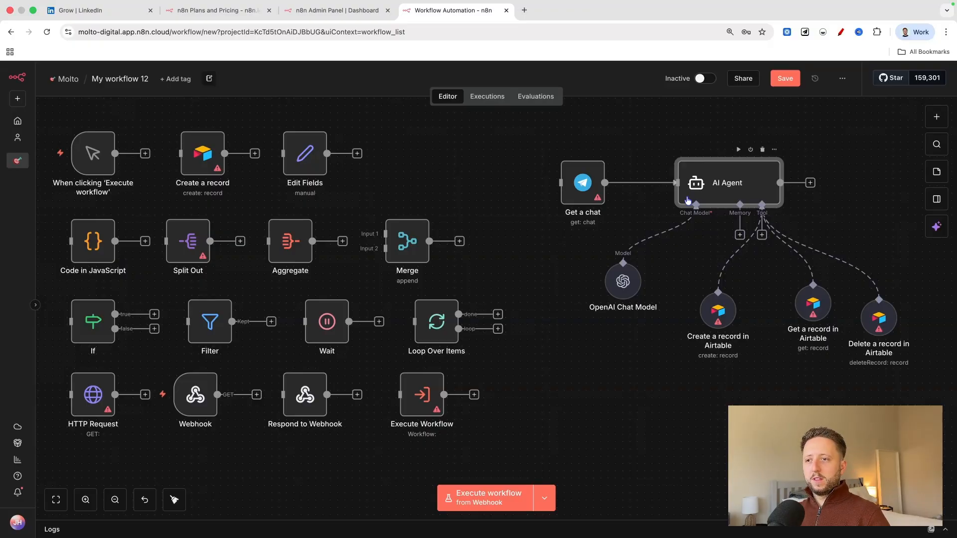
pyautogui.scroll(-2, 687, 200)
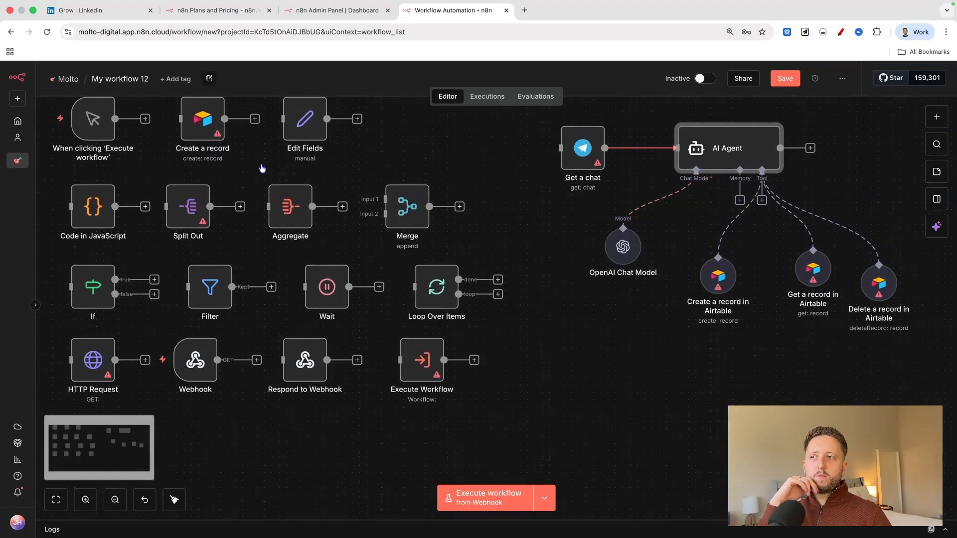
pyautogui.scroll(1, 183, 164)
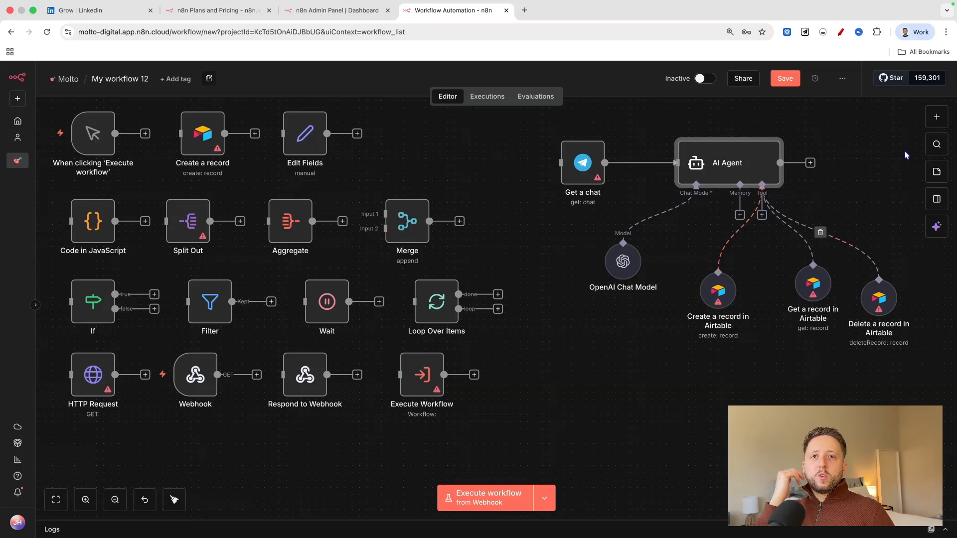
pyautogui.scroll(1, 75, 140)
pyautogui.hscroll(-2, 74, 138)
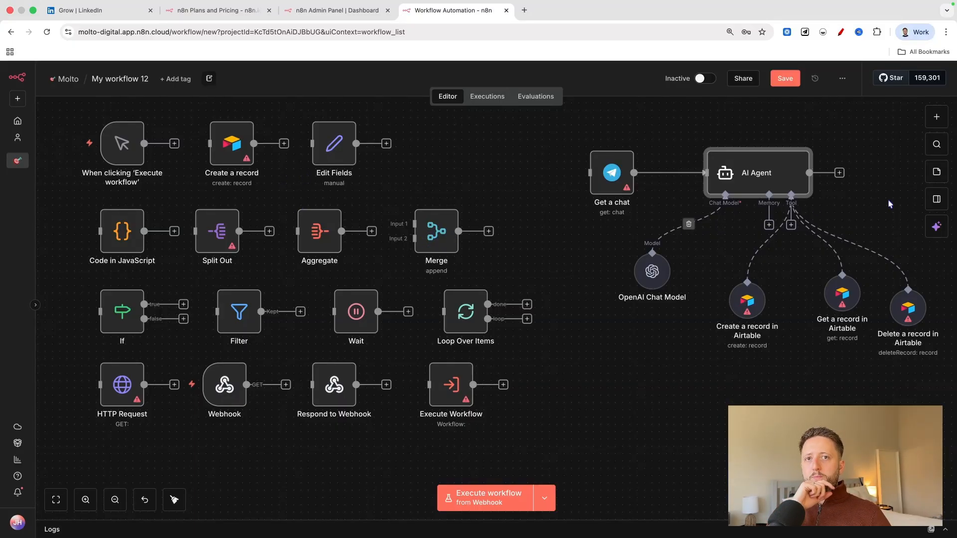
# Look through OpenAI's actions in the AI node category and add Message a model to the canvas.
pyautogui.click(930, 122)
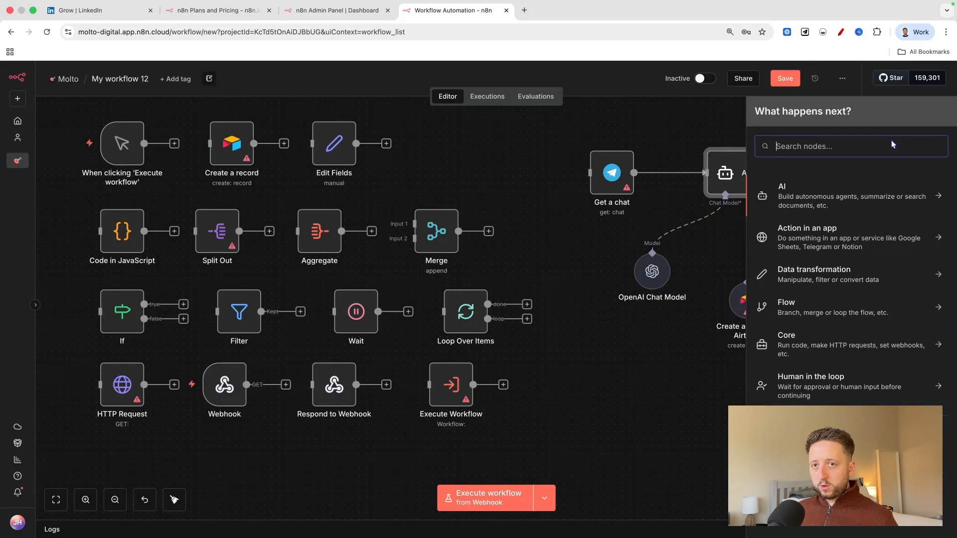
pyautogui.click(879, 189)
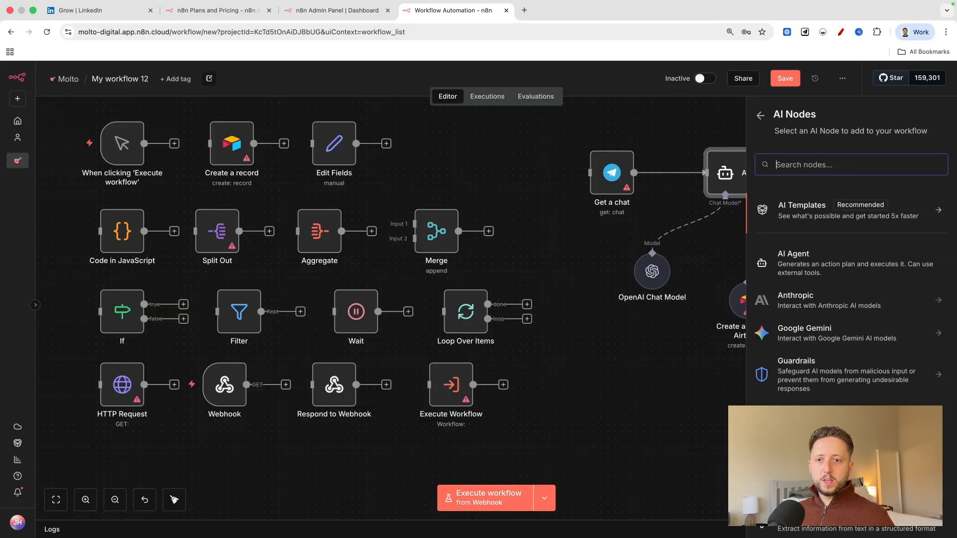
pyautogui.click(827, 420)
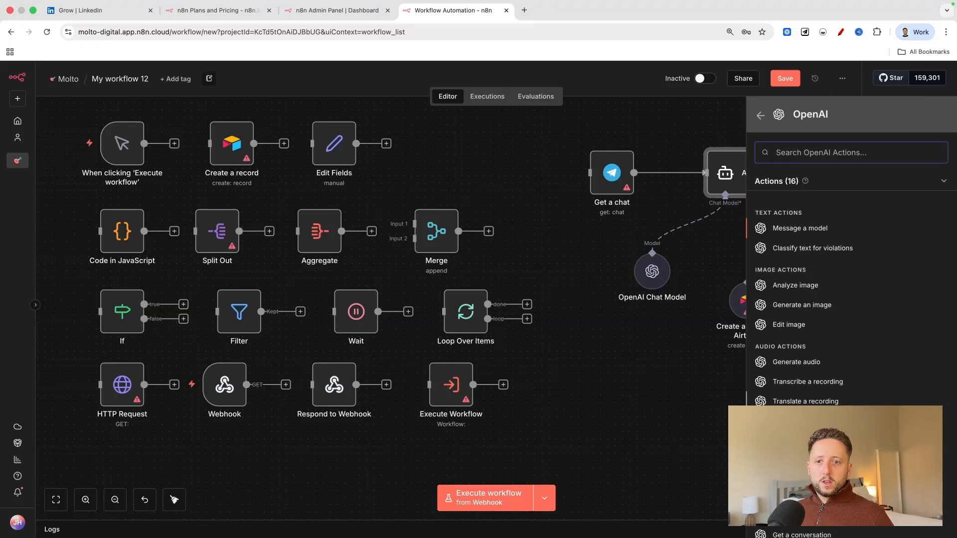
pyautogui.scroll(-1, 817, 411)
pyautogui.scroll(1, 791, 264)
pyautogui.click(799, 225)
pyautogui.click(51, 71)
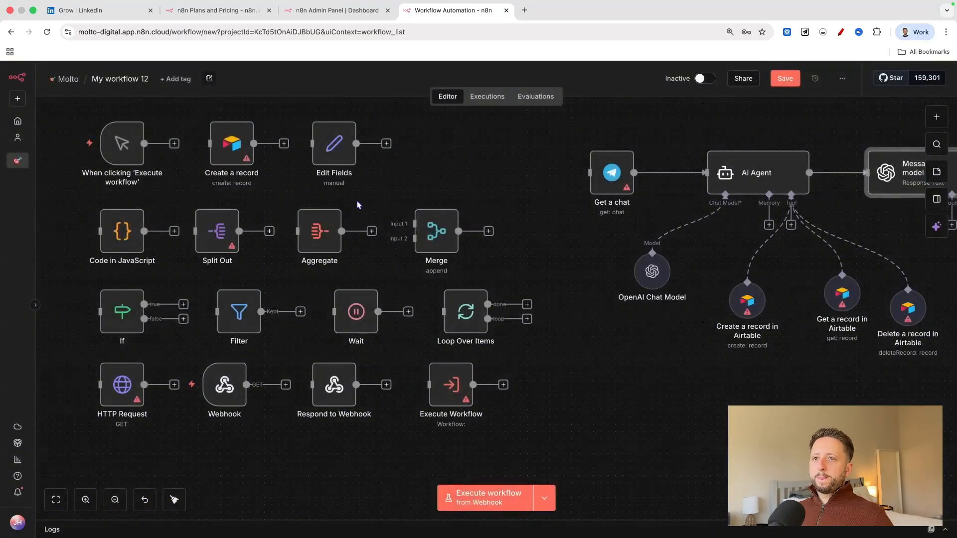
# Disconnect the Message a model node from the AI Agent and move it to the free area below the agent cluster.
pyautogui.click(846, 173)
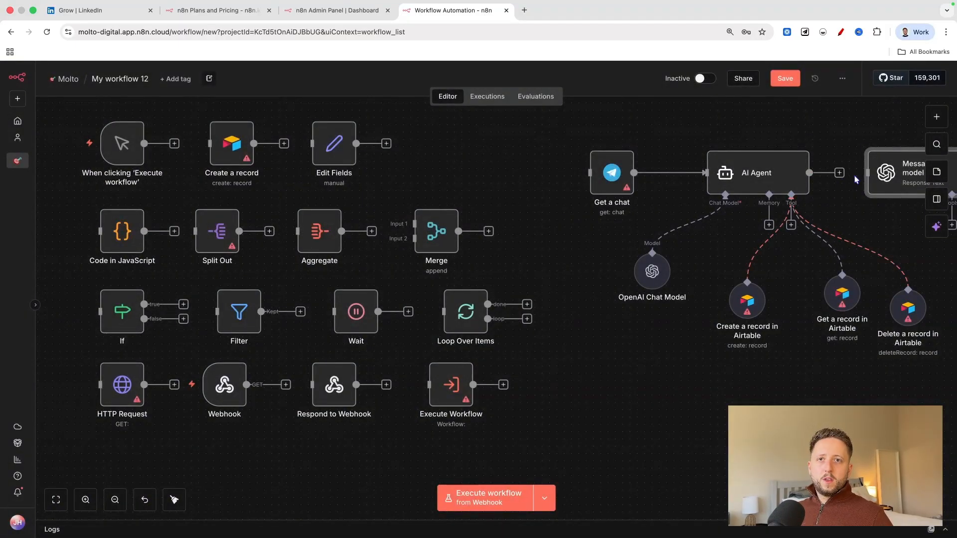
pyautogui.moveTo(896, 174); pyautogui.dragTo(656, 459)
pyautogui.scroll(-2, 500, 390)
pyautogui.scroll(-2, 497, 386)
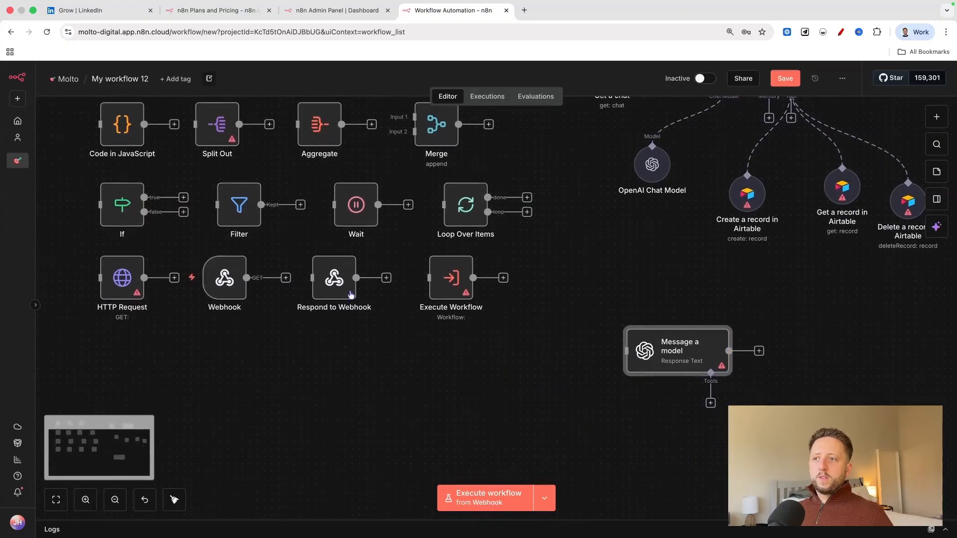
# Move the HTTP Request, Webhook, Respond to Webhook and Execute Workflow nodes into one row beside Message a model.
pyautogui.moveTo(95, 355); pyautogui.dragTo(411, 255)
pyautogui.moveTo(85, 352); pyautogui.dragTo(493, 241)
pyautogui.moveTo(452, 276); pyautogui.dragTo(547, 348)
pyautogui.click(268, 374)
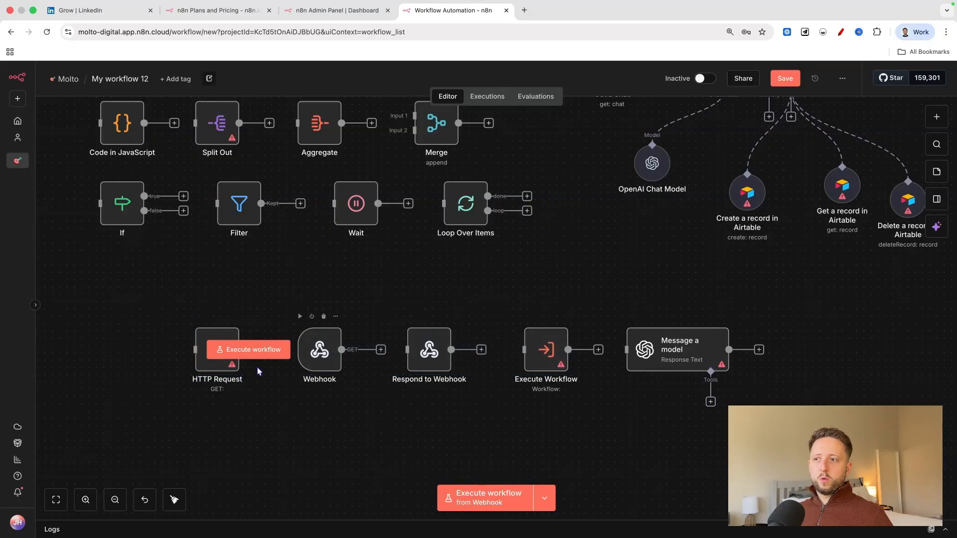
# Move the Get a chat and AI Agent cluster with its sub-nodes further away from the other nodes.
pyautogui.hscroll(3, 279, 362)
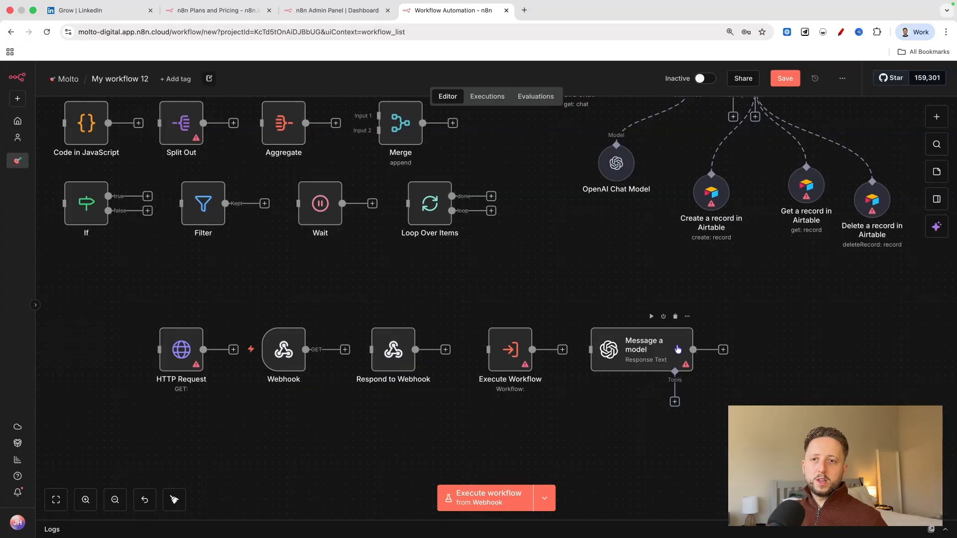
pyautogui.hscroll(3, 677, 349)
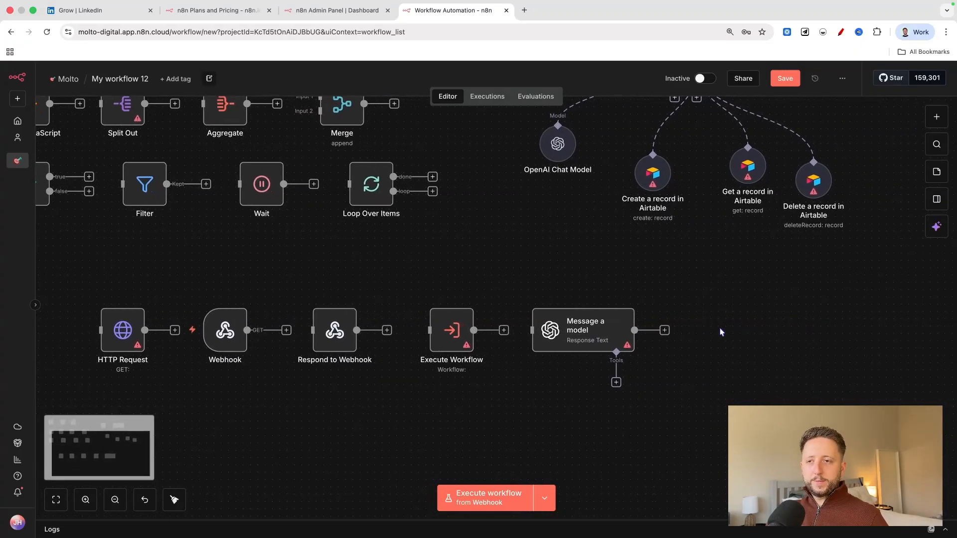
pyautogui.scroll(2, 449, 330)
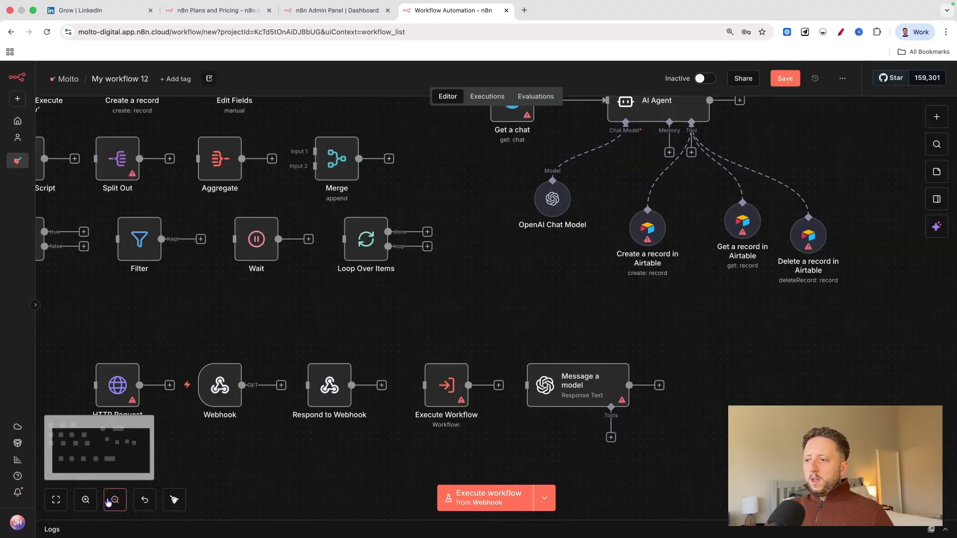
pyautogui.click(108, 501)
pyautogui.click(108, 500)
pyautogui.moveTo(465, 119); pyautogui.dragTo(797, 324)
pyautogui.moveTo(678, 212); pyautogui.dragTo(761, 201)
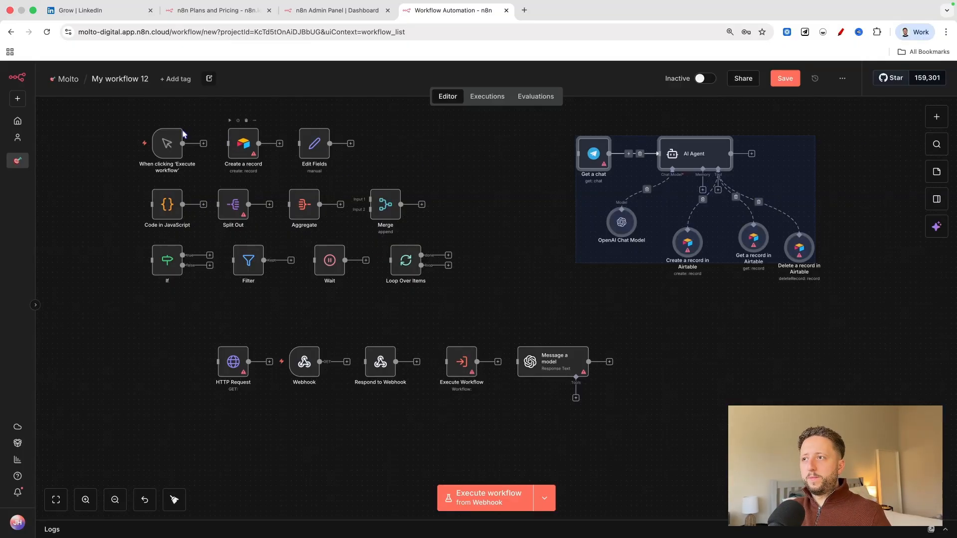
# Find Gmail among the app event triggers, add its Gmail Trigger to the canvas and move it to an open spot.
pyautogui.click(166, 139)
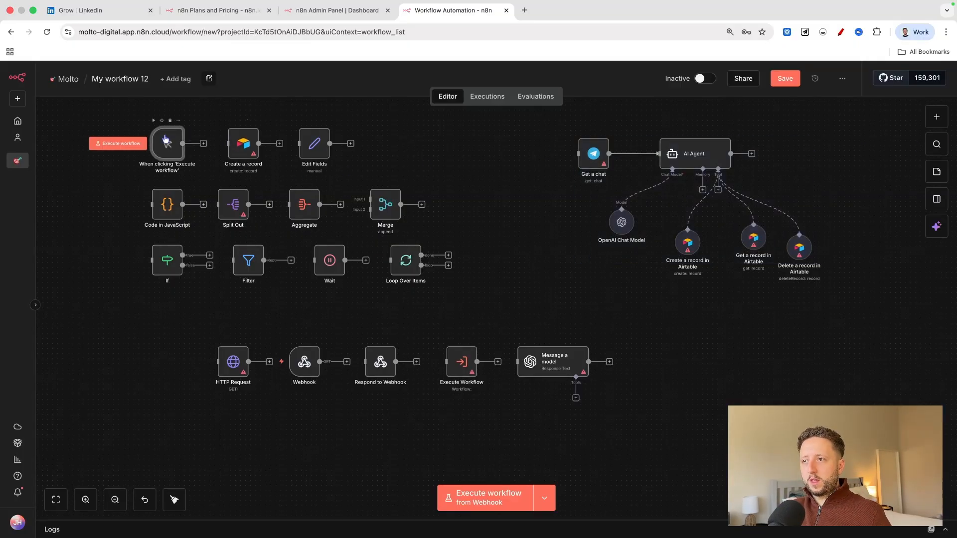
pyautogui.click(937, 117)
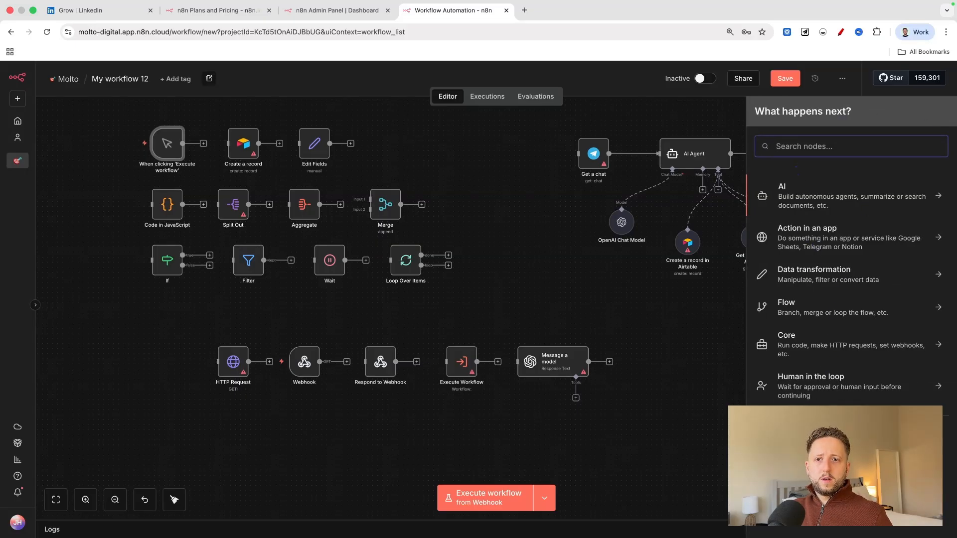
pyautogui.click(793, 435)
pyautogui.scroll(-2, 789, 196)
pyautogui.scroll(2, 773, 222)
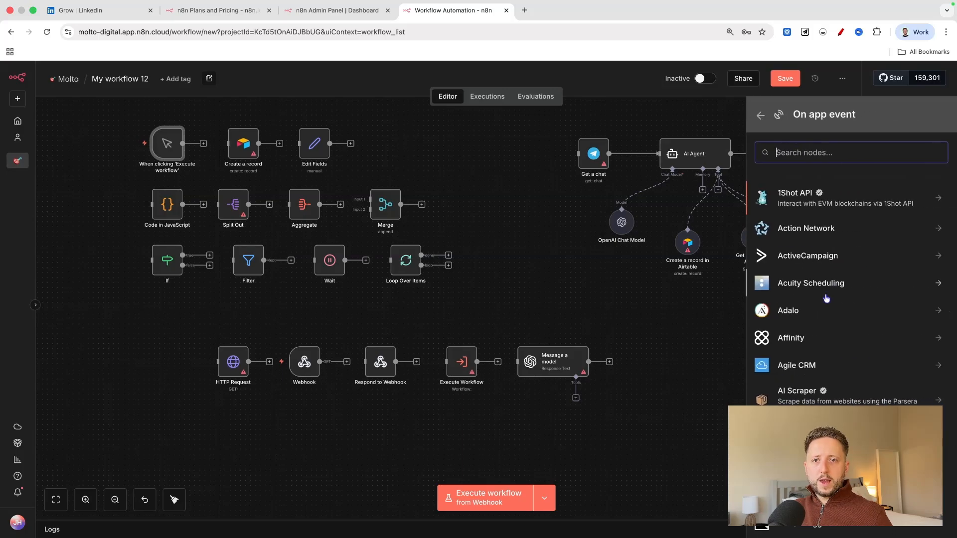
pyautogui.click(828, 255)
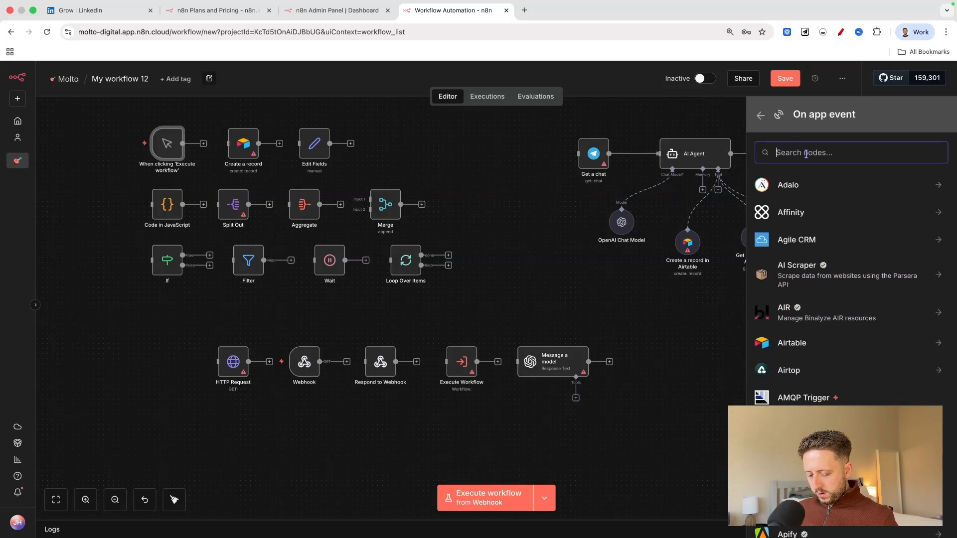
pyautogui.write('gmail')
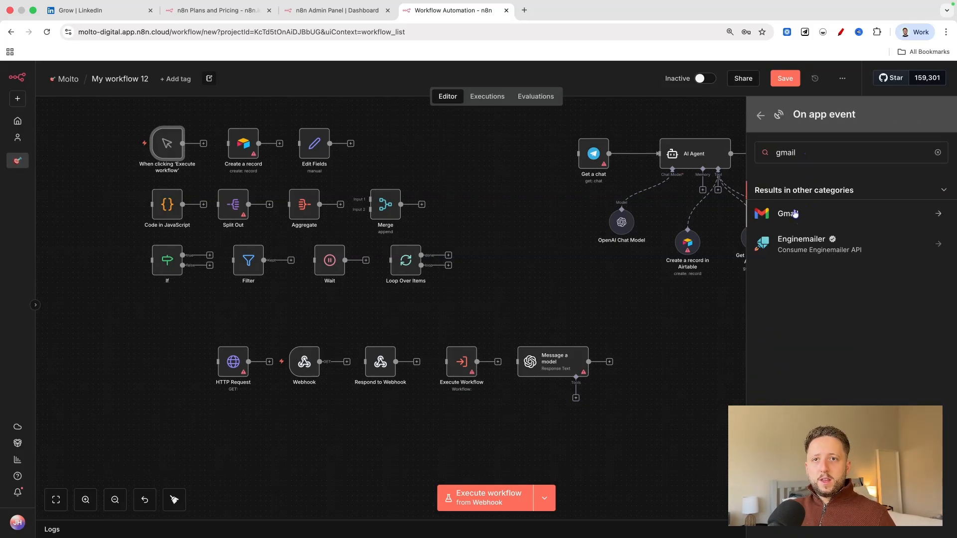
pyautogui.click(794, 214)
pyautogui.click(797, 202)
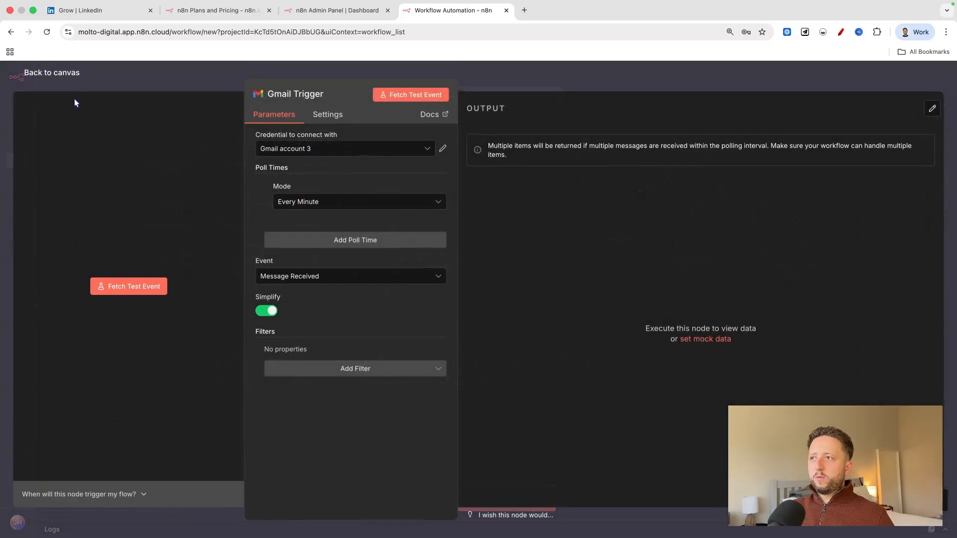
pyautogui.click(69, 74)
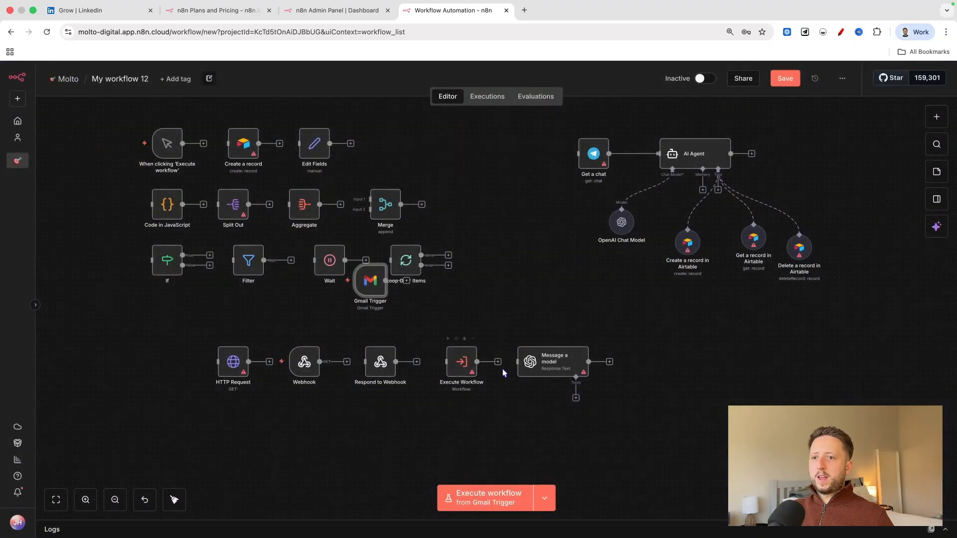
pyautogui.moveTo(370, 290); pyautogui.dragTo(502, 304)
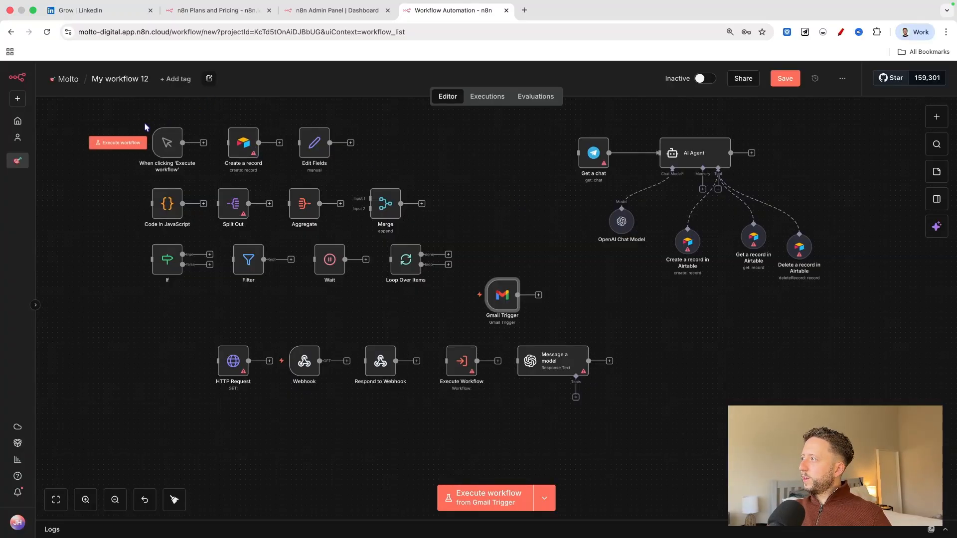
# Stack the node groups compactly, placing the HTTP Request row under the If row and the AI Agent cluster beneath both.
pyautogui.moveTo(143, 119); pyautogui.dragTo(424, 345)
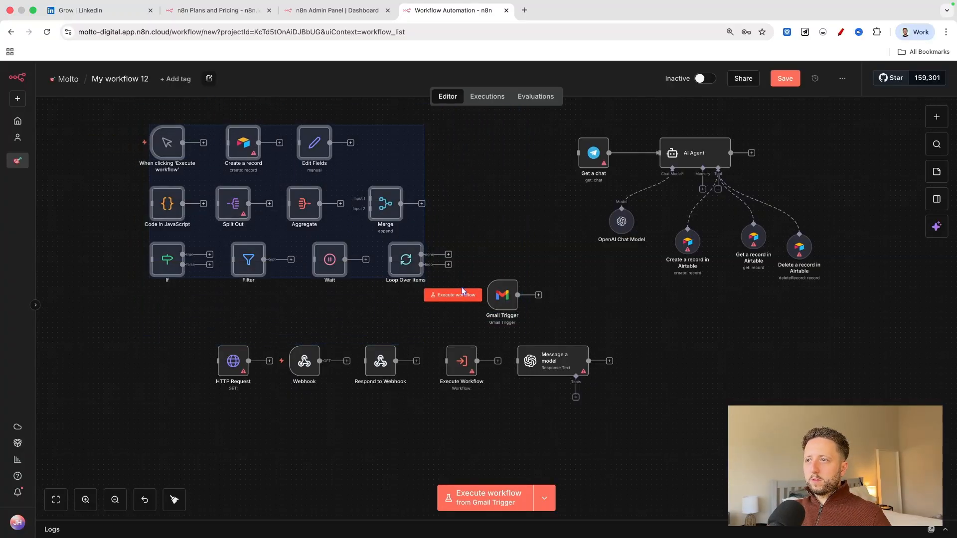
pyautogui.moveTo(410, 237); pyautogui.dragTo(324, 231)
pyautogui.moveTo(189, 383); pyautogui.dragTo(643, 337)
pyautogui.moveTo(544, 364); pyautogui.dragTo(366, 313)
pyautogui.moveTo(563, 131); pyautogui.dragTo(817, 264)
pyautogui.moveTo(790, 218); pyautogui.dragTo(294, 446)
pyautogui.click(305, 444)
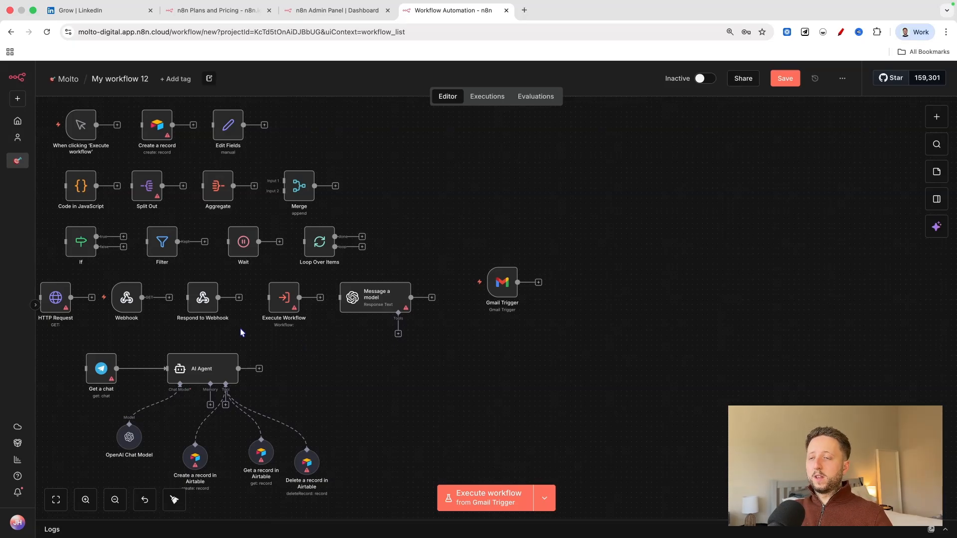
# Review the Gmail Trigger's parameters, checking its poll time mode, and return to the canvas.
pyautogui.click(116, 500)
pyautogui.click(89, 500)
pyautogui.click(90, 501)
pyautogui.click(90, 501)
pyautogui.click(90, 501)
pyautogui.click(90, 501)
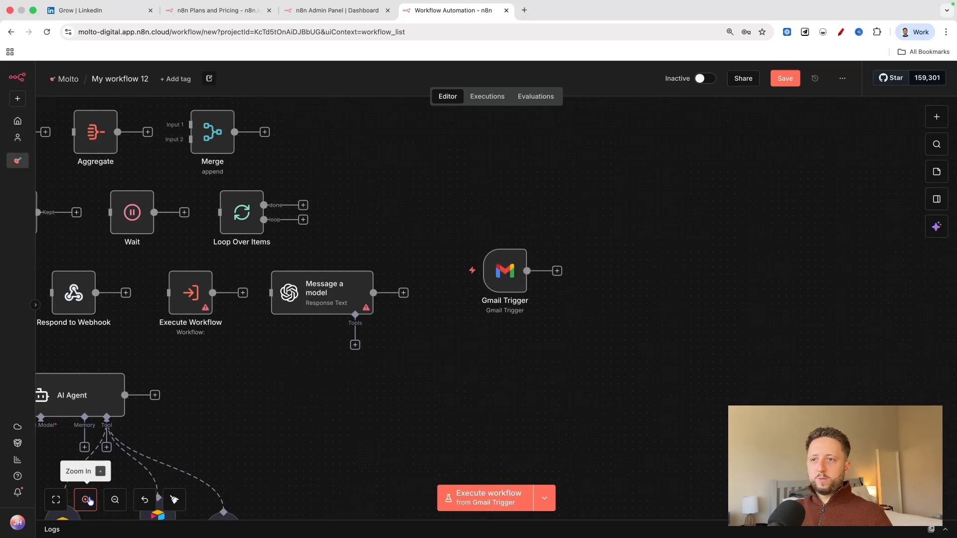
pyautogui.click(89, 501)
pyautogui.click(90, 501)
pyautogui.hscroll(1, 538, 309)
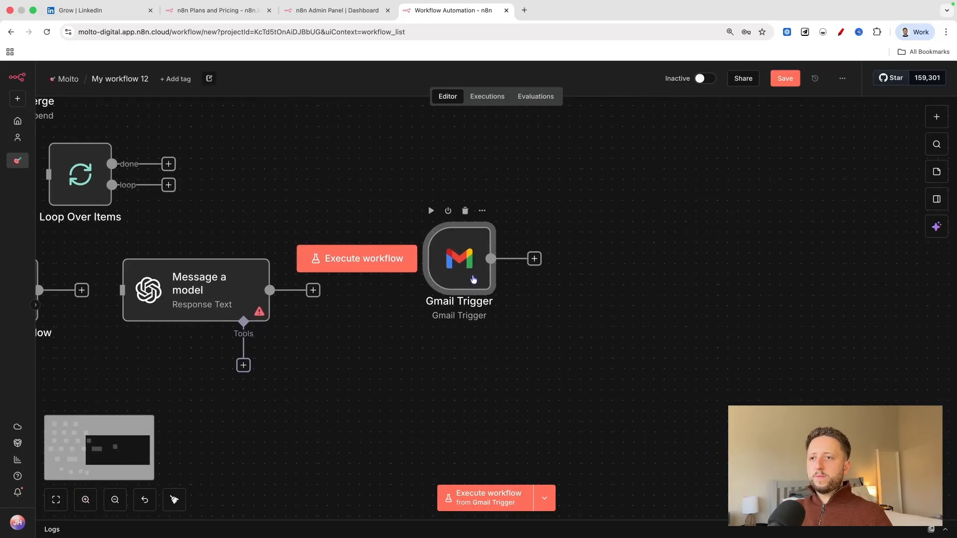
pyautogui.doubleClick(460, 273)
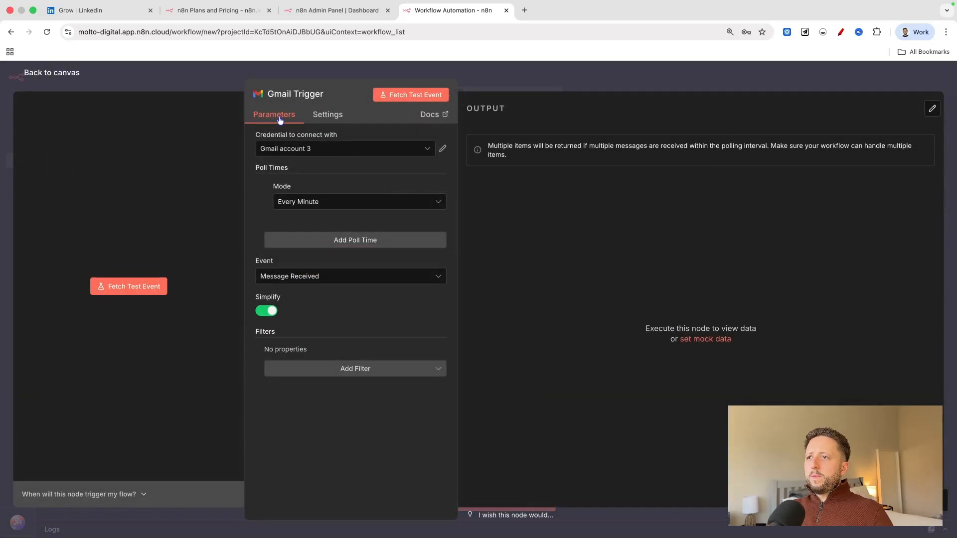
pyautogui.click(338, 202)
pyautogui.click(340, 229)
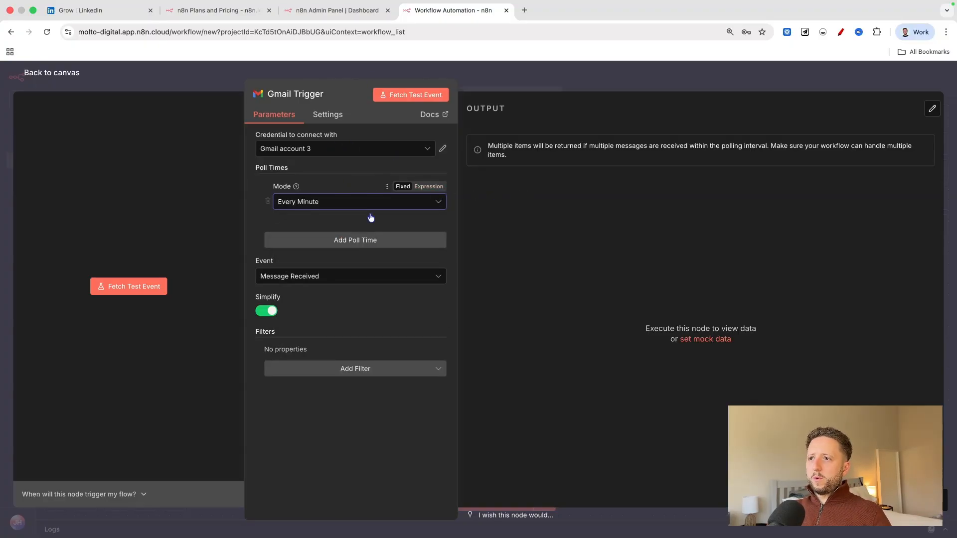
pyautogui.click(76, 77)
pyautogui.doubleClick(459, 256)
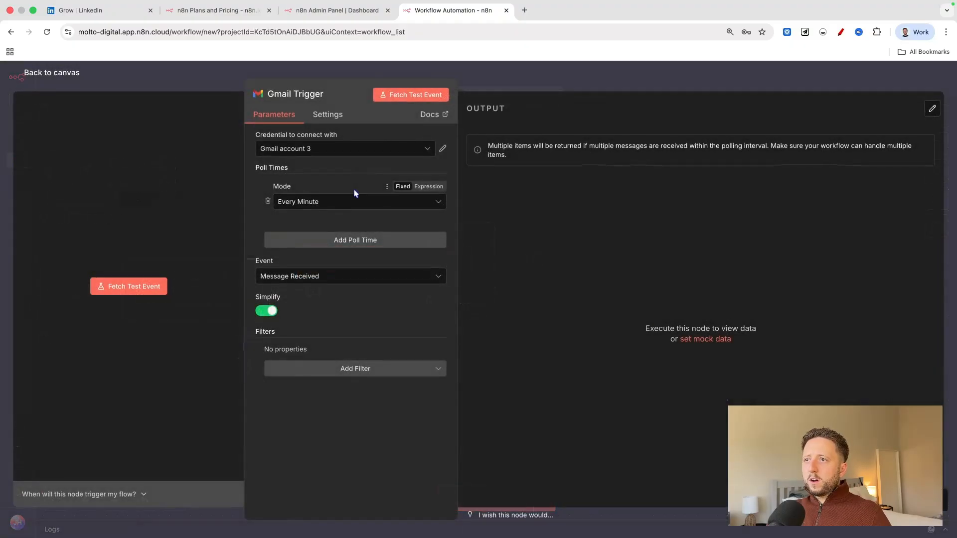
pyautogui.click(66, 83)
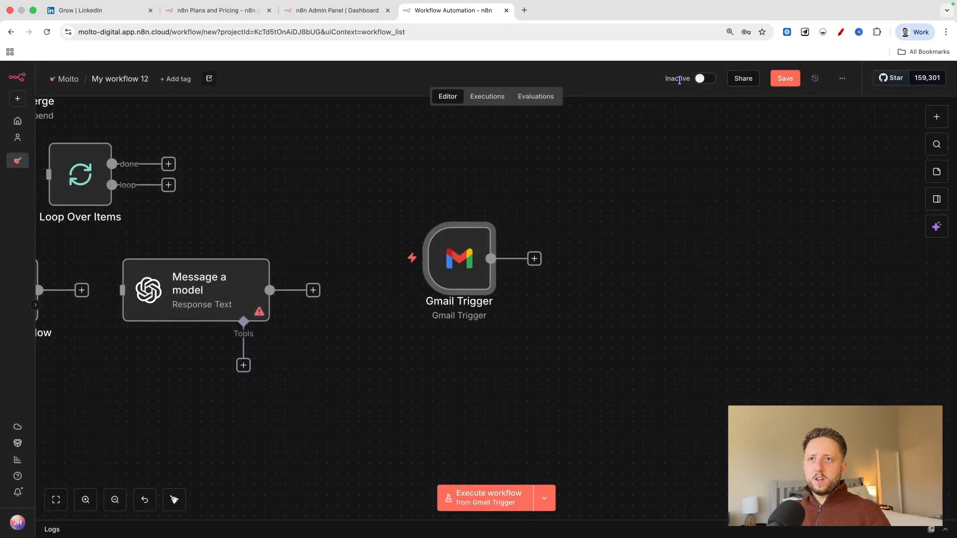
# Save the workflow and clear the canvas of every node except the Gmail Trigger, shifting the trigger slightly.
pyautogui.press('super+s')
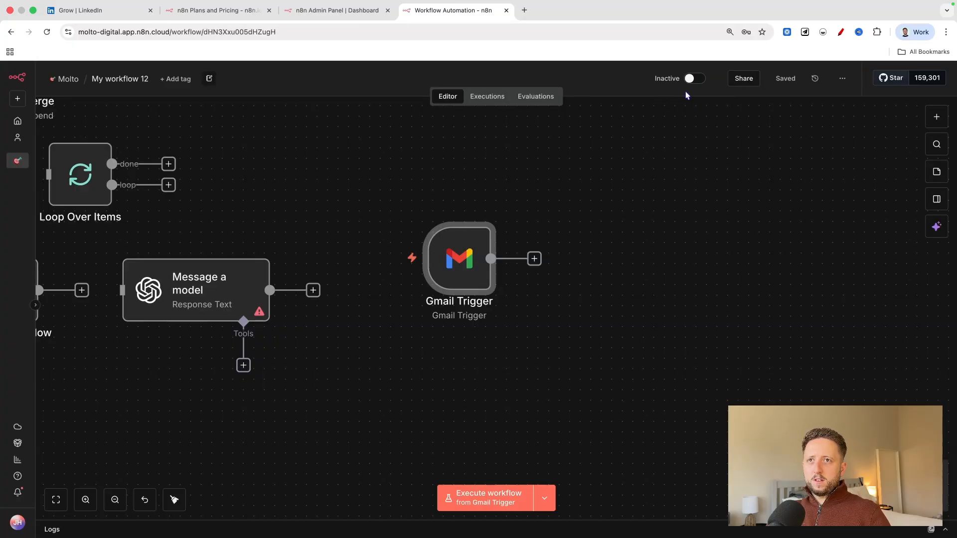
pyautogui.click(115, 500)
pyautogui.click(115, 499)
pyautogui.click(115, 500)
pyautogui.moveTo(162, 146); pyautogui.dragTo(440, 467)
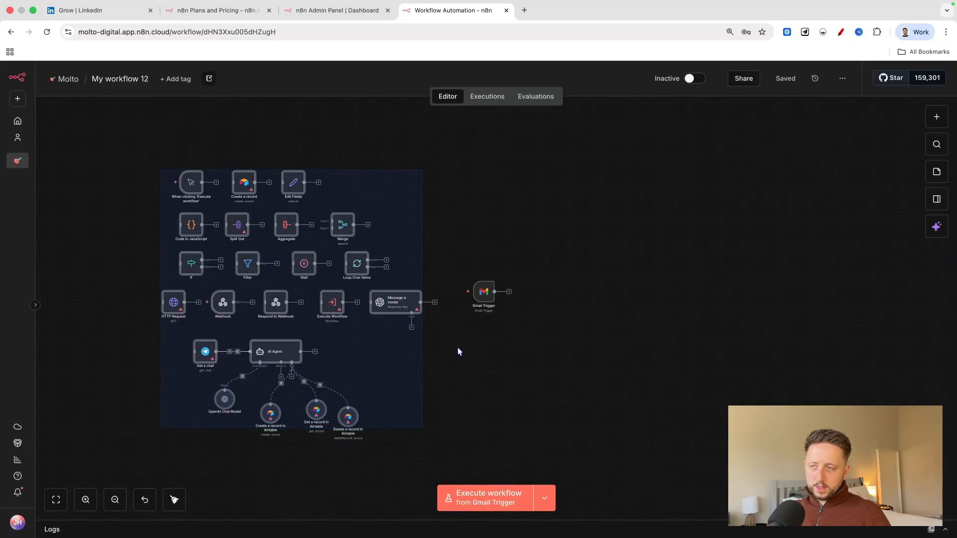
pyautogui.press('Delete')
pyautogui.moveTo(483, 292); pyautogui.dragTo(413, 288)
# Activate the workflow and recheck the Gmail Trigger's poll time settings.
pyautogui.click(688, 78)
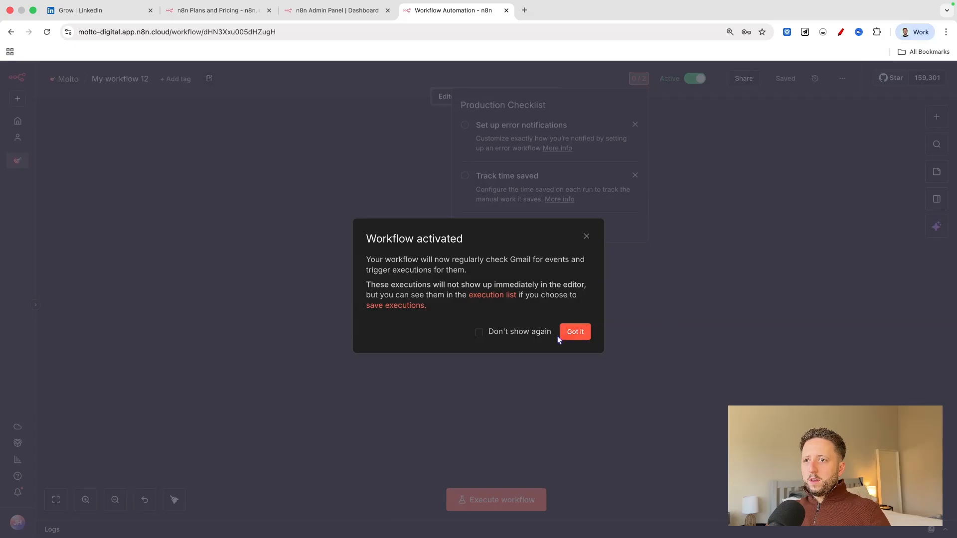
pyautogui.click(561, 332)
pyautogui.doubleClick(412, 286)
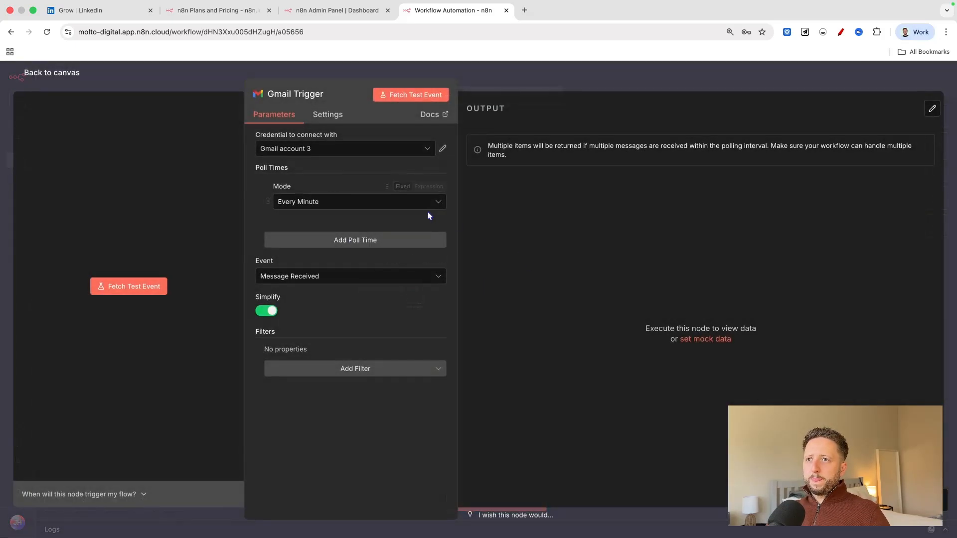
pyautogui.click(73, 89)
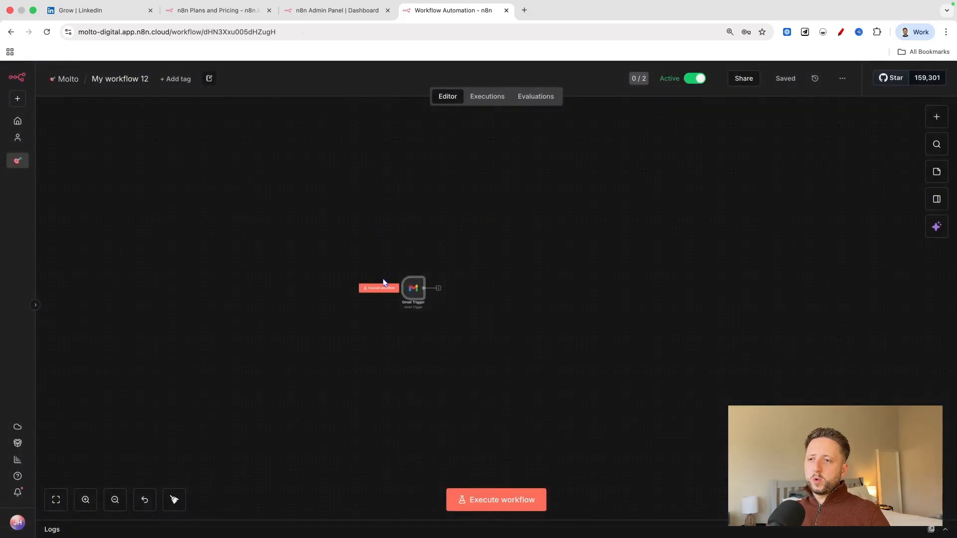
# Add a Code in JavaScript node after the Gmail Trigger, keeping its default code, and return to the canvas.
pyautogui.click(85, 499)
pyautogui.moveTo(346, 277)
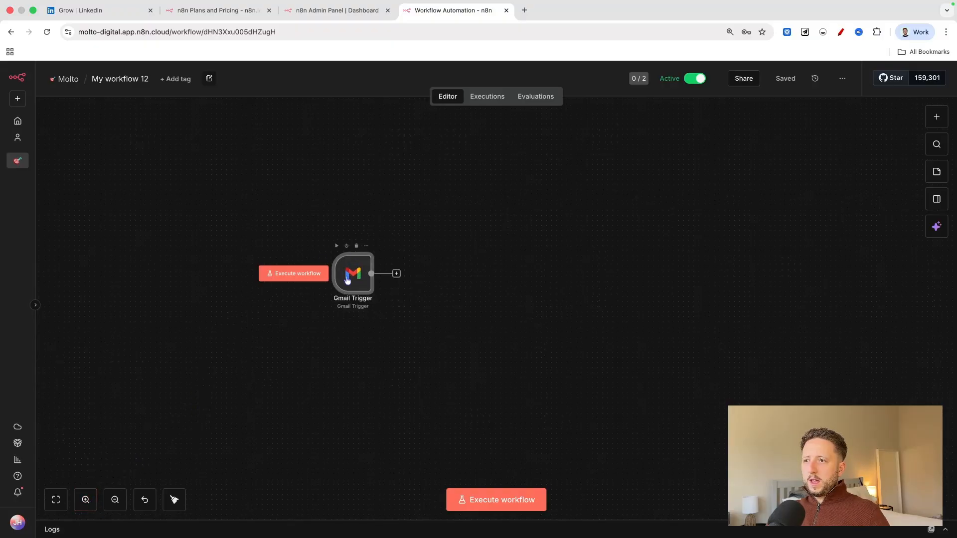
pyautogui.click(397, 274)
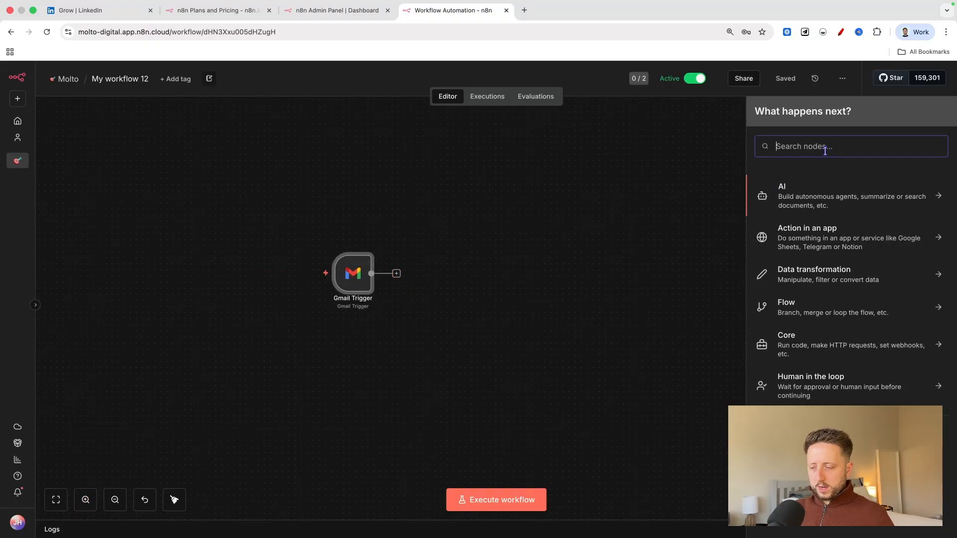
pyautogui.write('code')
pyautogui.click(831, 188)
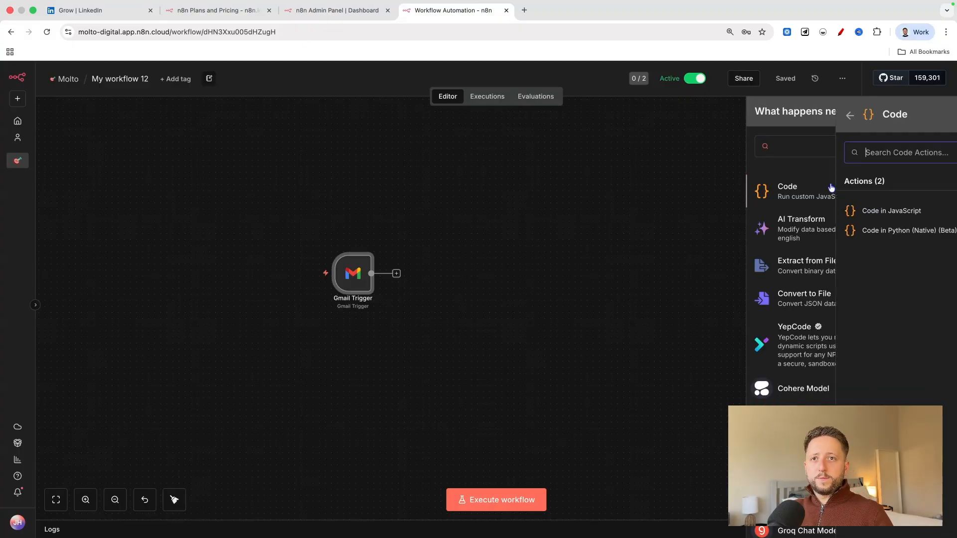
pyautogui.click(812, 213)
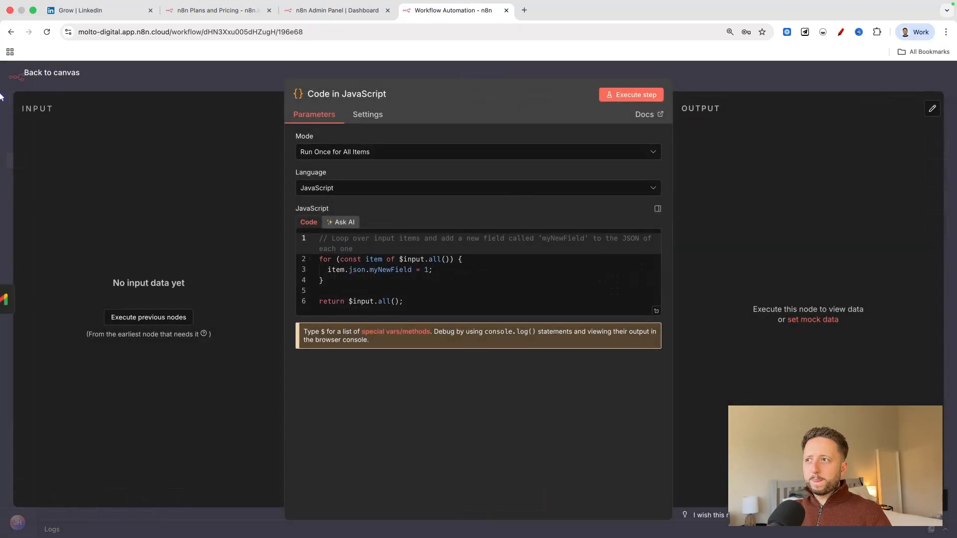
pyautogui.click(56, 75)
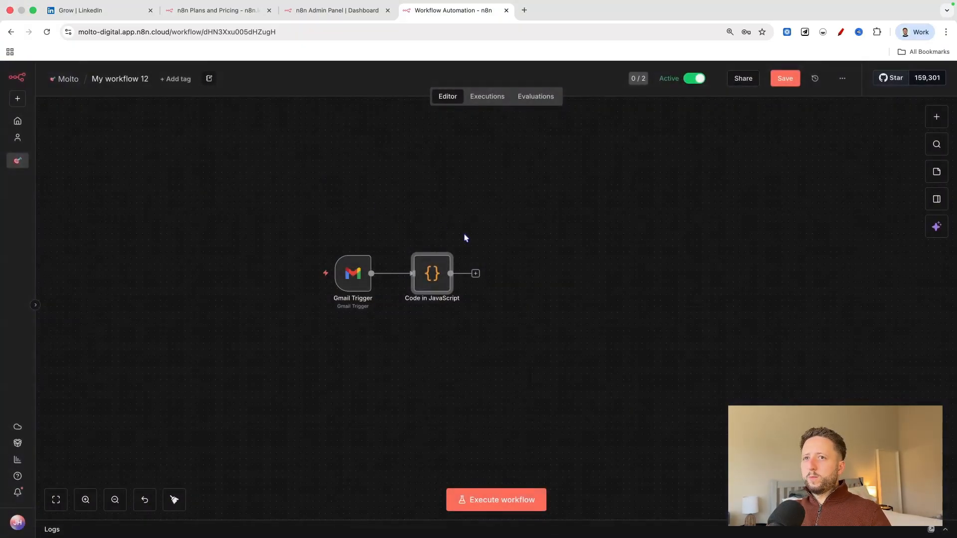
# Move the Gmail Trigger slightly away from the Code node and review its poll time settings.
pyautogui.moveTo(353, 283); pyautogui.dragTo(347, 283)
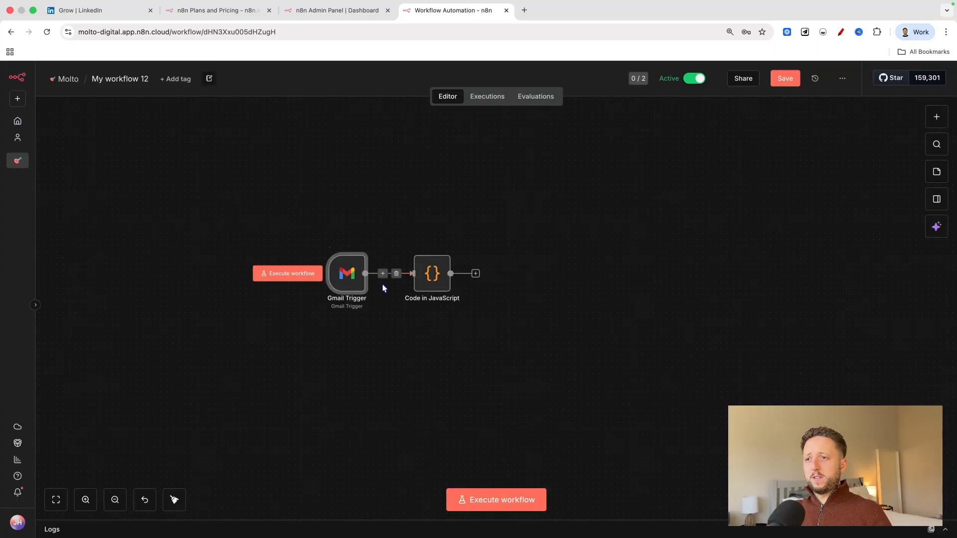
pyautogui.doubleClick(355, 285)
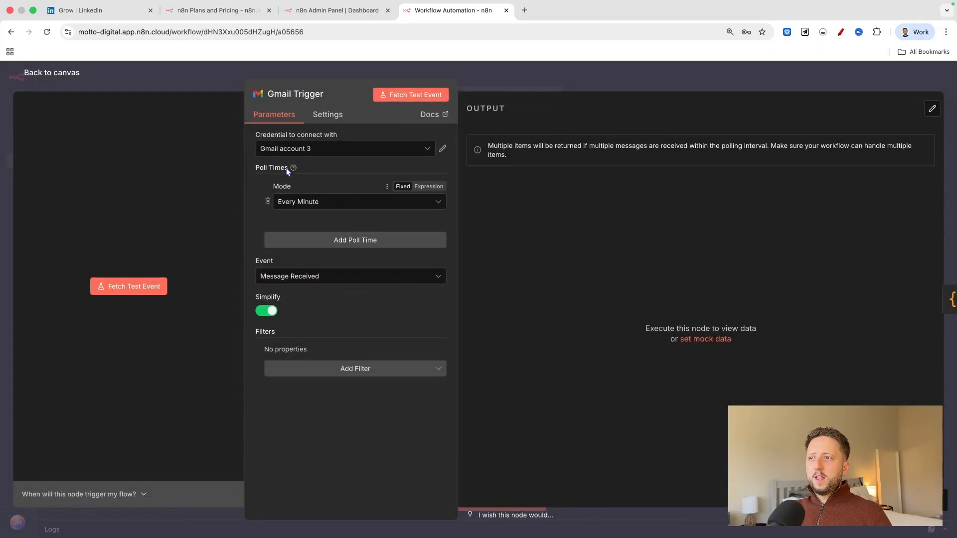
pyautogui.click(72, 96)
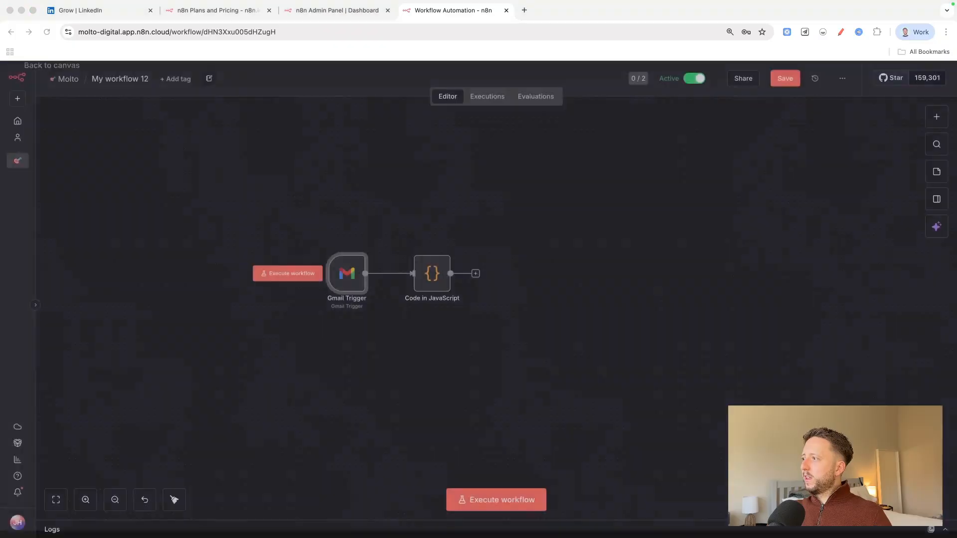
pyautogui.click(330, 10)
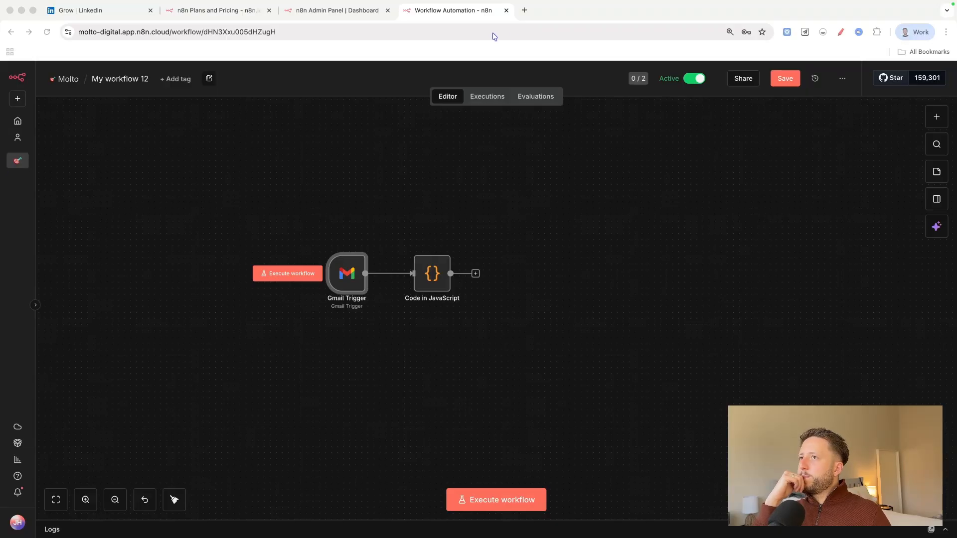
pyautogui.click(525, 10)
pyautogui.moveTo(534, 13); pyautogui.dragTo(534, 0)
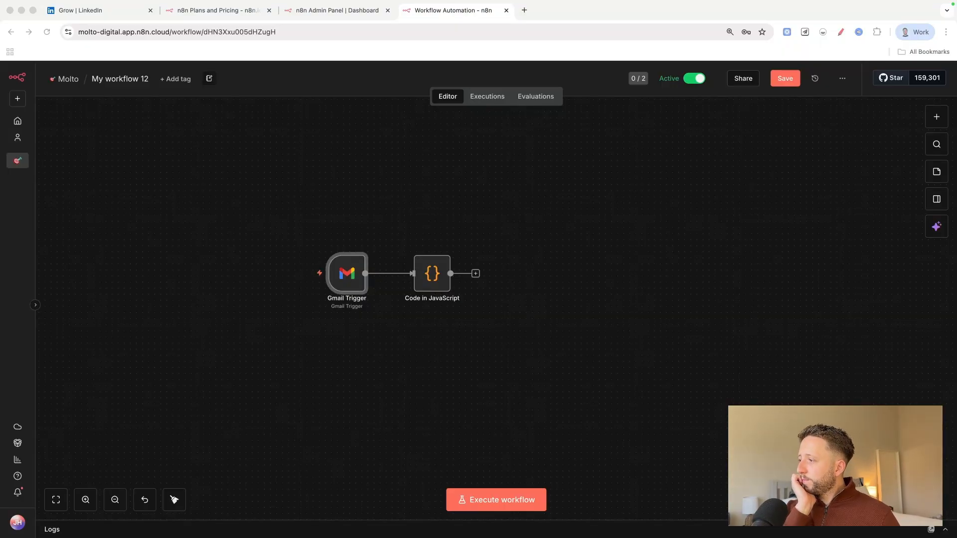
# Review the Gmail Trigger's parameters and the explanation of when the node triggers the flow, returning to the canvas.
pyautogui.doubleClick(354, 276)
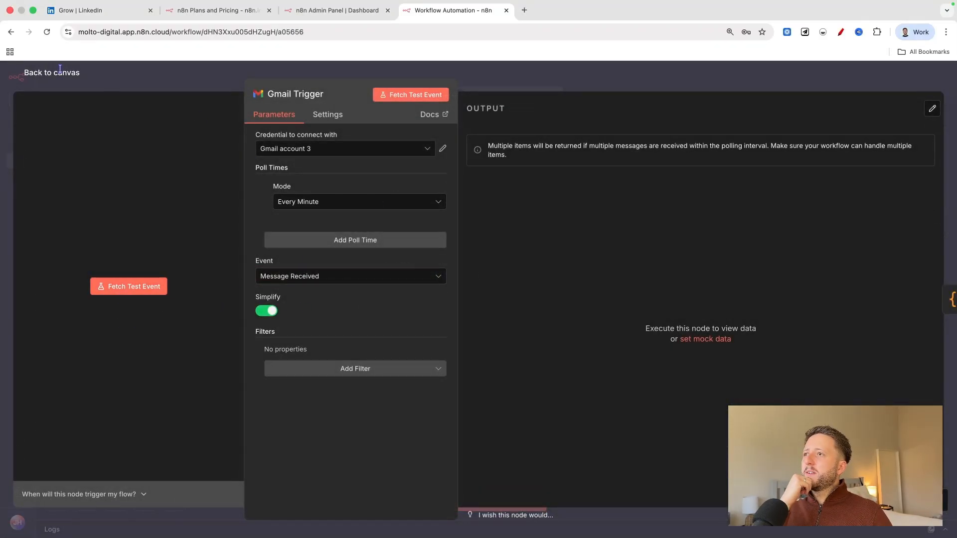
pyautogui.click(52, 74)
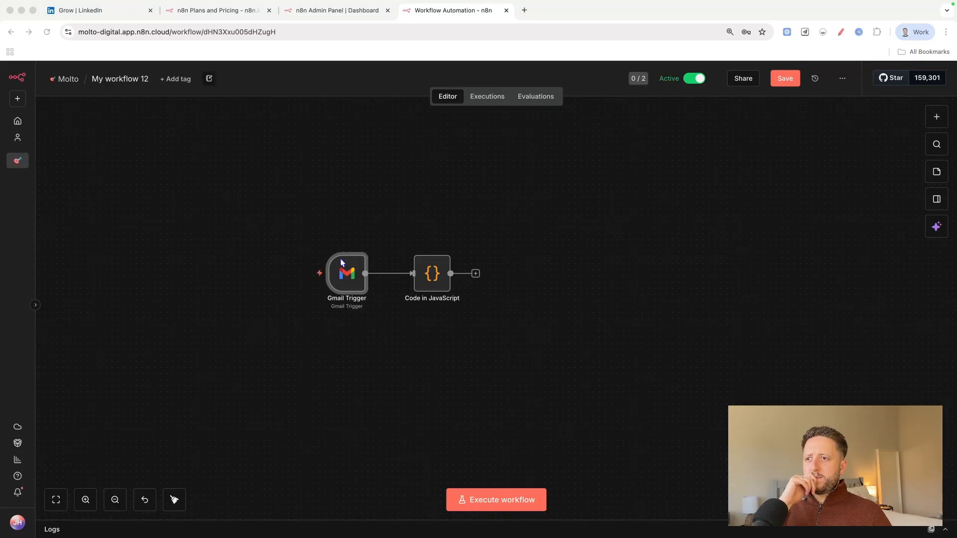
pyautogui.doubleClick(344, 283)
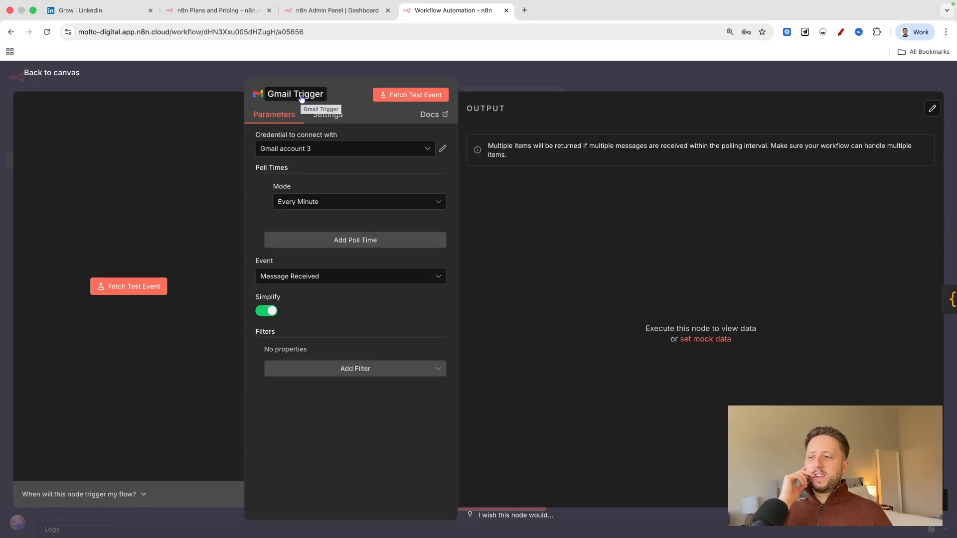
pyautogui.click(143, 497)
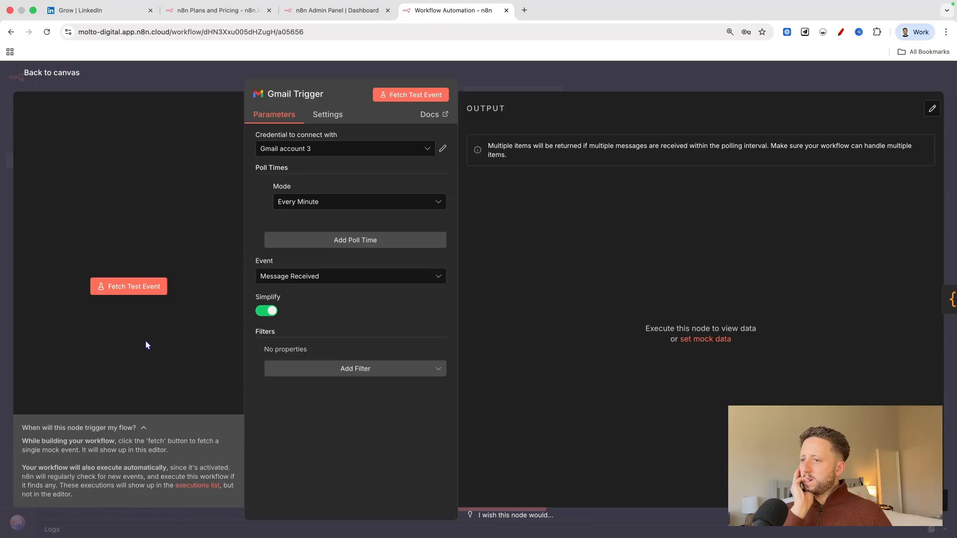
pyautogui.click(34, 76)
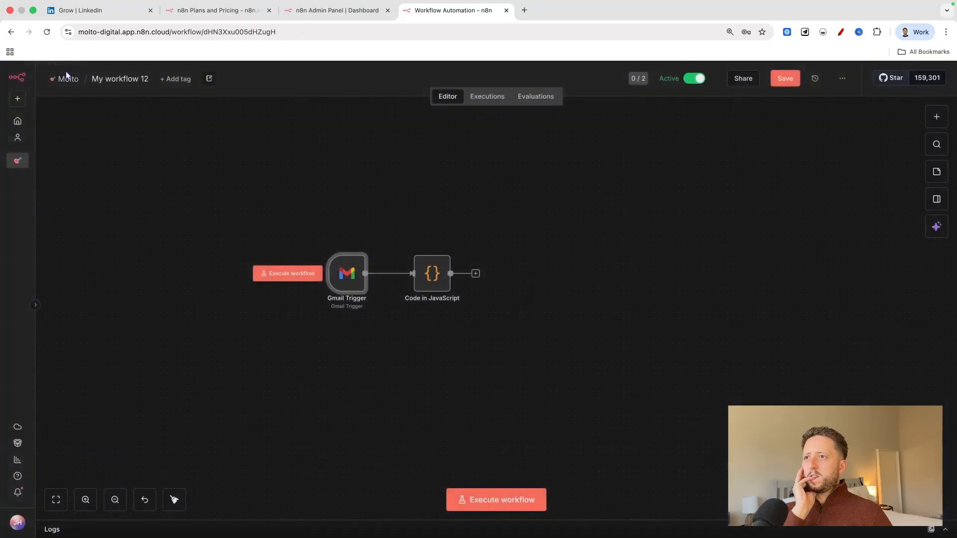
pyautogui.doubleClick(331, 277)
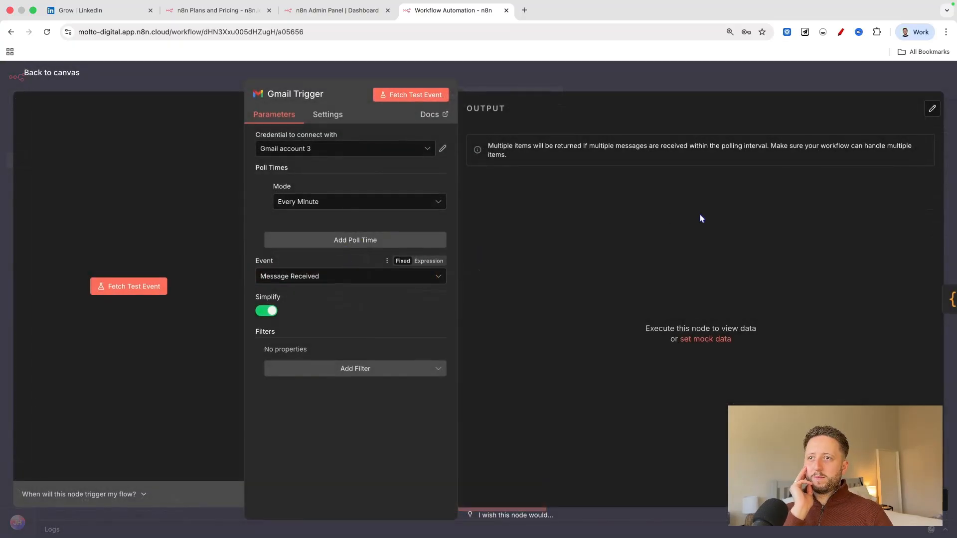
pyautogui.click(42, 72)
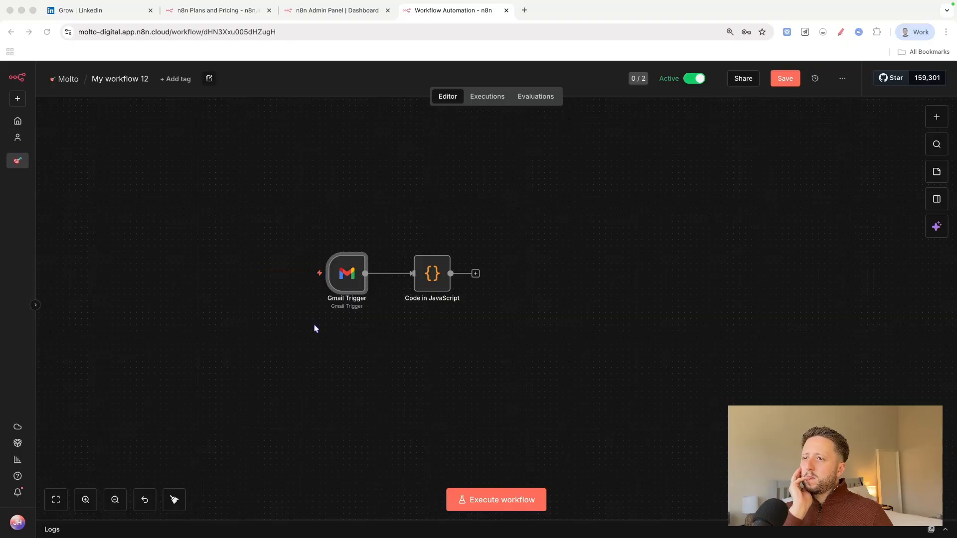
pyautogui.doubleClick(355, 265)
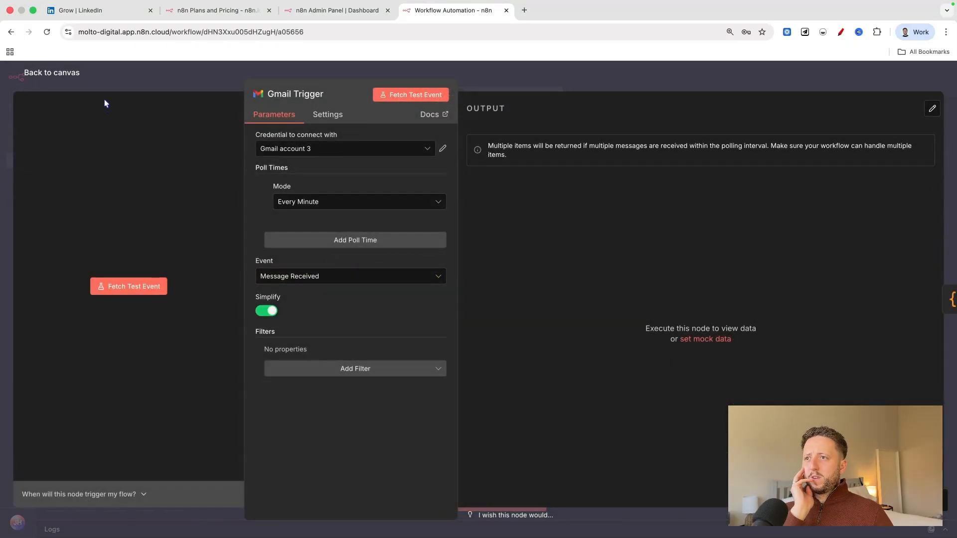
pyautogui.click(74, 75)
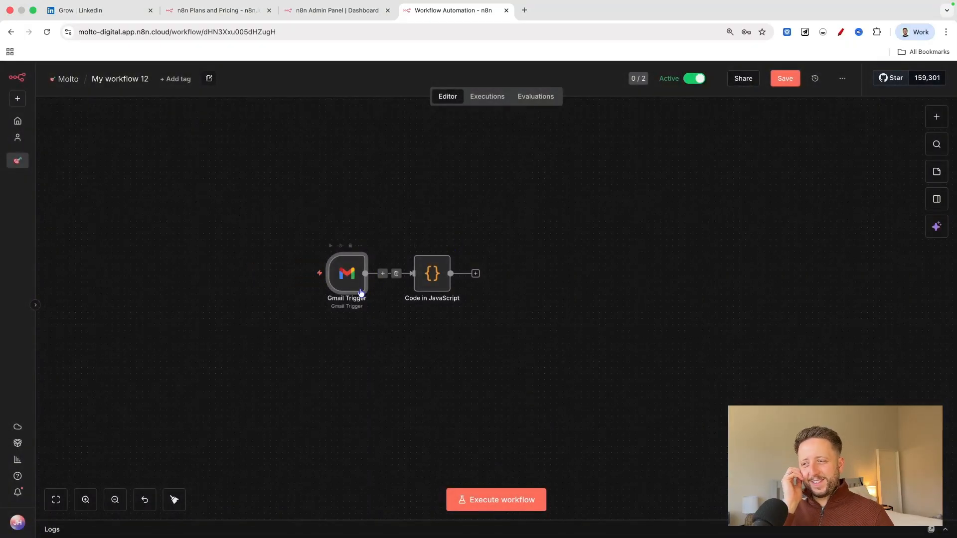
# Execute the workflow from the Gmail Trigger, view the email data it outputs, and return to the canvas.
pyautogui.click(279, 273)
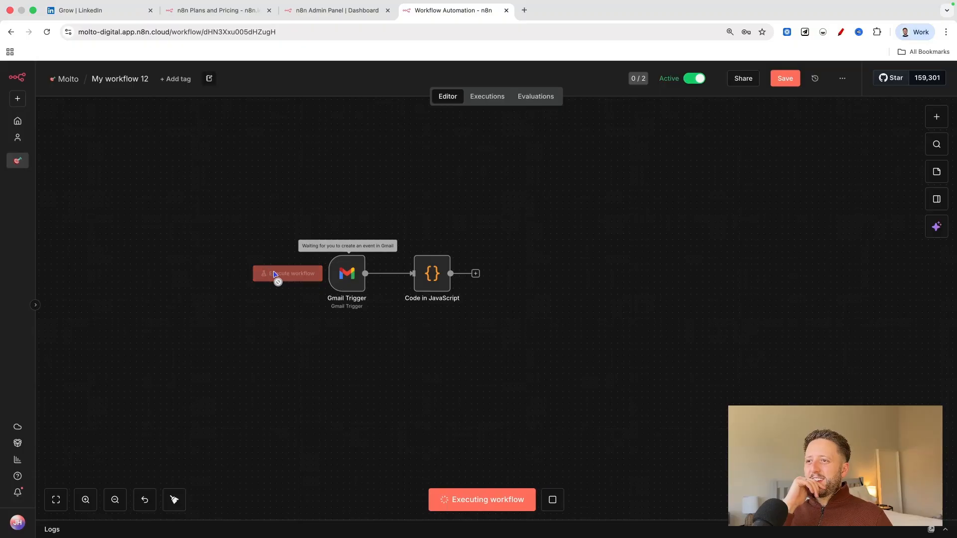
pyautogui.doubleClick(353, 283)
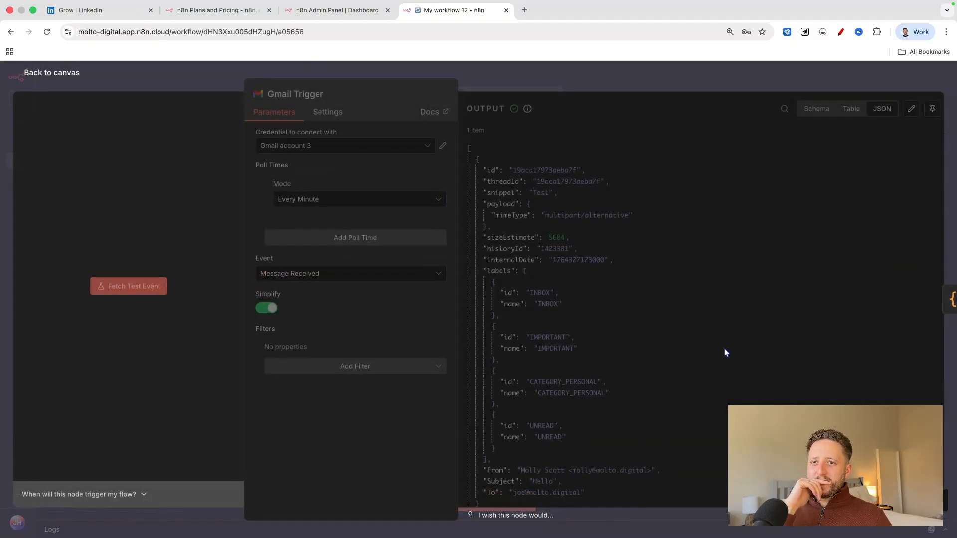
pyautogui.scroll(-2, 689, 353)
pyautogui.scroll(2, 653, 363)
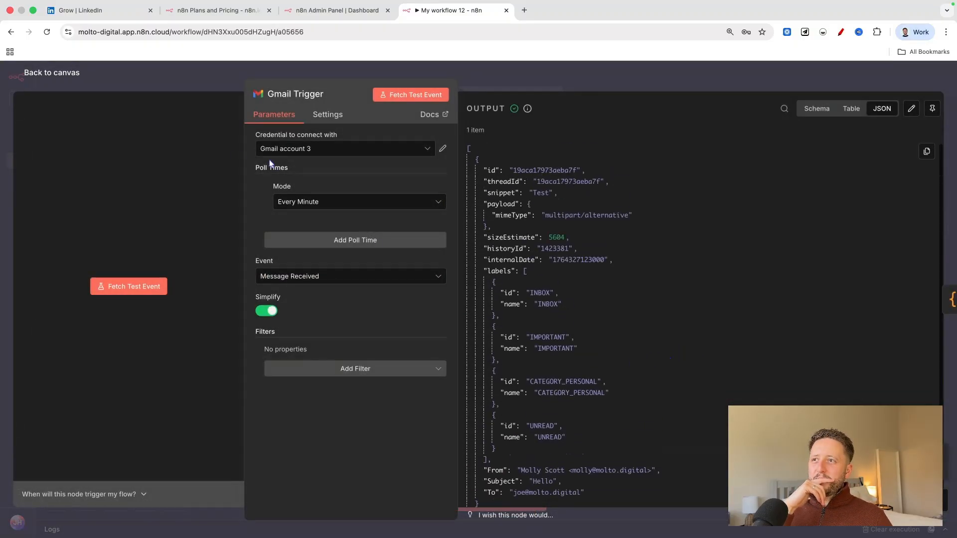
pyautogui.click(75, 73)
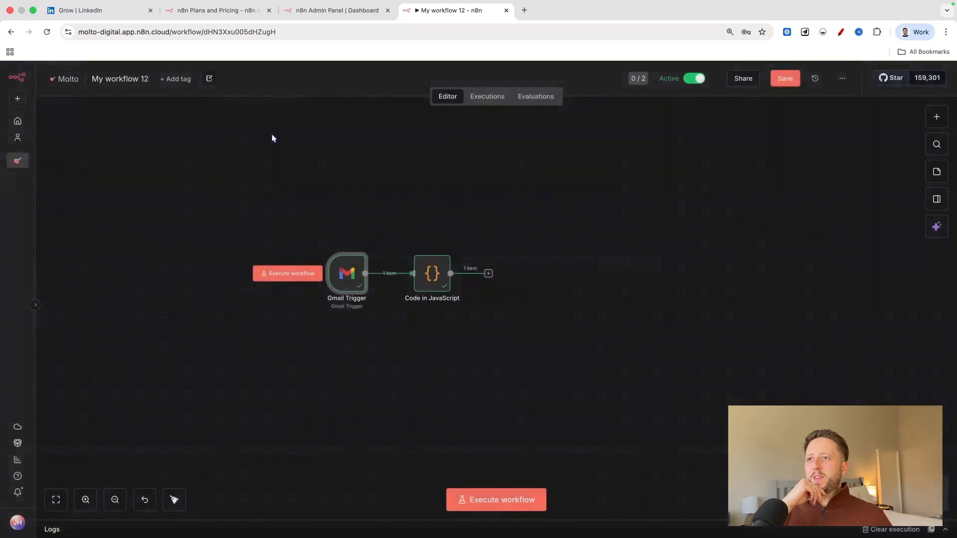
# Examine the Gmail Trigger's JSON output, focusing on the subject and sender fields, and return to the canvas.
pyautogui.doubleClick(334, 272)
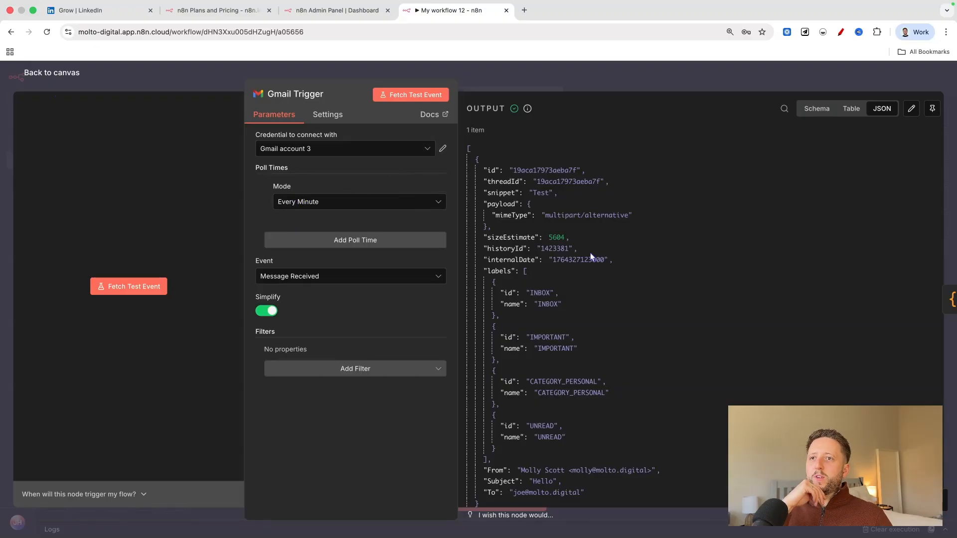
pyautogui.scroll(-2, 593, 267)
pyautogui.scroll(2, 521, 279)
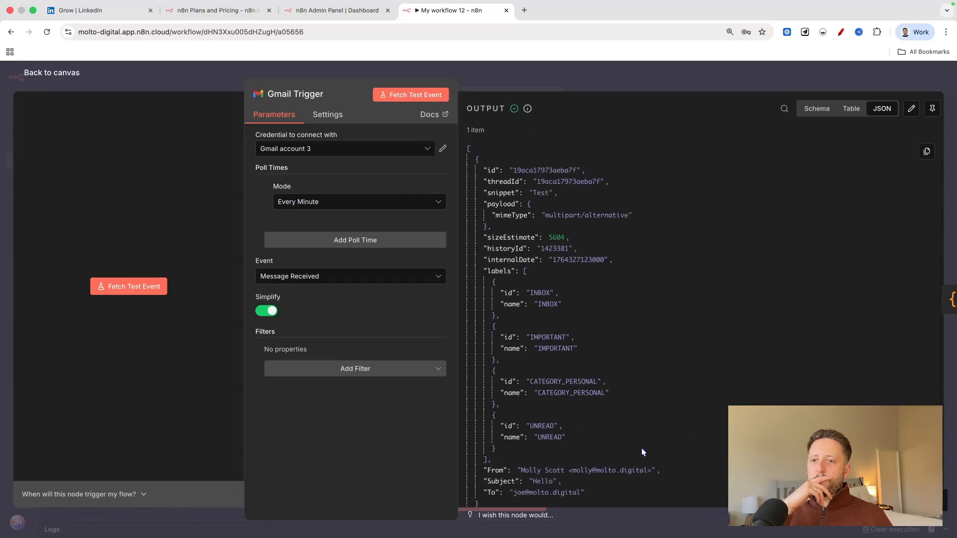
pyautogui.moveTo(561, 483); pyautogui.dragTo(544, 483)
pyautogui.scroll(-2, 543, 449)
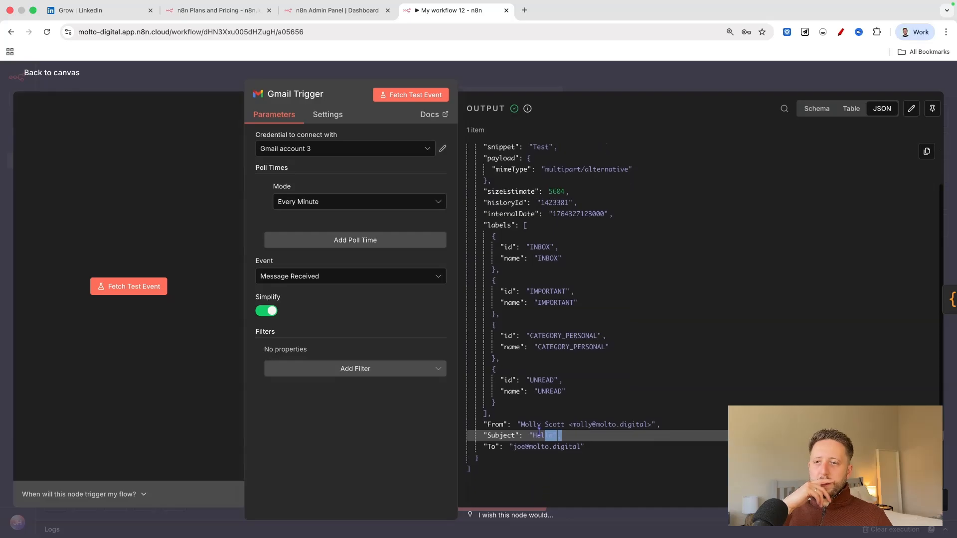
pyautogui.moveTo(571, 425); pyautogui.dragTo(692, 430)
pyautogui.click(692, 429)
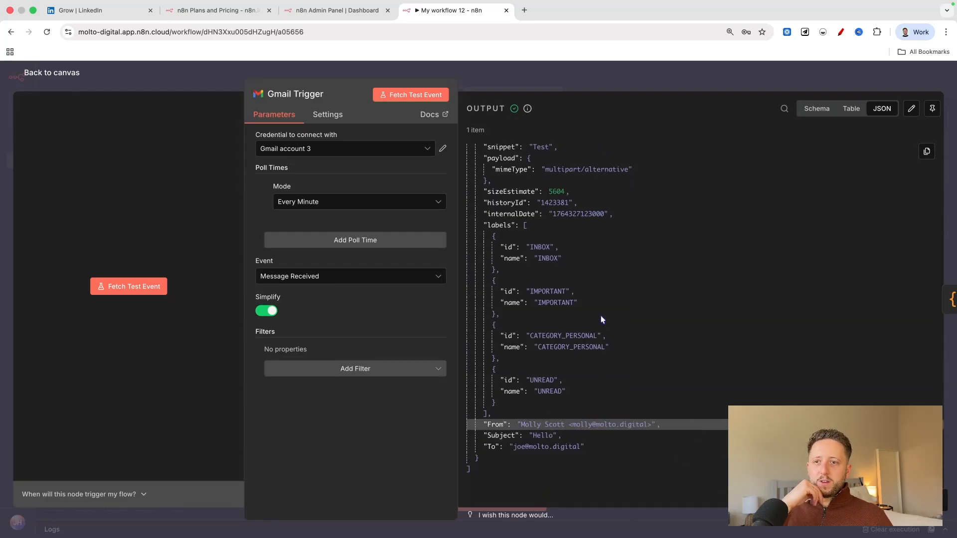
pyautogui.click(64, 73)
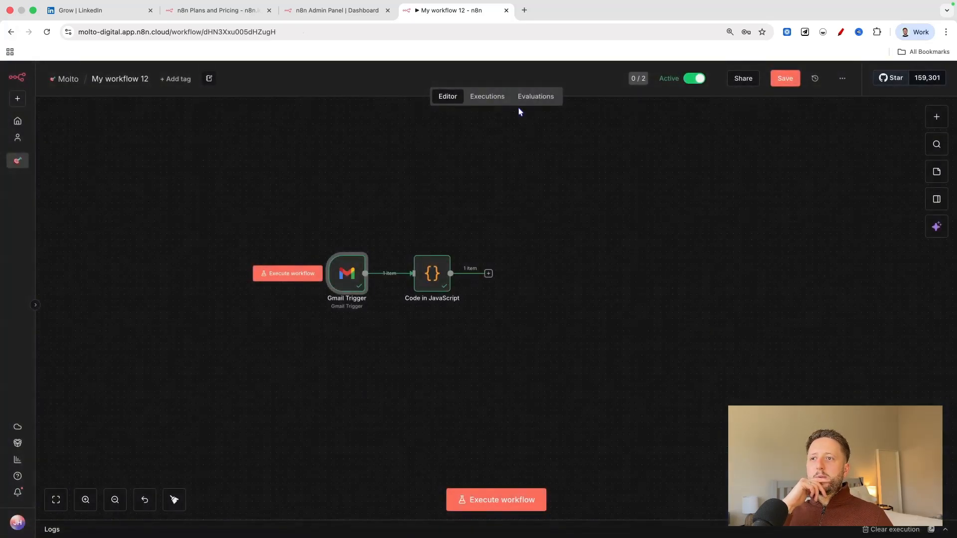
# Inspect the Code in JavaScript node's input schema and JSON output, and return to the canvas.
pyautogui.scroll(1, 403, 217)
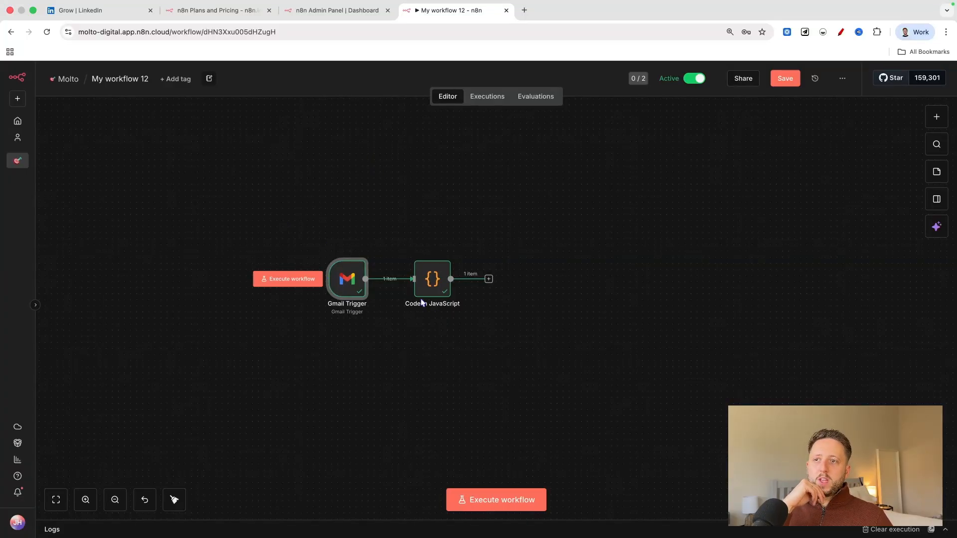
pyautogui.doubleClick(427, 284)
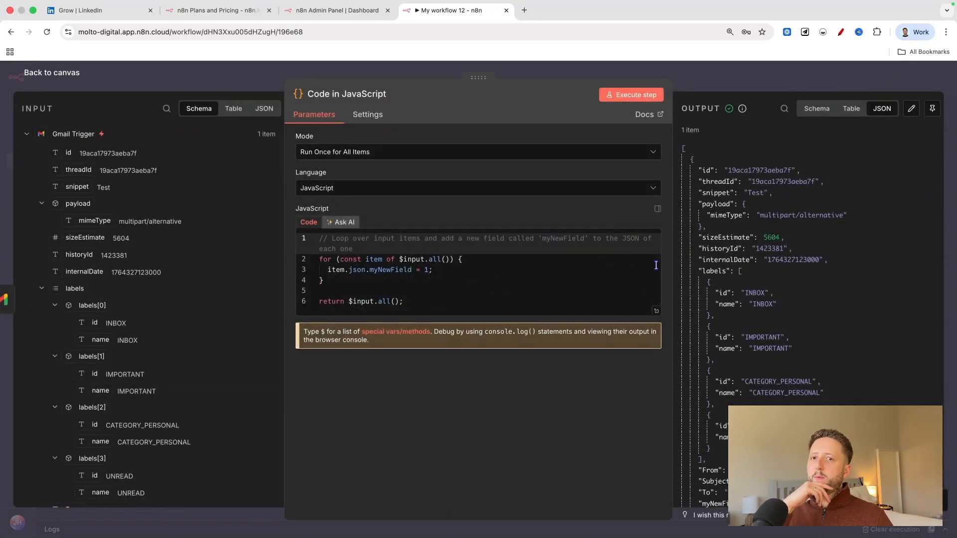
pyautogui.scroll(-2, 786, 234)
pyautogui.click(52, 73)
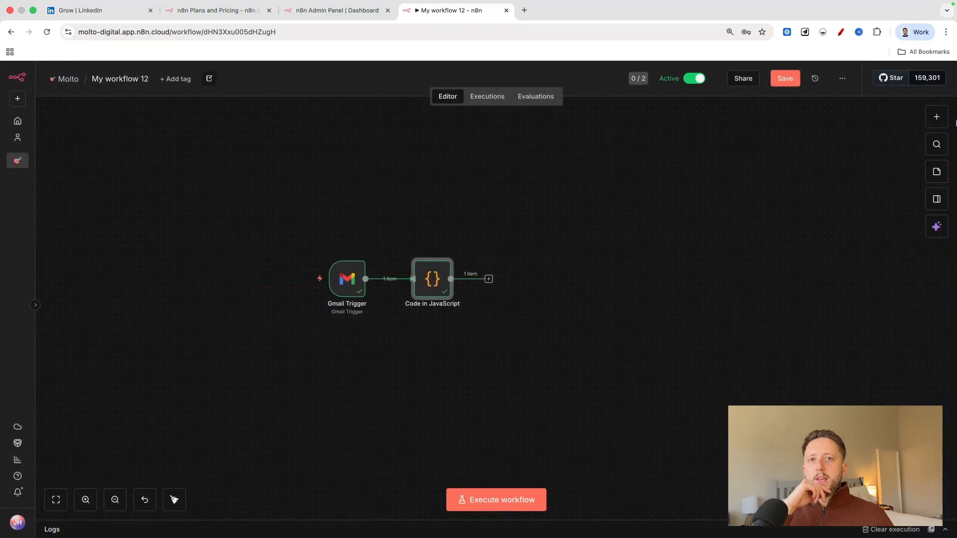
# Open the list of node categories for the Code in JavaScript node's next step.
pyautogui.click(943, 120)
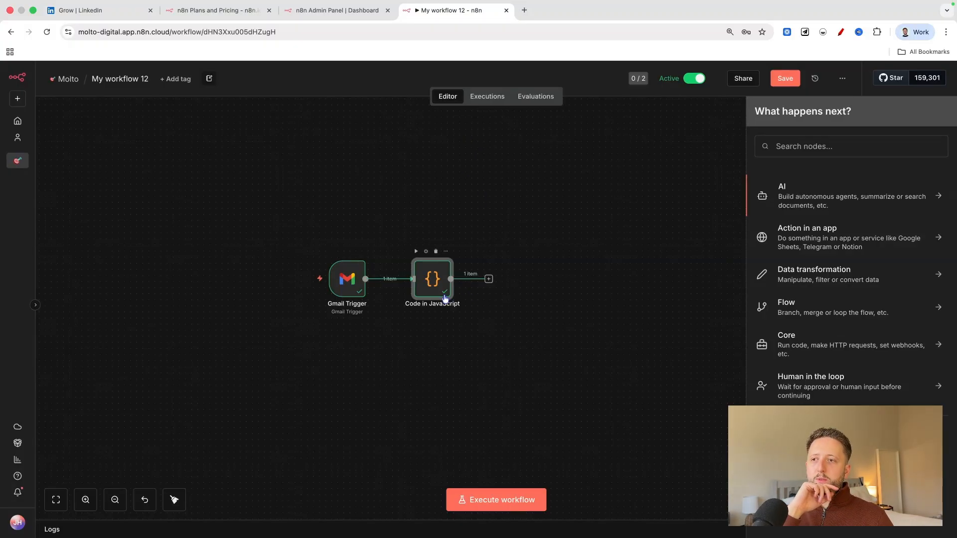
pyautogui.scroll(2, 581, 244)
pyautogui.scroll(1, 581, 241)
pyautogui.scroll(-2, 421, 287)
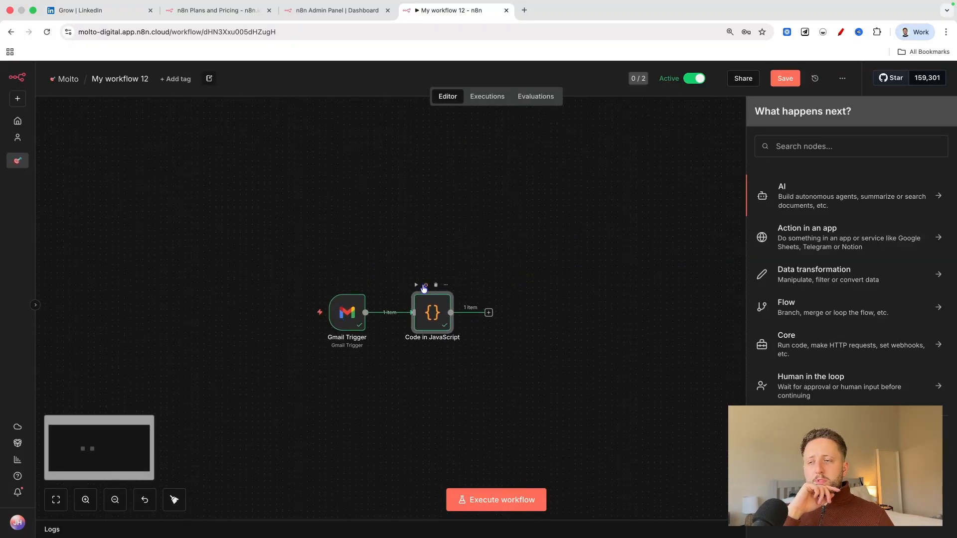